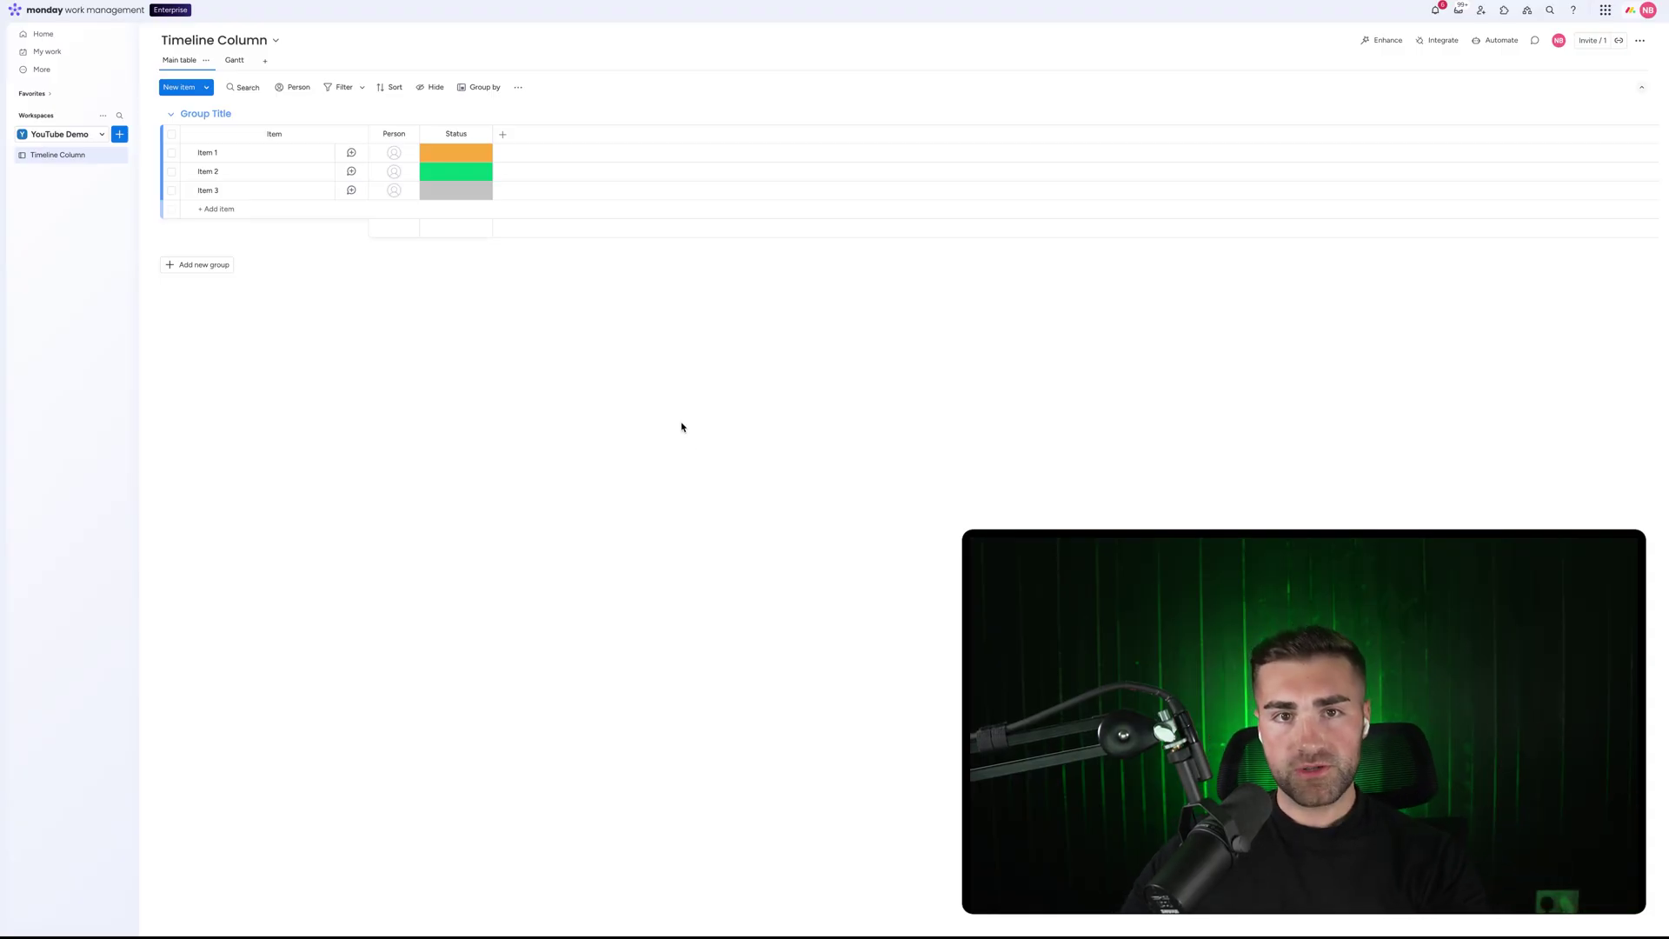
Step: Add a Timeline column to the board and set Item 1's timeline to 4–18 August 2025
{"action": "left_click", "coordinate": [504, 134]}
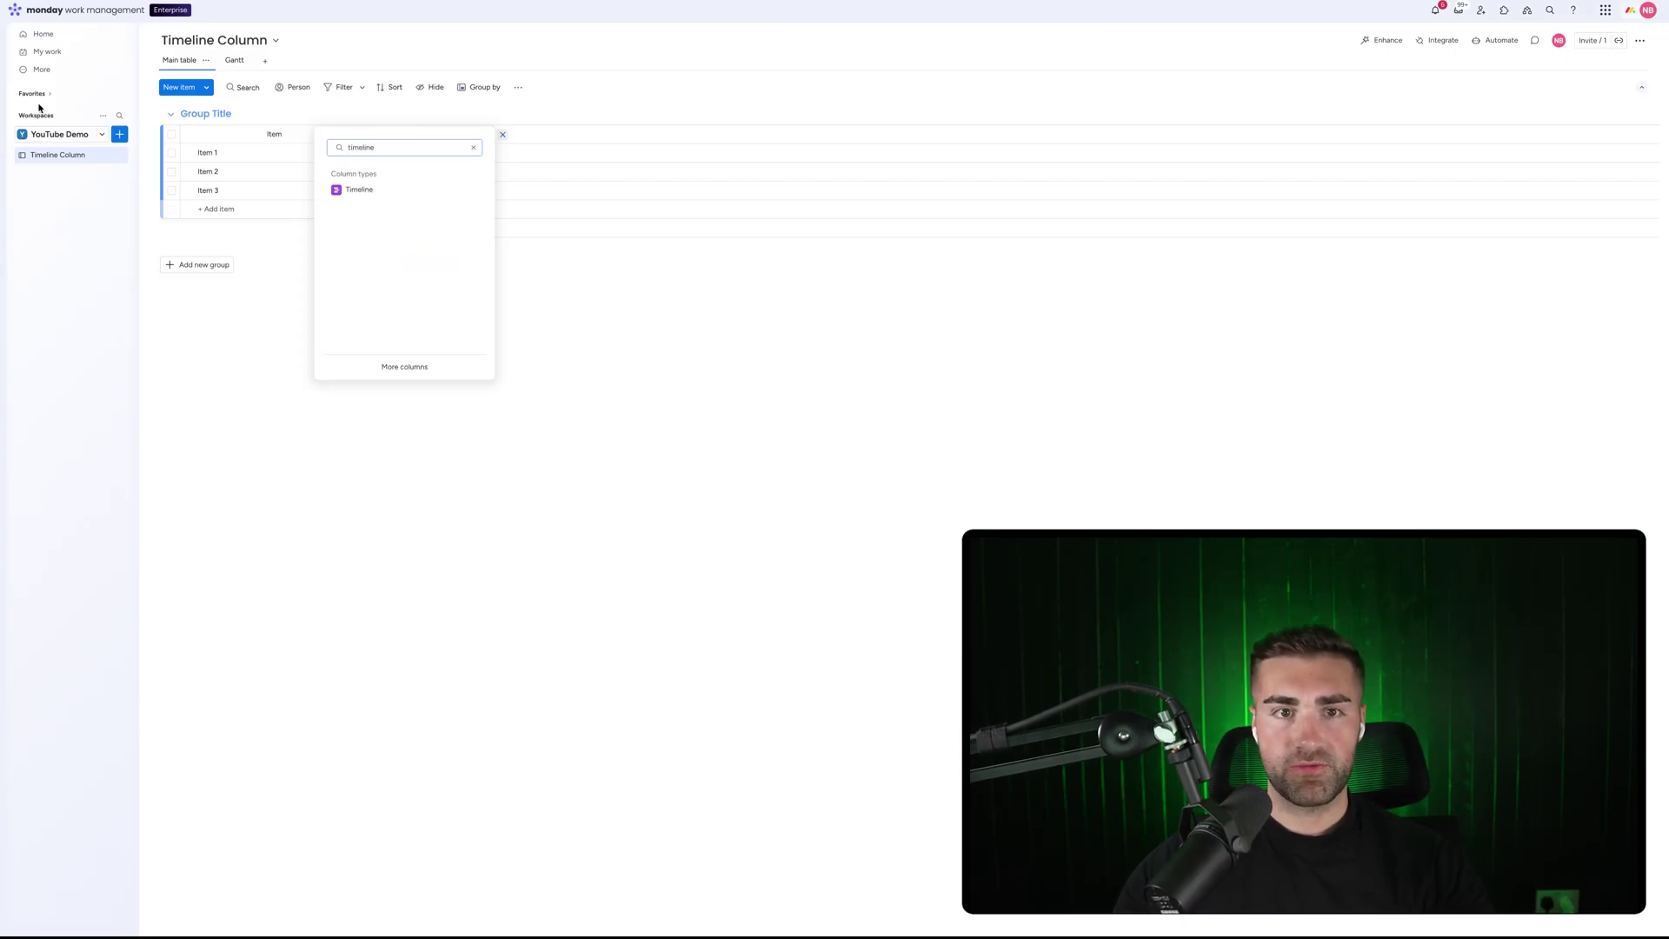
{"action": "left_click", "coordinate": [362, 191]}
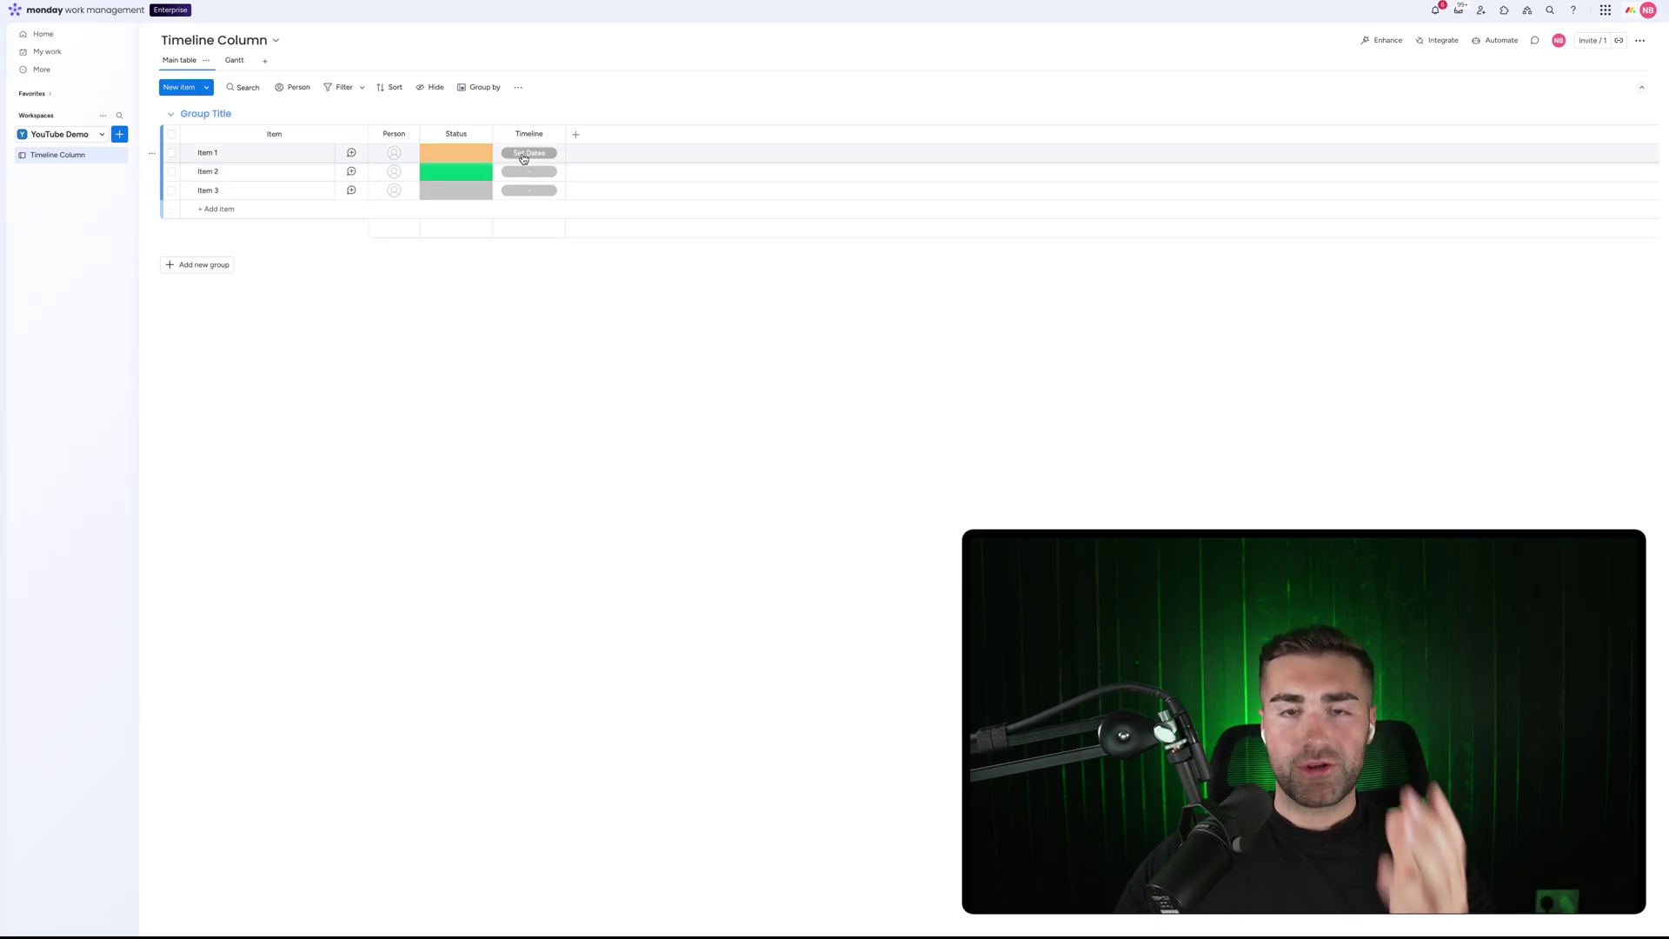
{"action": "left_click", "coordinate": [525, 154]}
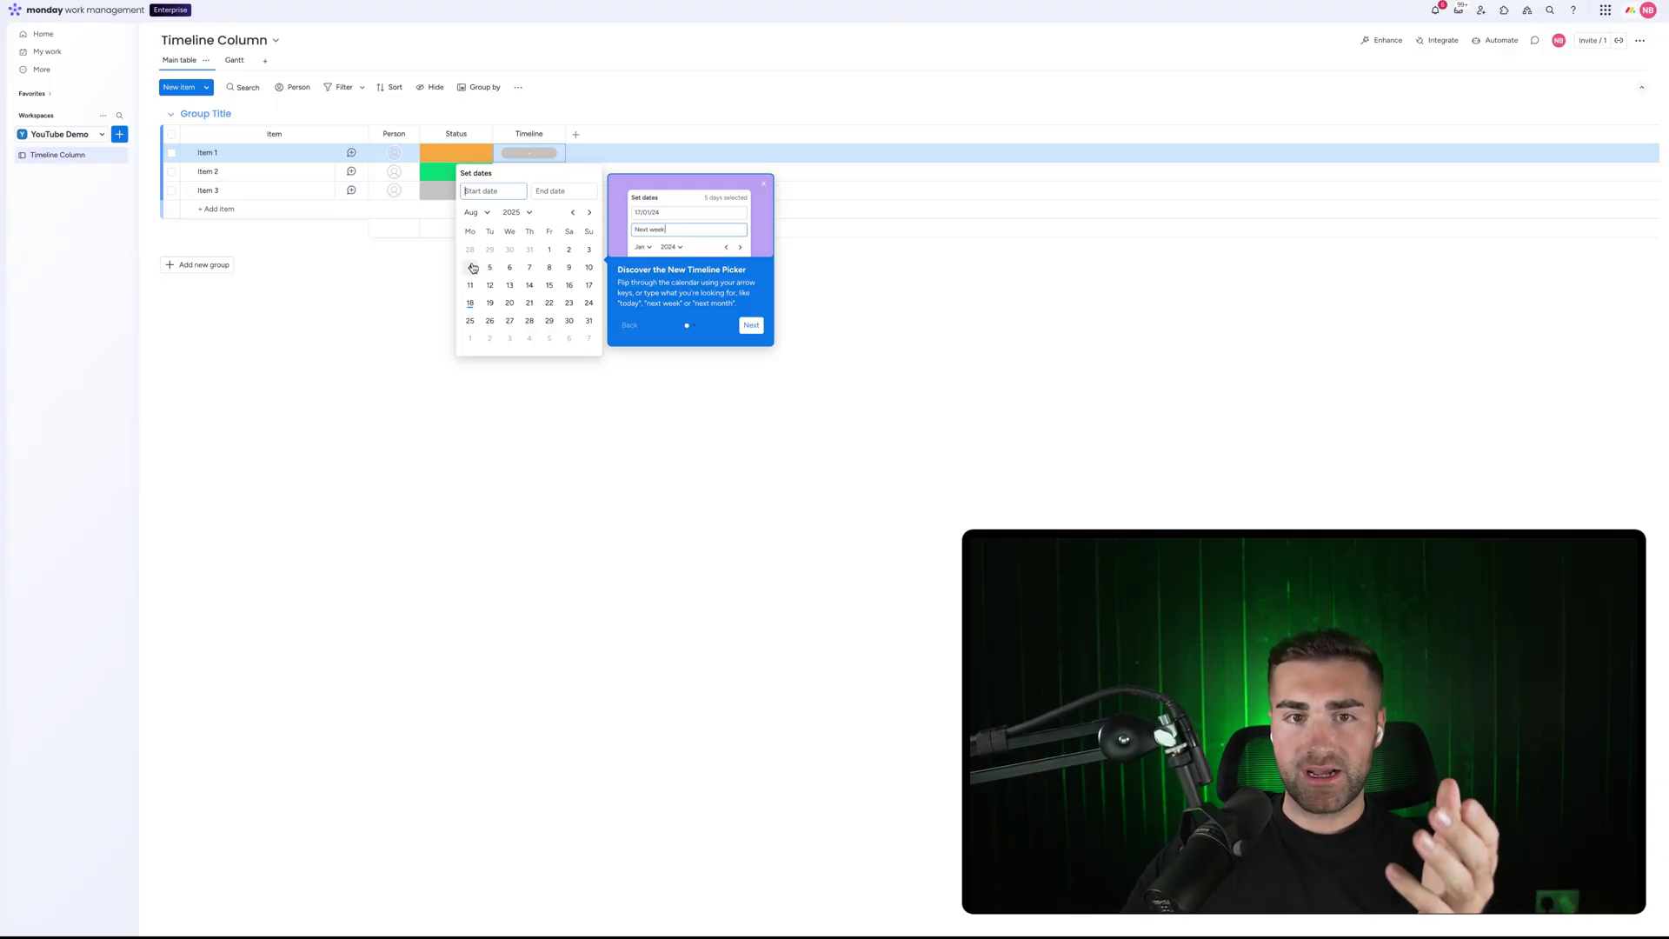
{"action": "left_click", "coordinate": [471, 268]}
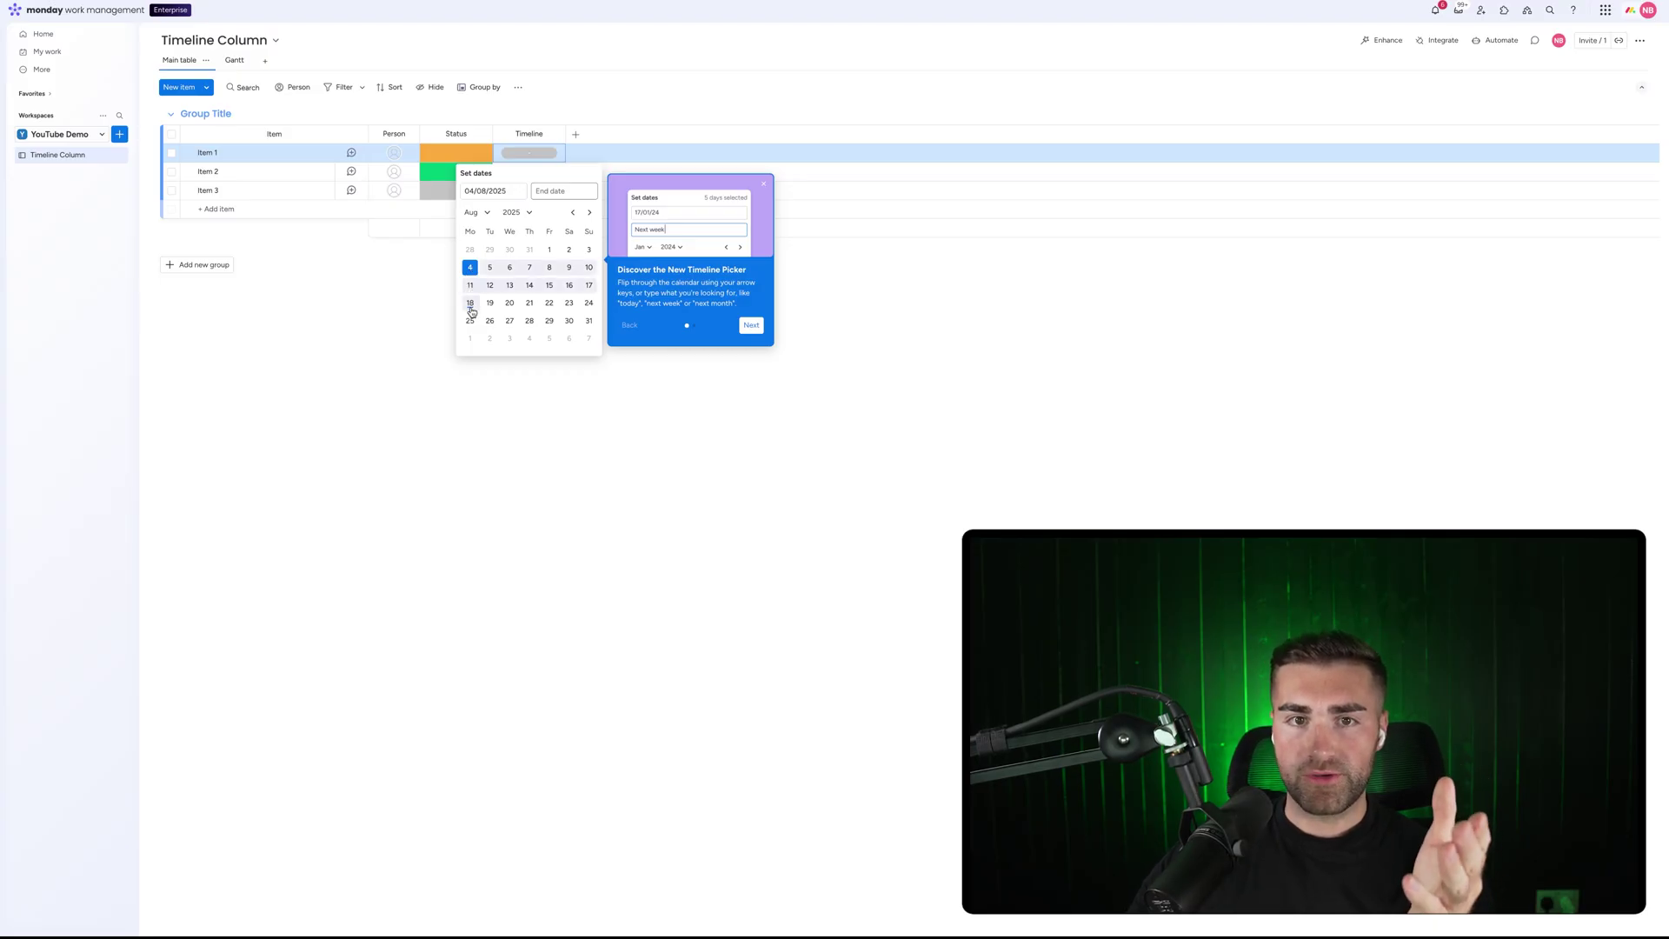
{"action": "left_click", "coordinate": [469, 305]}
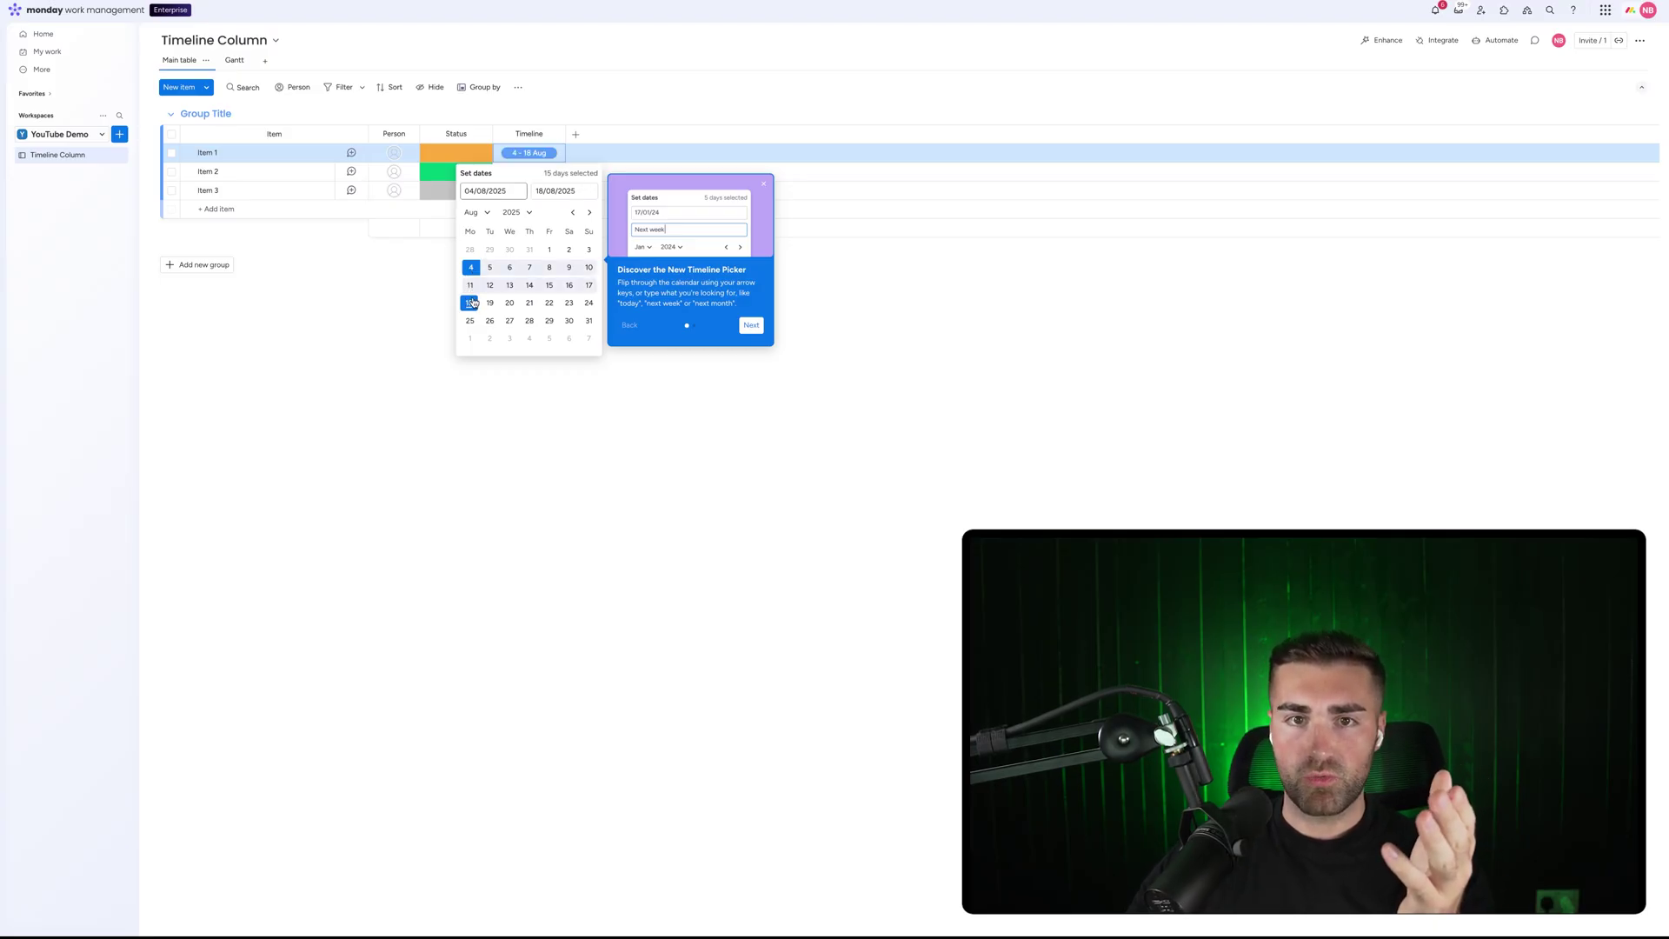
{"action": "key", "text": "Escape"}
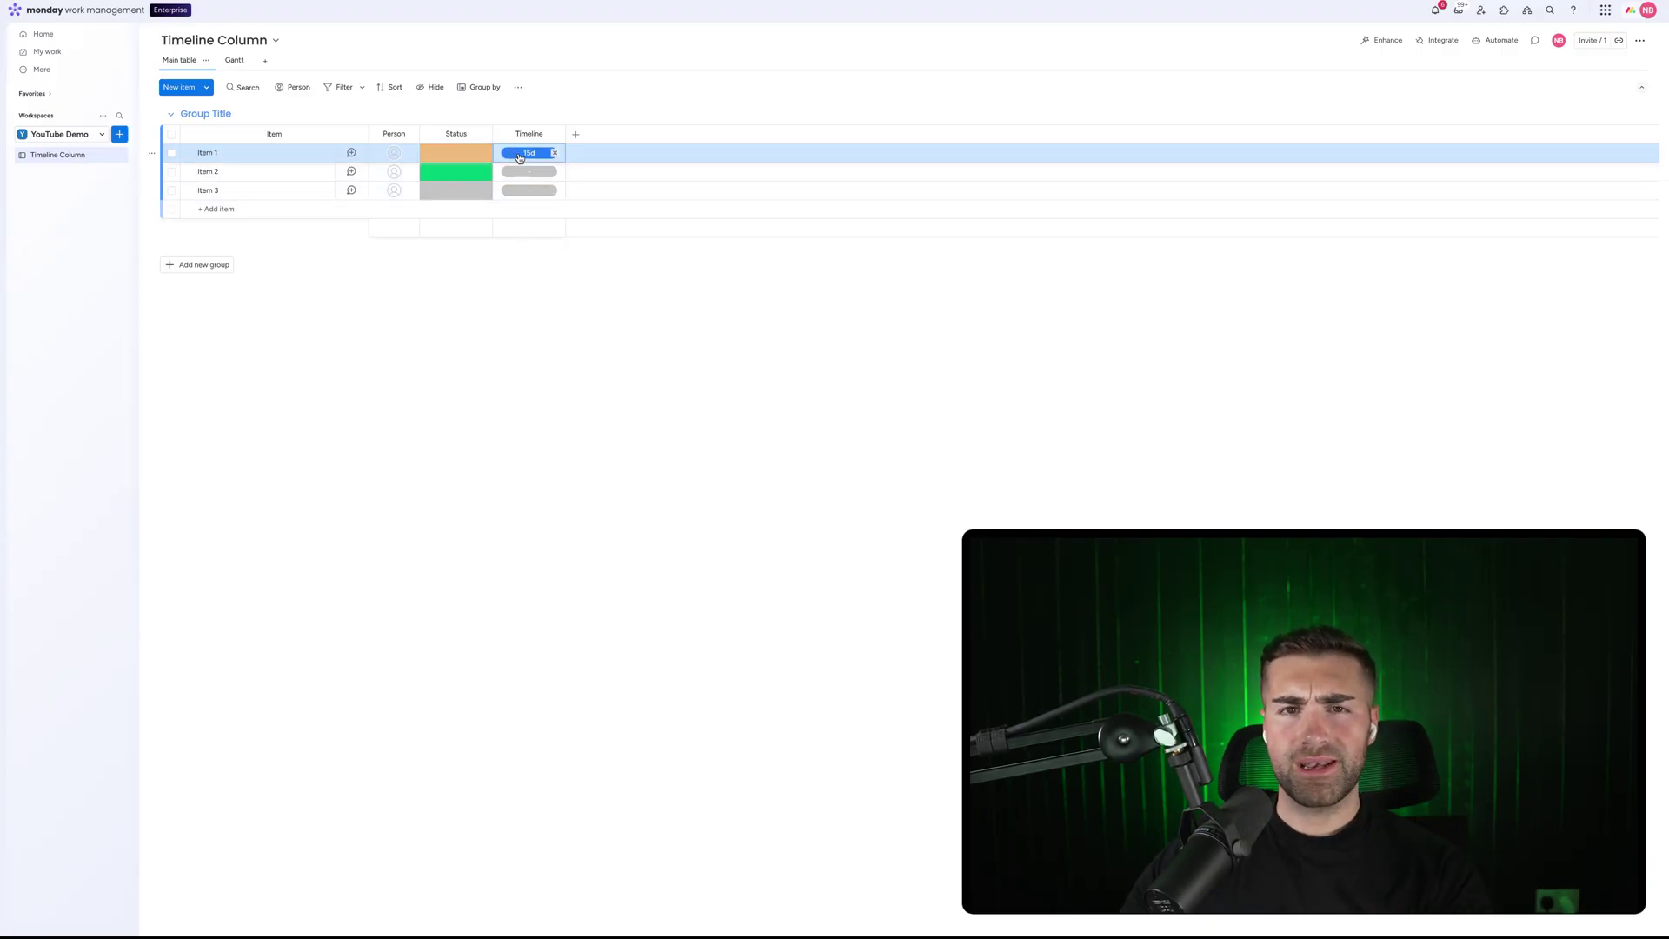
Step: Change Item 1's timeline to run from 18 to 28 August 2025
{"action": "left_click", "coordinate": [519, 156]}
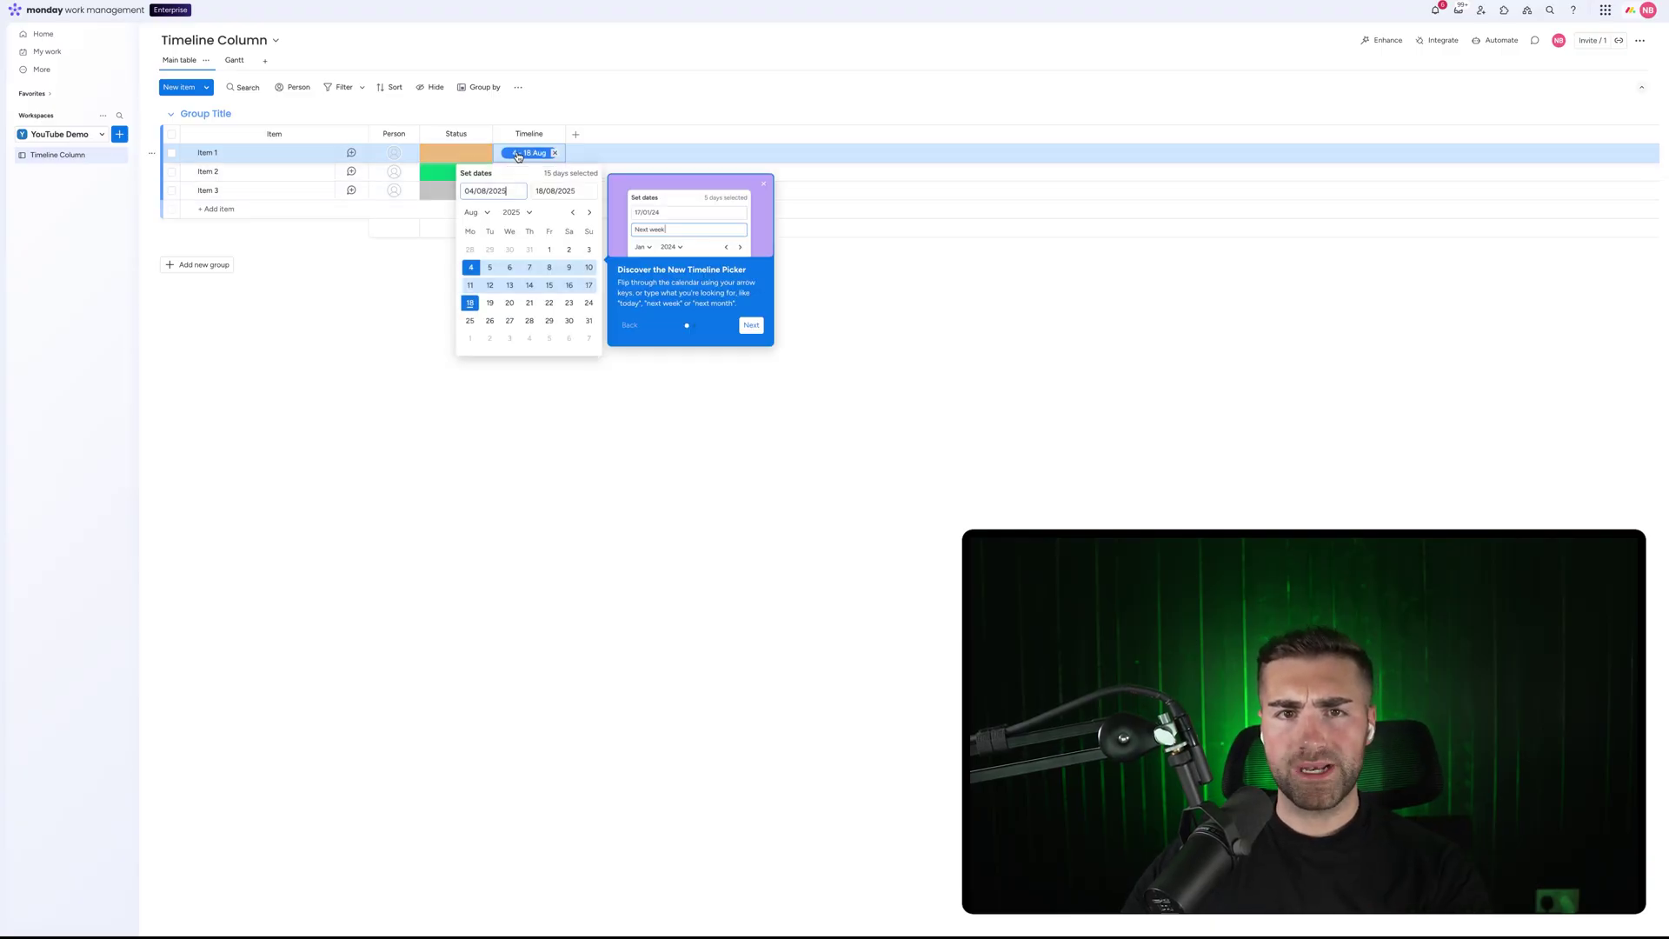
{"action": "left_click", "coordinate": [471, 304]}
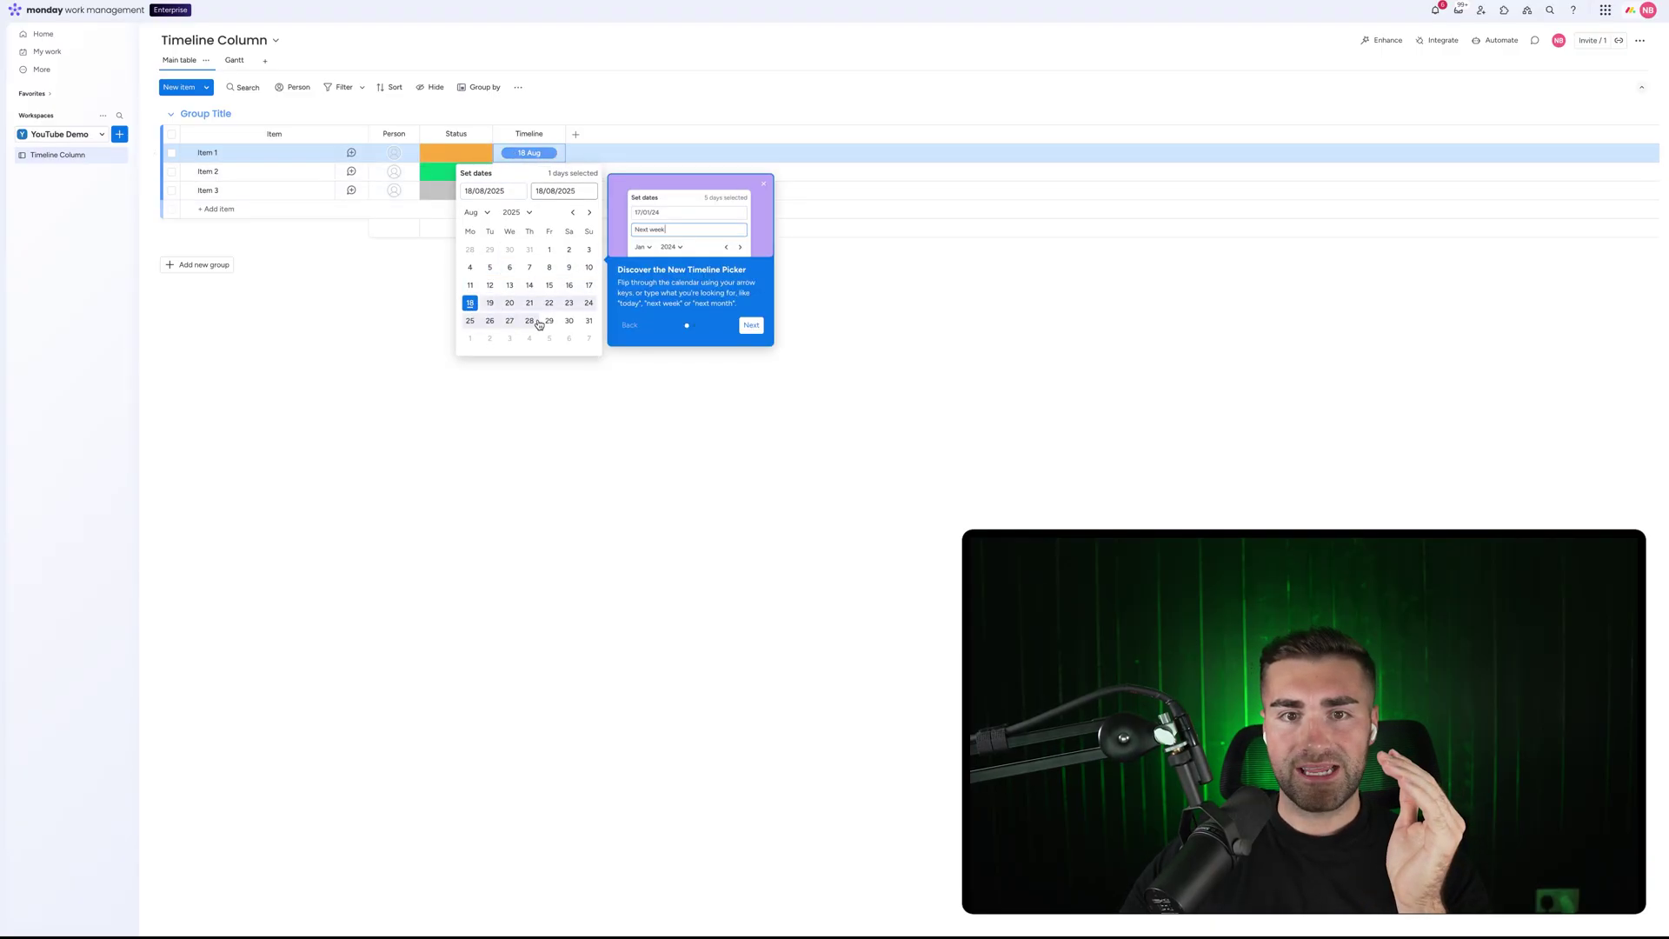
{"action": "left_click", "coordinate": [532, 321]}
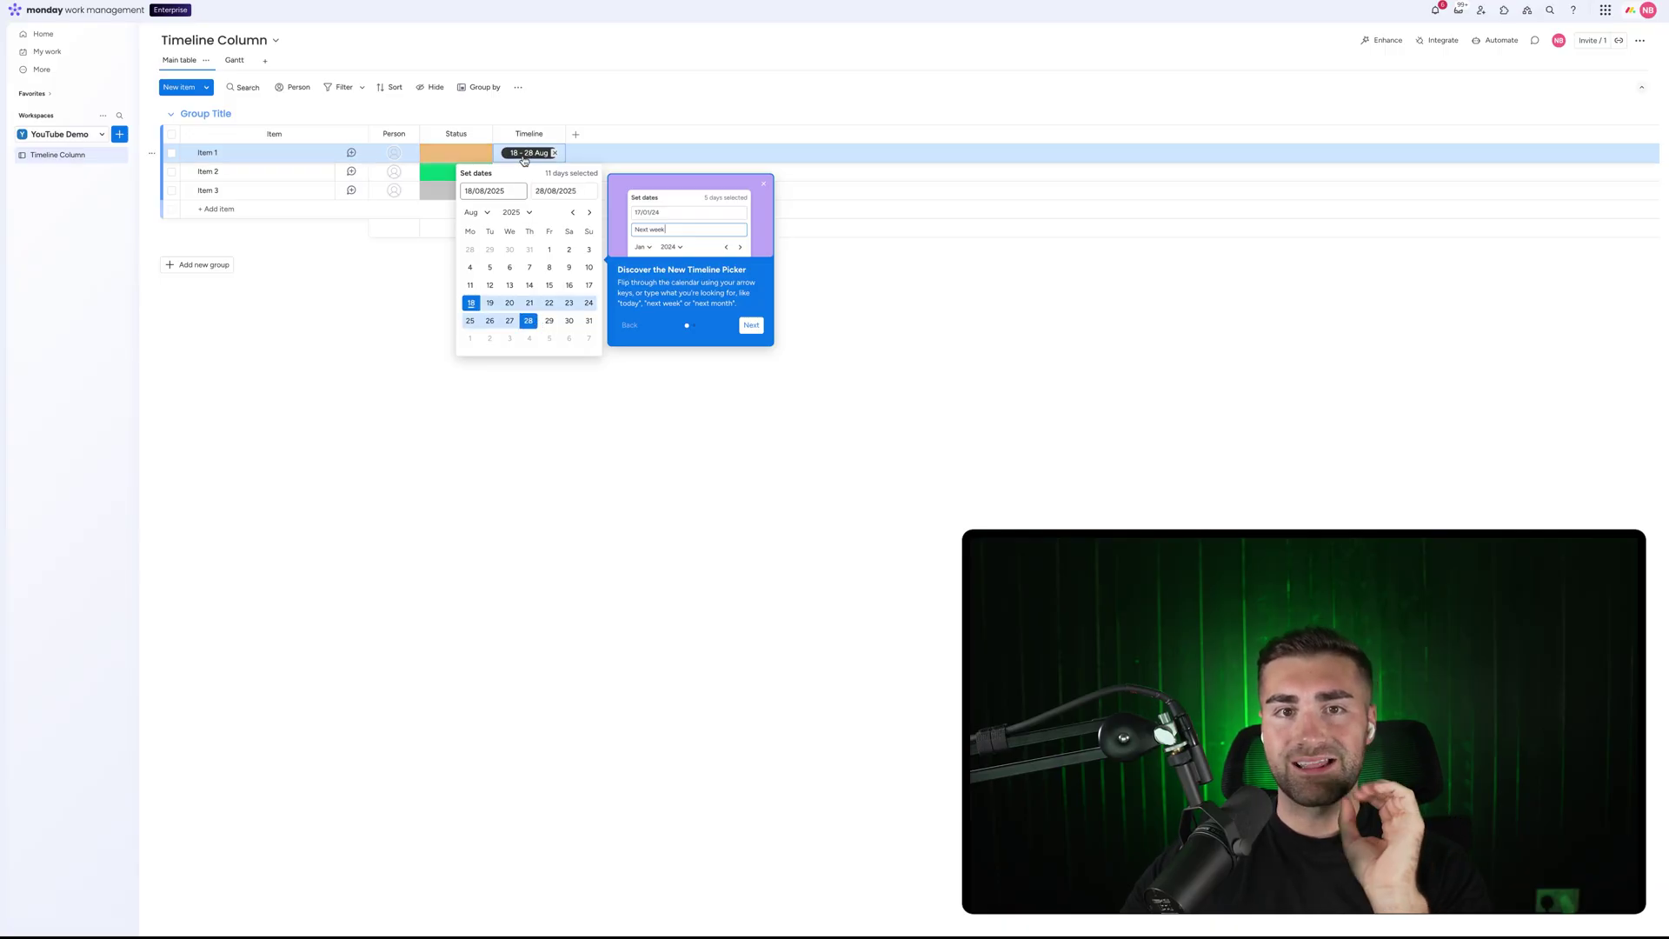
{"action": "left_click", "coordinate": [362, 388]}
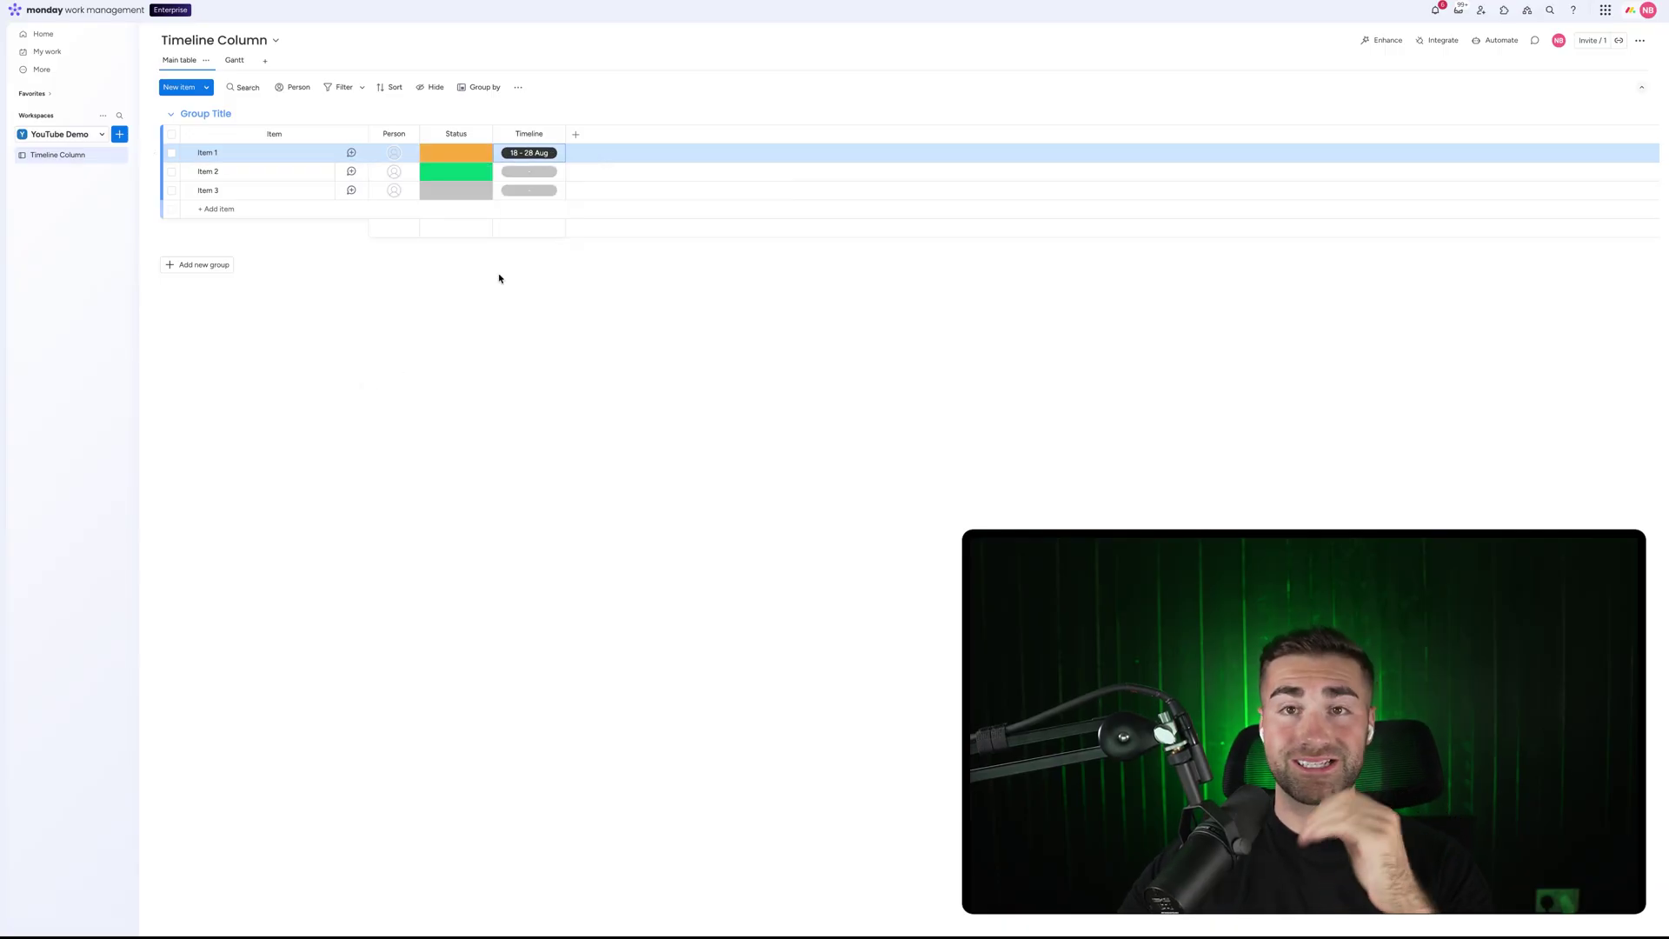
Step: Set the start date of Item 1's timeline to 13 August 2025
{"action": "left_click", "coordinate": [520, 154]}
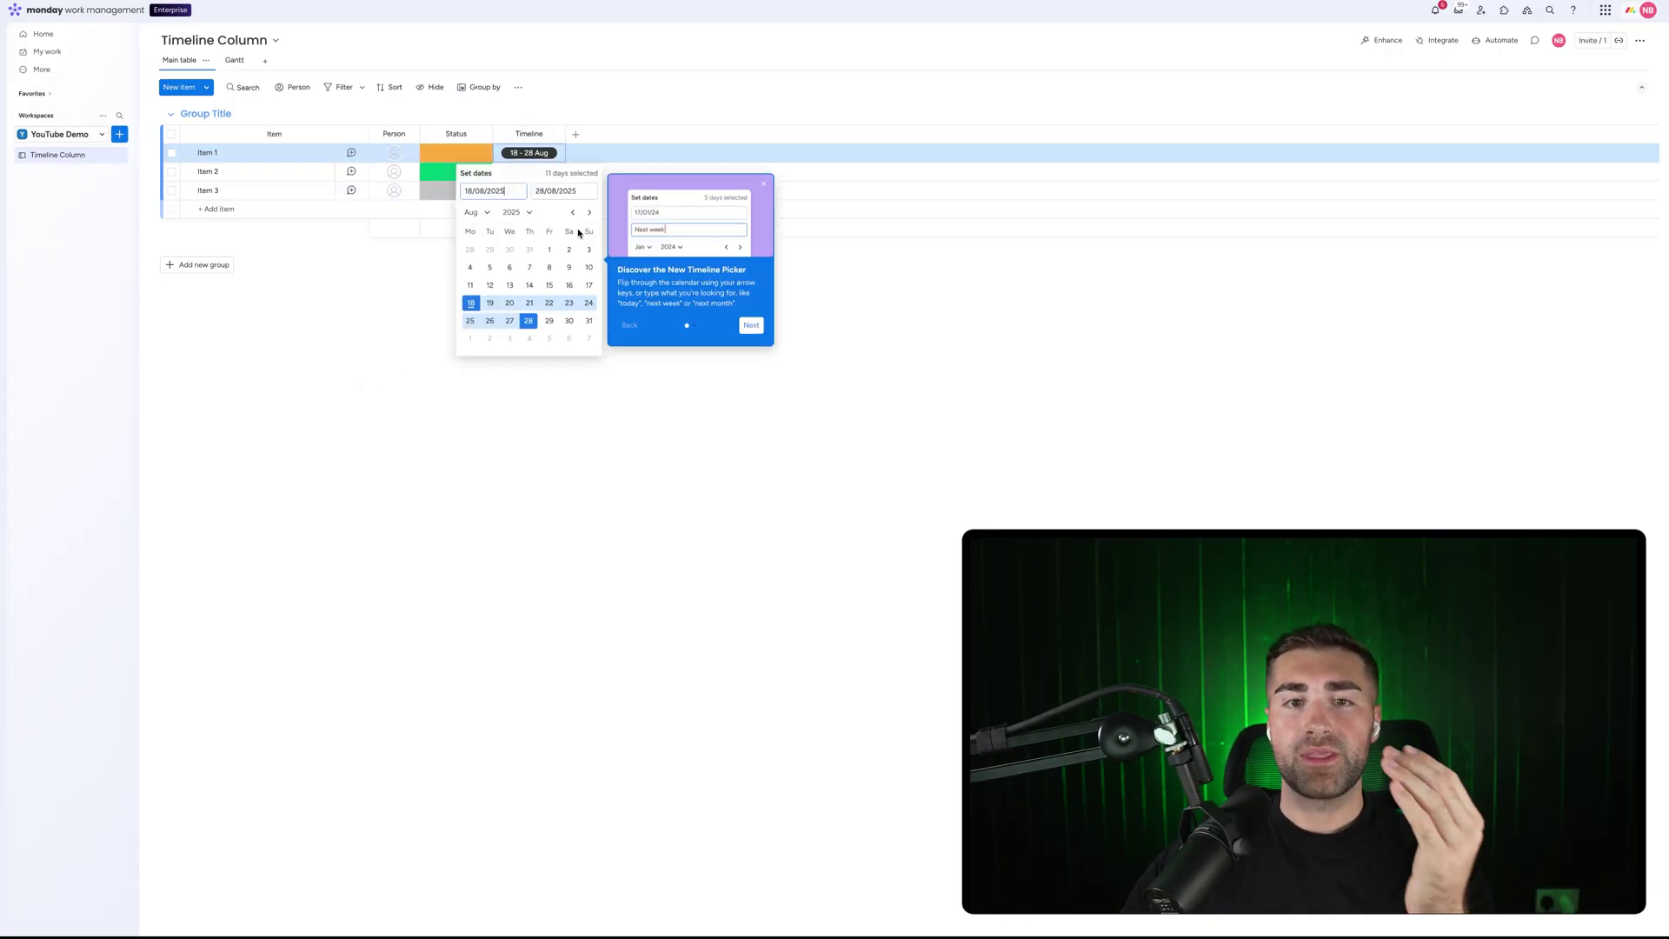
{"action": "right_click", "coordinate": [510, 288]}
{"action": "key", "text": "Escape"}
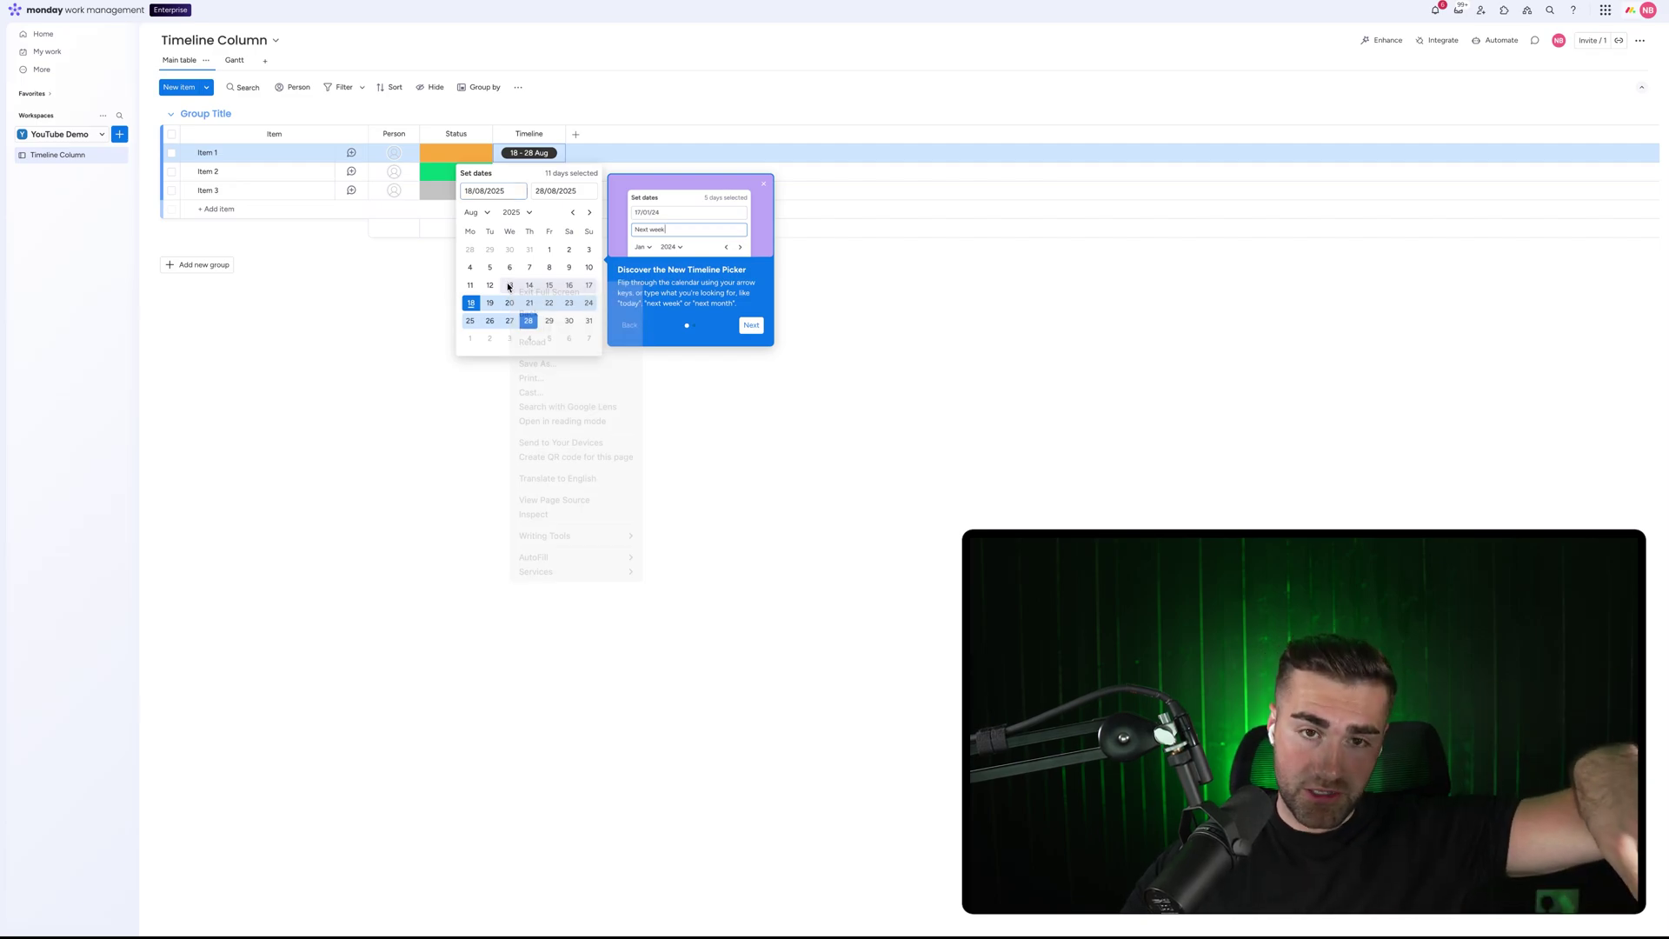
{"action": "left_click", "coordinate": [509, 286]}
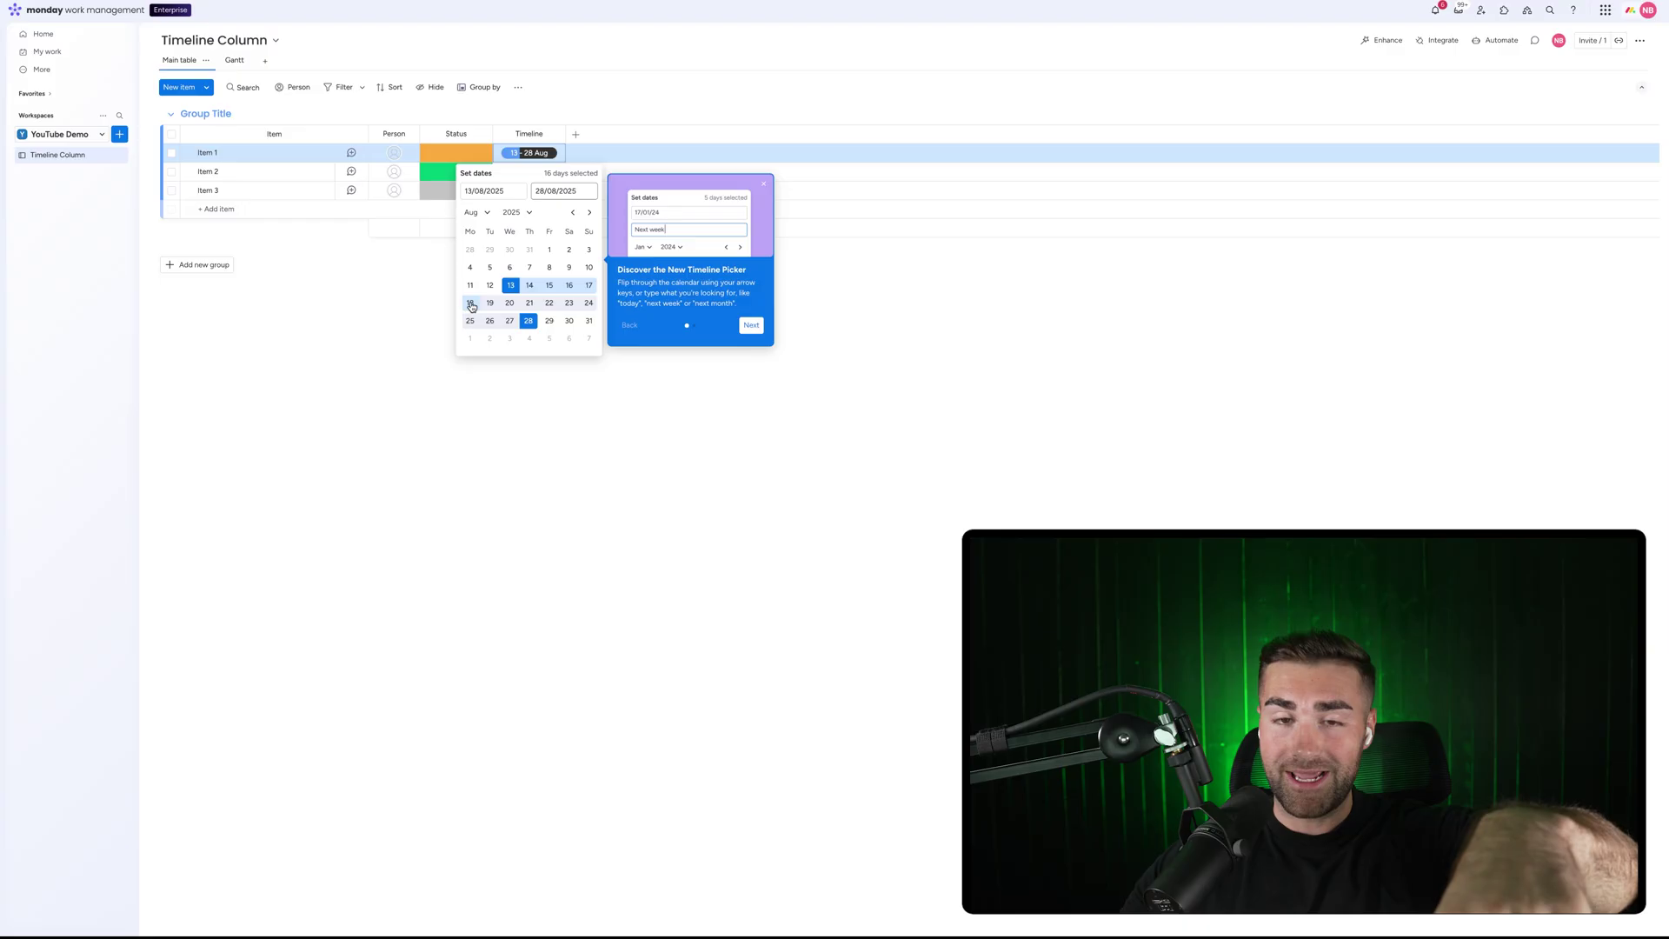
{"action": "left_click", "coordinate": [525, 477]}
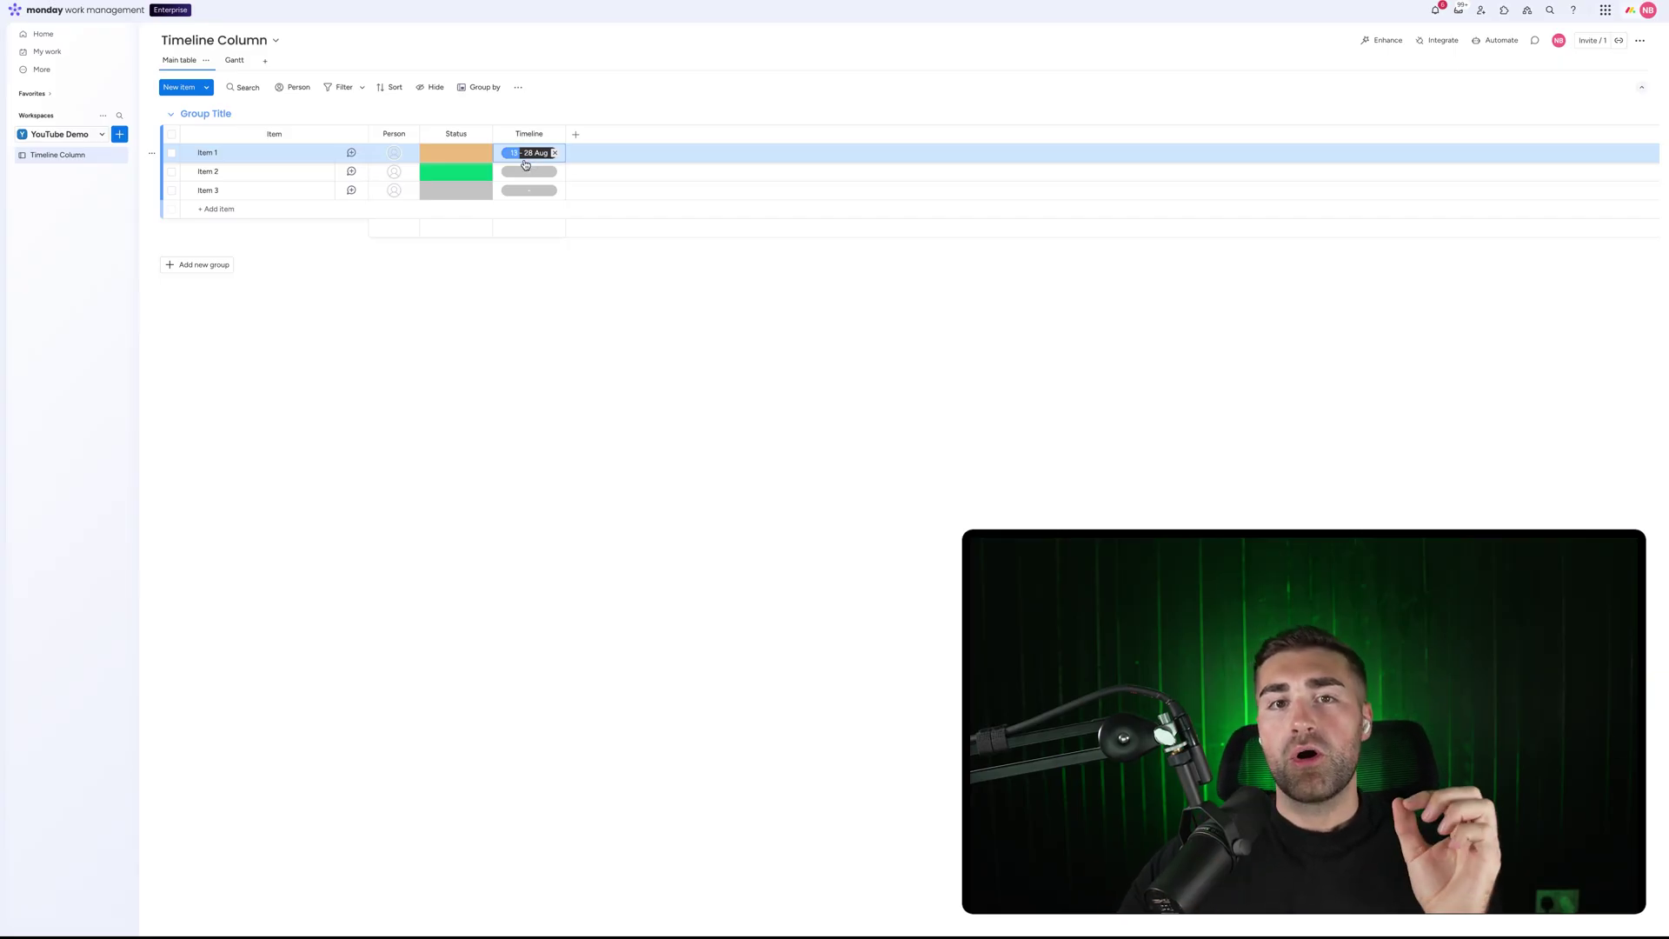
Step: Browse other months and the year choices in Item 1's timeline date picker, and dismiss the Timeline Picker tip
{"action": "left_click", "coordinate": [525, 154]}
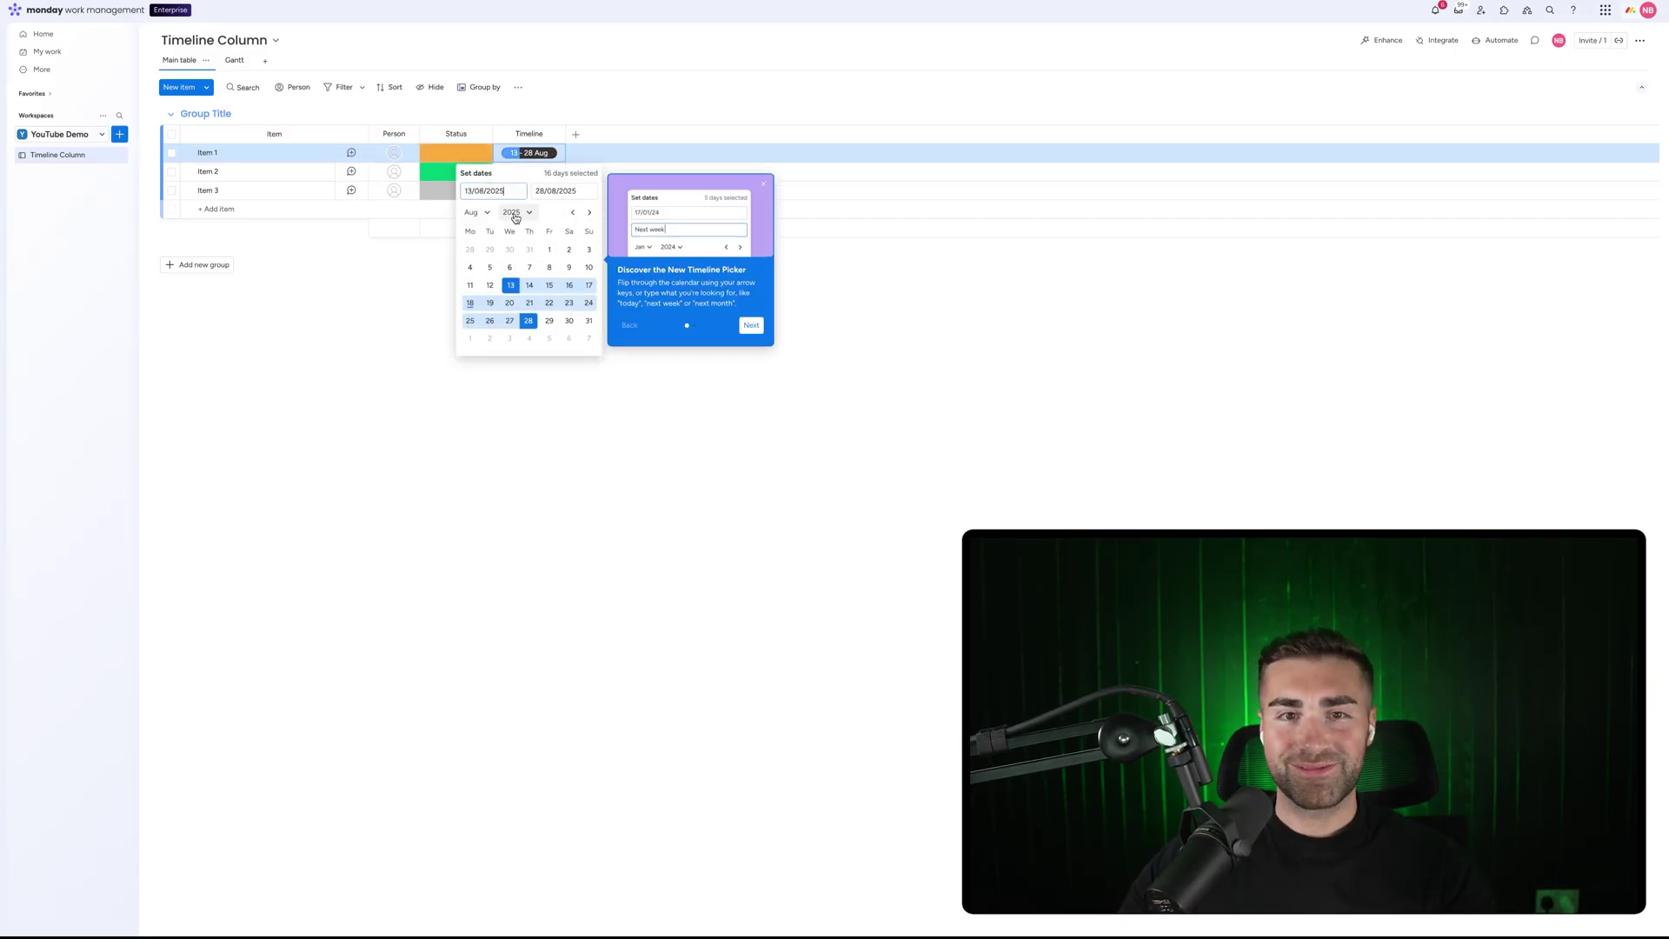
{"action": "left_click", "coordinate": [485, 213]}
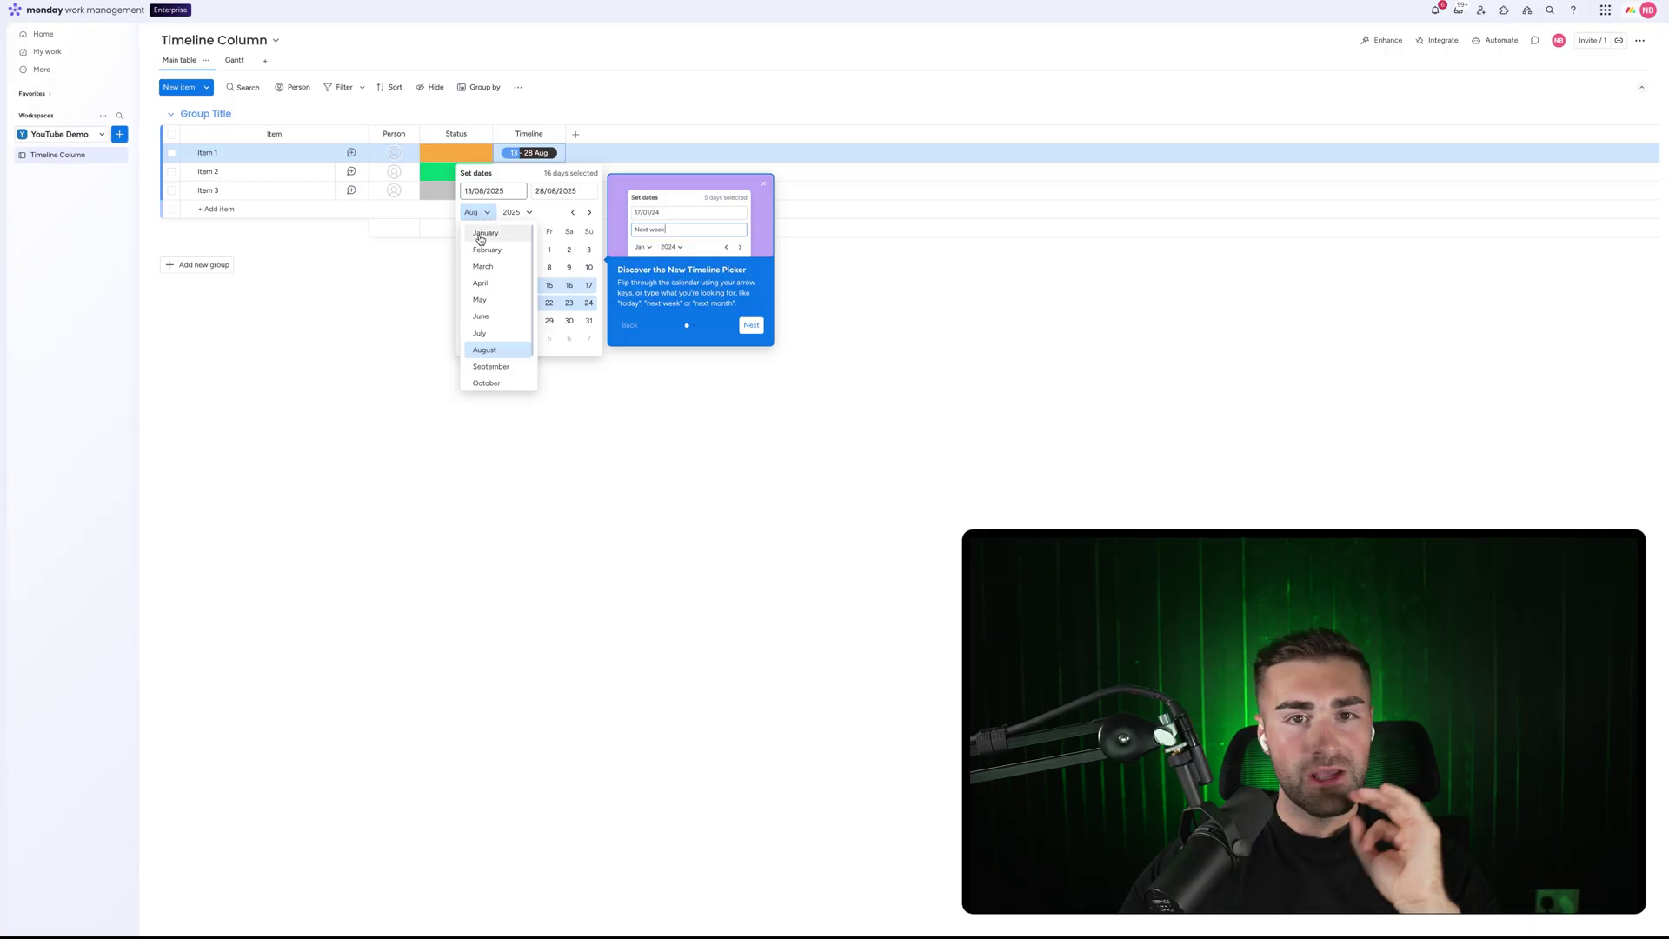
{"action": "left_click", "coordinate": [479, 333]}
{"action": "left_click", "coordinate": [517, 213]}
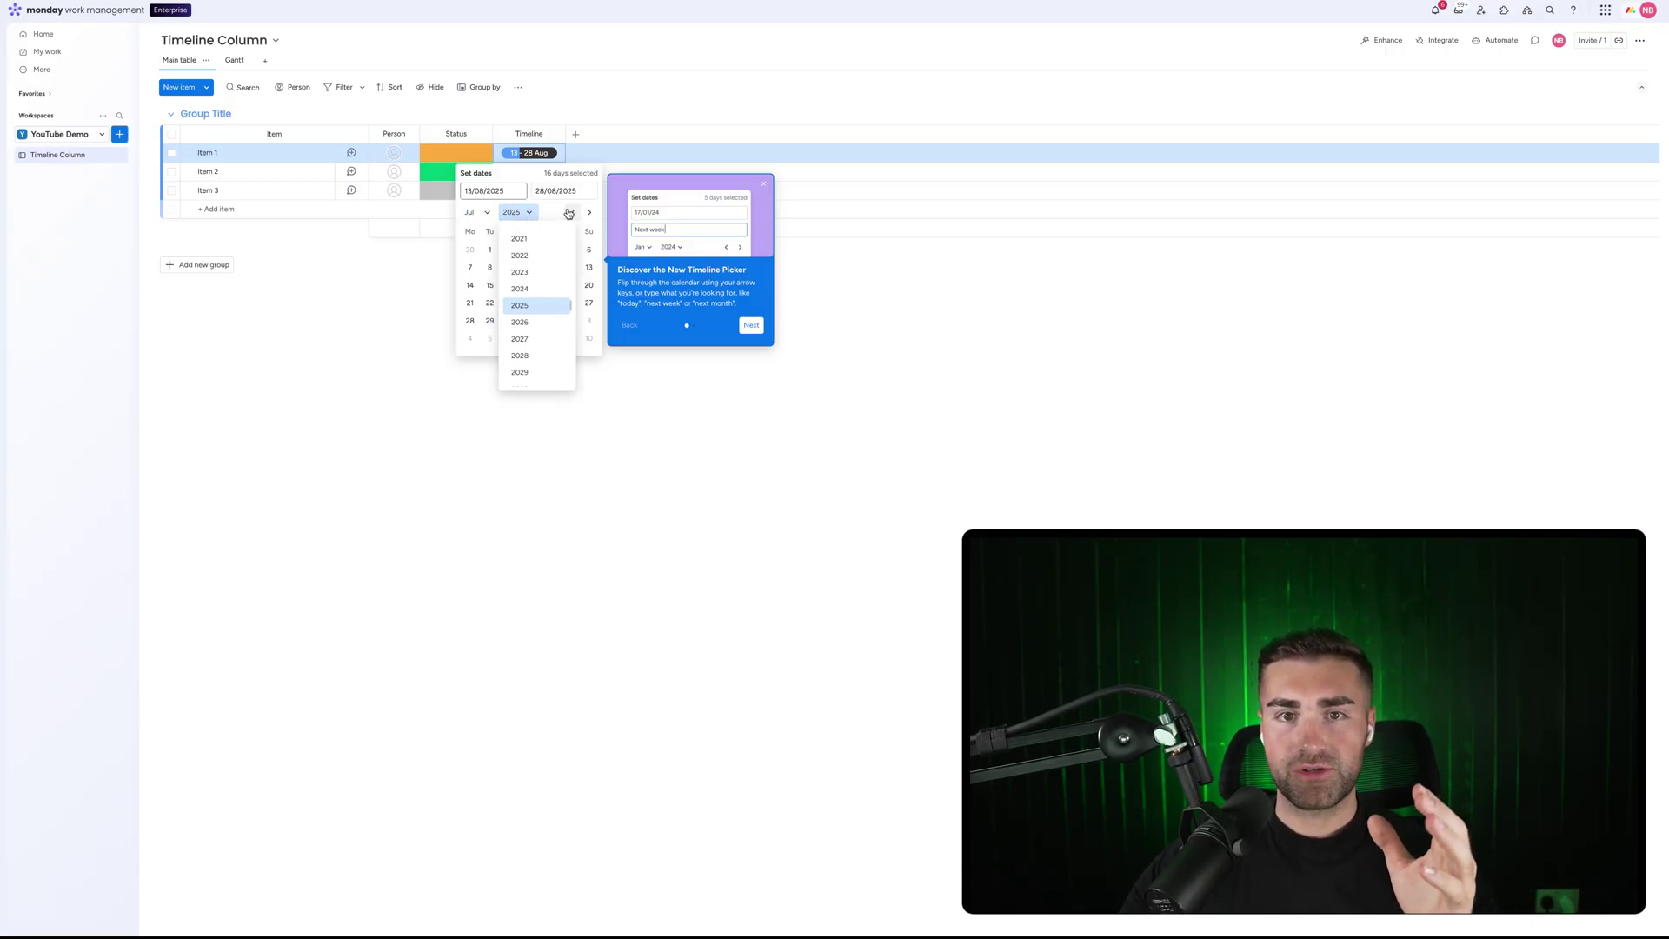
{"action": "left_click", "coordinate": [590, 213]}
{"action": "left_click", "coordinate": [591, 213]}
{"action": "left_click", "coordinate": [591, 213]}
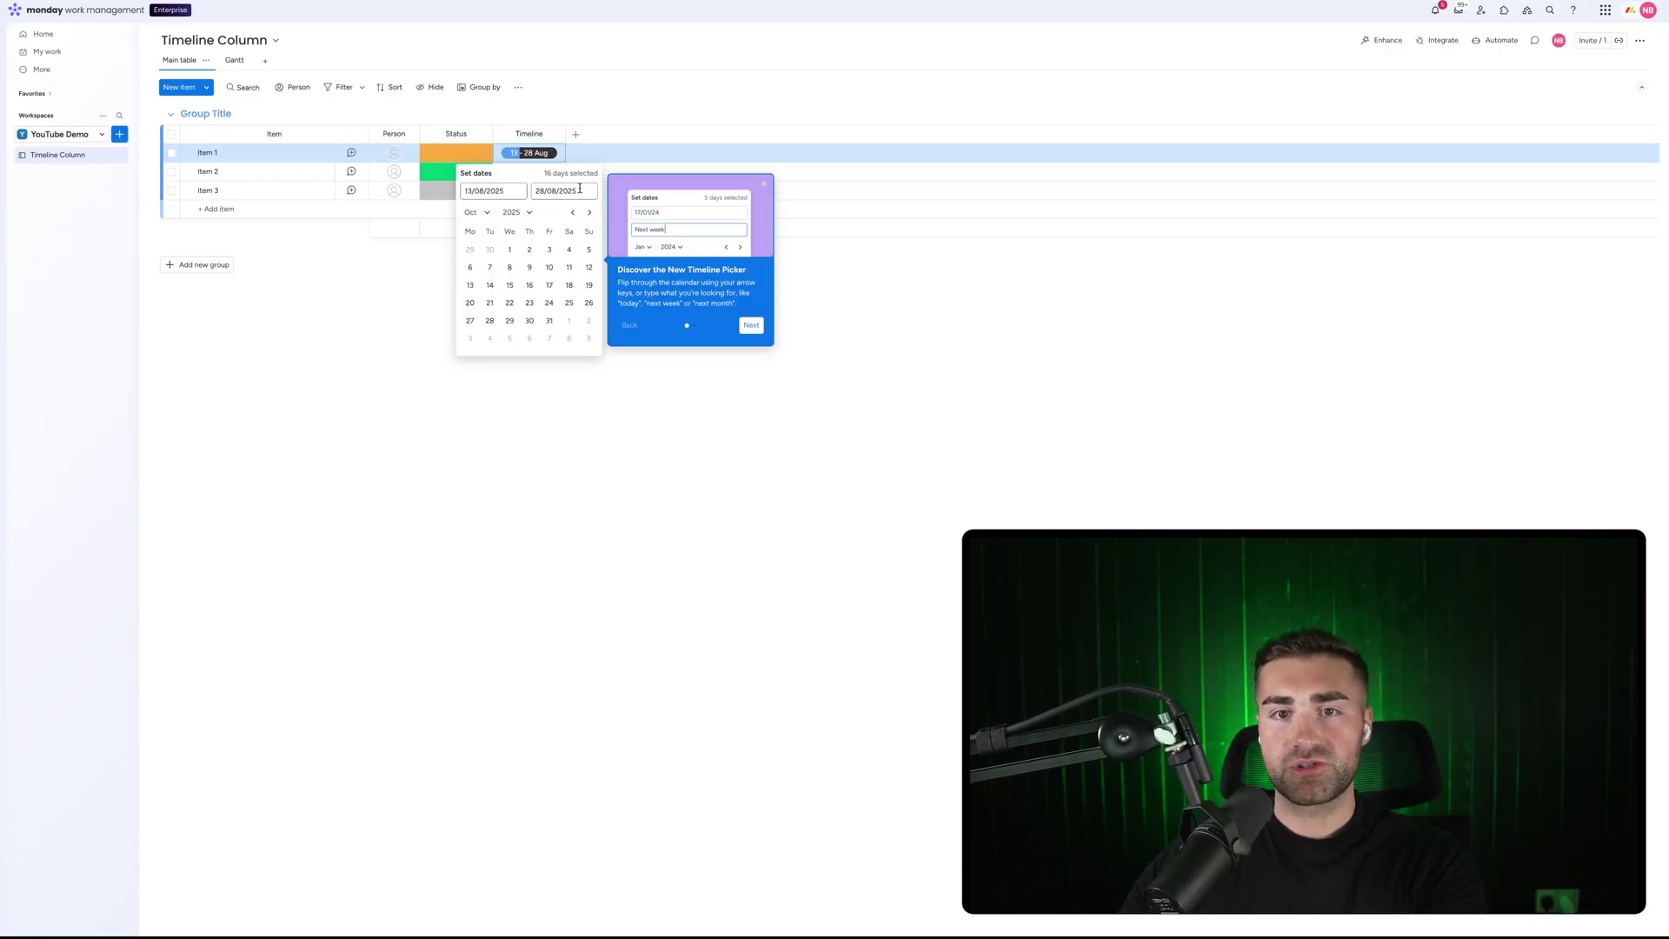
{"action": "left_click", "coordinate": [762, 185]}
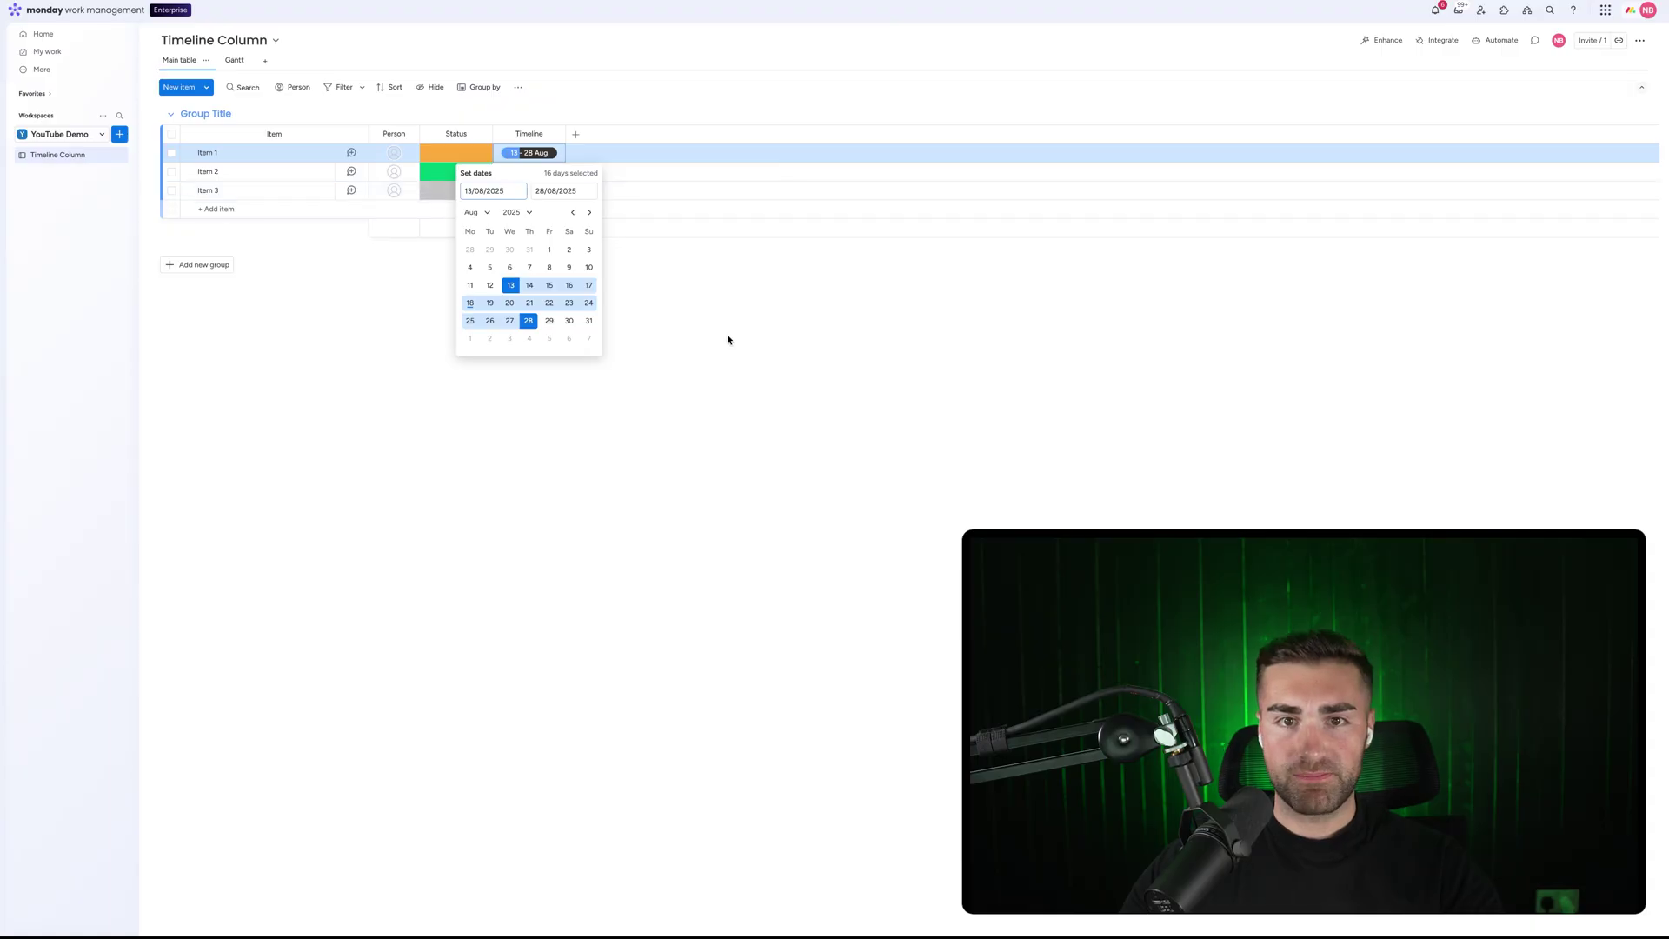
{"action": "left_click", "coordinate": [718, 356]}
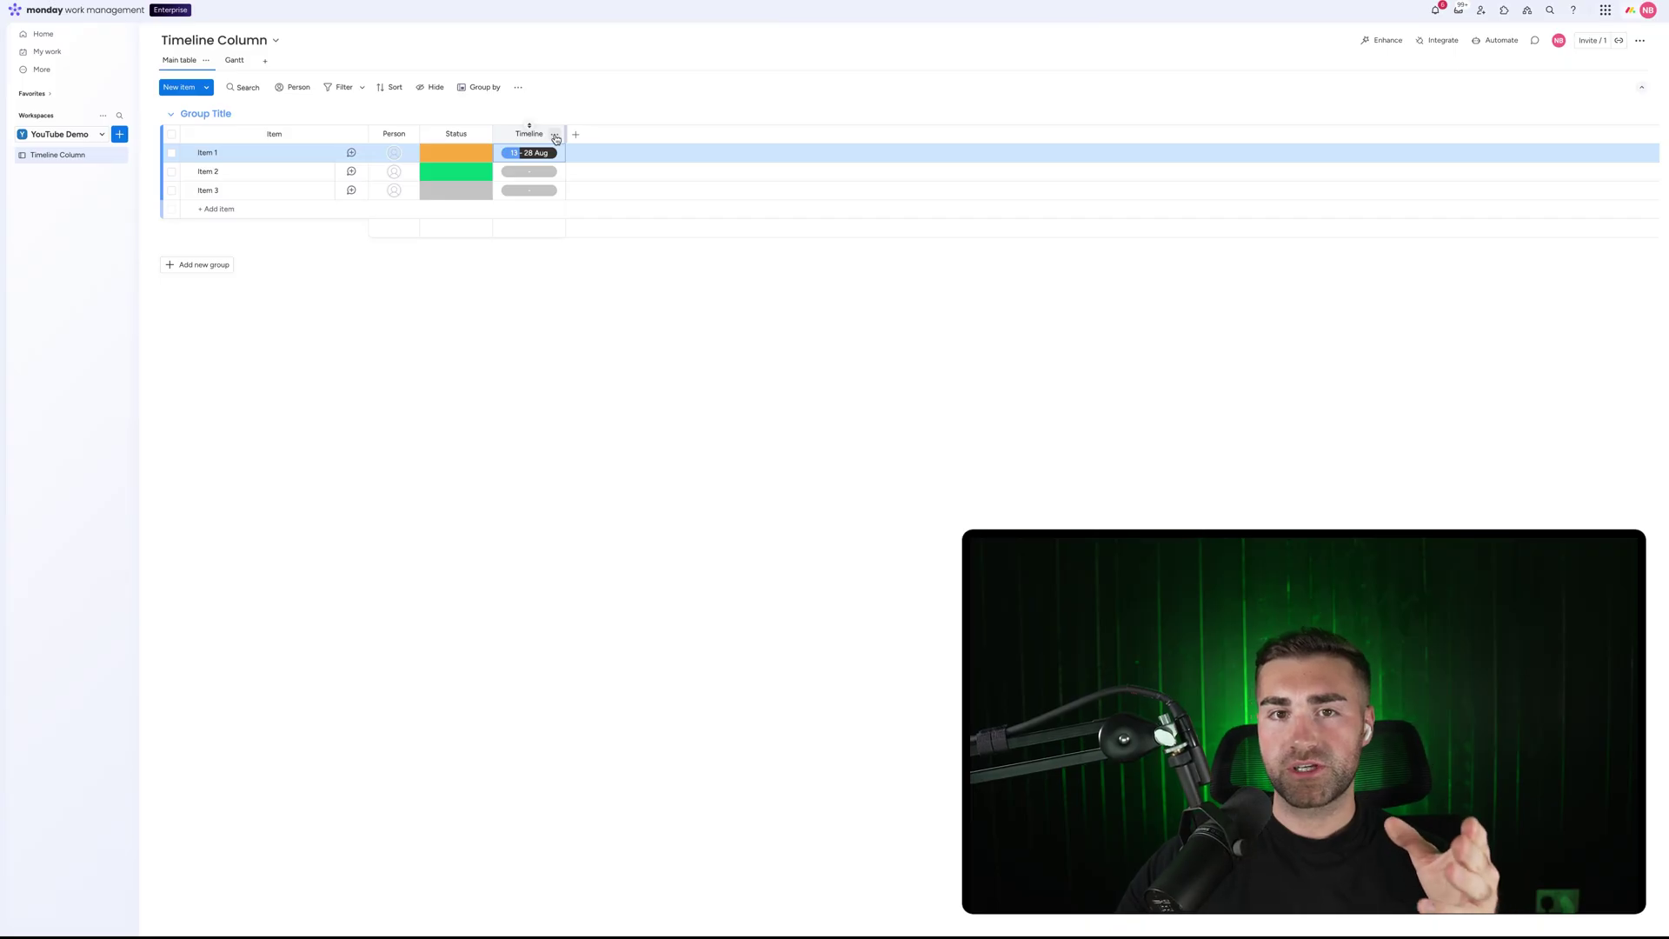
Step: Enable week numbers for the Timeline column and check them in Item 1's date picker
{"action": "left_click", "coordinate": [555, 136]}
{"action": "mouse_move", "coordinate": [590, 140]}
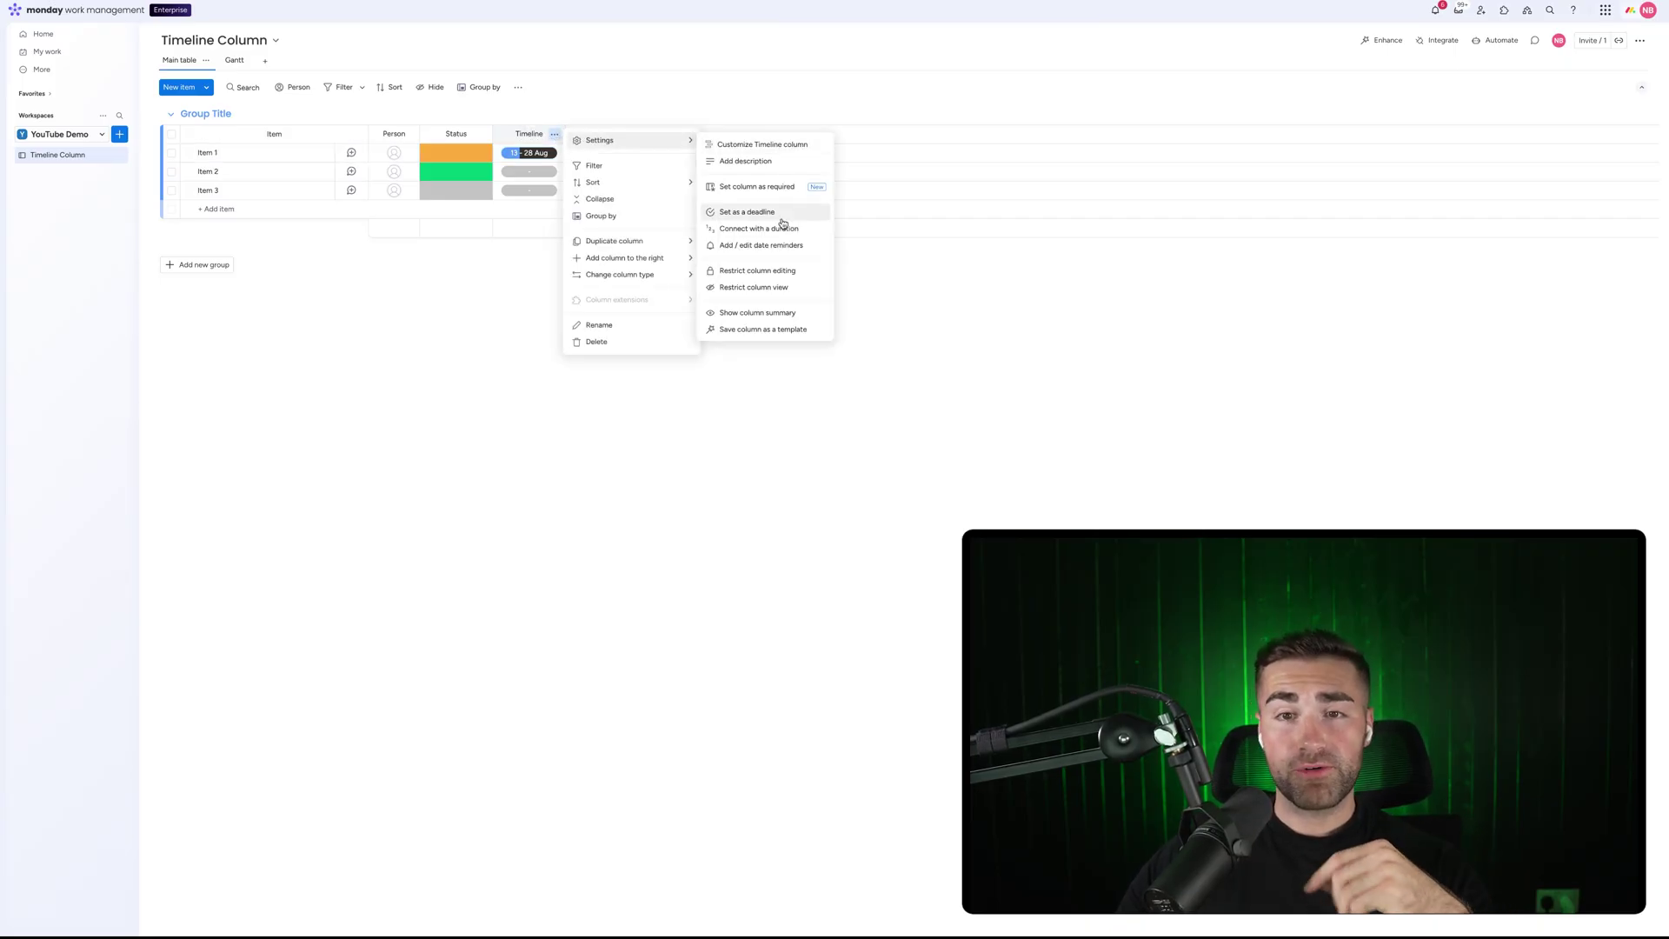
{"action": "left_click", "coordinate": [734, 147]}
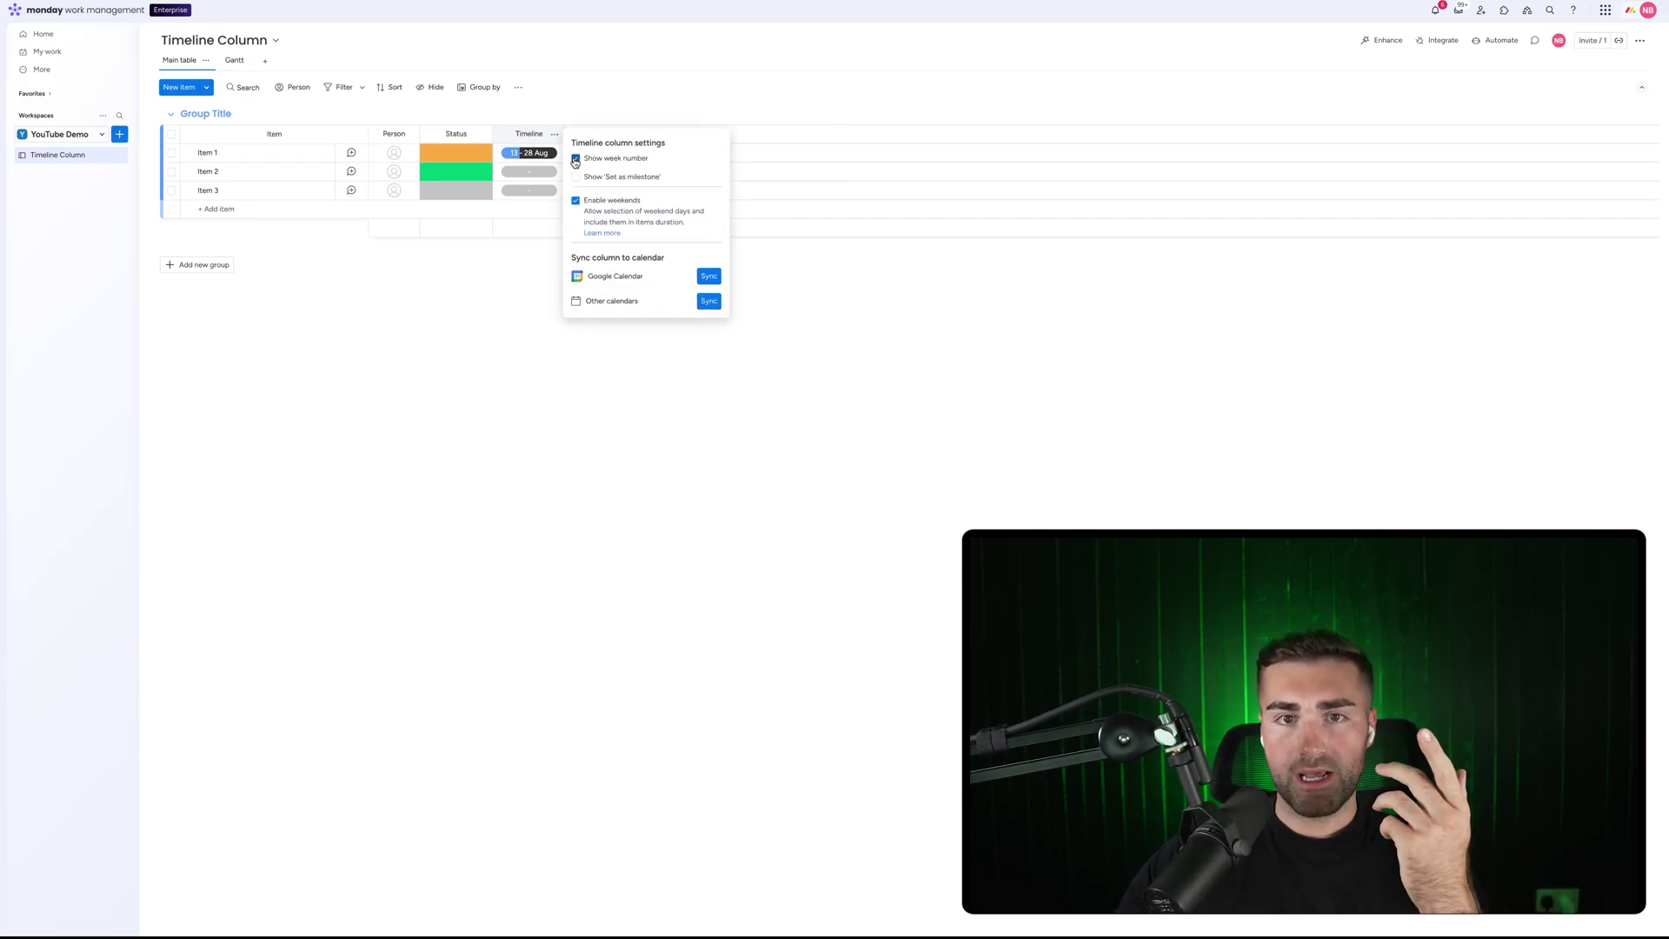
{"action": "key", "text": "Escape"}
{"action": "left_click", "coordinate": [575, 112]}
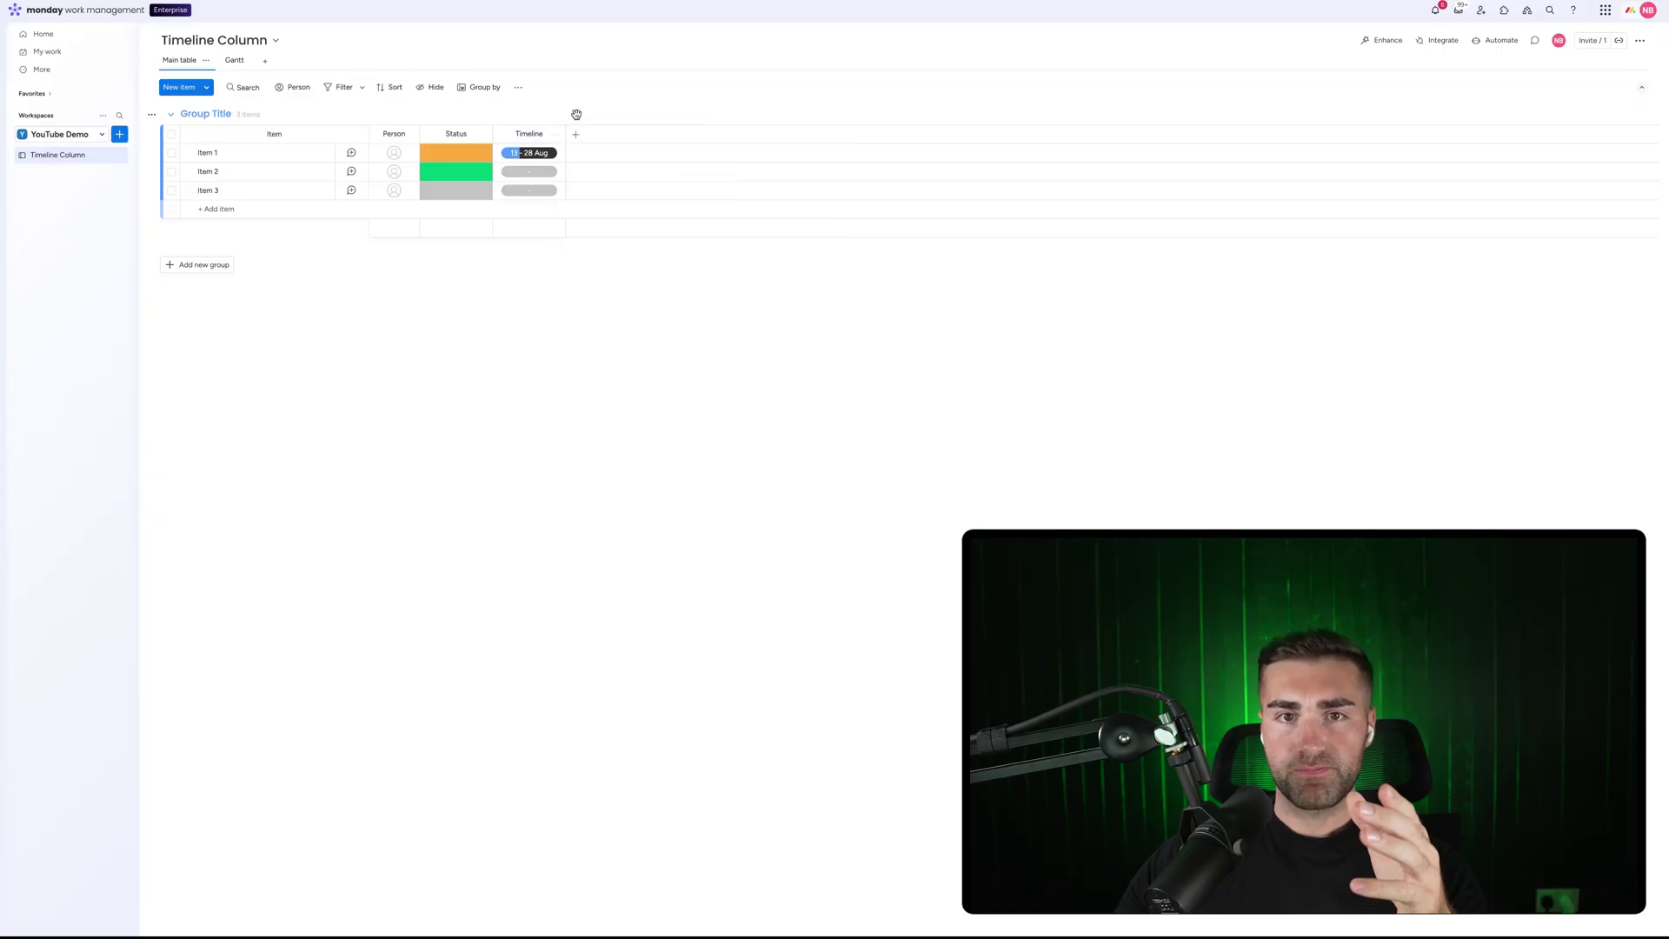
{"action": "left_click", "coordinate": [535, 154]}
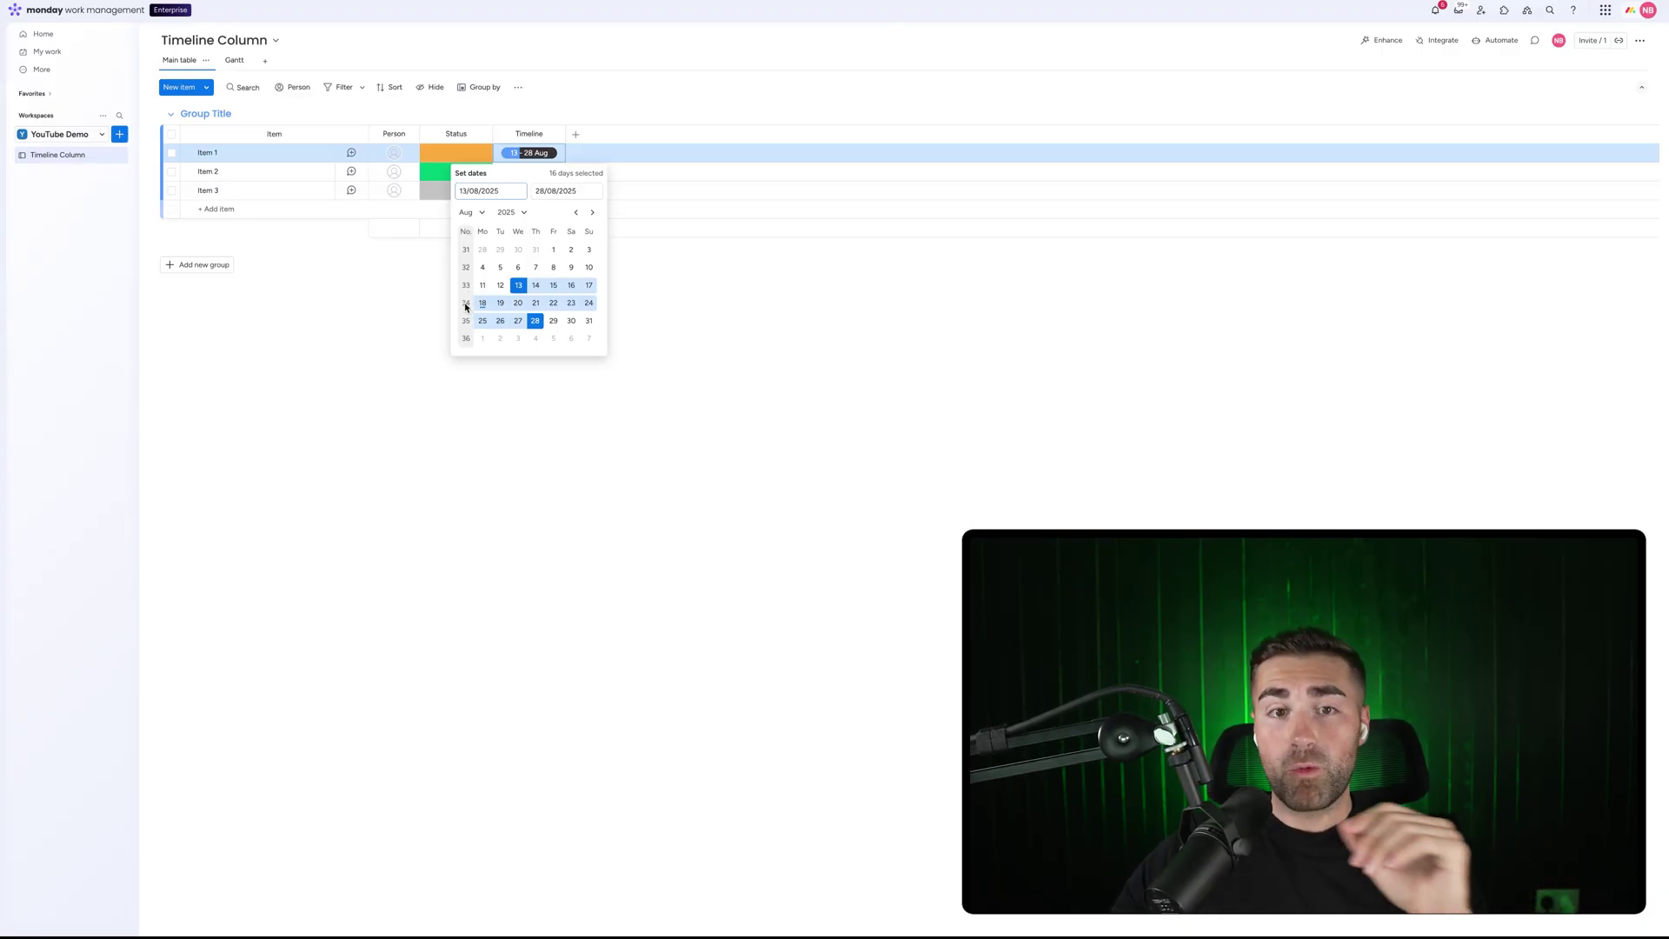
{"action": "left_click", "coordinate": [365, 328]}
{"action": "left_click", "coordinate": [526, 153]}
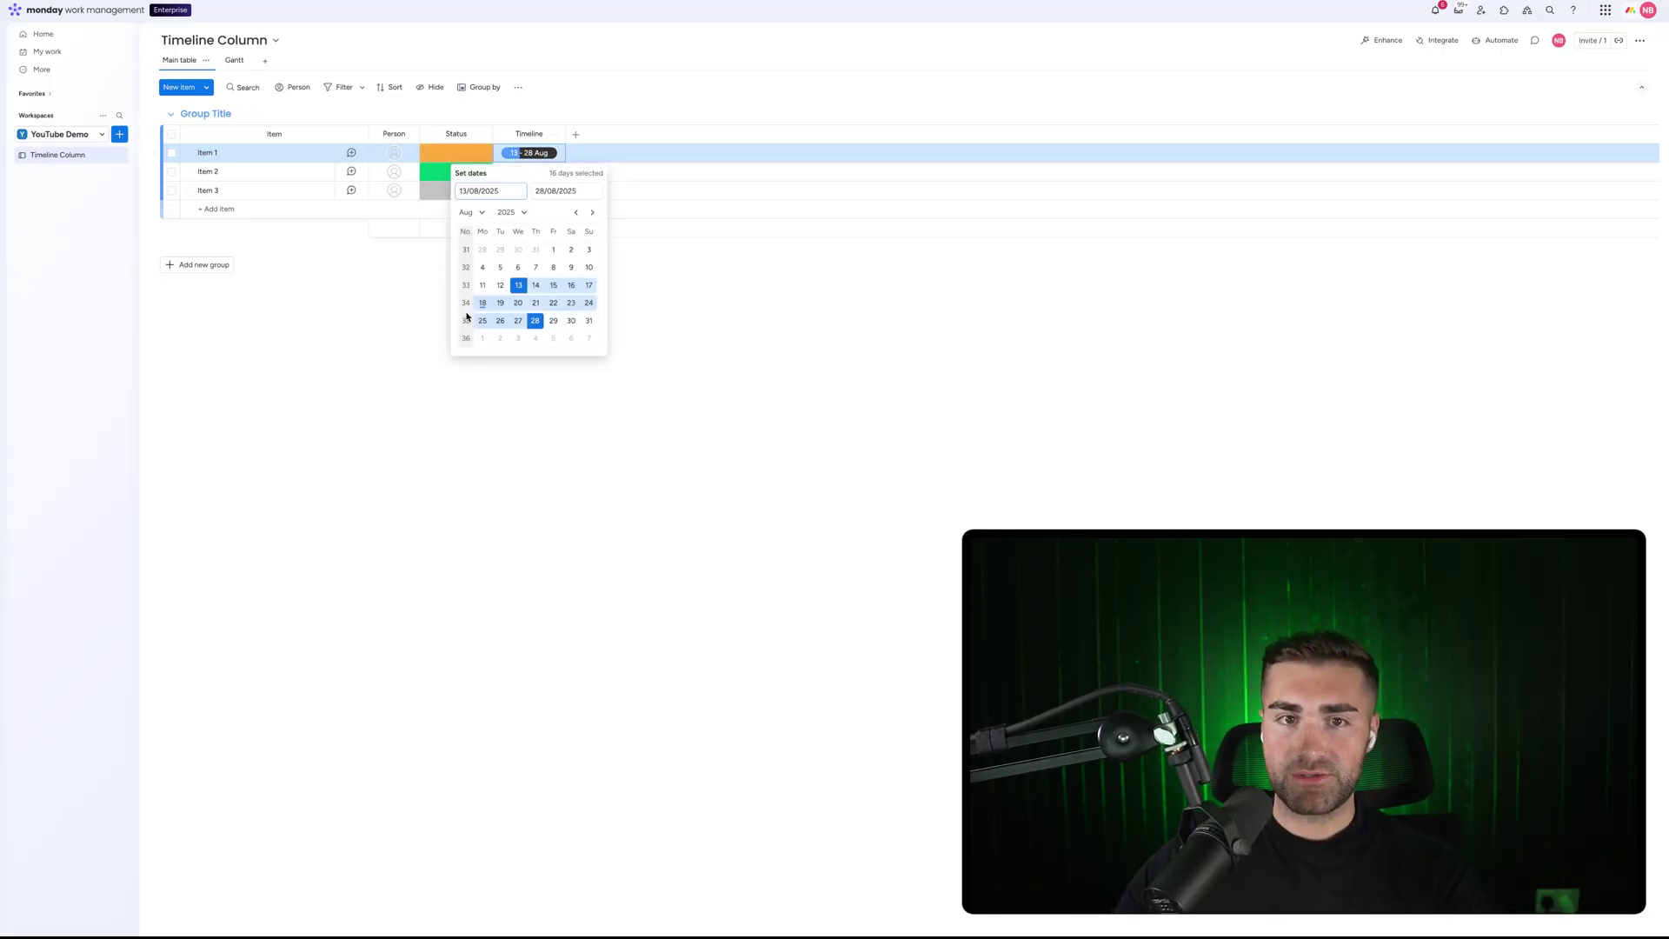
{"action": "left_click", "coordinate": [374, 316]}
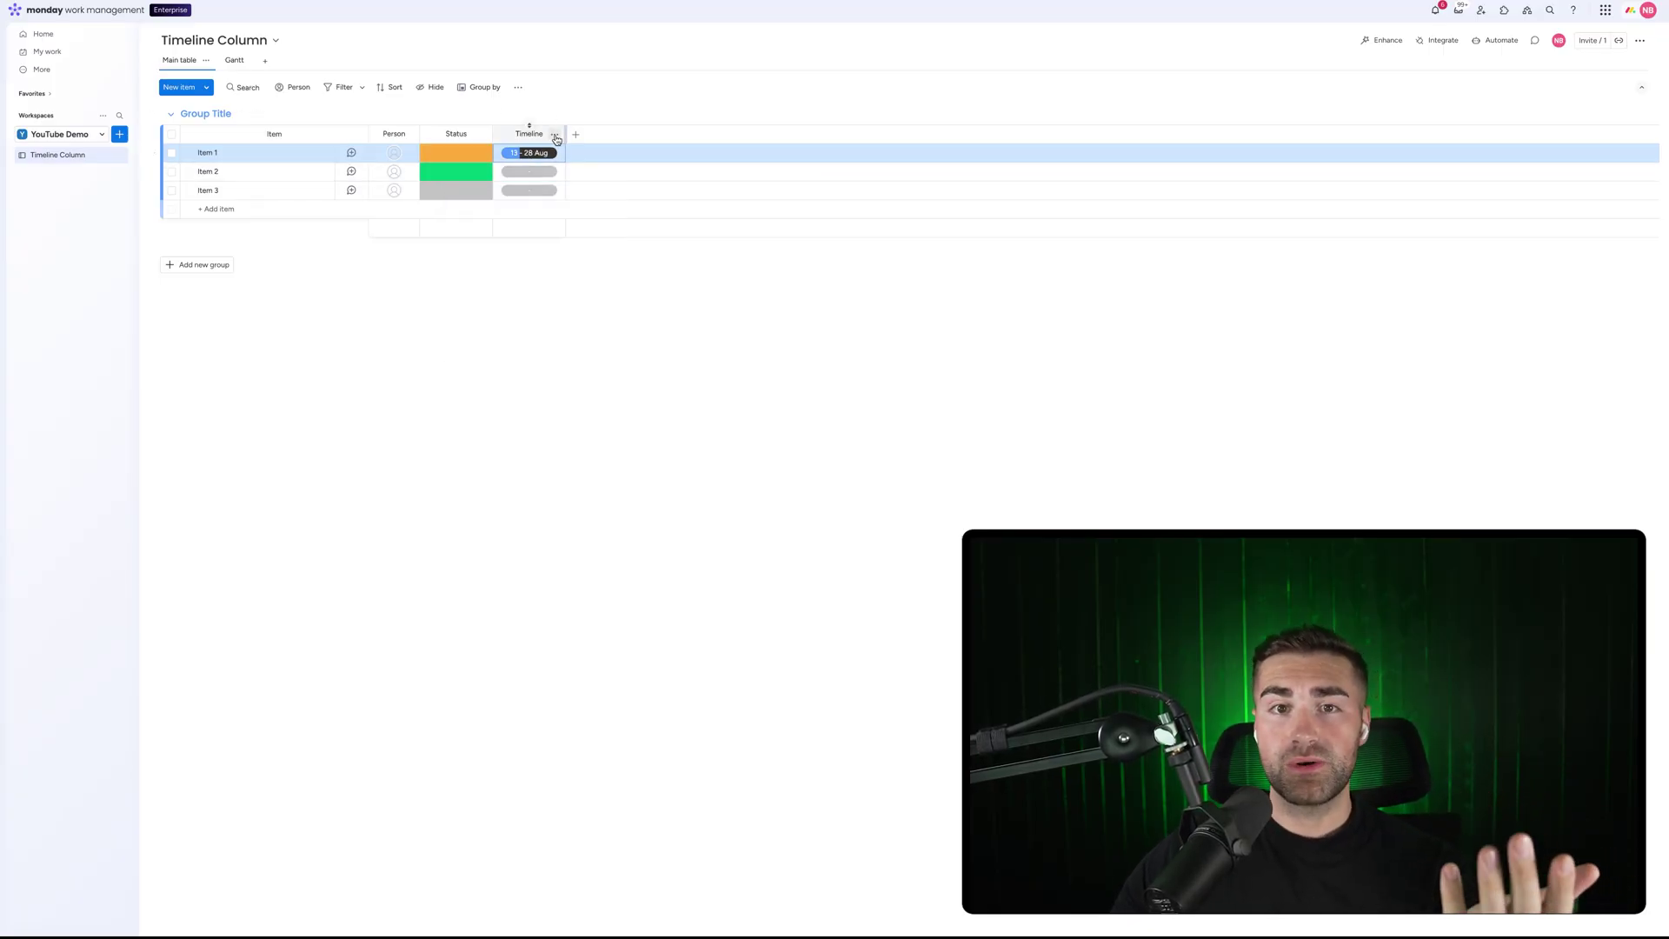
Step: Disable weekends in the Timeline column settings and acknowledge the notice
{"action": "left_click", "coordinate": [555, 135]}
{"action": "mouse_move", "coordinate": [609, 140]}
{"action": "left_click", "coordinate": [779, 143]}
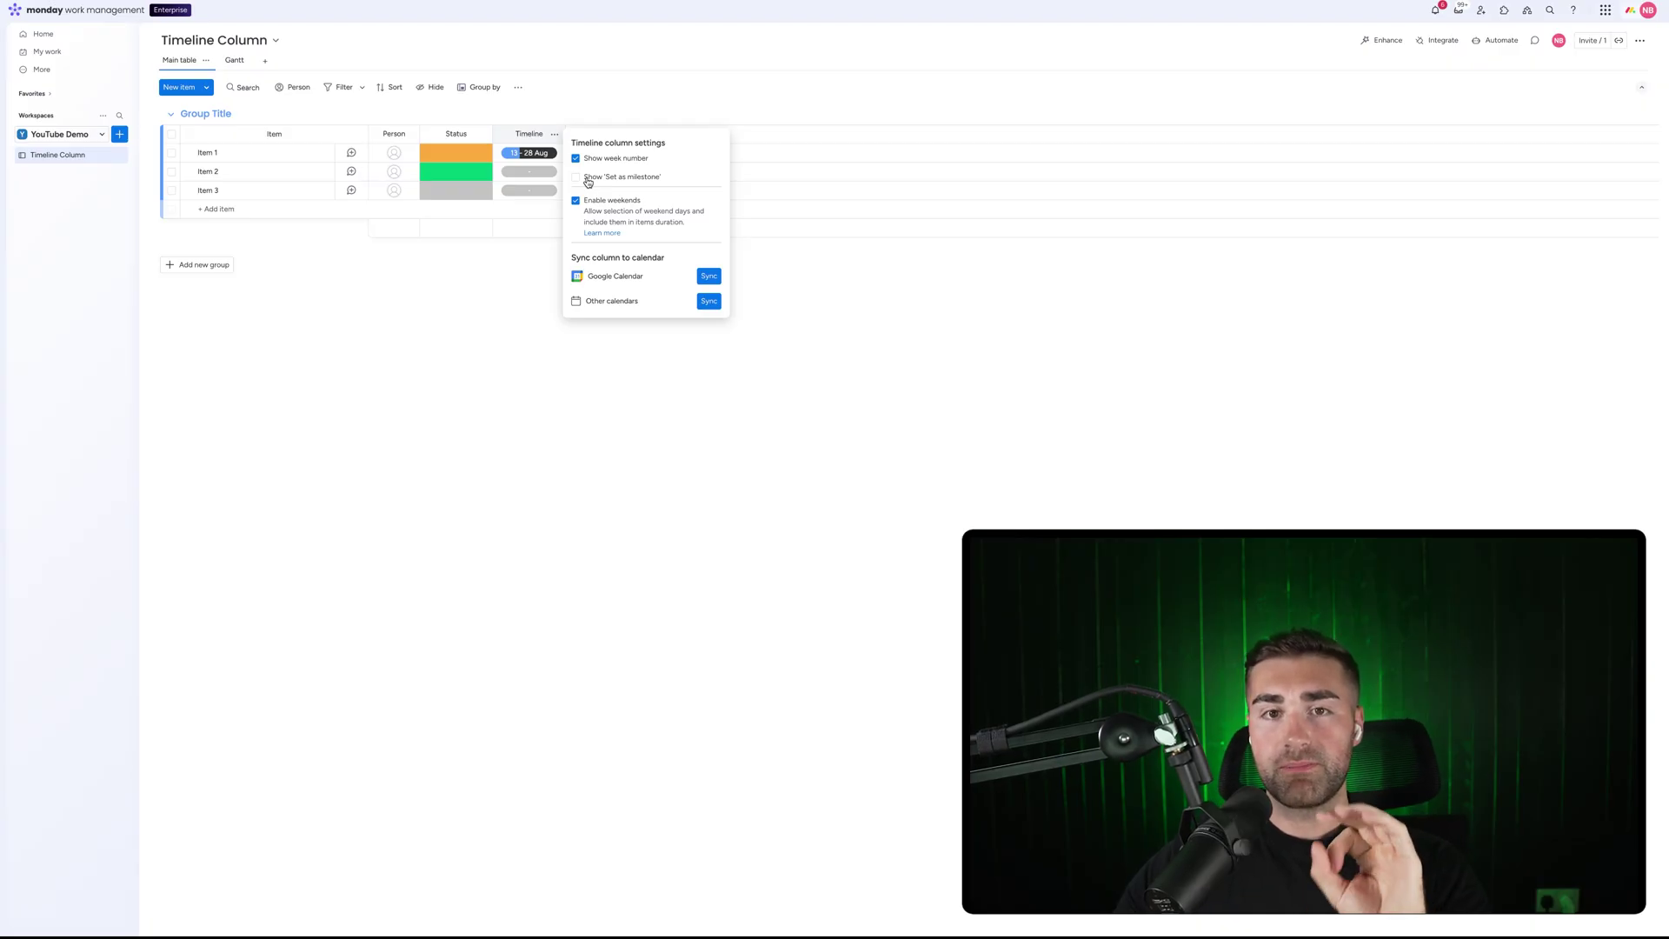
{"action": "left_click", "coordinate": [576, 202]}
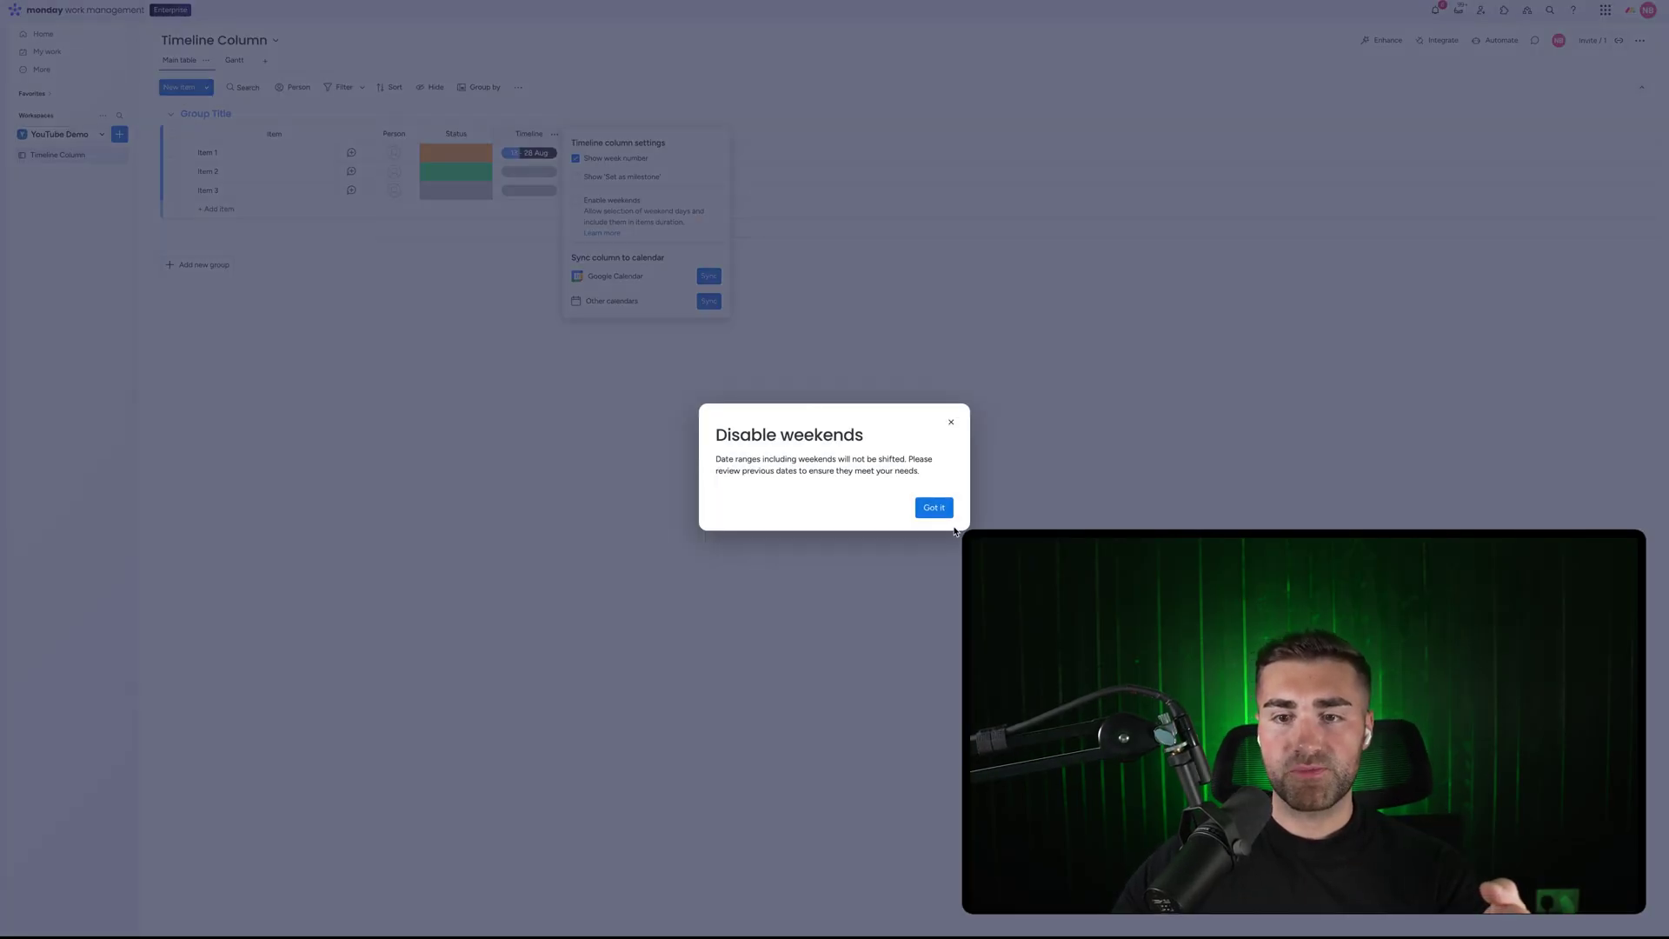
{"action": "left_click", "coordinate": [933, 508]}
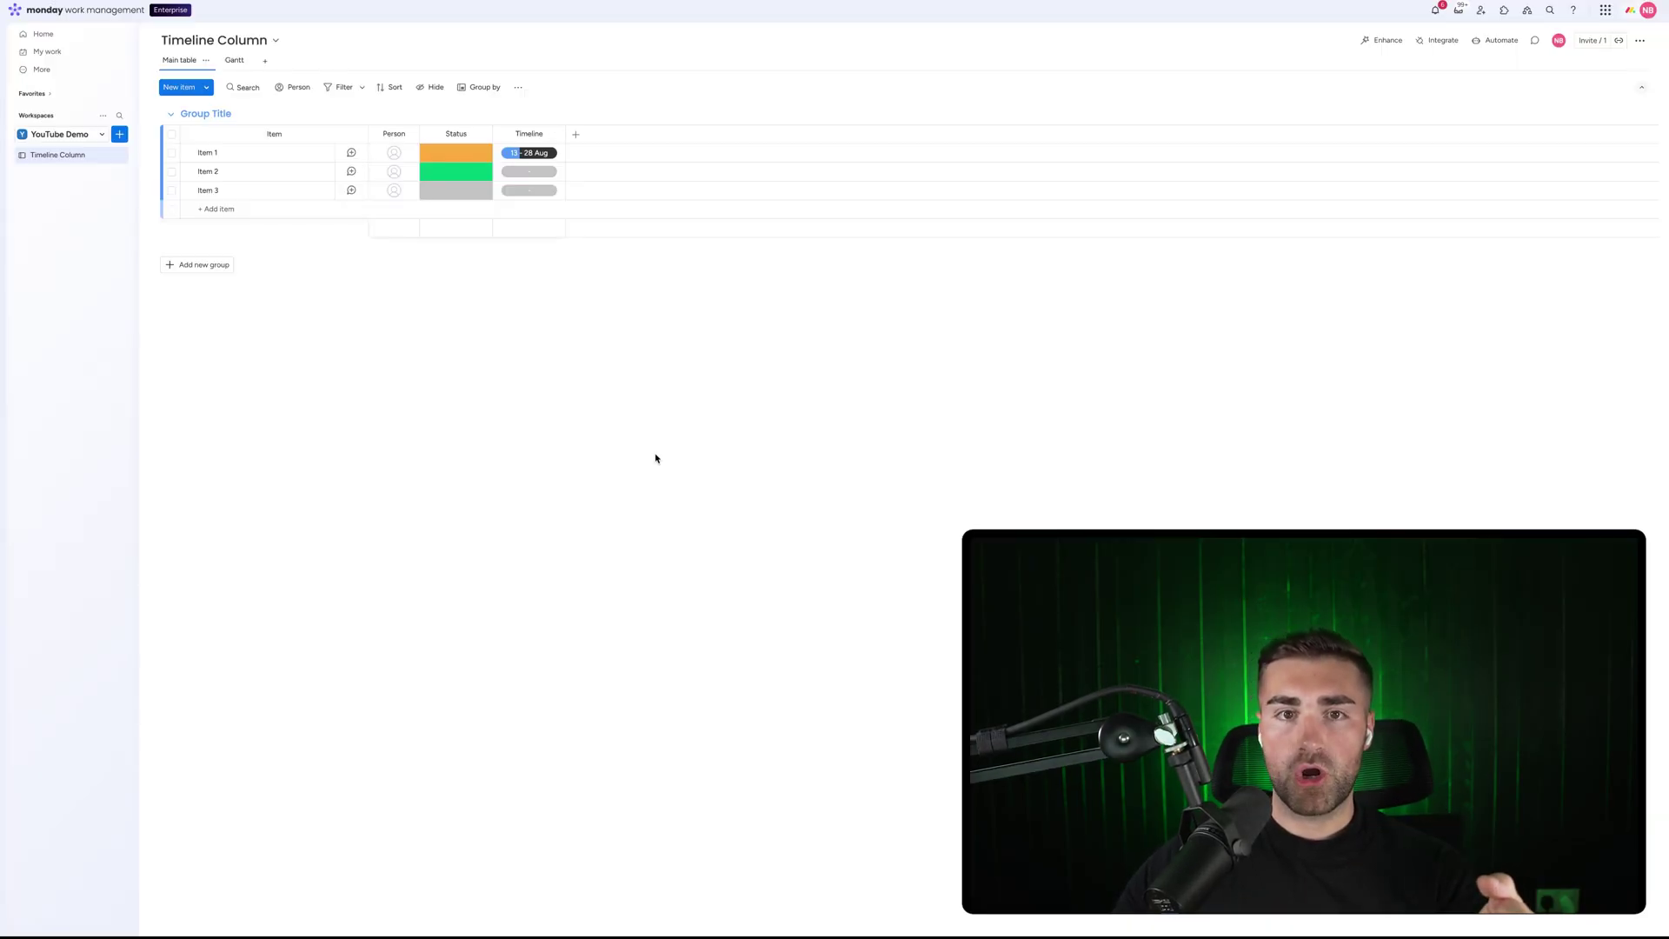
Step: Set Item 1's timeline to 4–20 August 2025, and change the range to 20–25 August 2025
{"action": "left_click", "coordinate": [528, 153]}
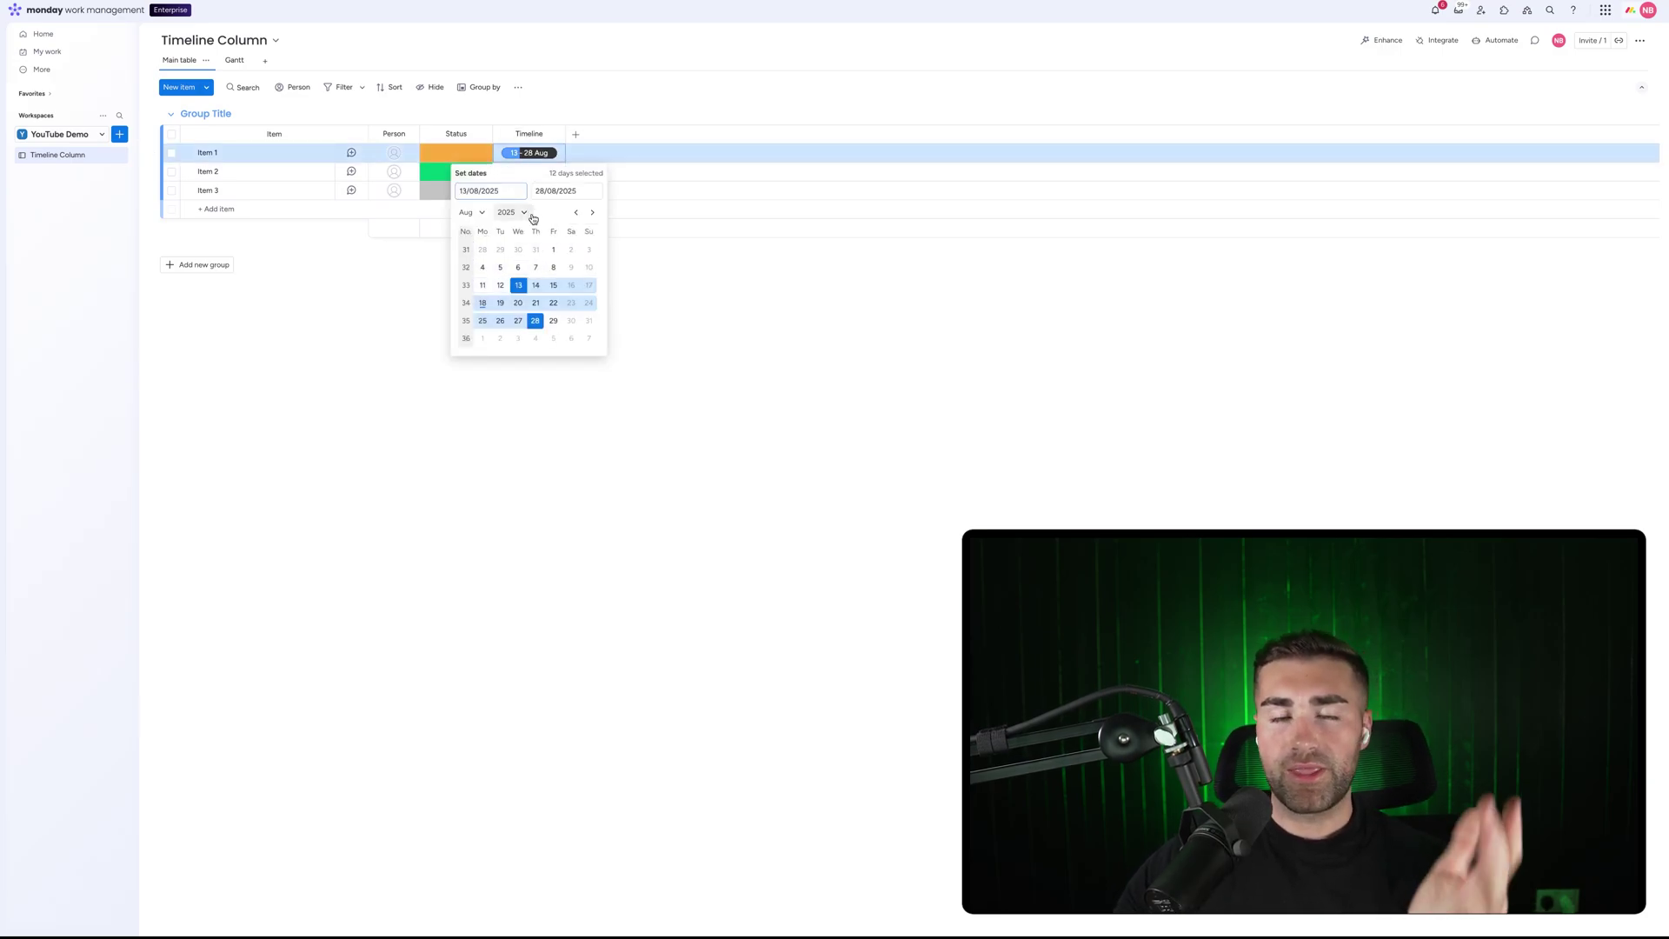
{"action": "left_click", "coordinate": [483, 270]}
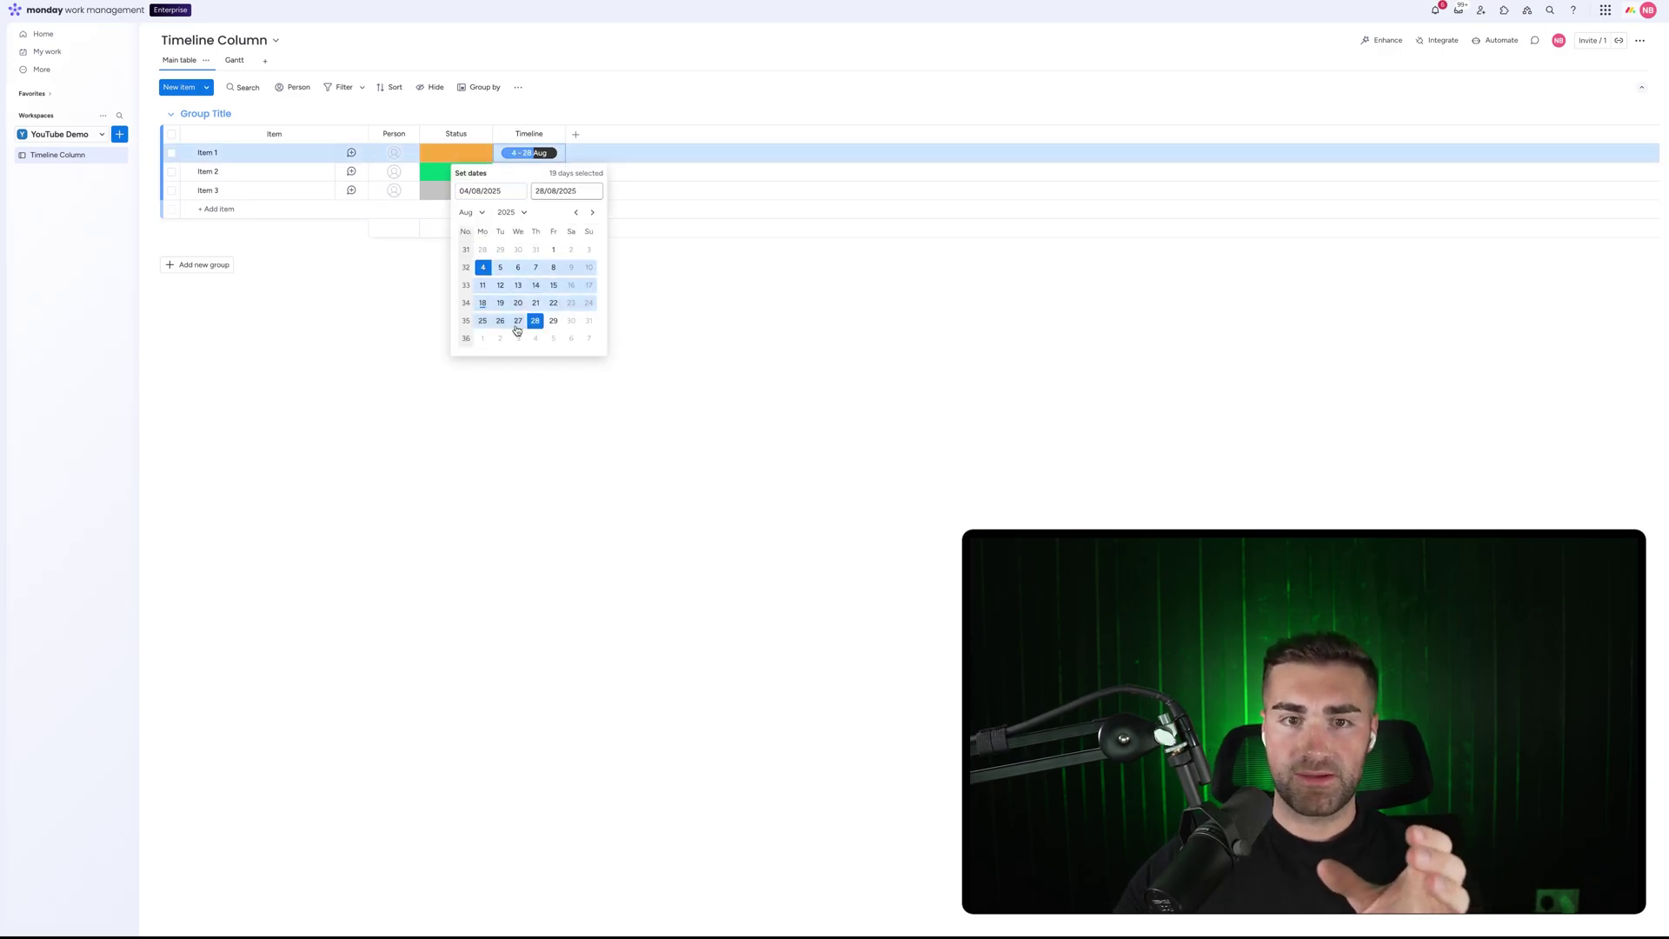
{"action": "right_click", "coordinate": [510, 300]}
{"action": "key", "text": "Escape"}
{"action": "left_click", "coordinate": [515, 304]}
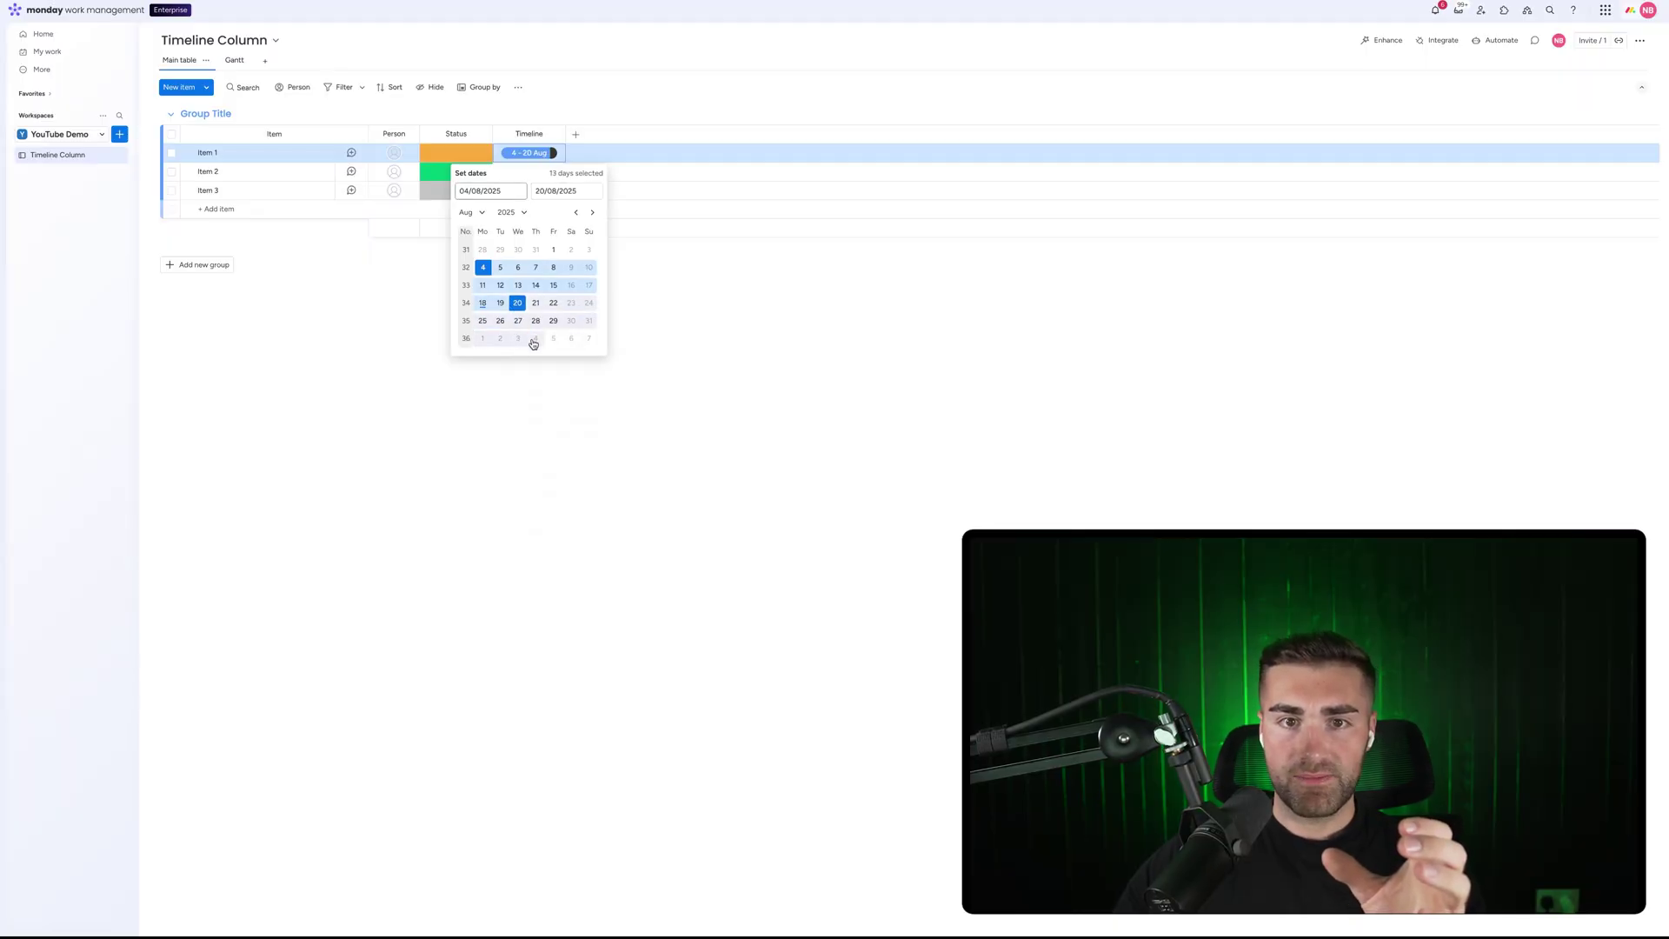
{"action": "left_click", "coordinate": [482, 321]}
{"action": "left_click", "coordinate": [519, 302]}
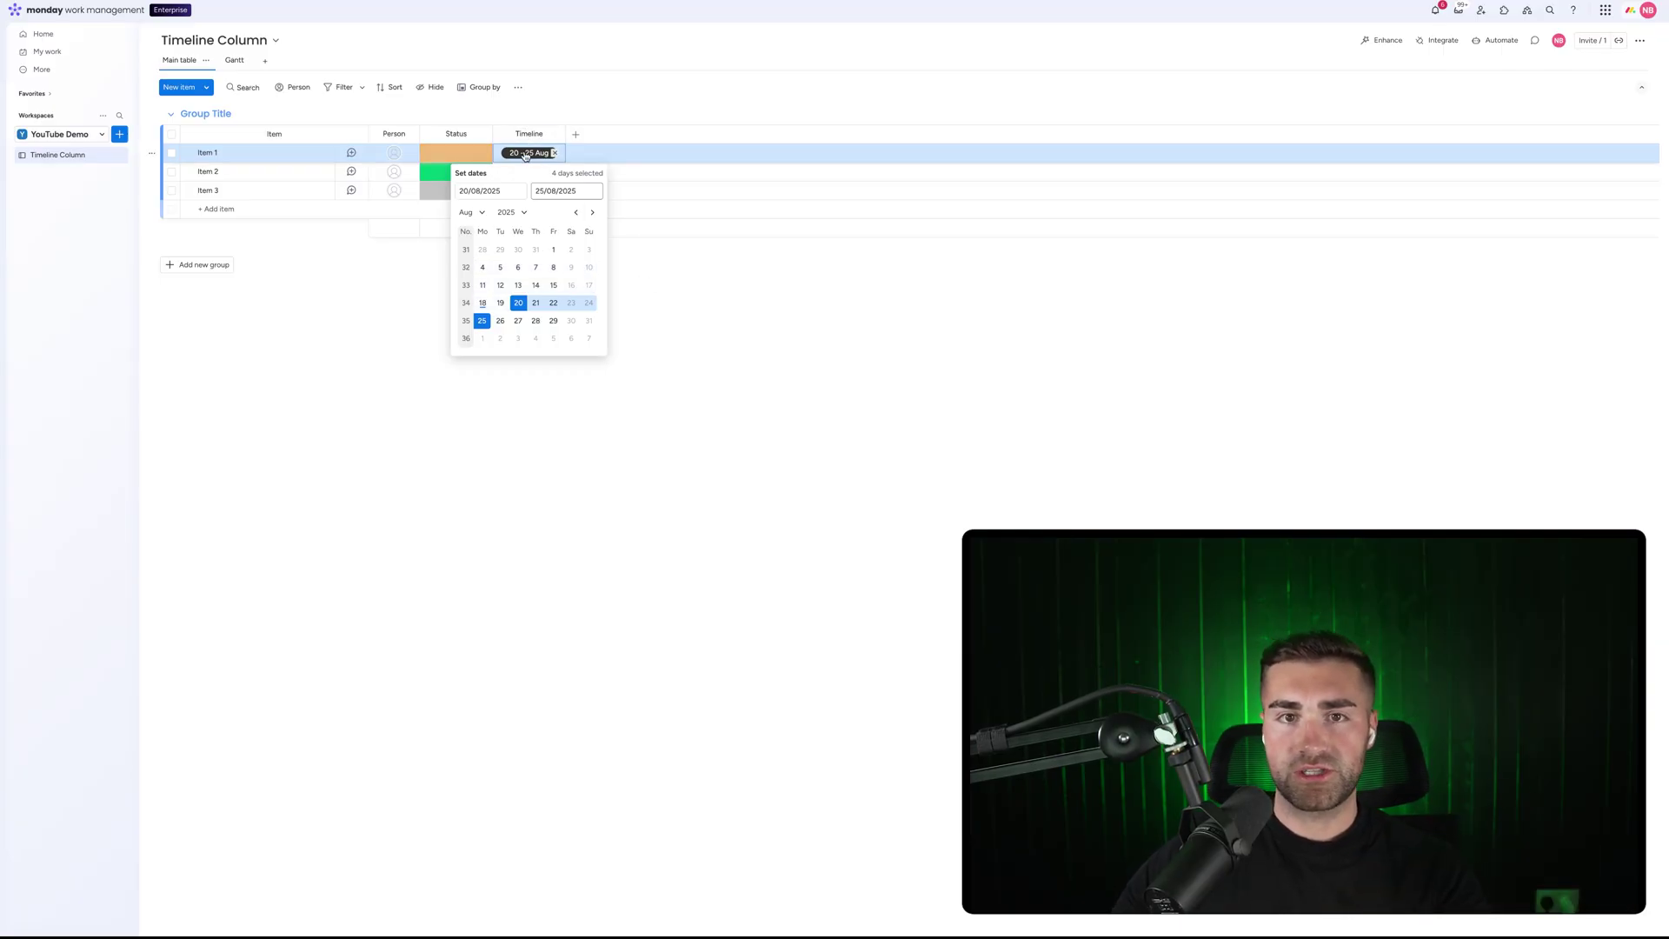
Step: Enable the "Set as milestone" option in the Timeline column's customization settings
{"action": "left_click", "coordinate": [555, 133]}
{"action": "mouse_move", "coordinate": [613, 143]}
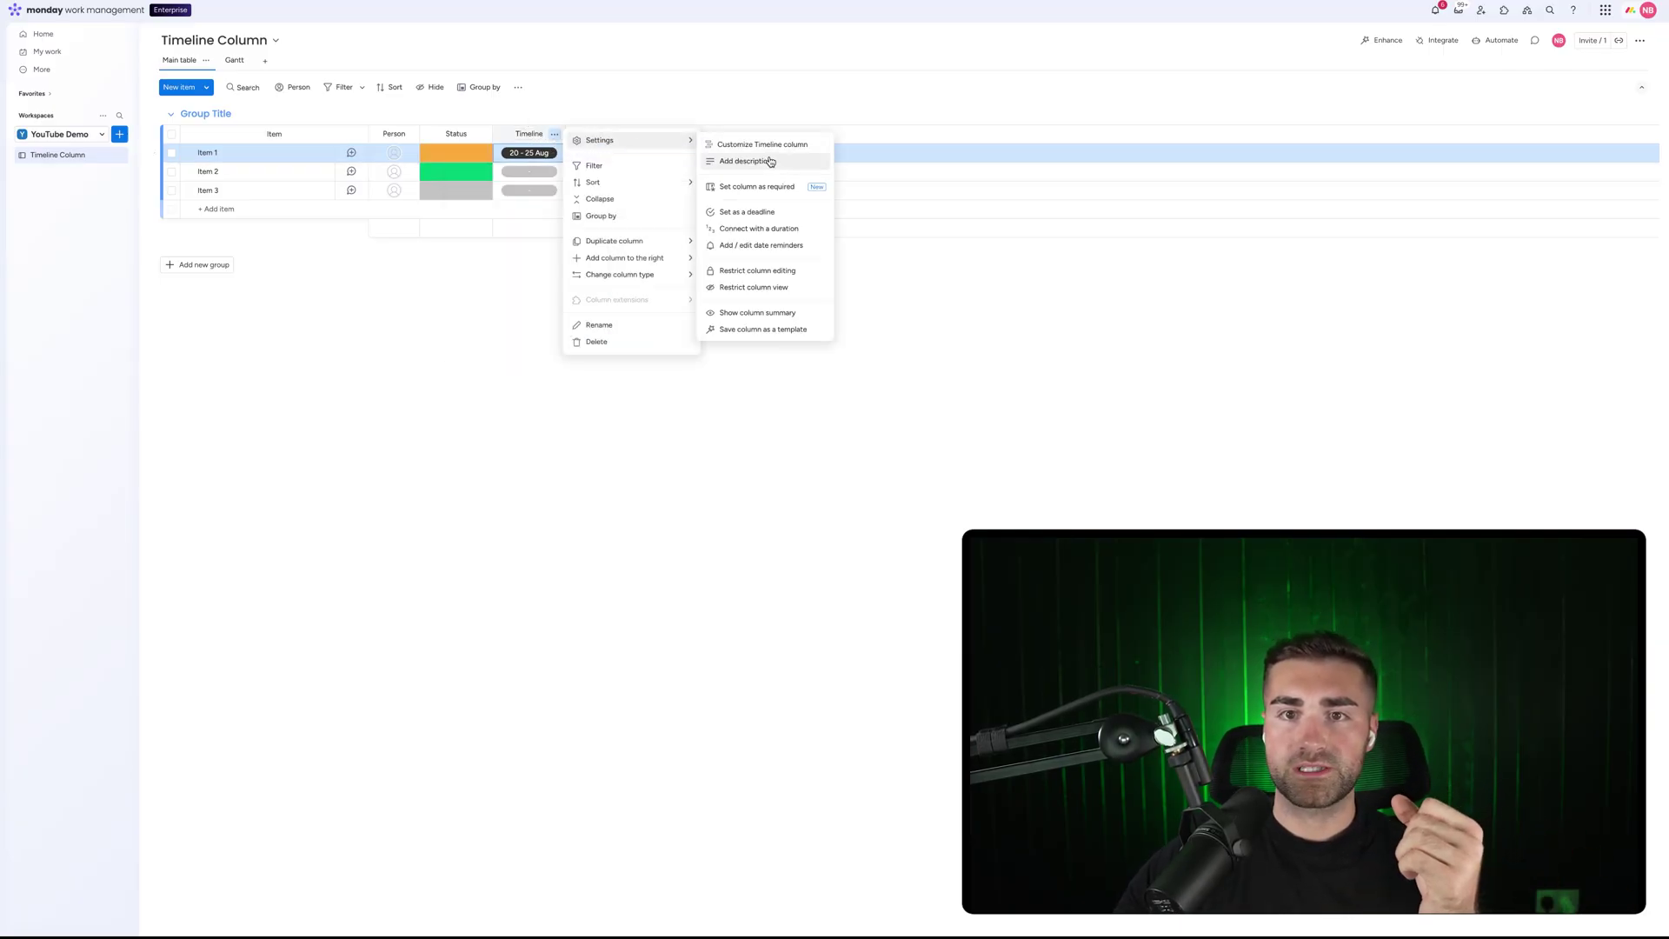
{"action": "left_click", "coordinate": [763, 146]}
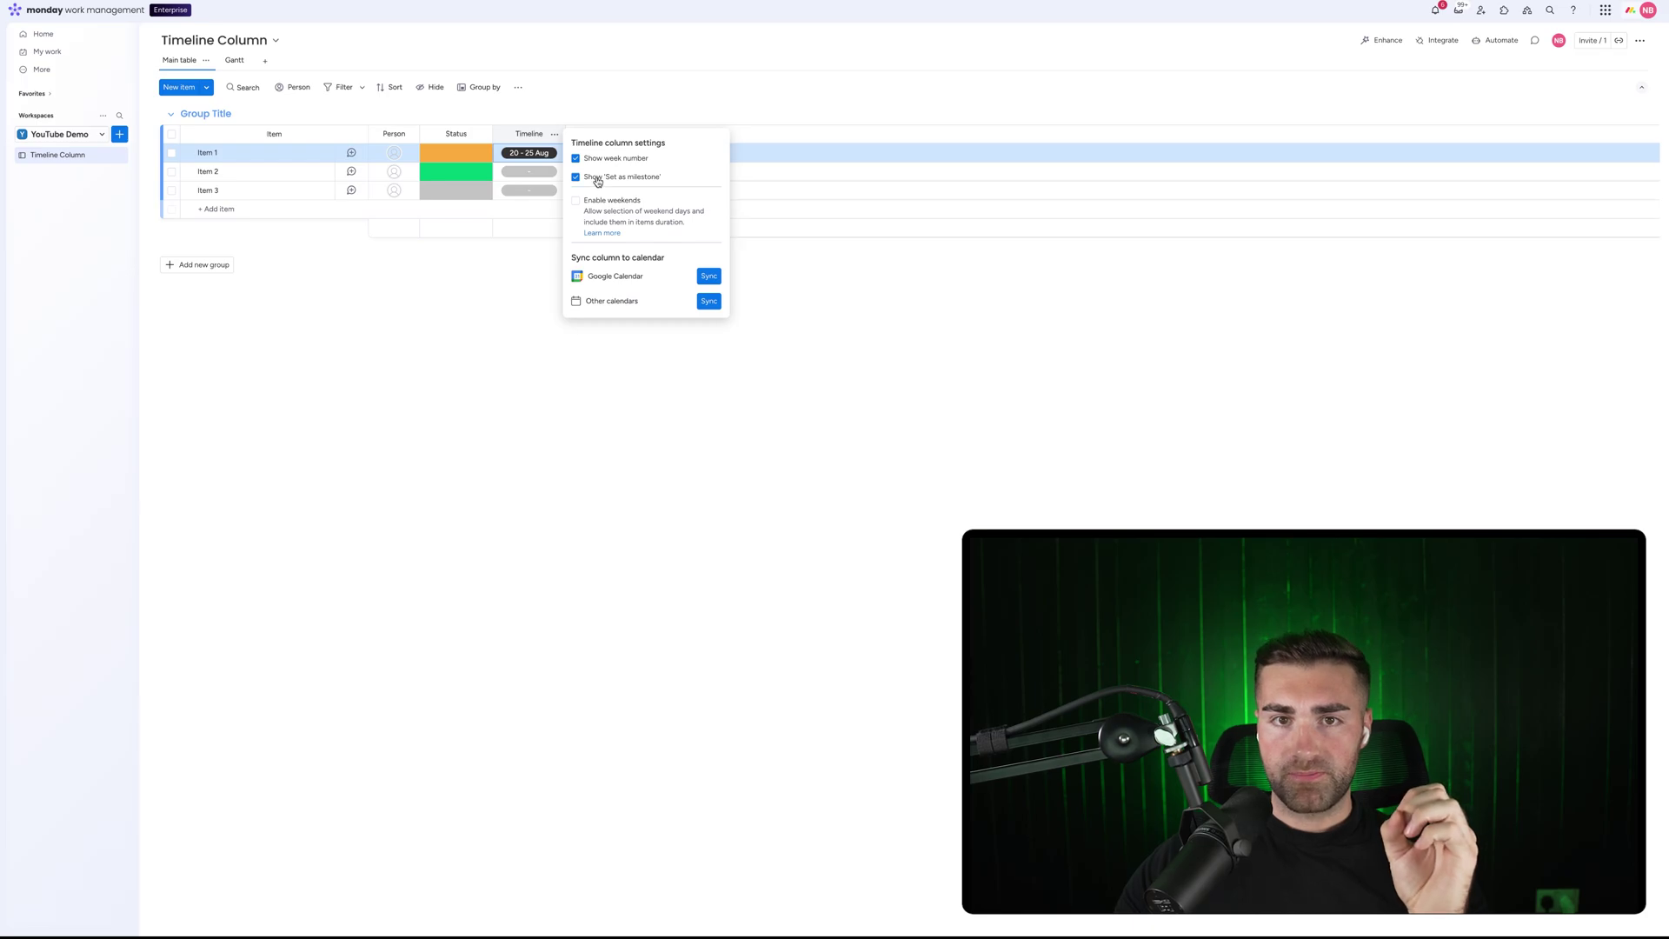
Step: Set Item 1's timeline start date to 5 August 2025, and change it to 4 August 2025
{"action": "left_click", "coordinate": [507, 264]}
{"action": "left_click", "coordinate": [529, 153]}
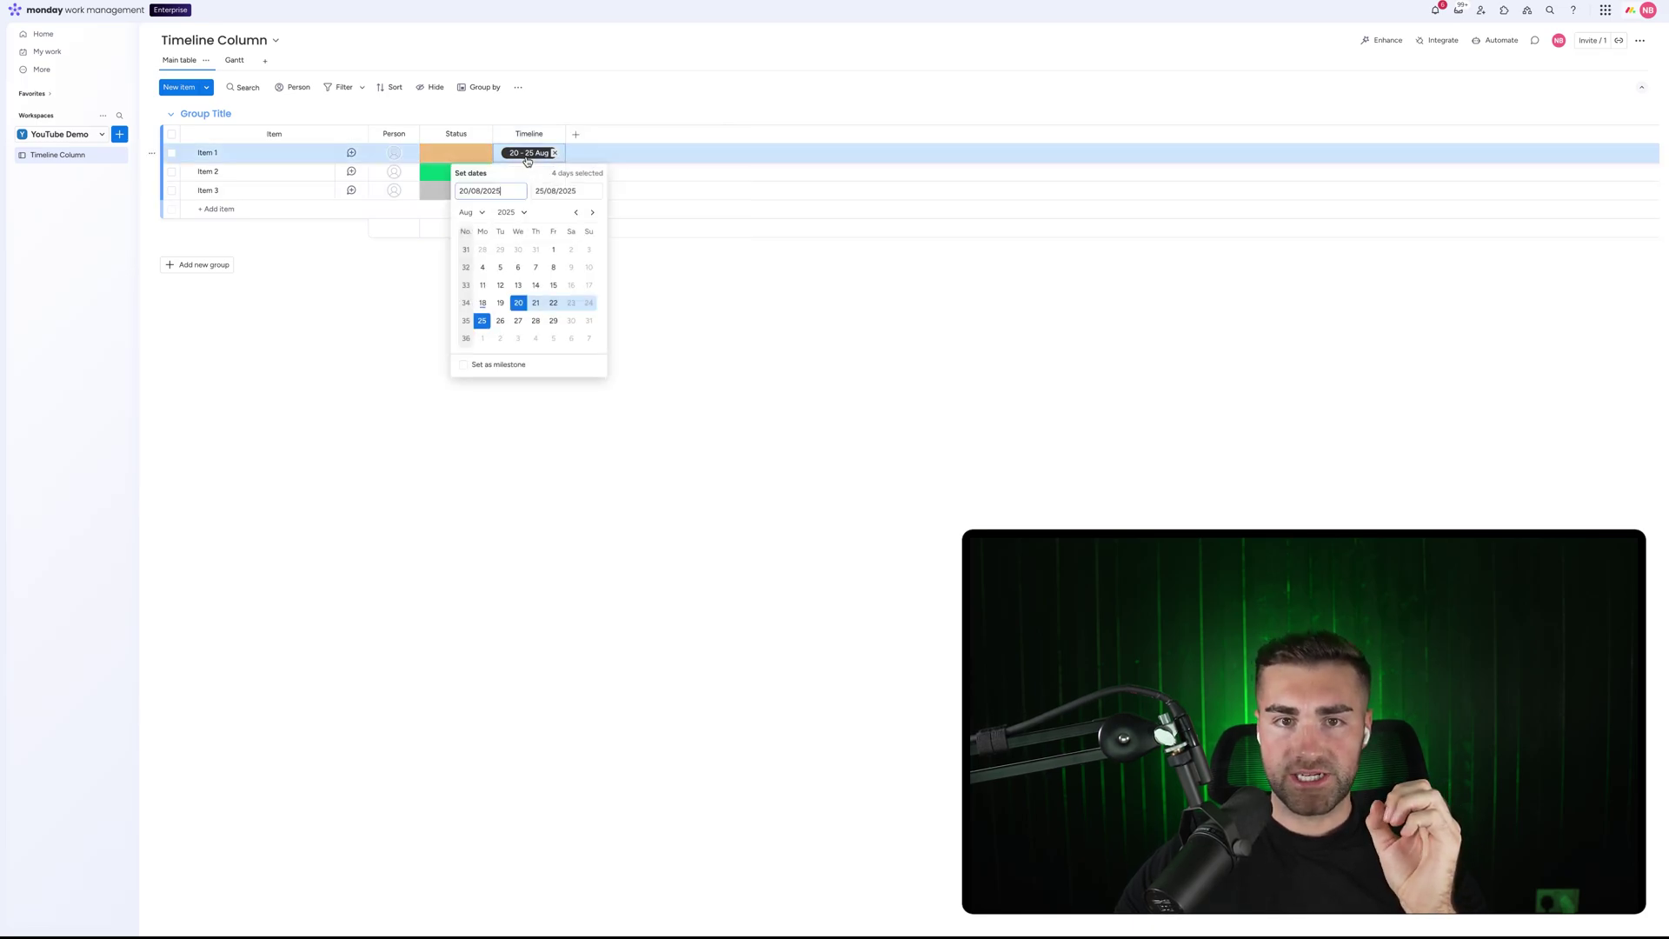
{"action": "left_click", "coordinate": [501, 268]}
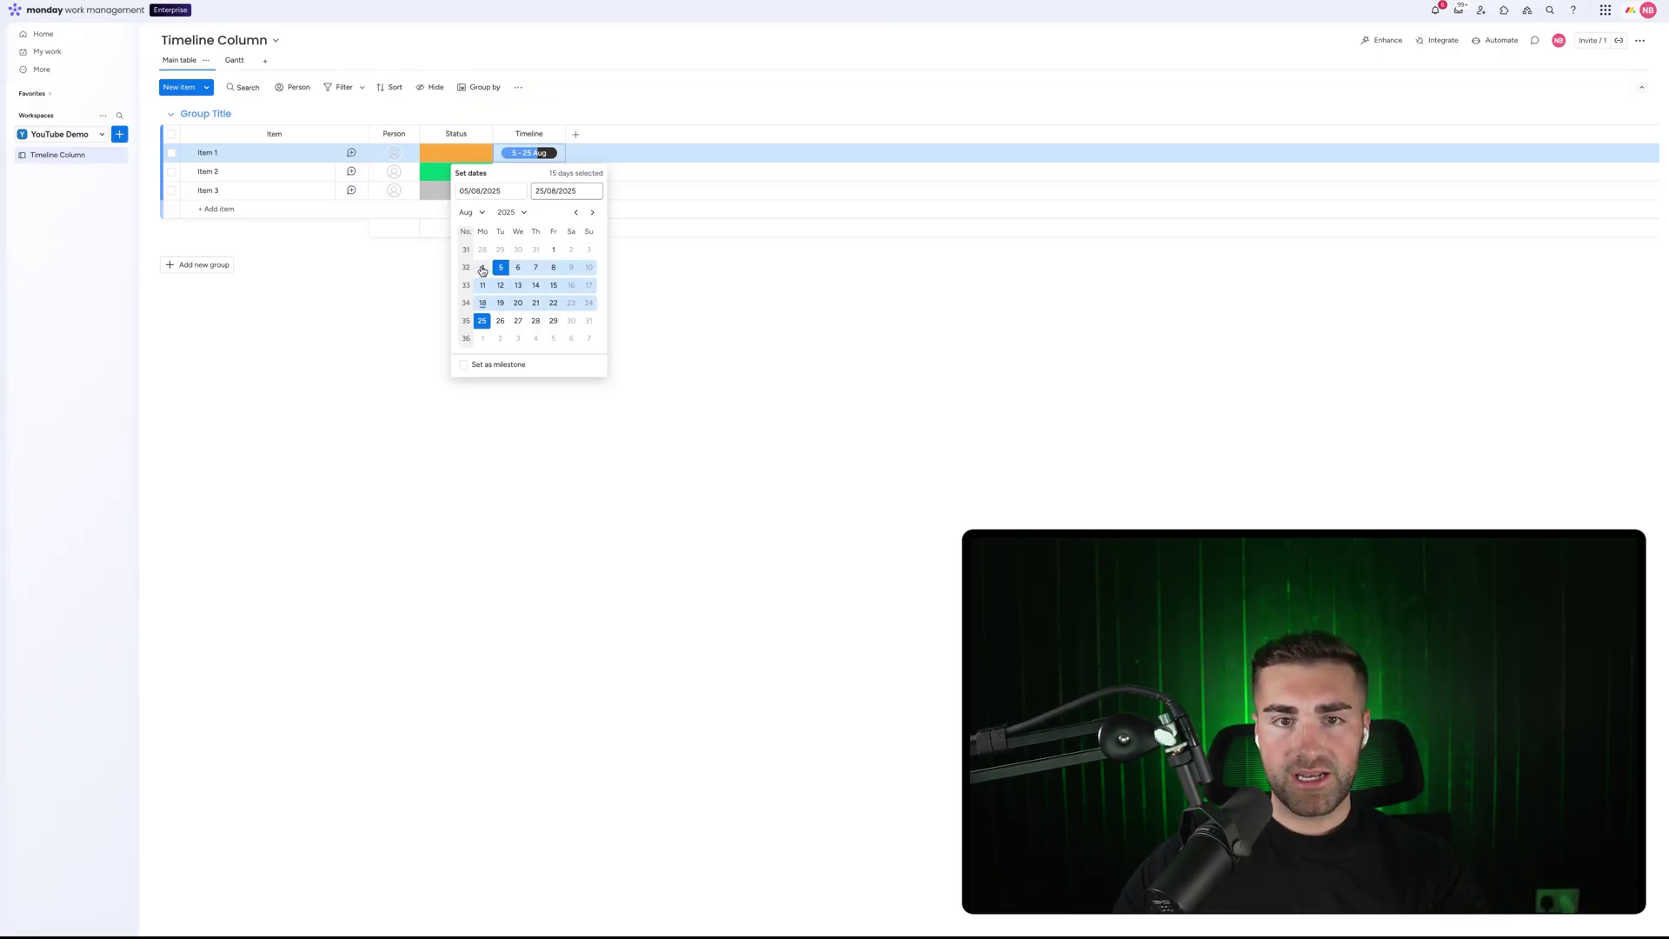
{"action": "left_click", "coordinate": [482, 269]}
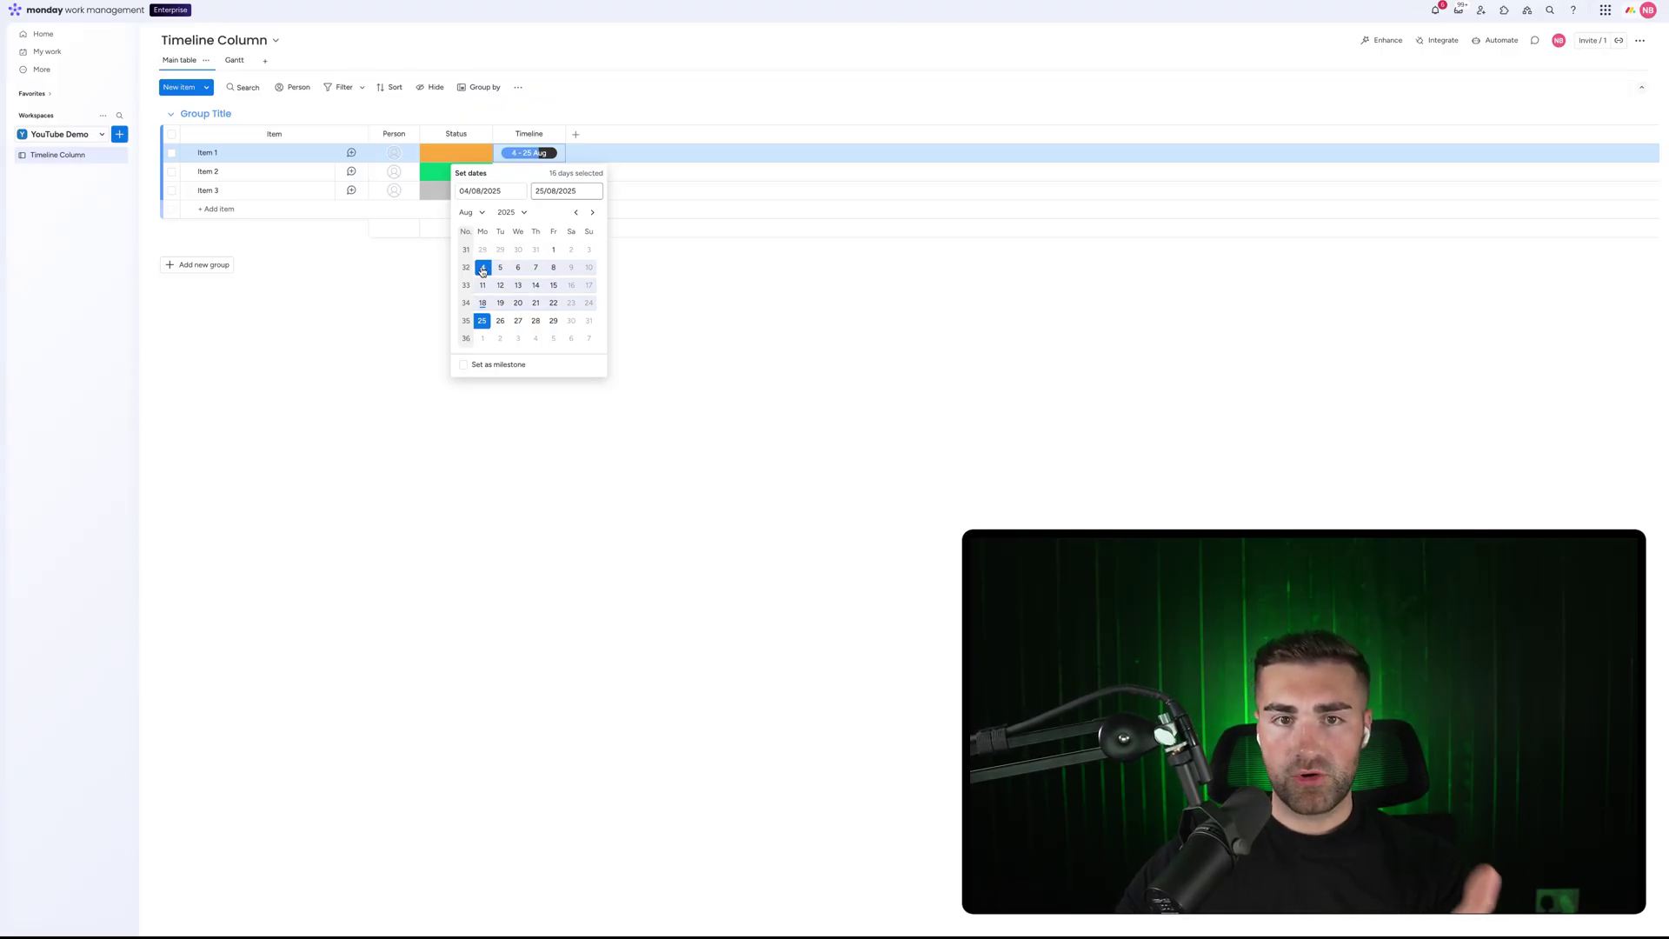
Step: Make Item 1 a milestone on 13 August 2025, and turn it back into a 4–13 August range
{"action": "left_click", "coordinate": [476, 370]}
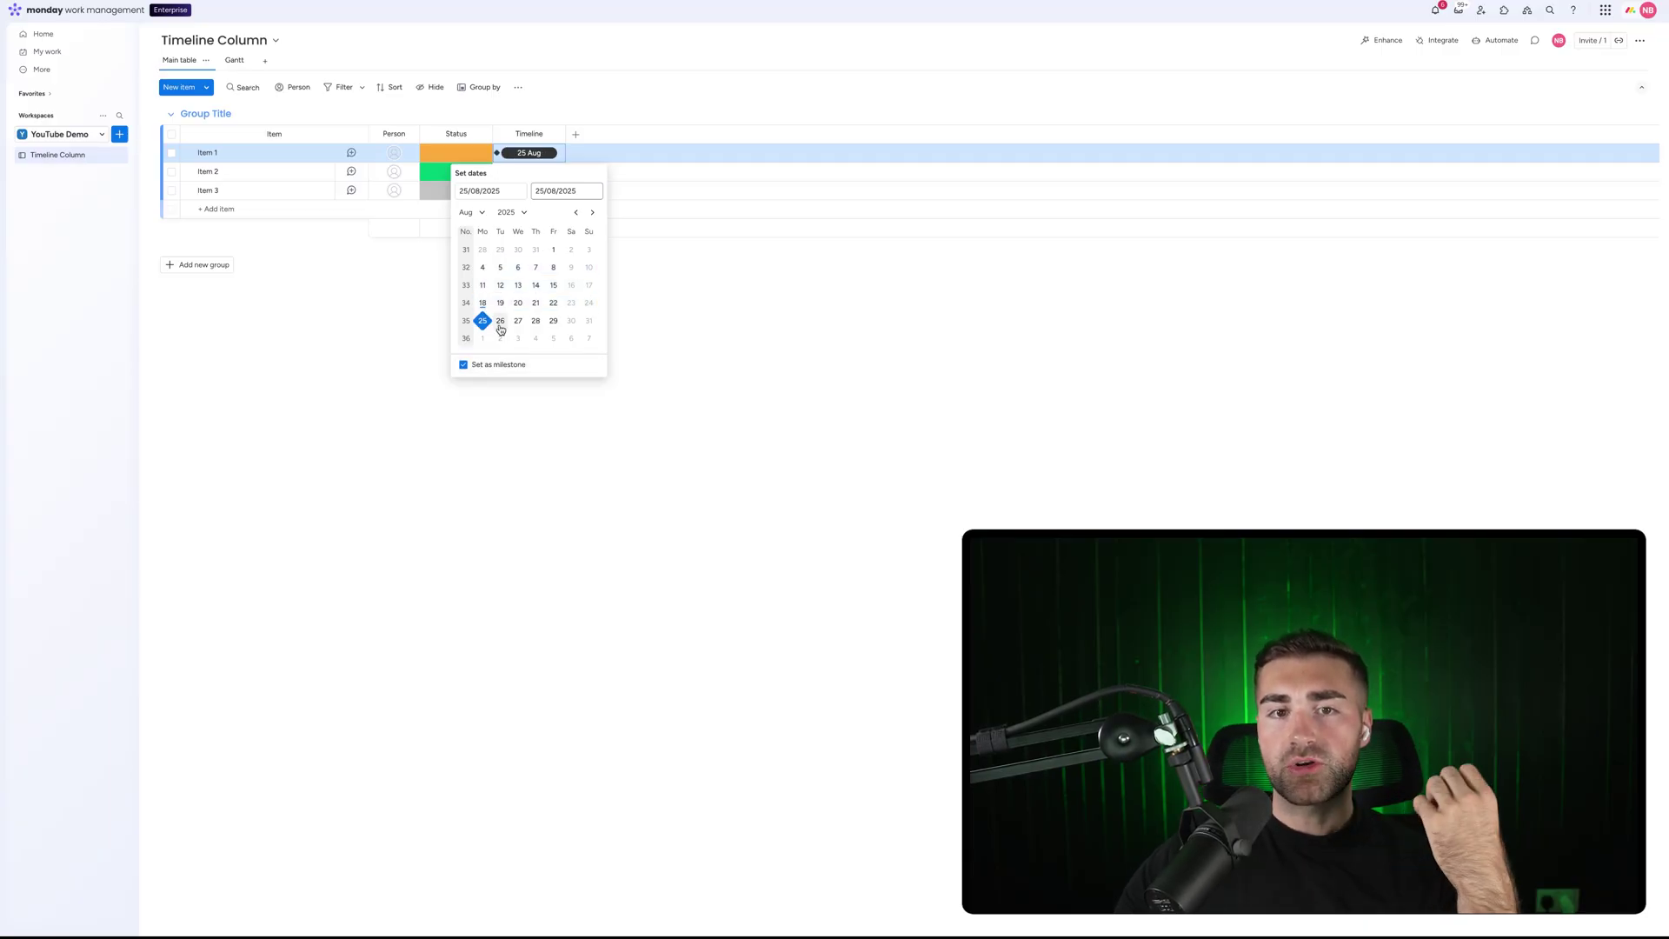
{"action": "left_click", "coordinate": [519, 286]}
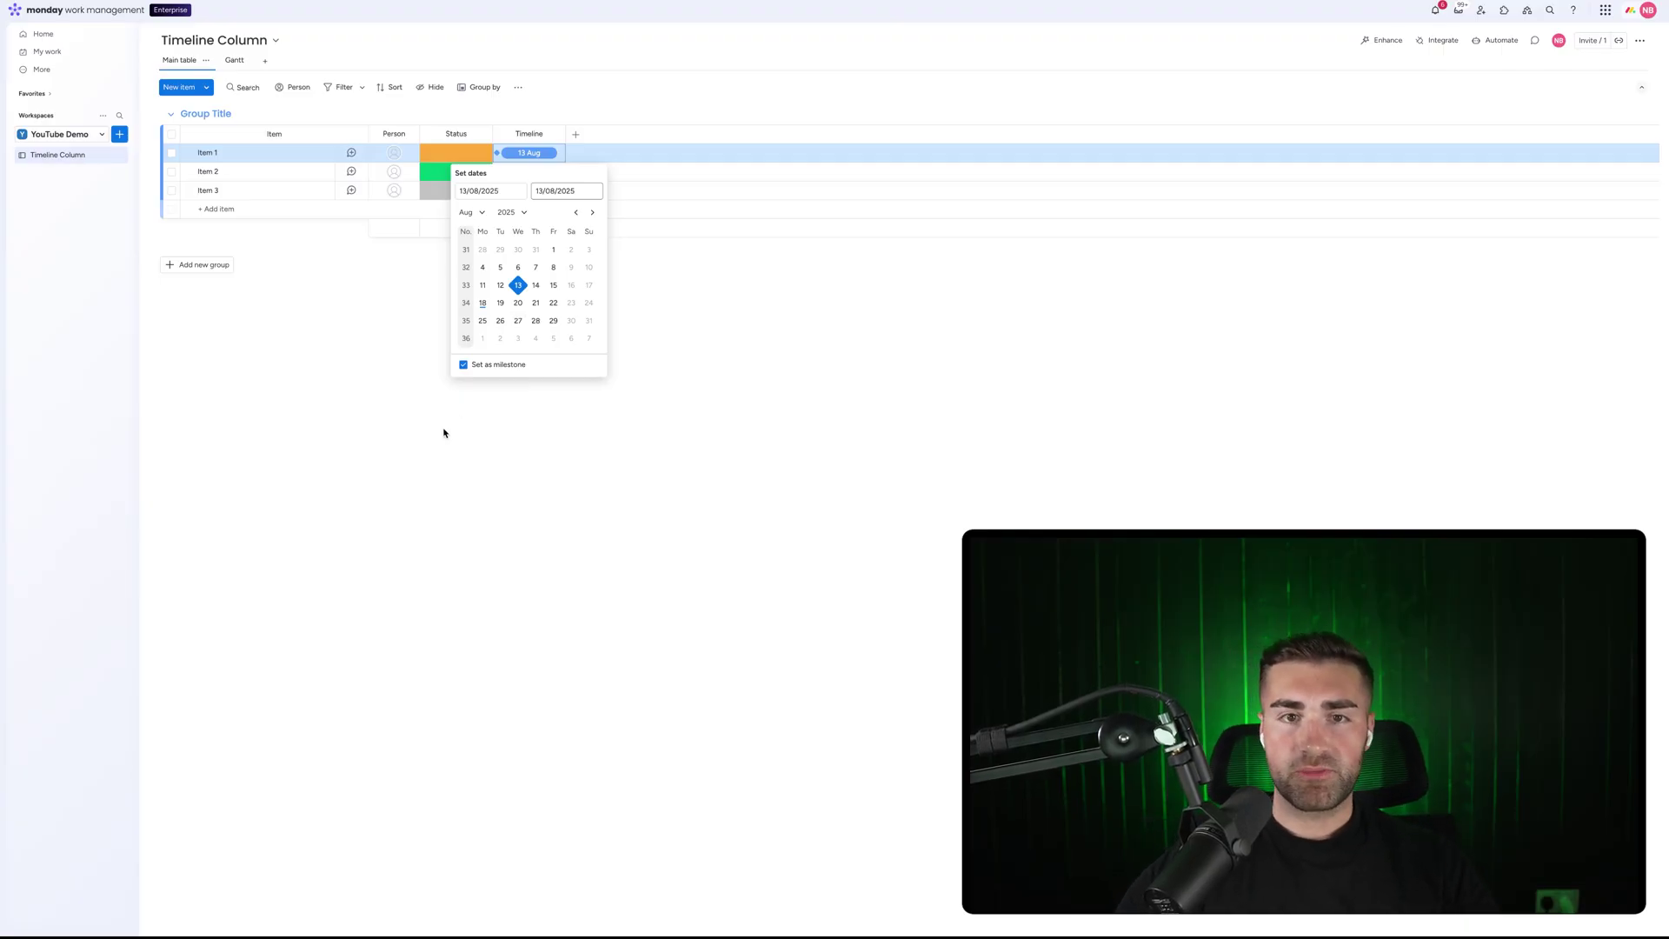
{"action": "left_click", "coordinate": [464, 366]}
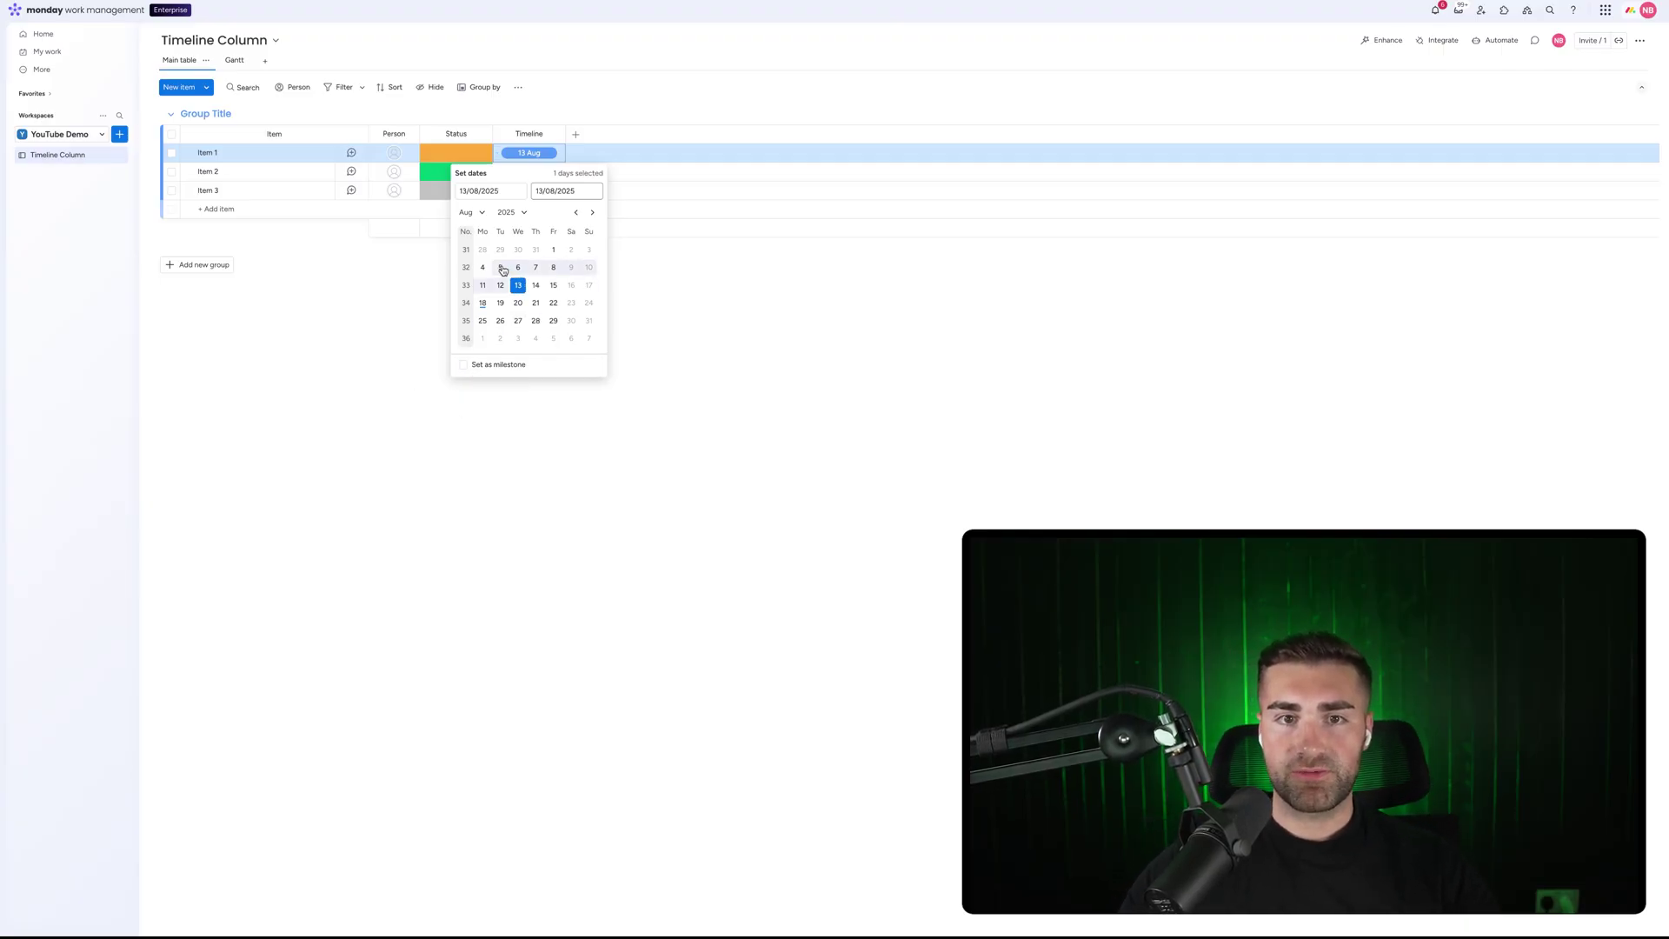
{"action": "left_click", "coordinate": [486, 267]}
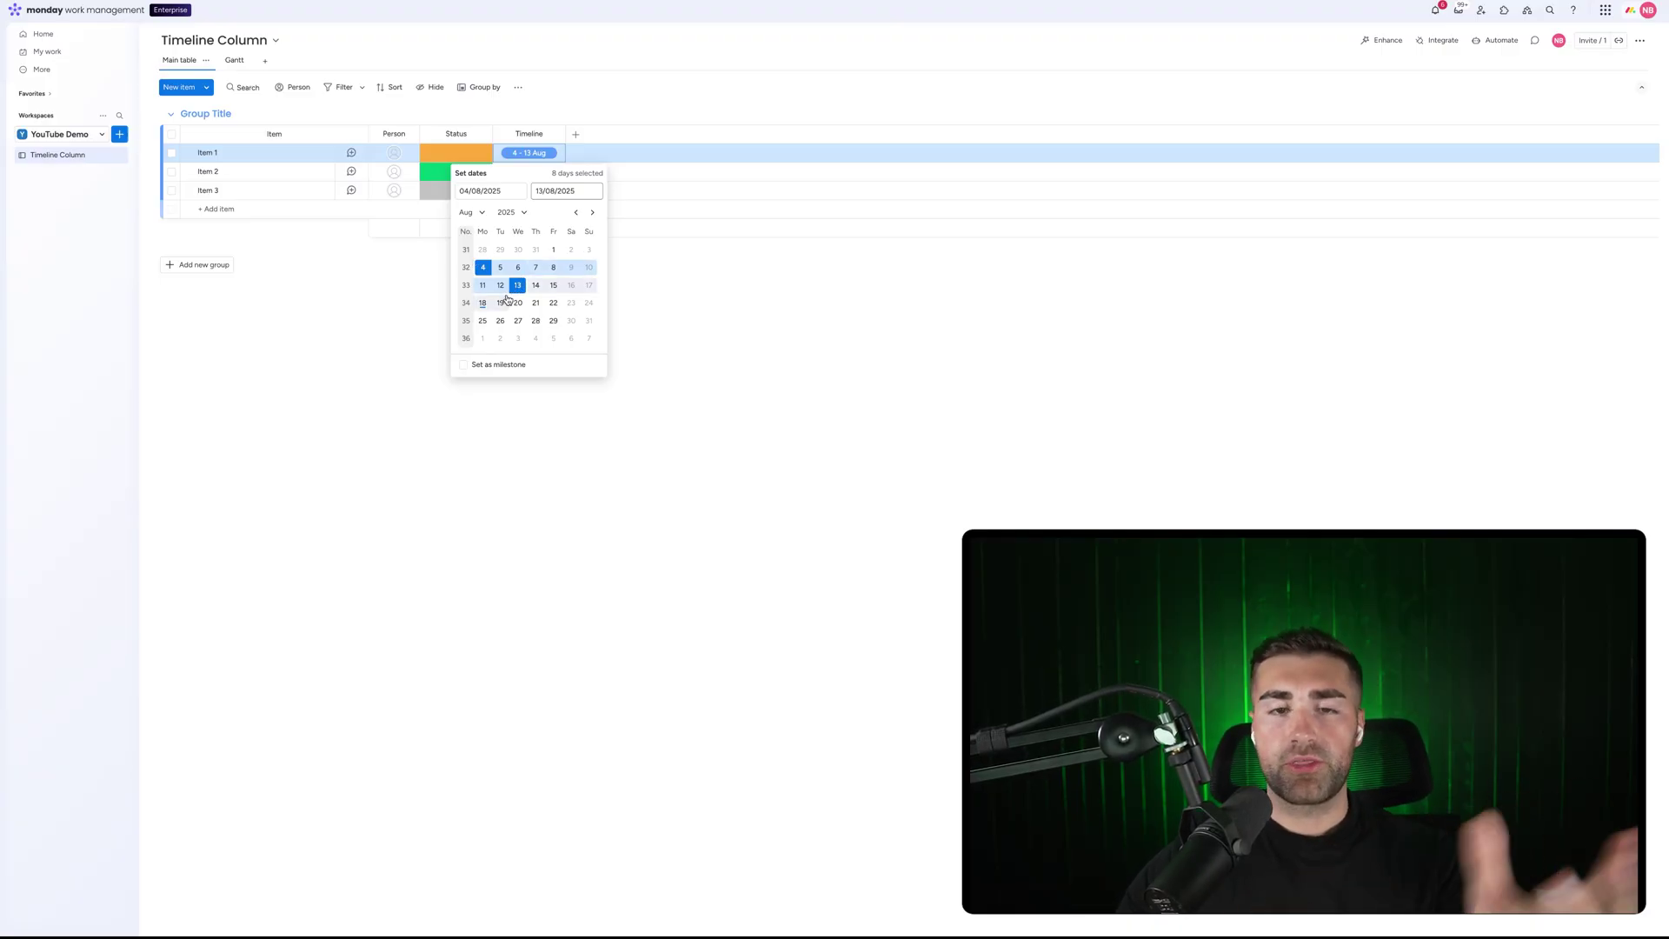
Step: Make Item 1 a milestone on 28 August 2025, and remove its milestone setting
{"action": "left_click", "coordinate": [490, 366]}
{"action": "left_click", "coordinate": [536, 321]}
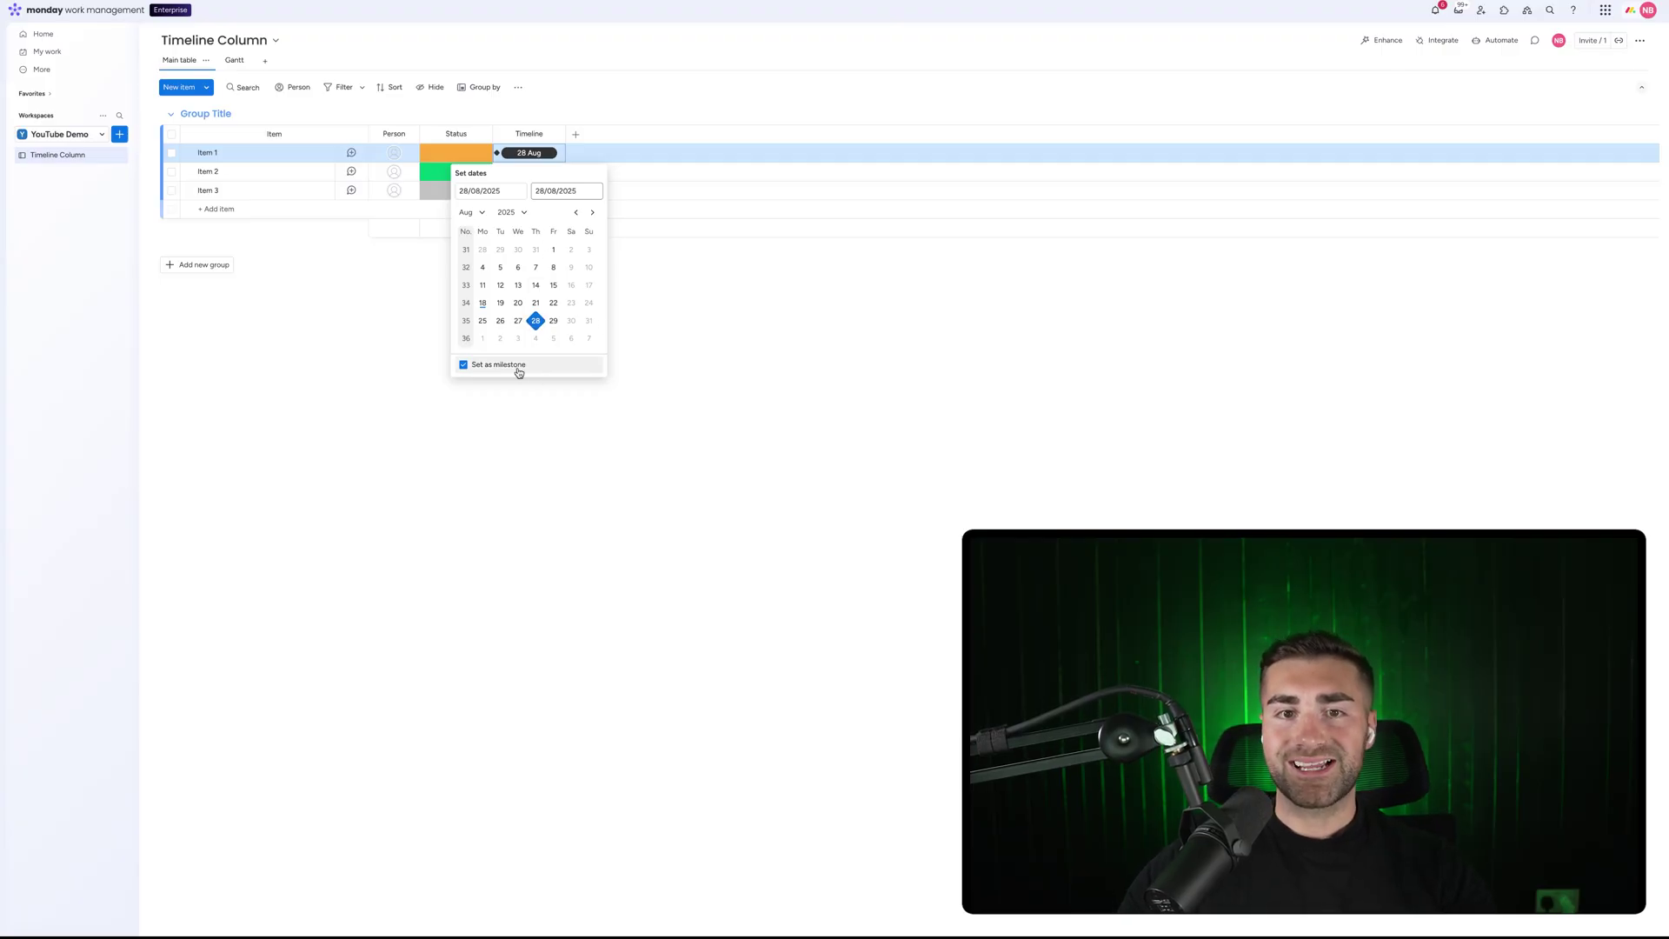
{"action": "left_click", "coordinate": [622, 227]}
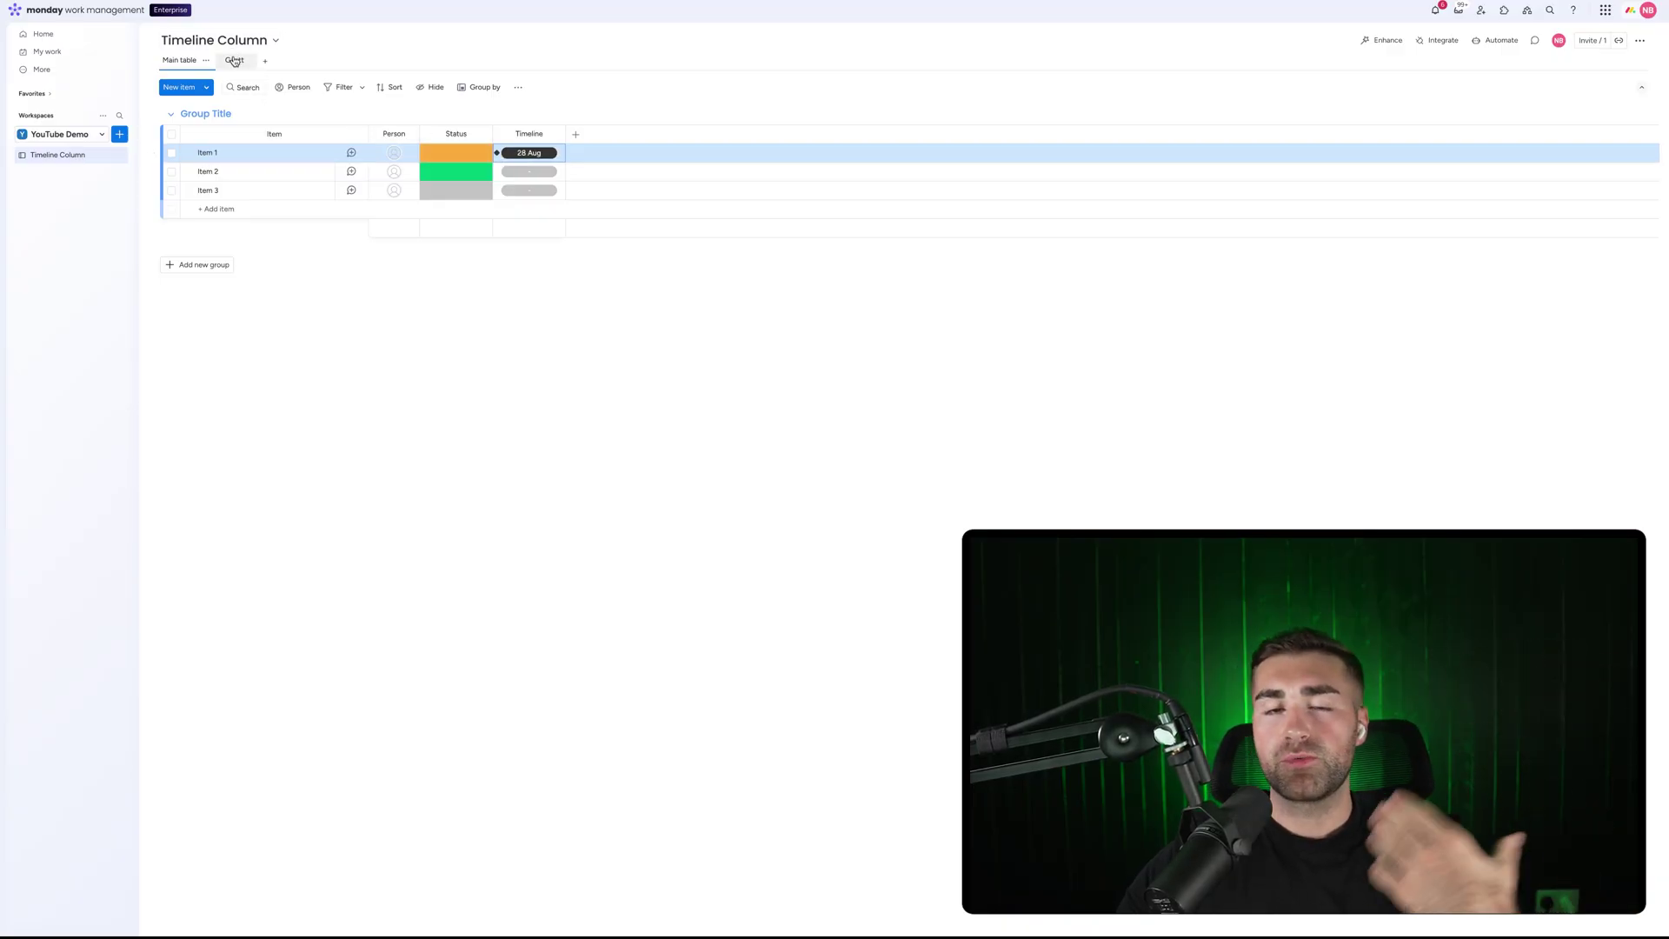
{"action": "left_click", "coordinate": [514, 153]}
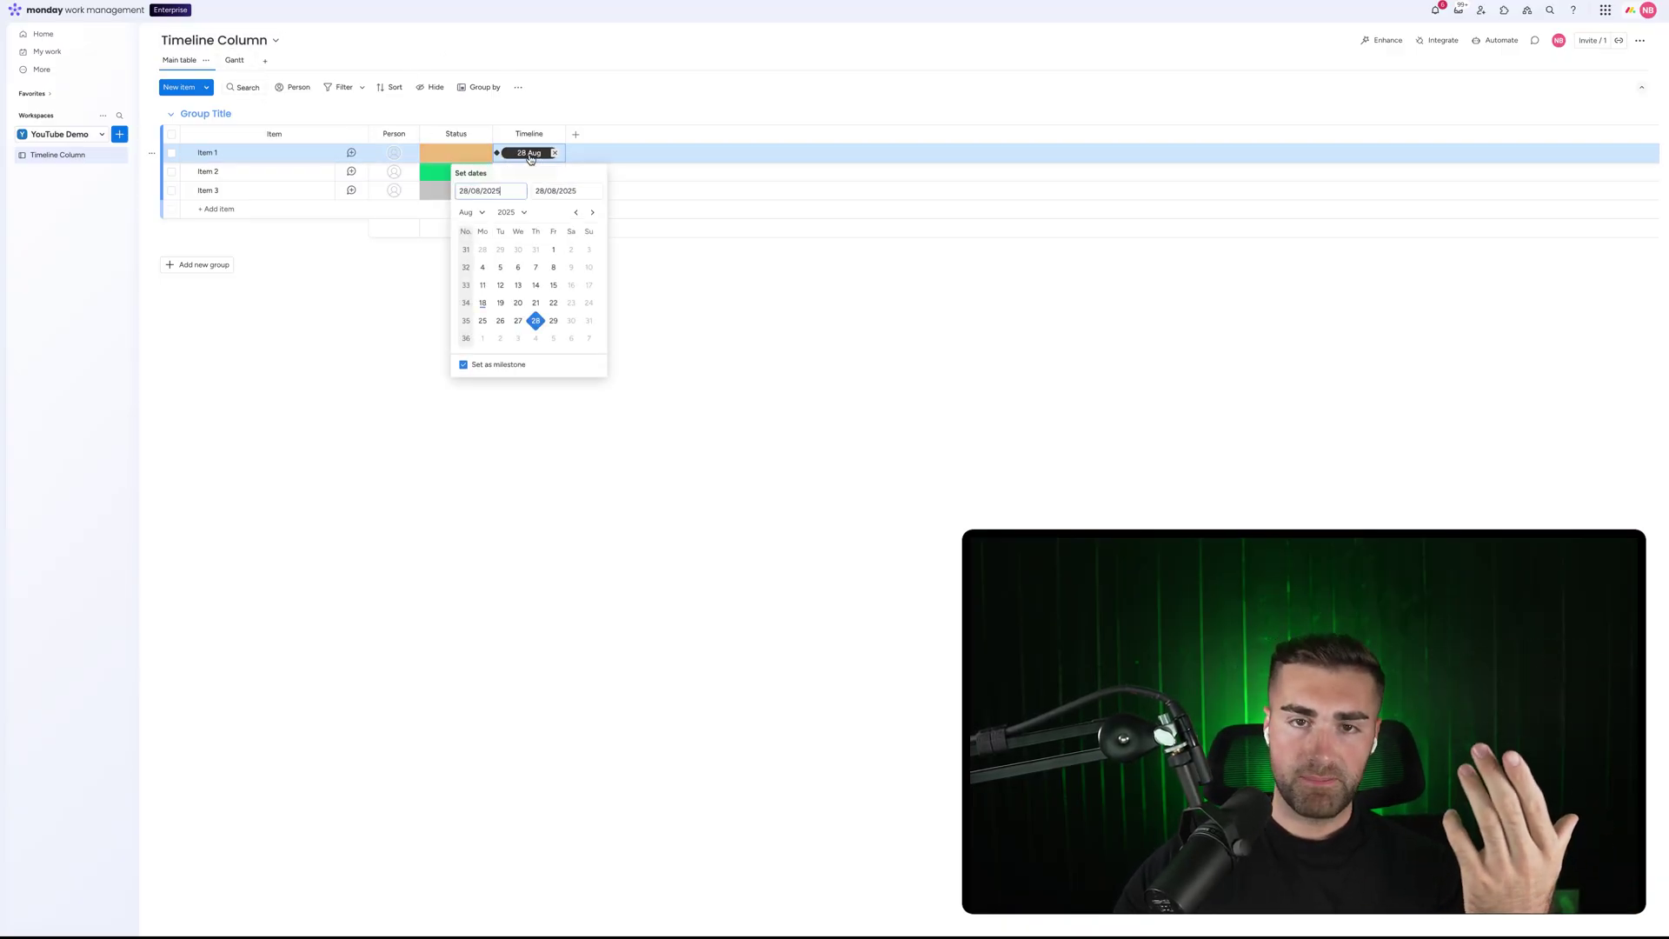
{"action": "left_click", "coordinate": [512, 367]}
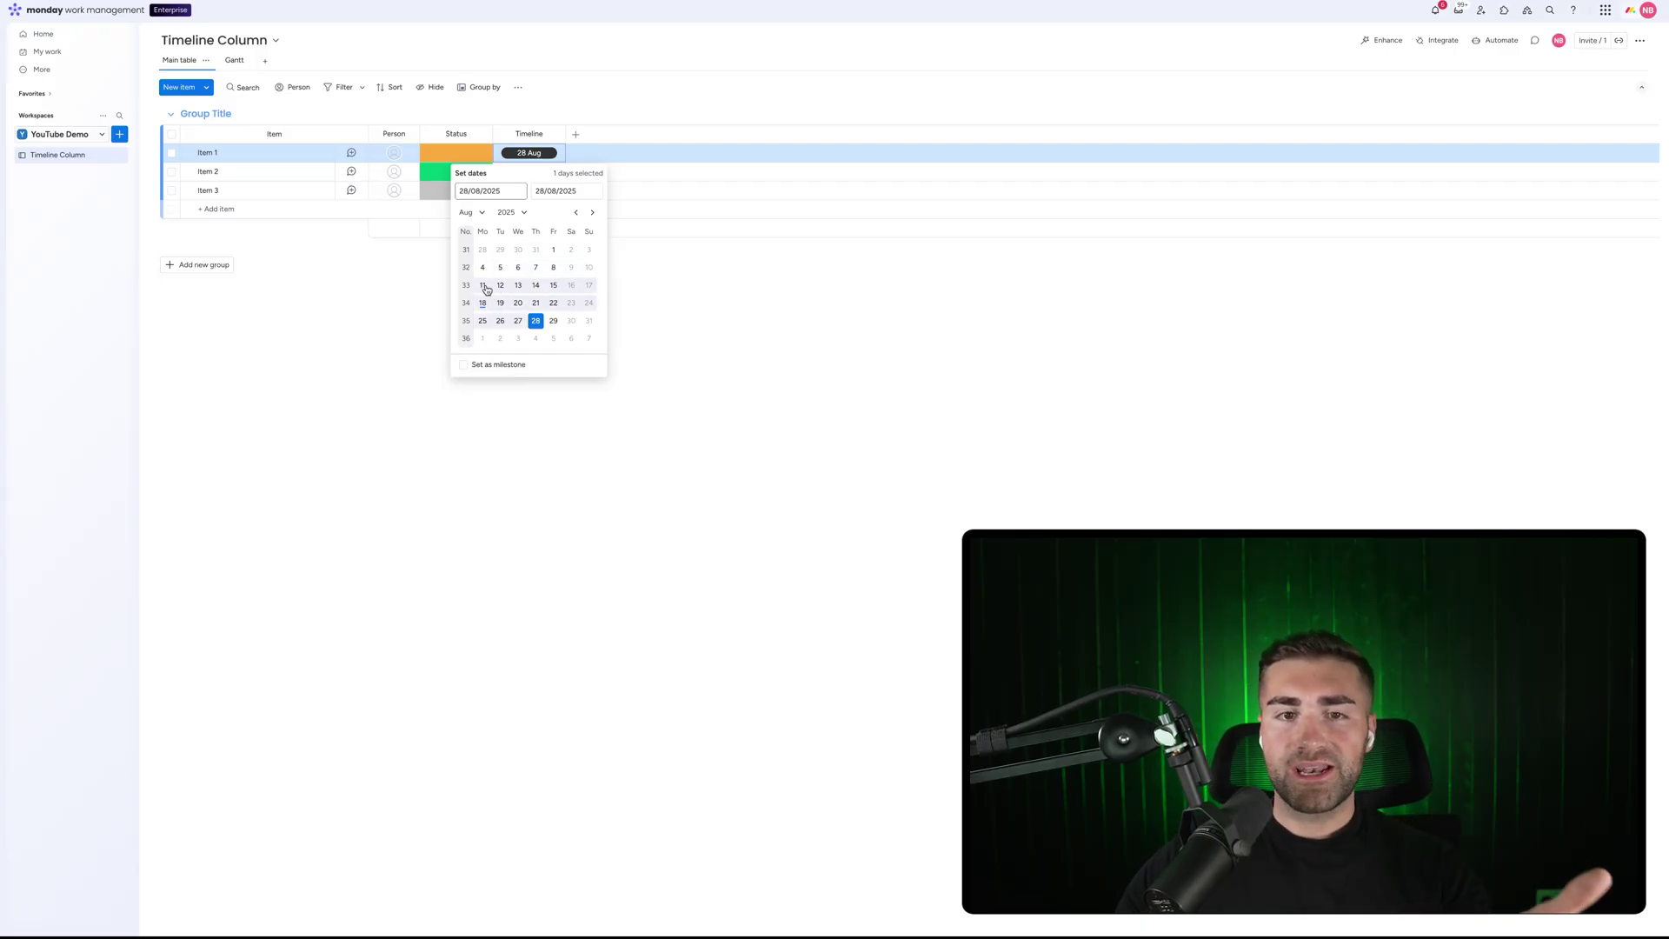
Step: Disable the "Set as milestone" option in the Timeline column's customization settings and check Item 2's date picker
{"action": "left_click", "coordinate": [558, 137]}
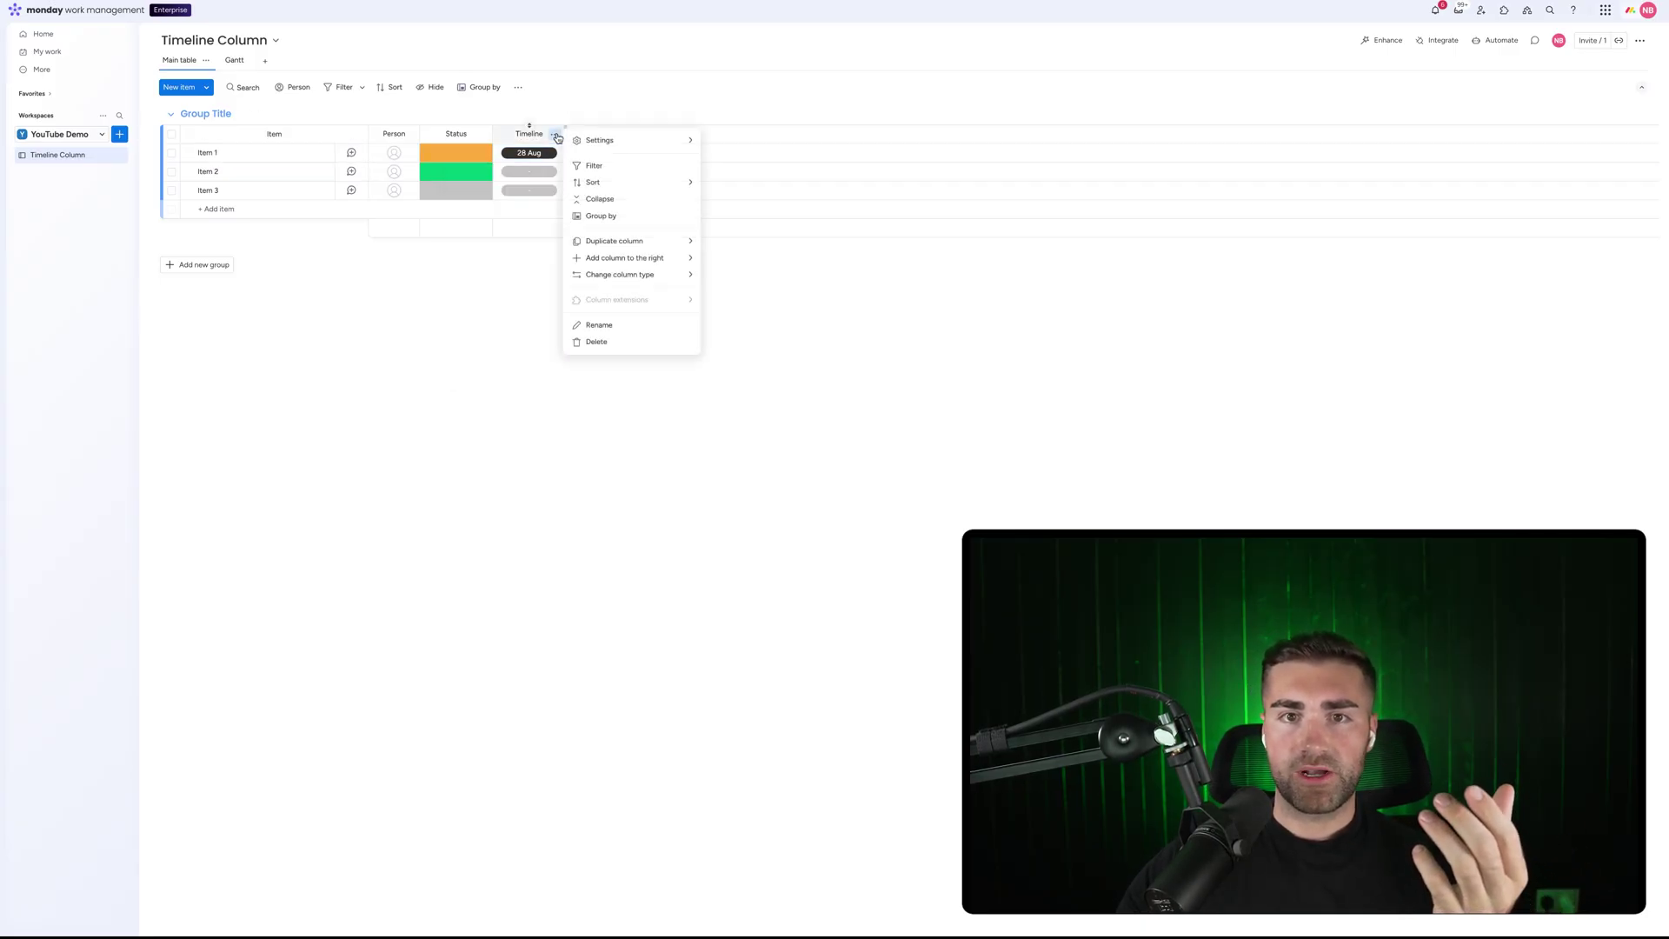
{"action": "mouse_move", "coordinate": [640, 140]}
{"action": "left_click", "coordinate": [721, 144]}
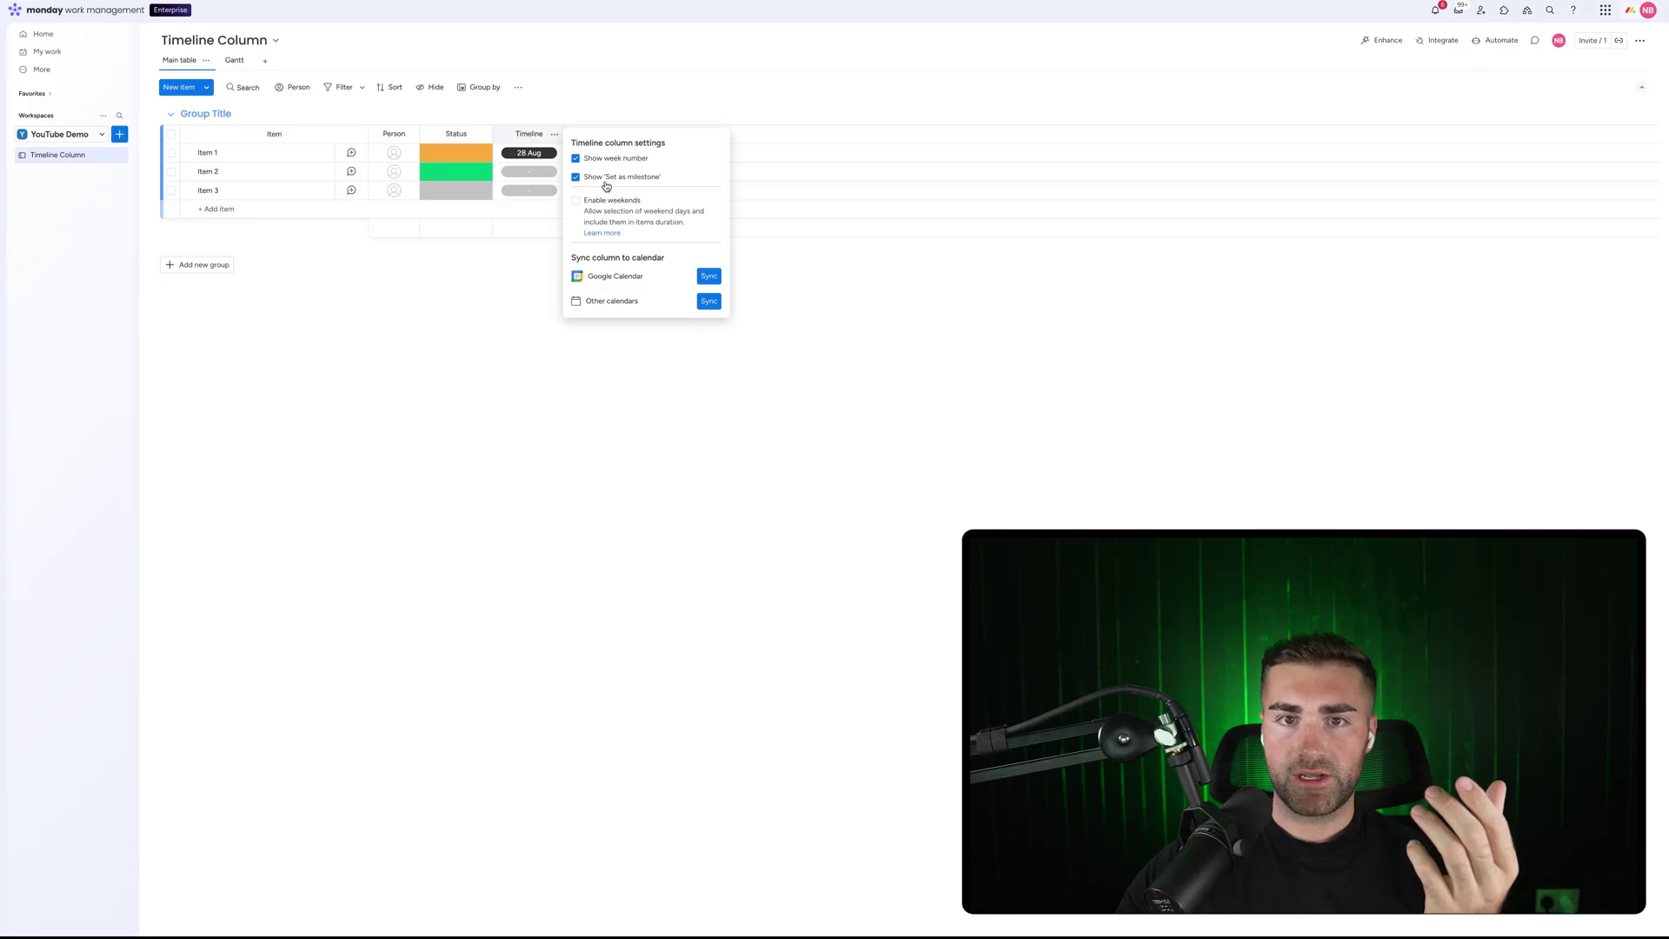
{"action": "left_click", "coordinate": [432, 313]}
{"action": "left_click", "coordinate": [515, 173]}
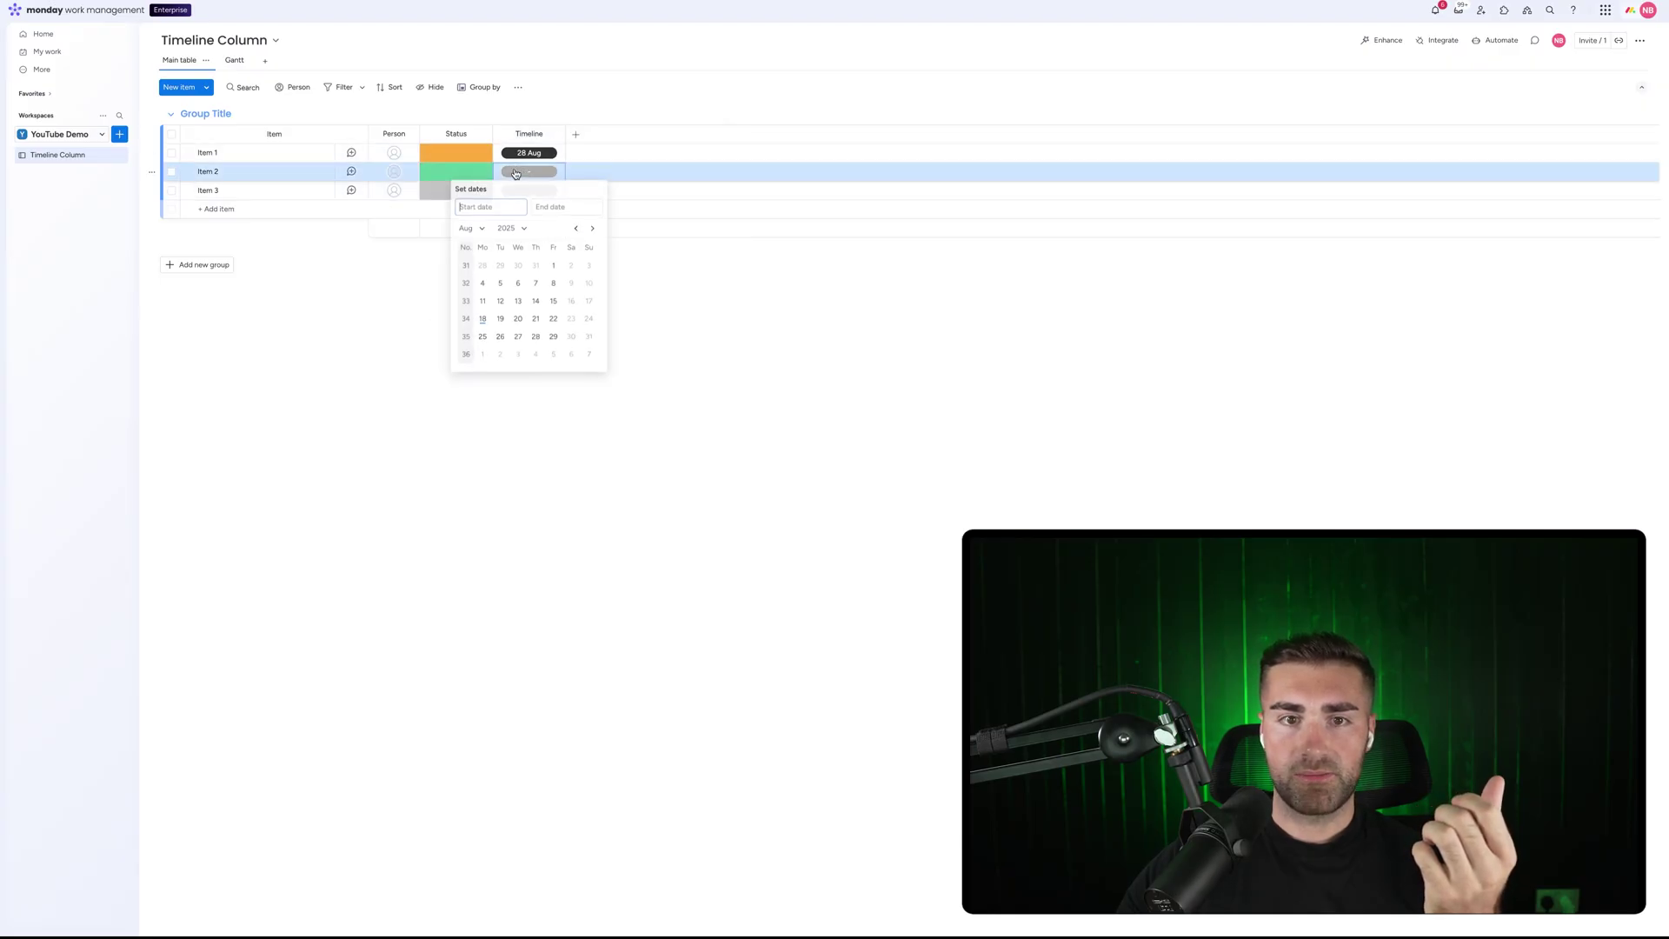
{"action": "left_click", "coordinate": [383, 313]}
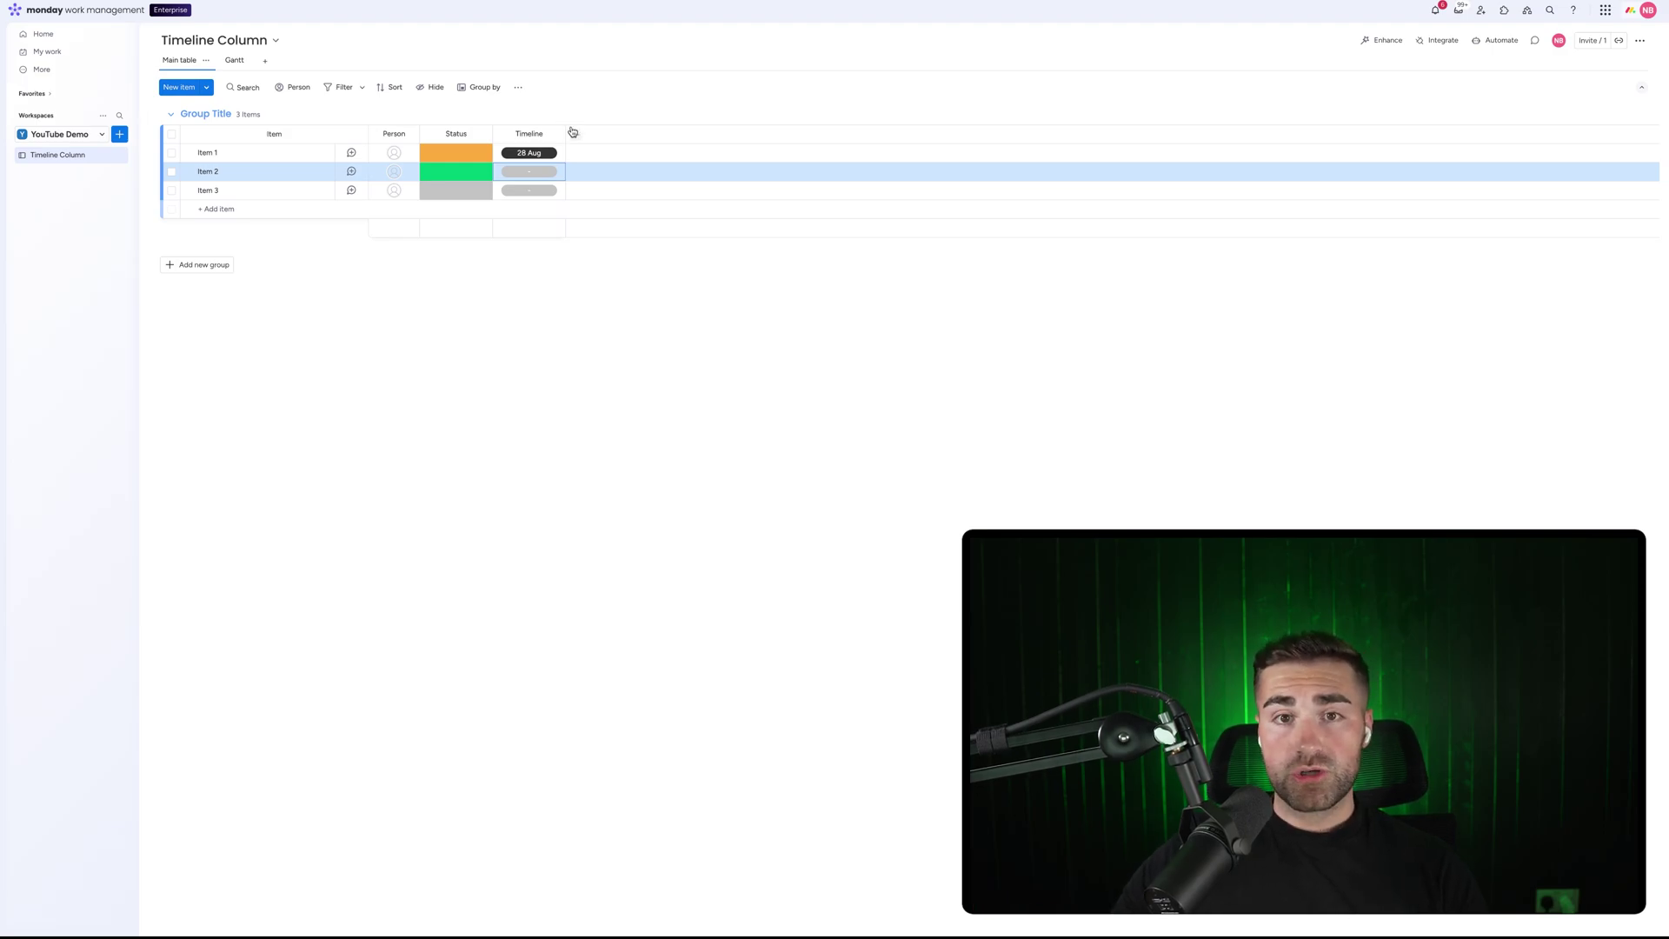
Step: Set the Timeline column as a deadline connected to the Status and Person columns
{"action": "left_click", "coordinate": [555, 134]}
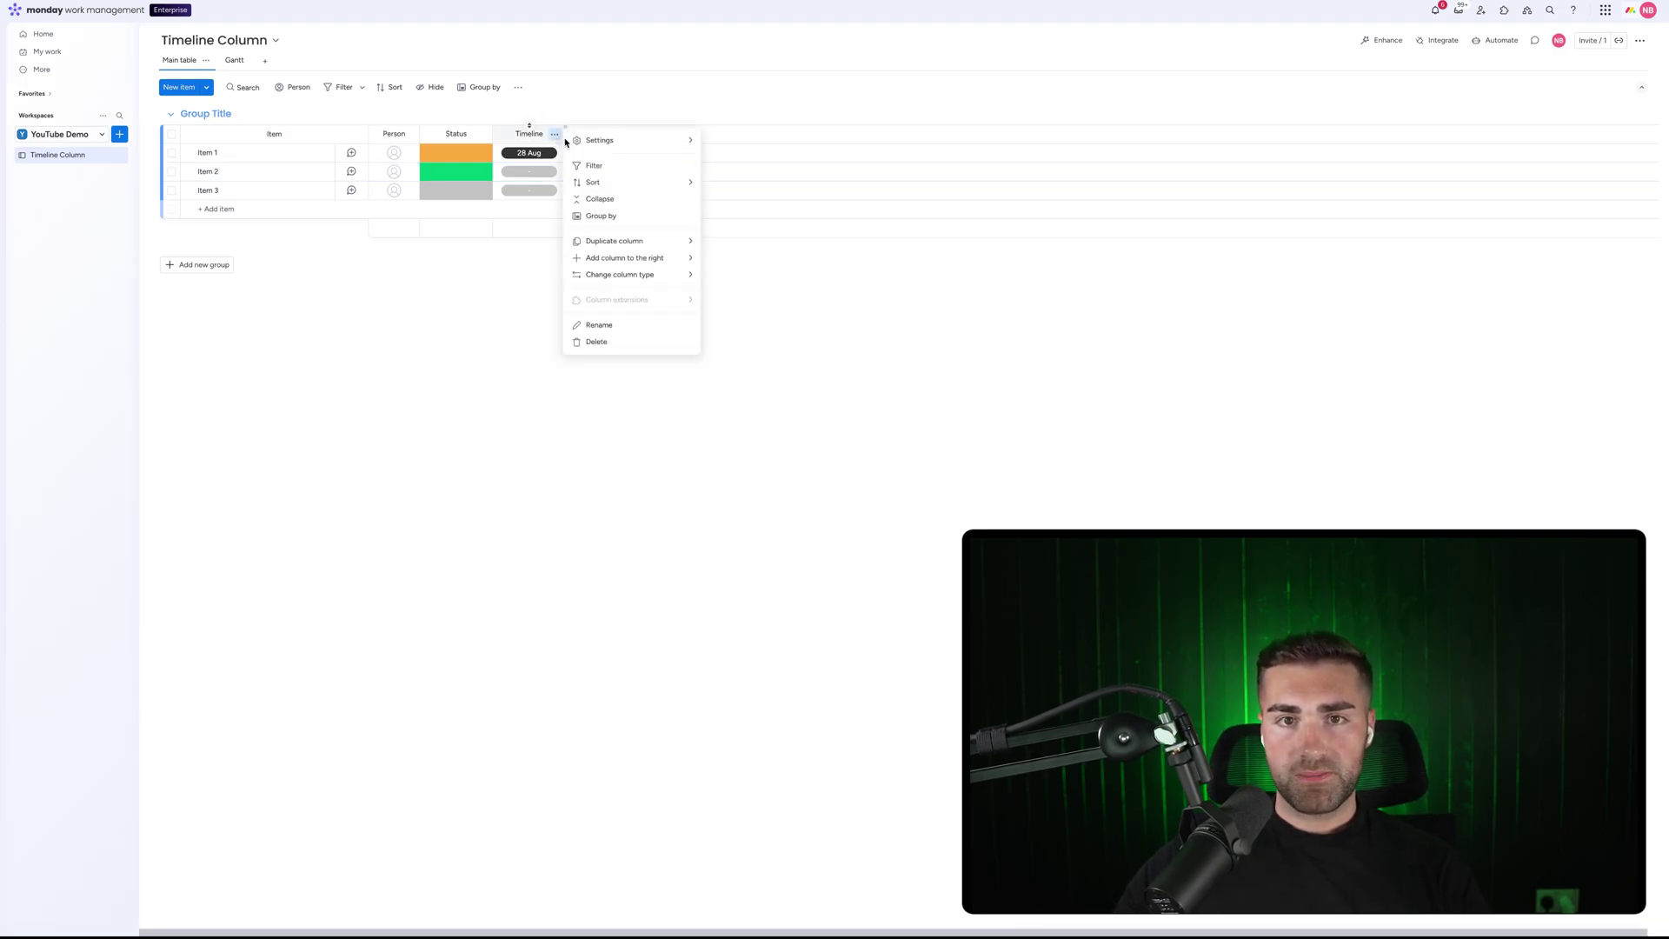
{"action": "mouse_move", "coordinate": [608, 140]}
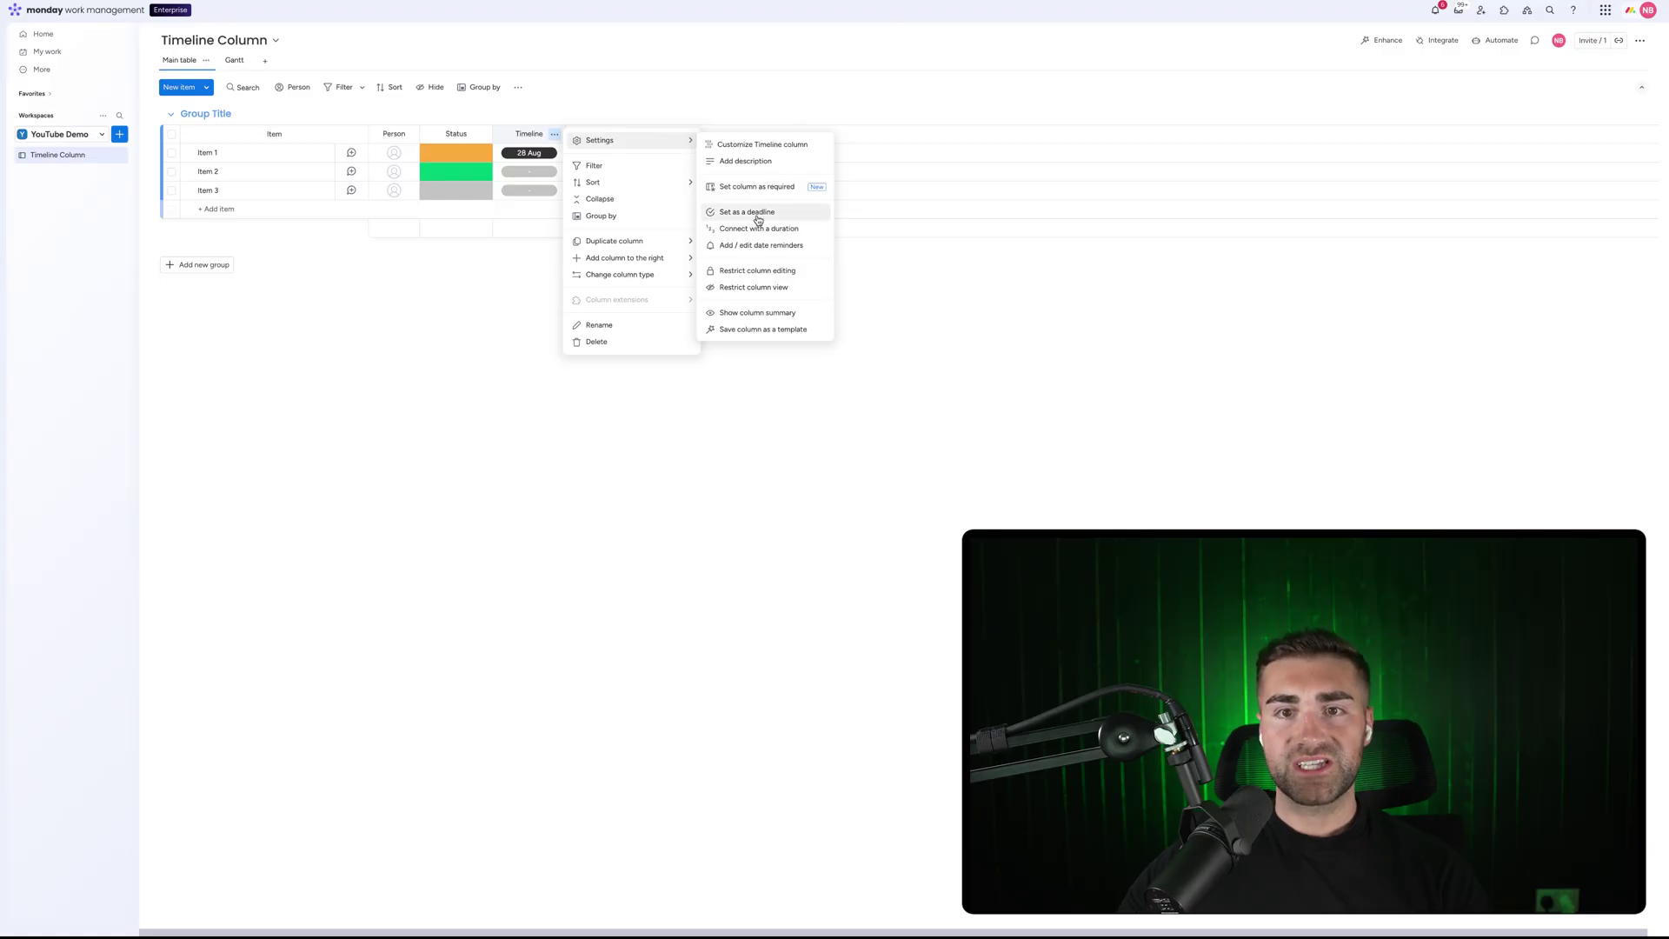
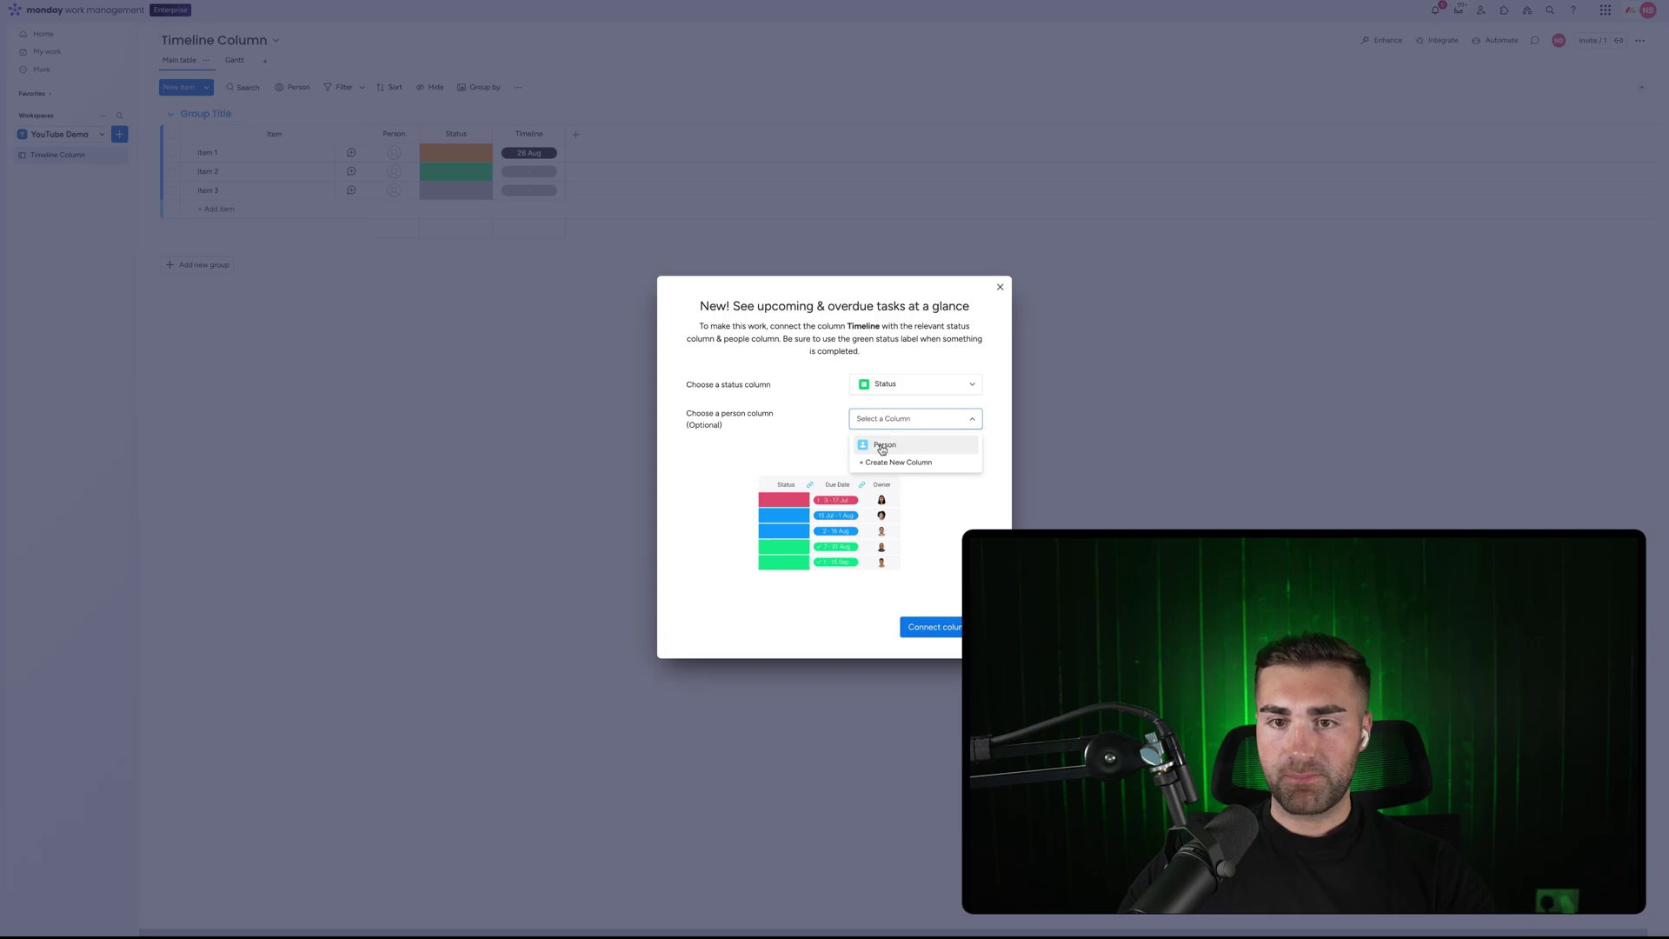
{"action": "left_click", "coordinate": [883, 446]}
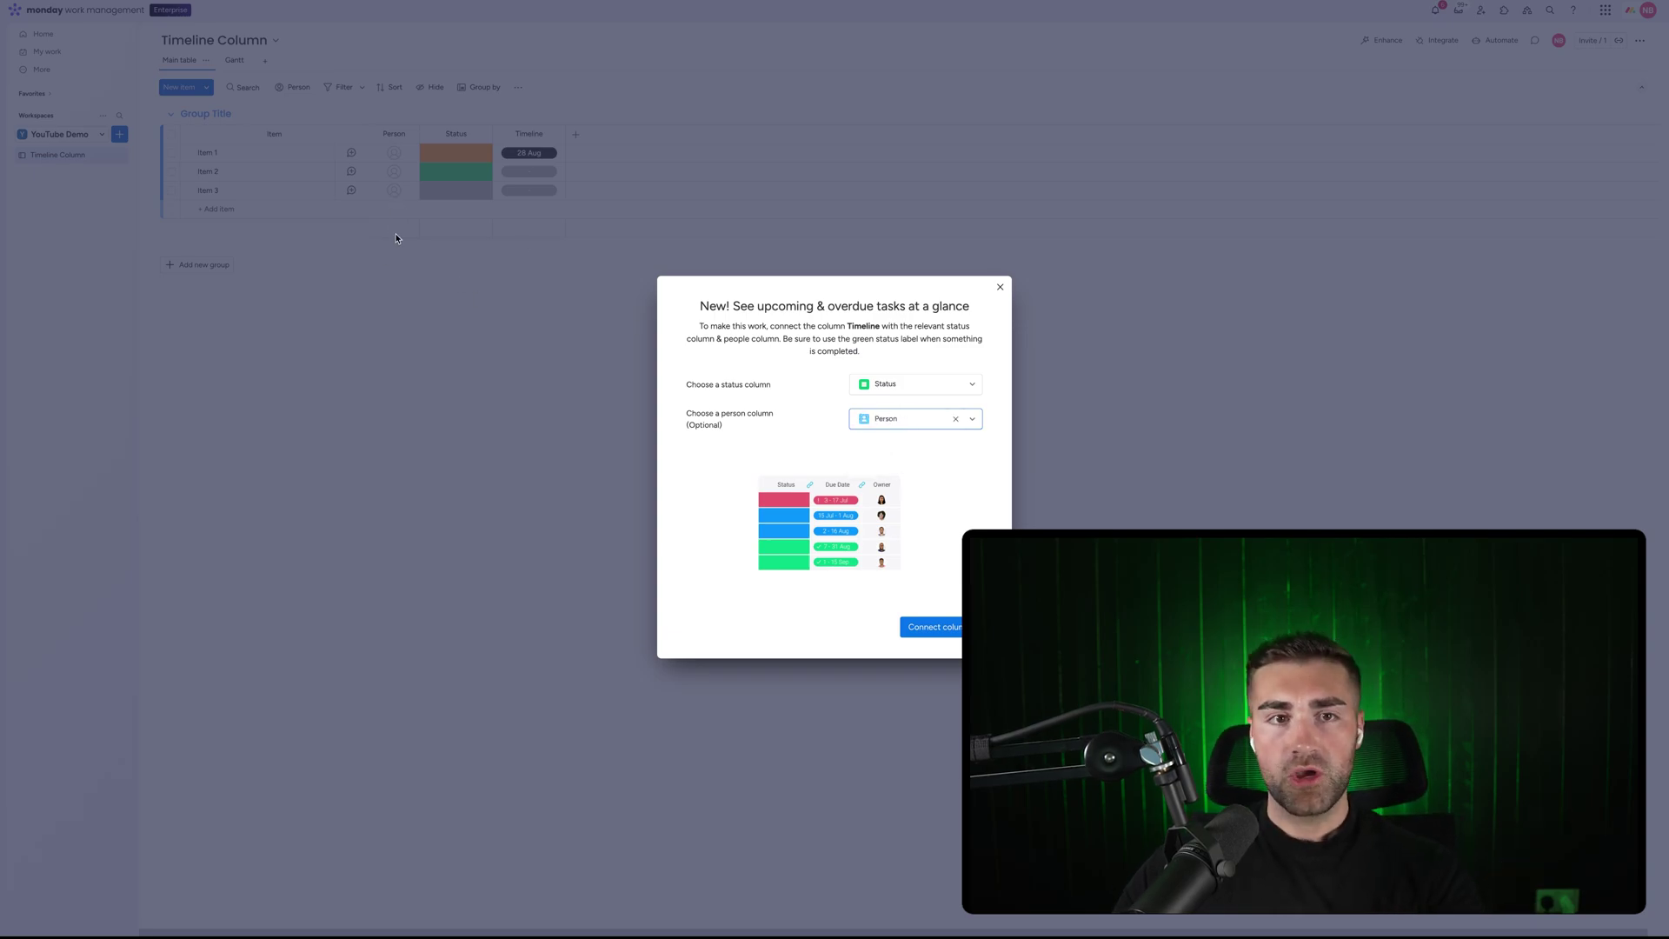
{"action": "left_click", "coordinate": [958, 634]}
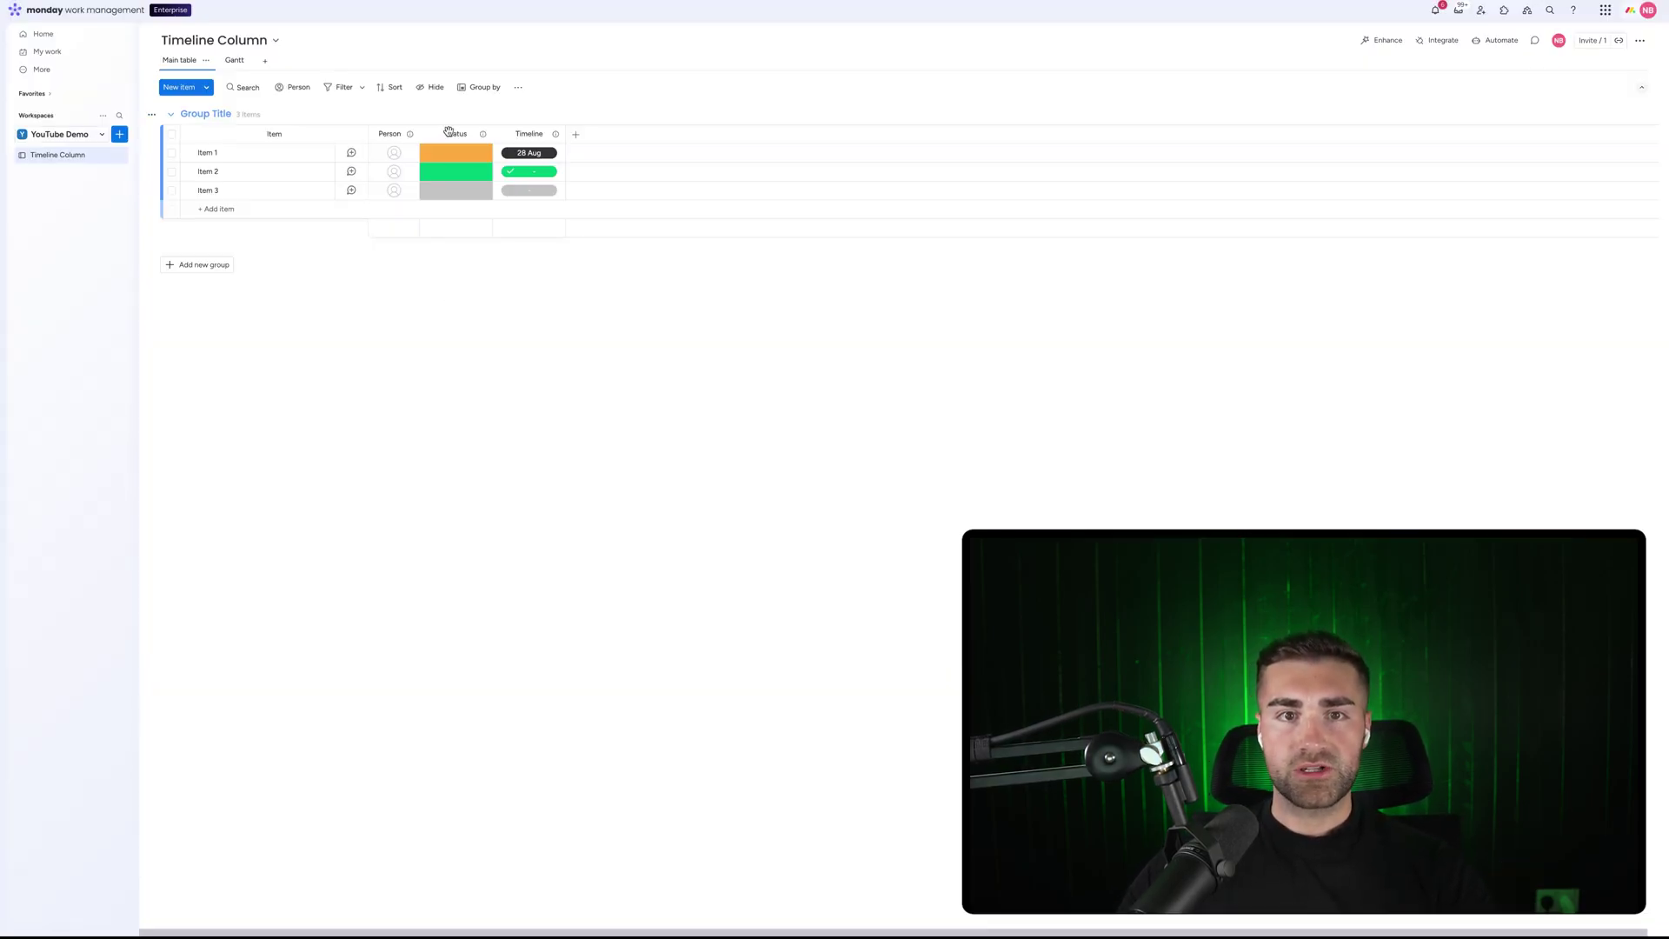
Step: Name the green status label "Completed" and check Item 2's deadline indicator in the Timeline column
{"action": "left_click", "coordinate": [456, 171]}
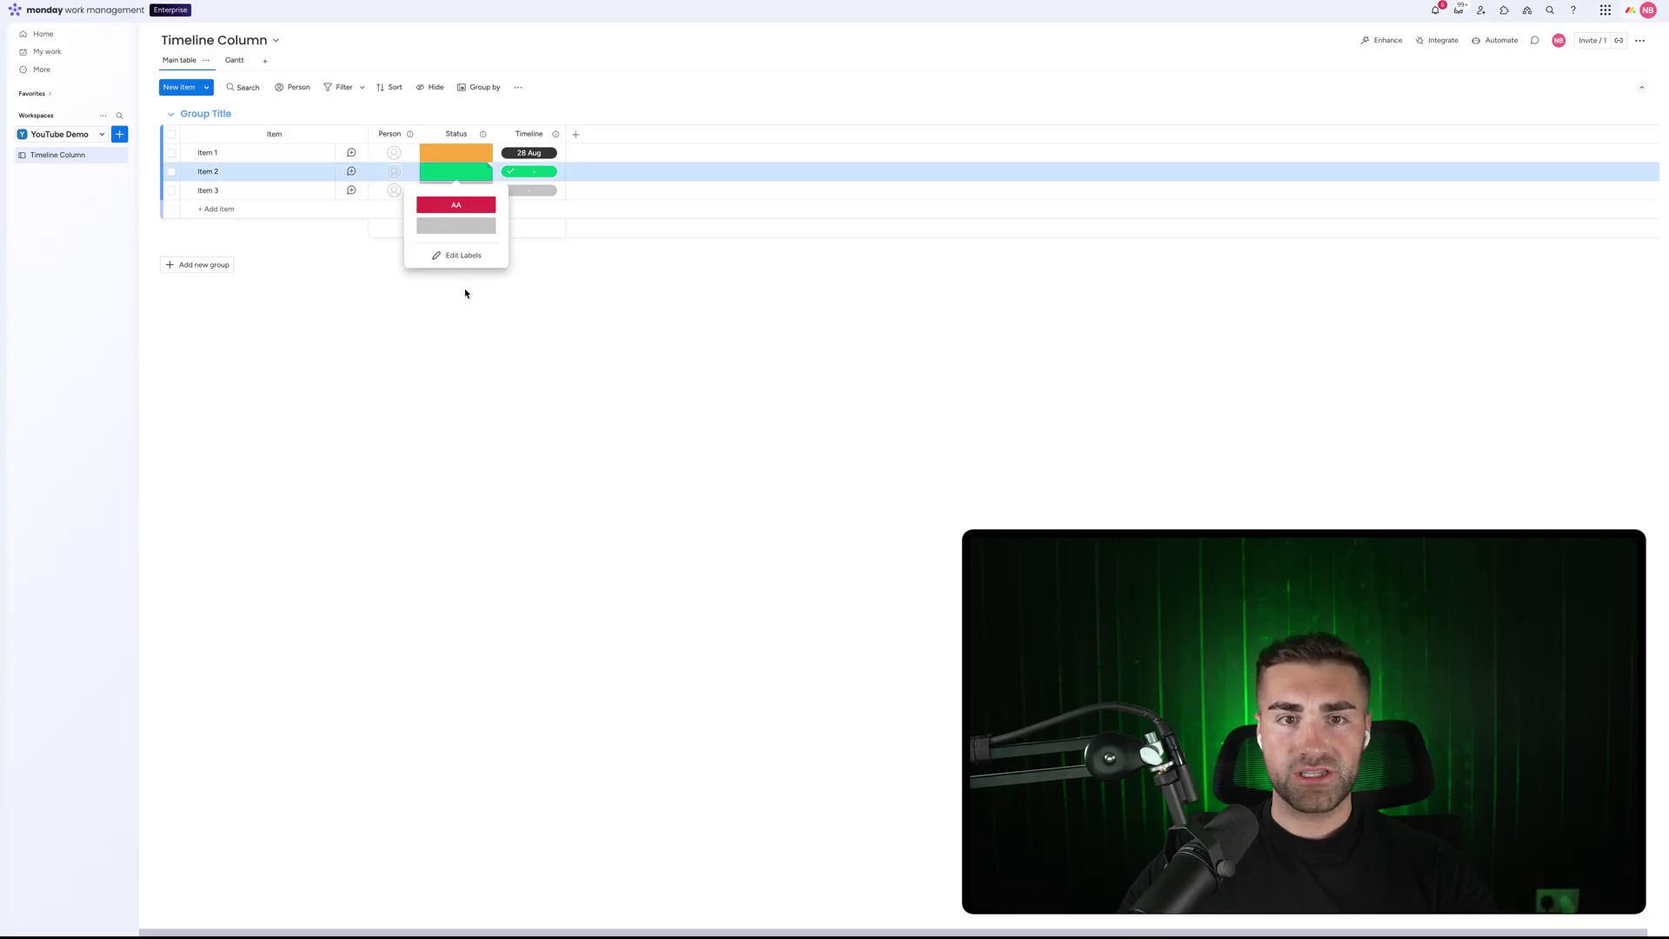
{"action": "left_click", "coordinate": [455, 254]}
{"action": "left_click", "coordinate": [453, 269]}
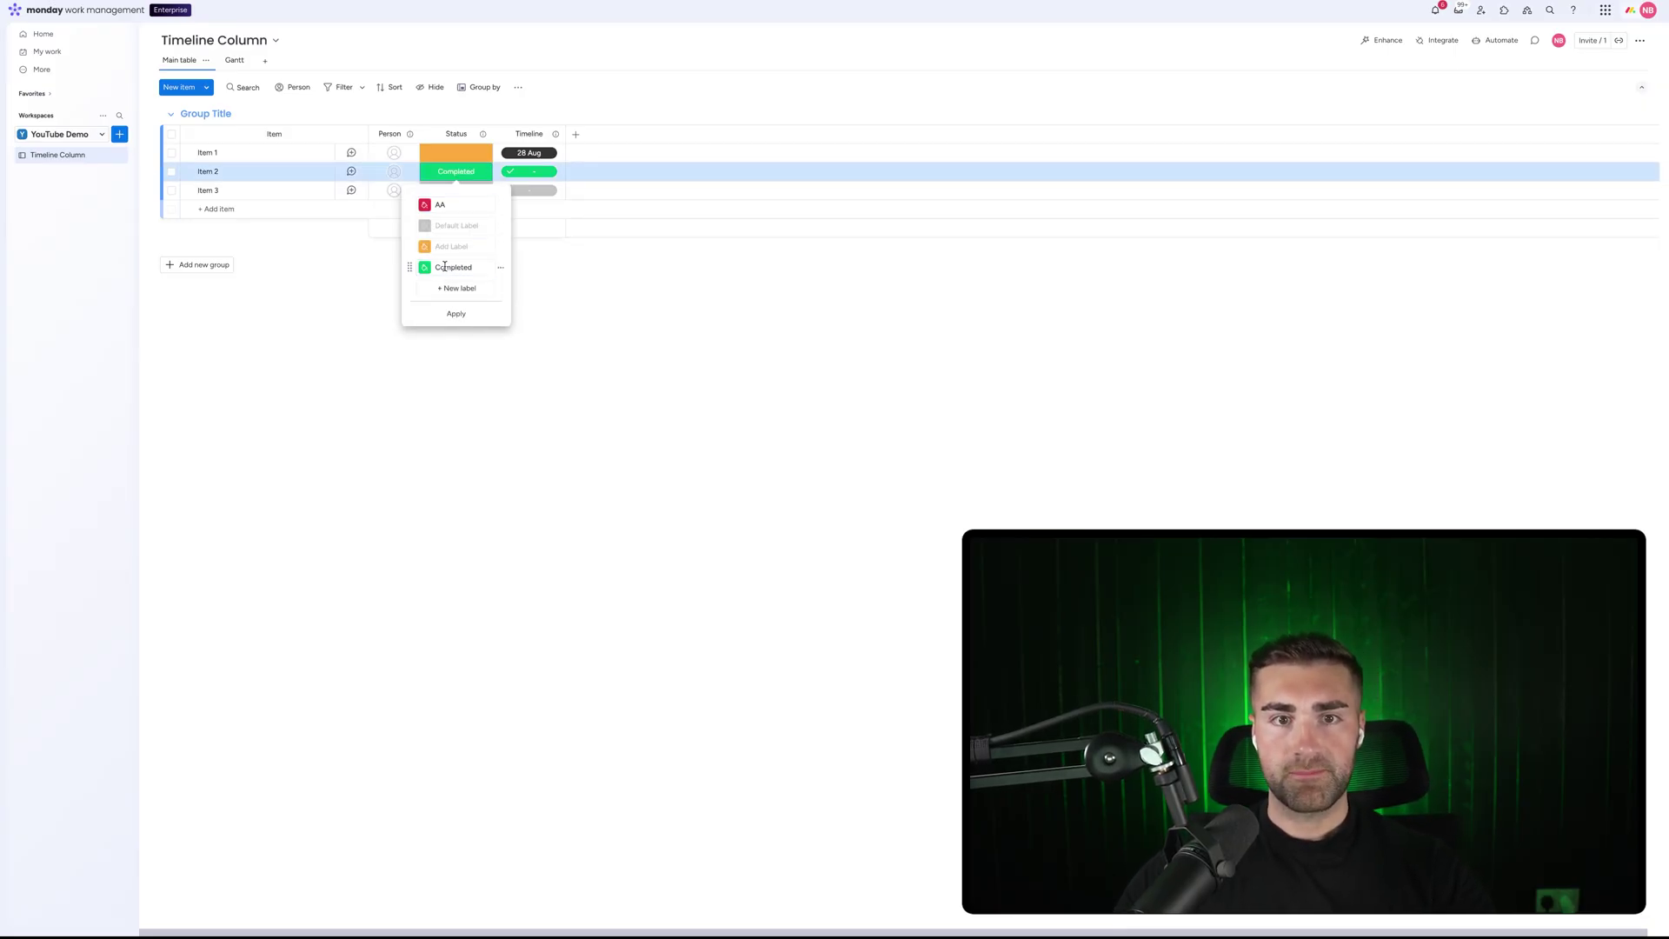
{"action": "left_click", "coordinate": [458, 314]}
{"action": "left_click", "coordinate": [440, 201]}
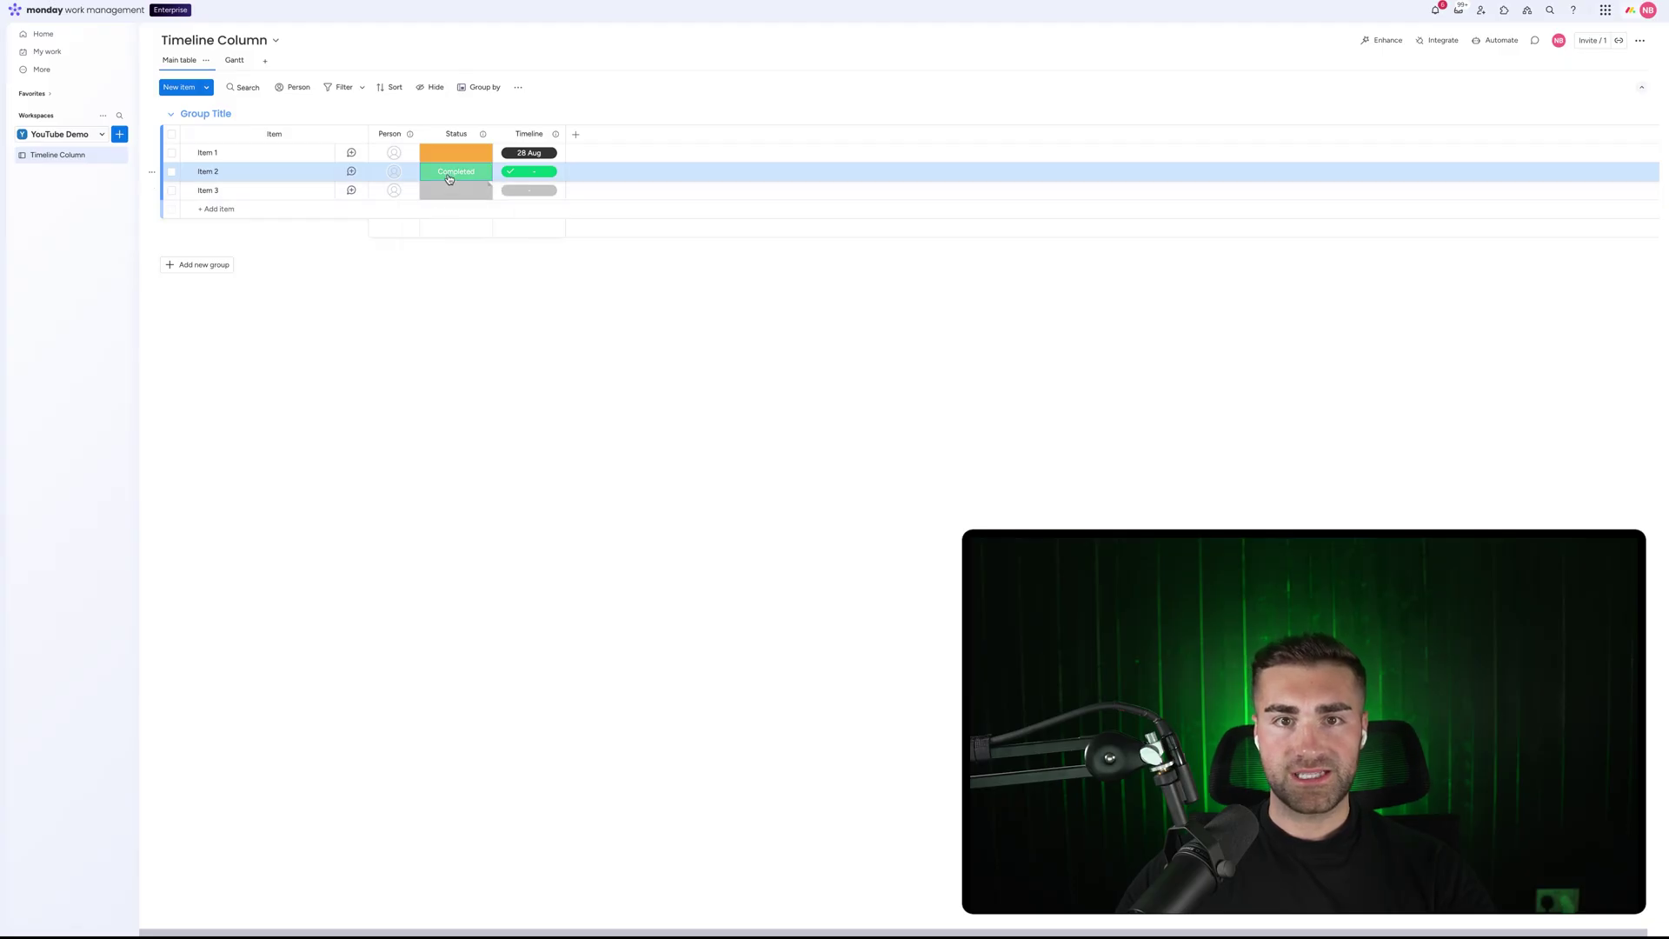
{"action": "mouse_move", "coordinate": [531, 174]}
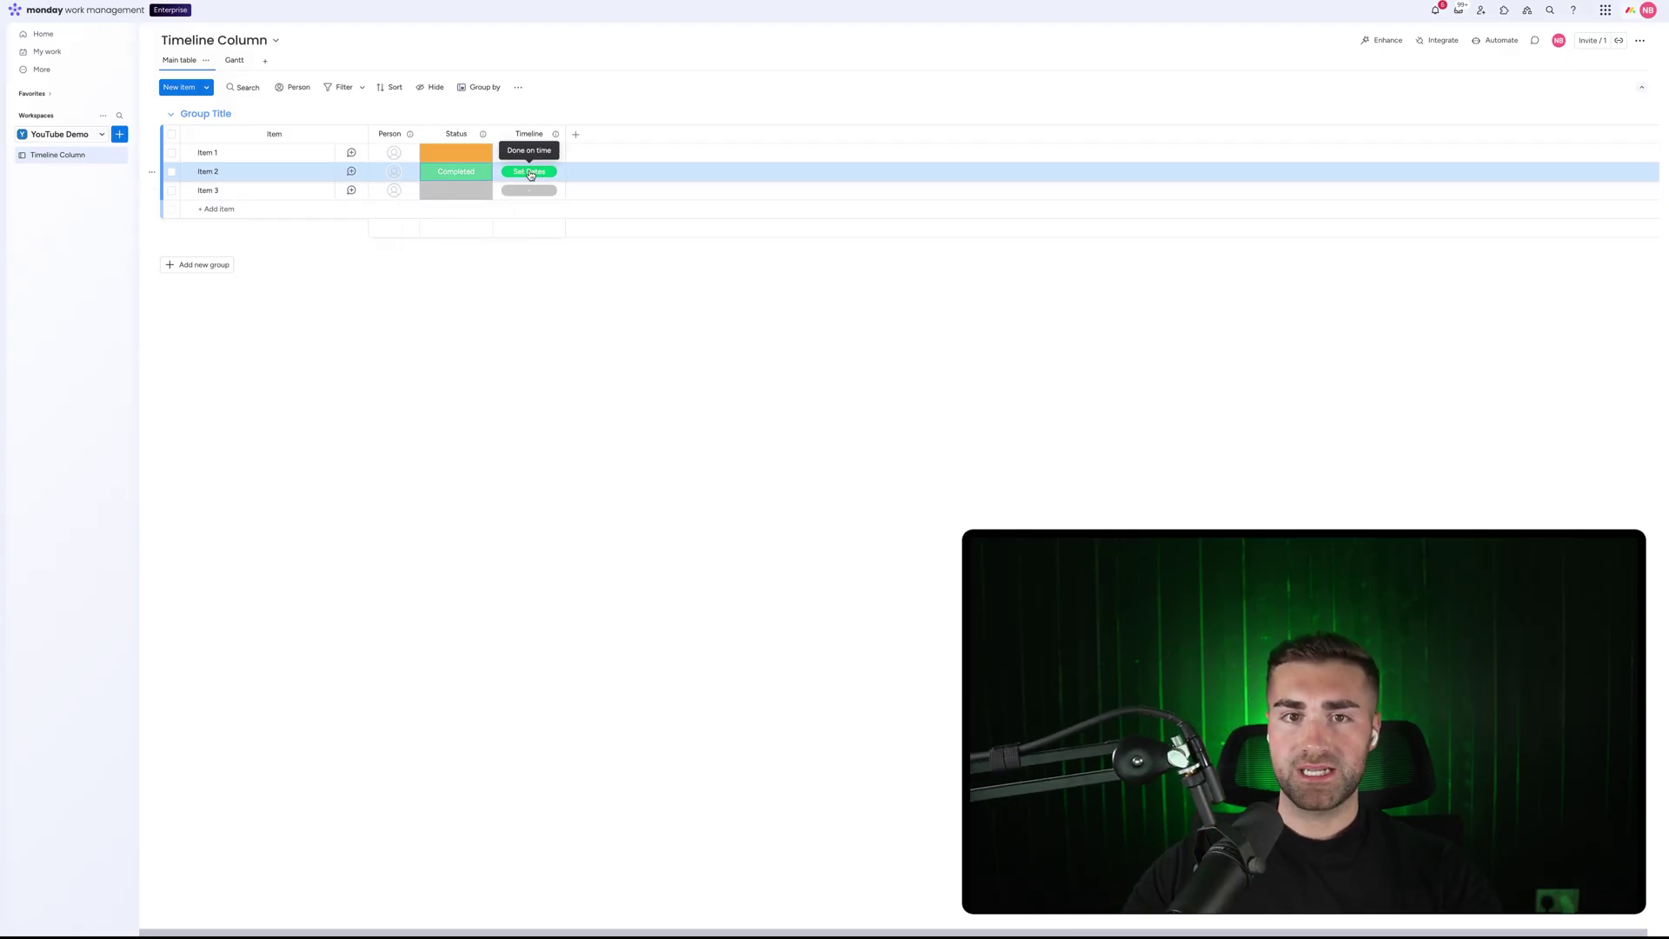
Step: Set Item 1's timeline to 4–13 August 2025
{"action": "left_click", "coordinate": [455, 157]}
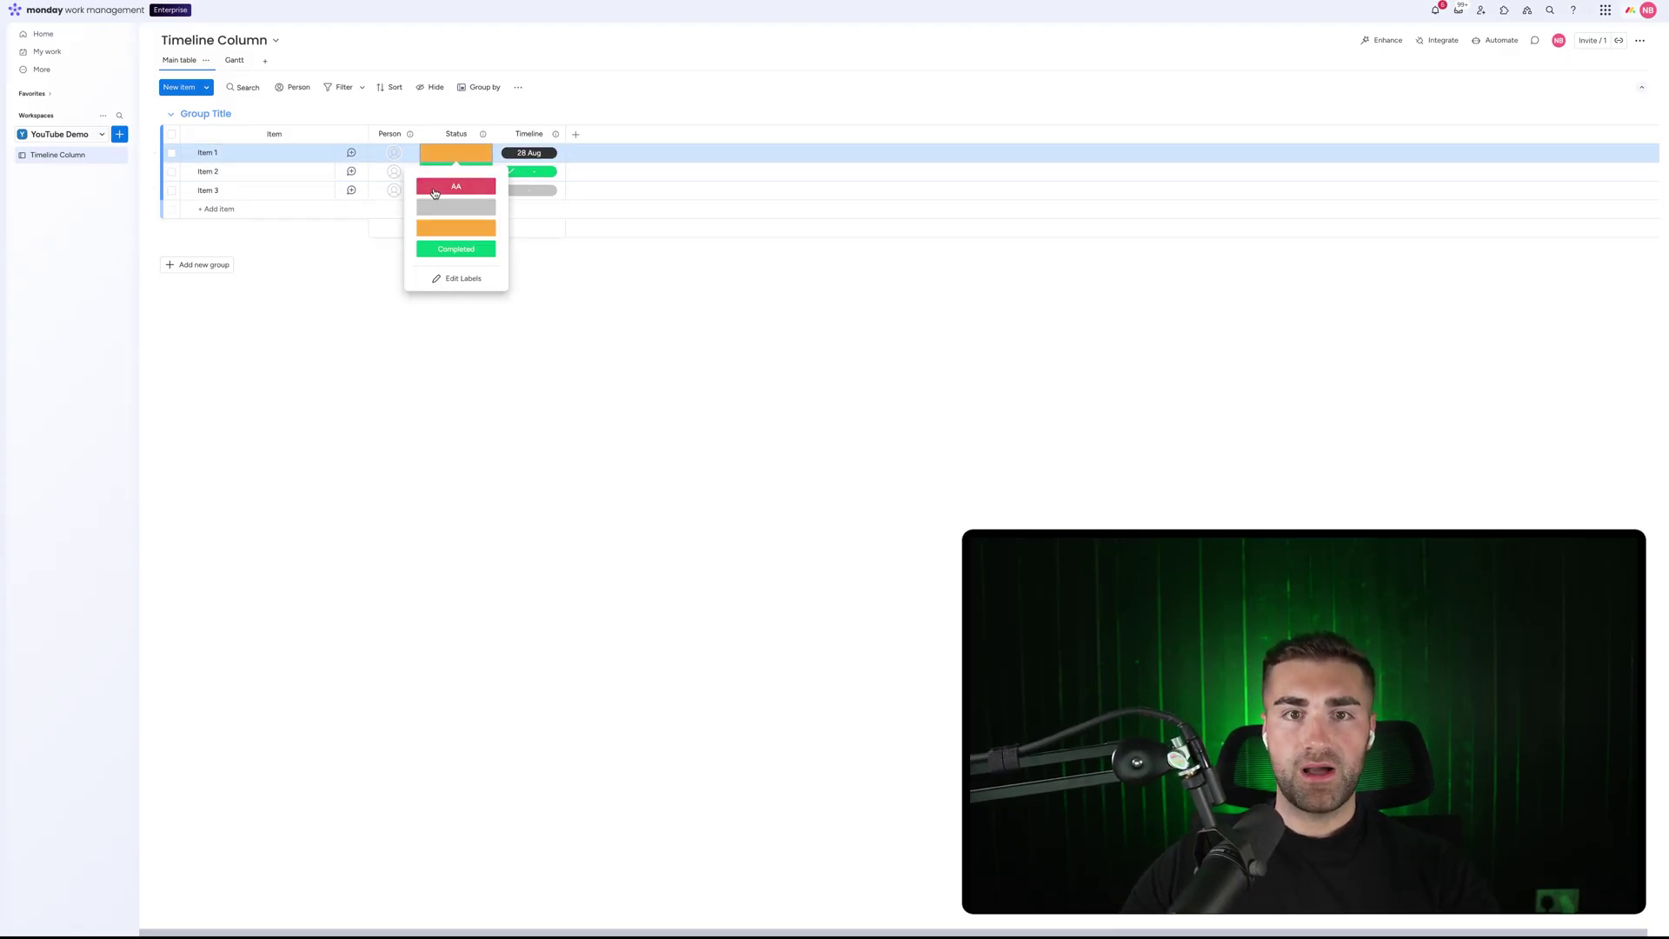
{"action": "left_click", "coordinate": [615, 190]}
{"action": "left_click", "coordinate": [531, 155]}
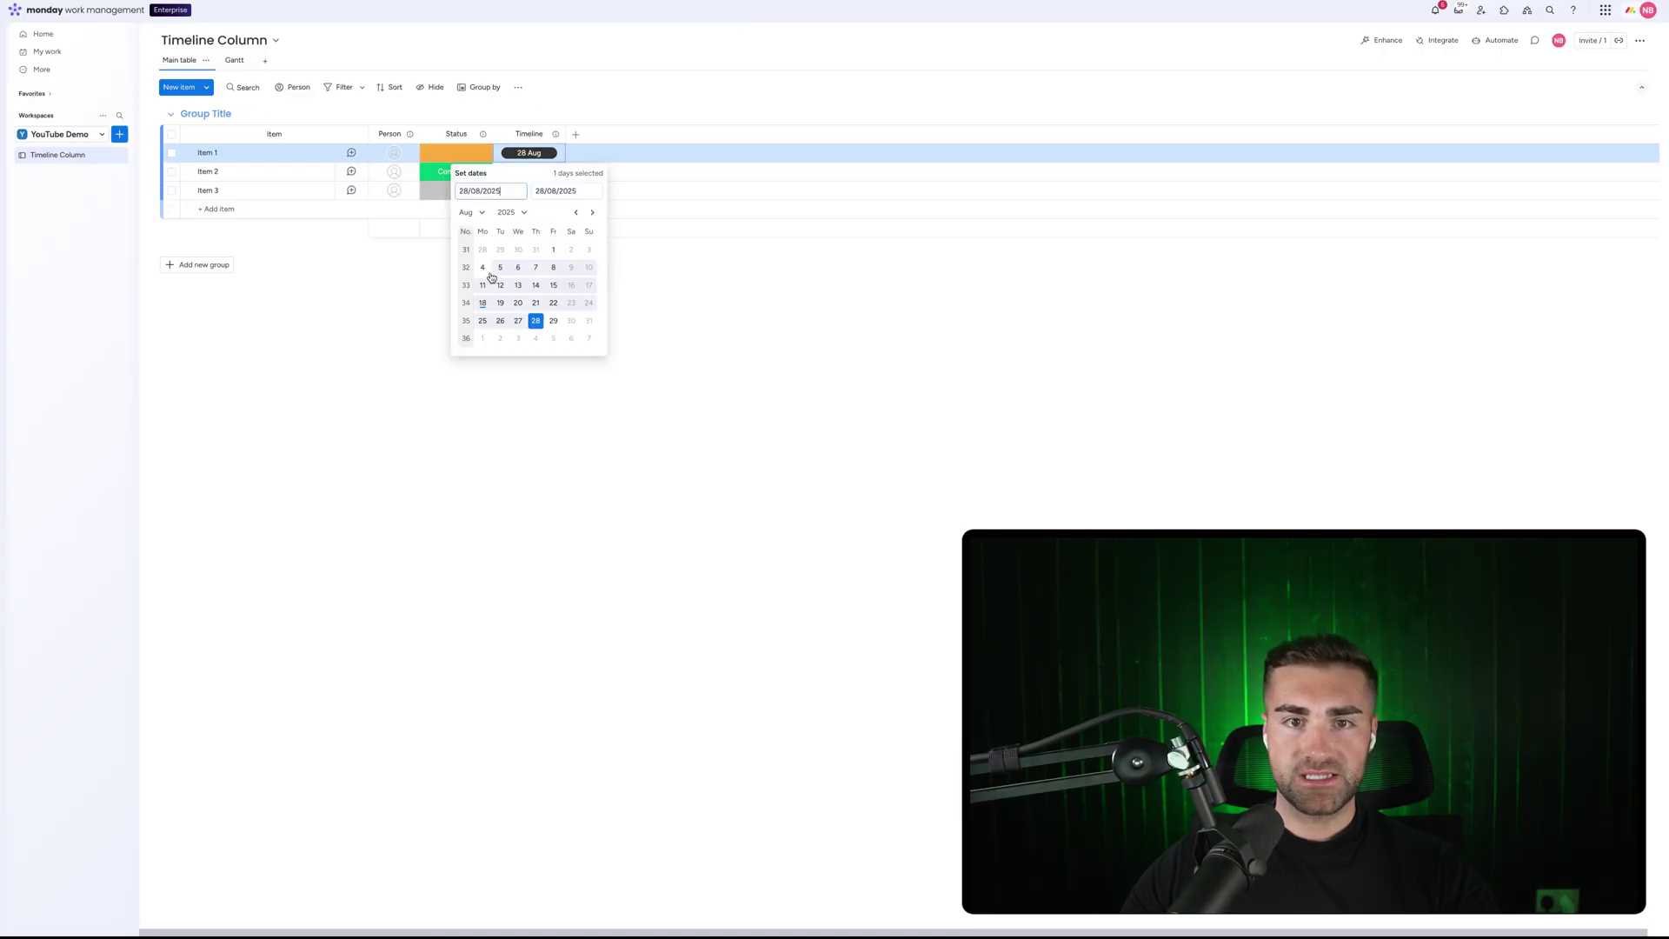
{"action": "left_click", "coordinate": [483, 269]}
{"action": "left_click", "coordinate": [518, 285]}
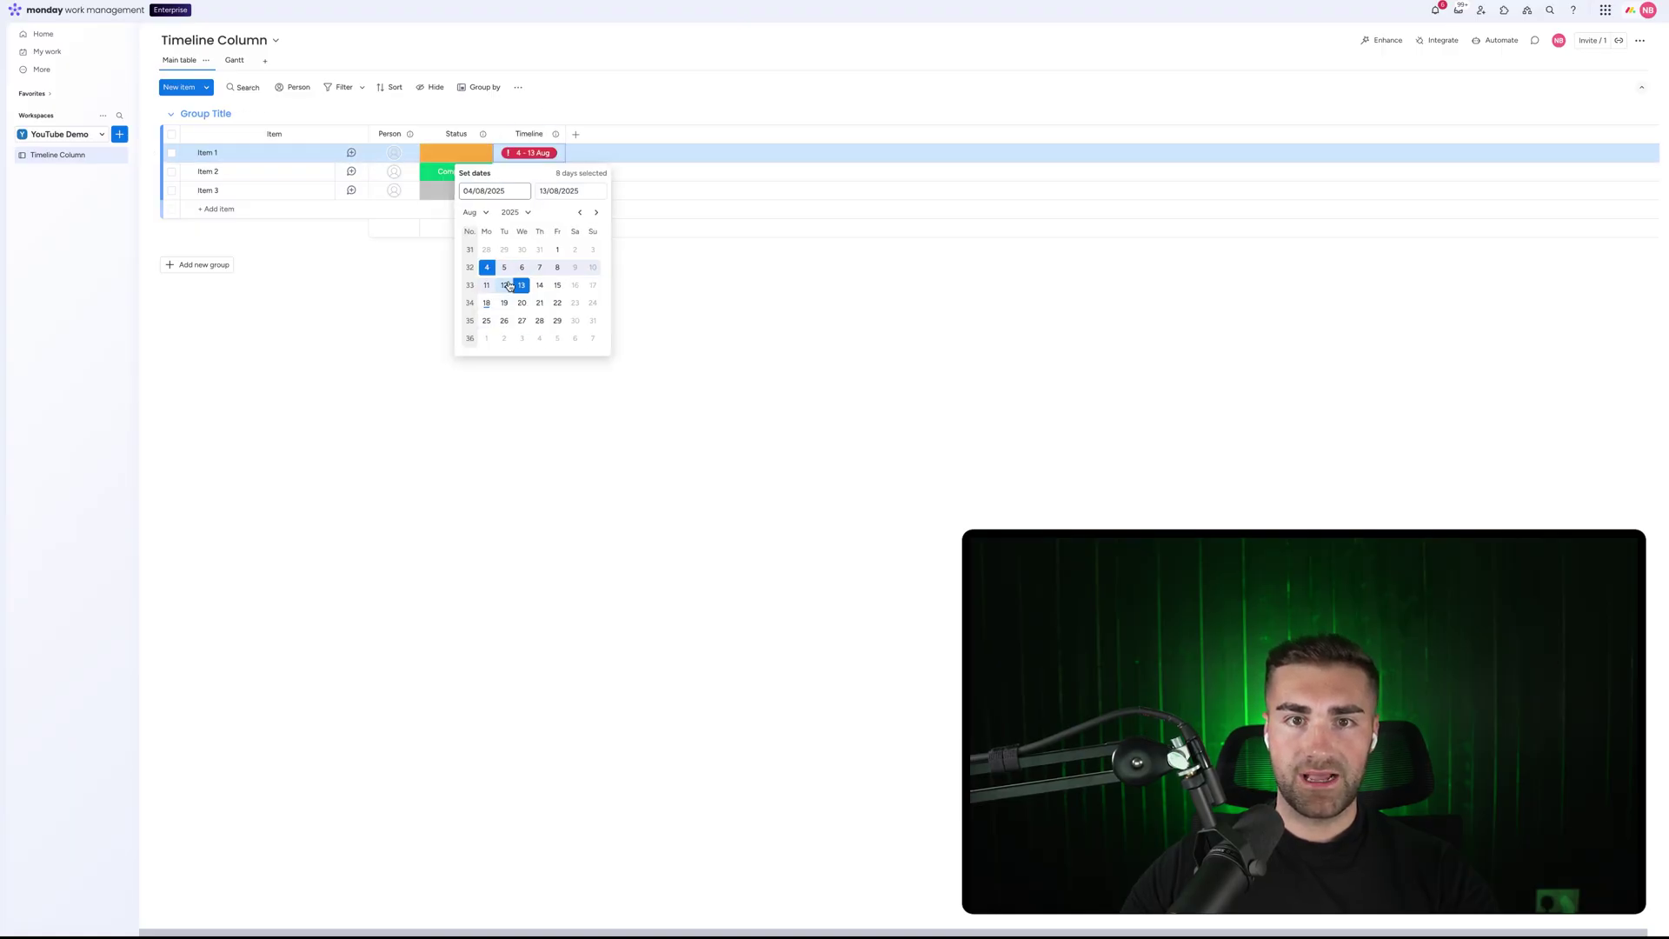
{"action": "left_click", "coordinate": [711, 305]}
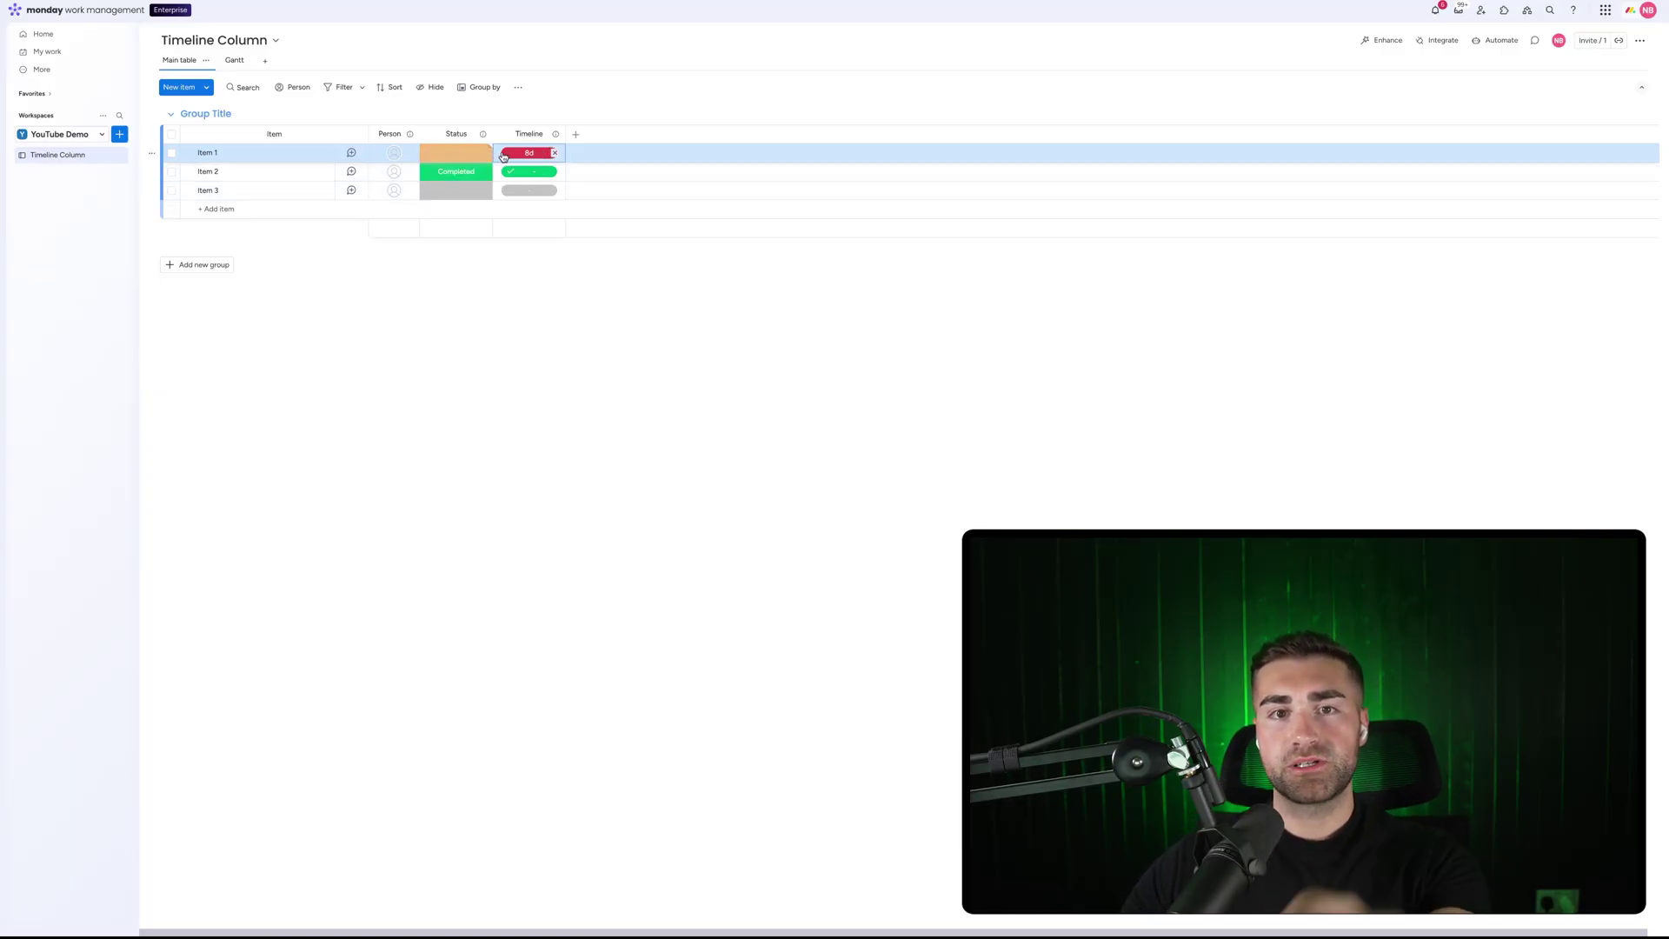
Step: Set Item 1's status to Completed and check its deadline indicator in the Timeline column
{"action": "left_click", "coordinate": [447, 158]}
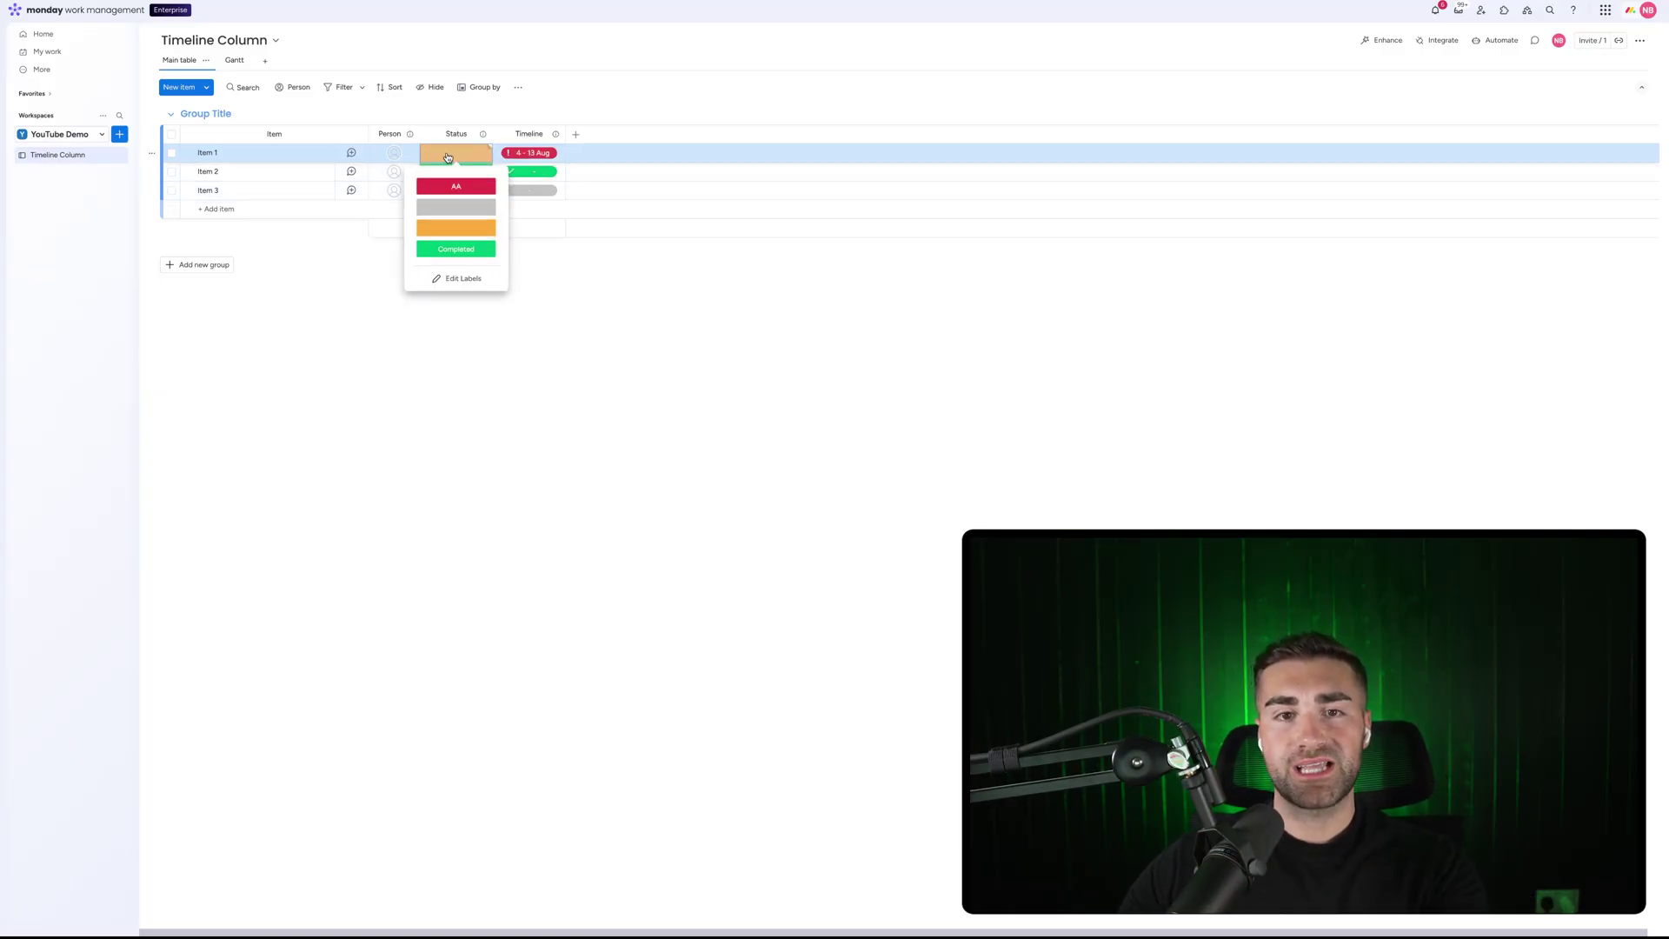
{"action": "left_click", "coordinate": [562, 265]}
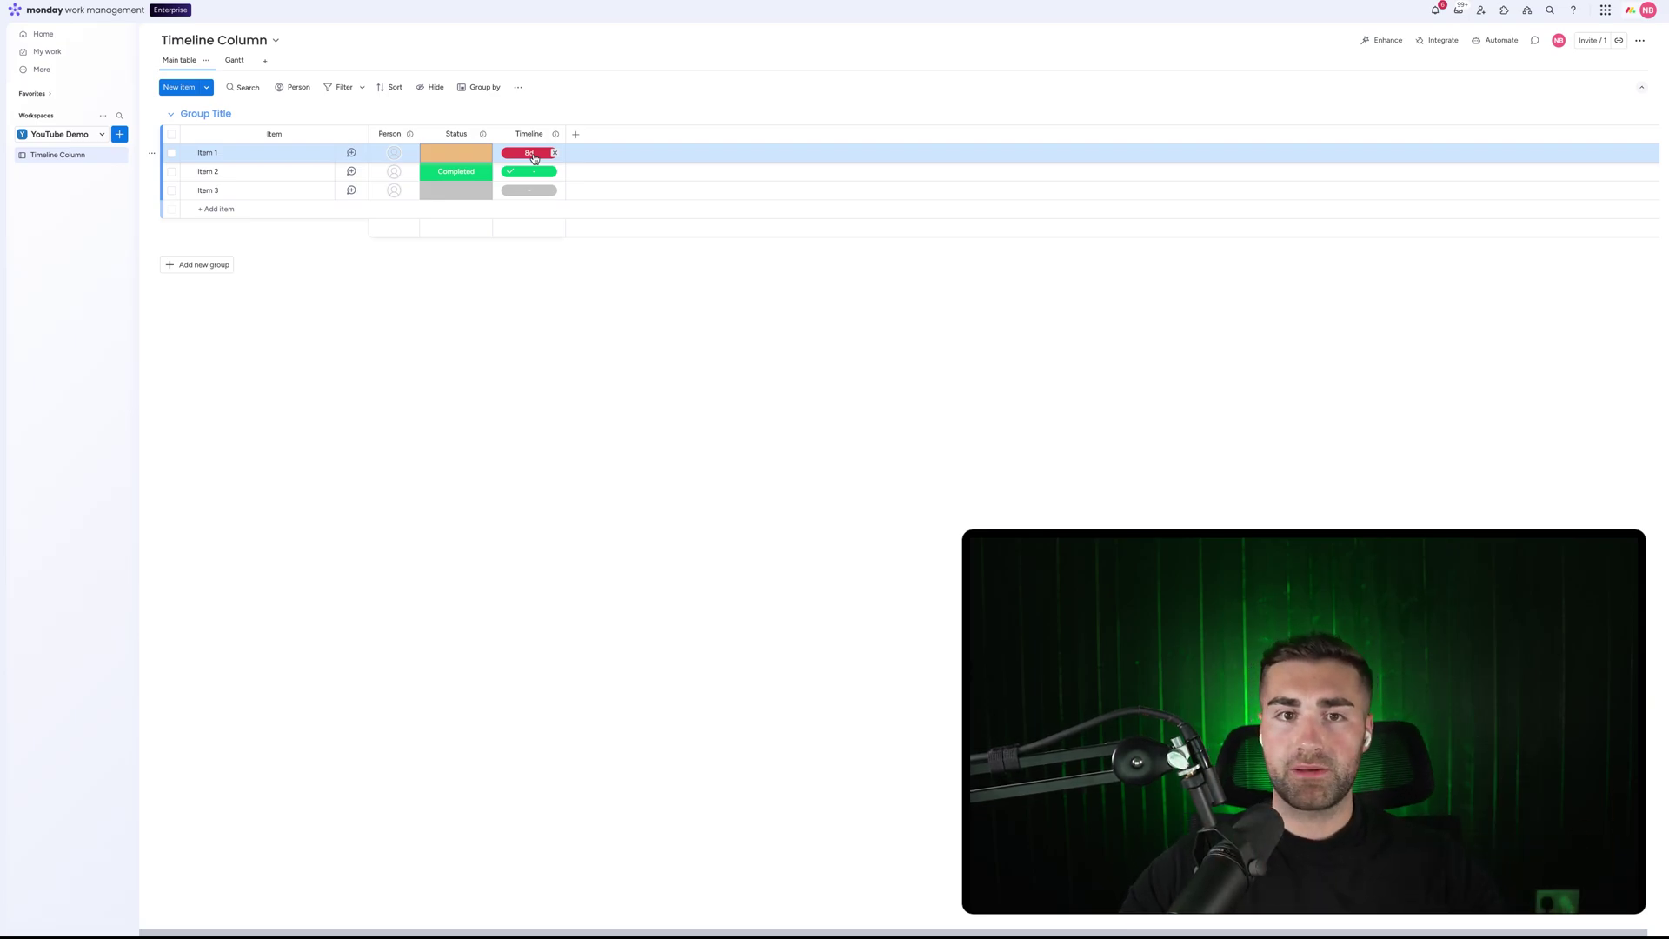
{"action": "left_click", "coordinate": [453, 154]}
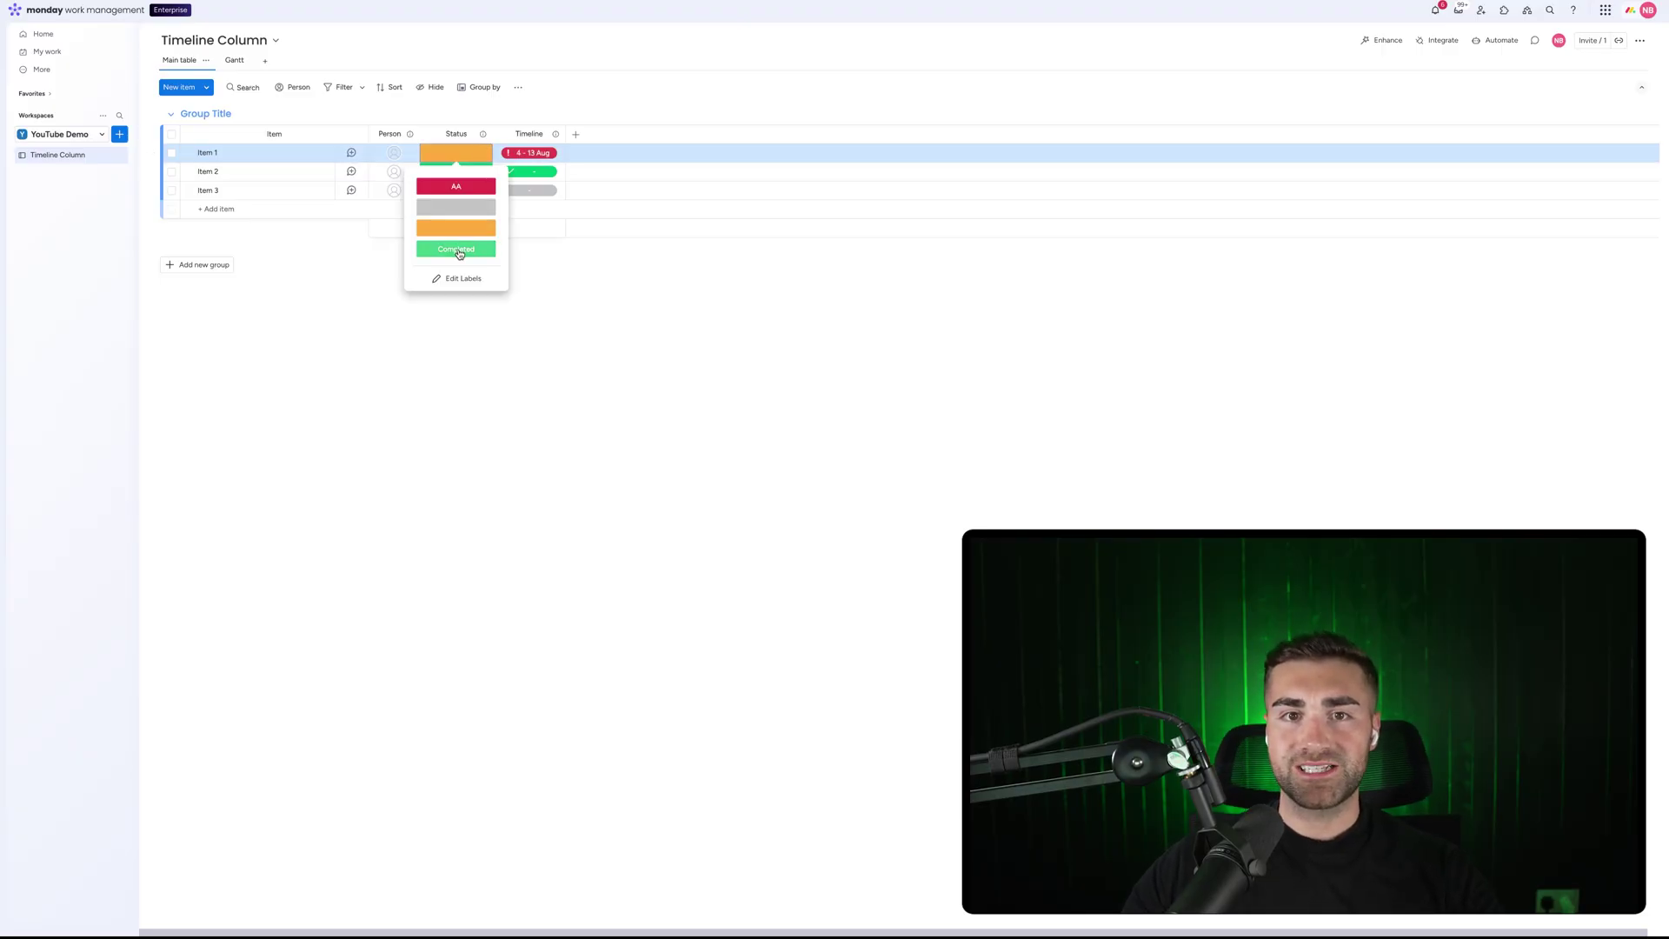
{"action": "left_click", "coordinate": [456, 247]}
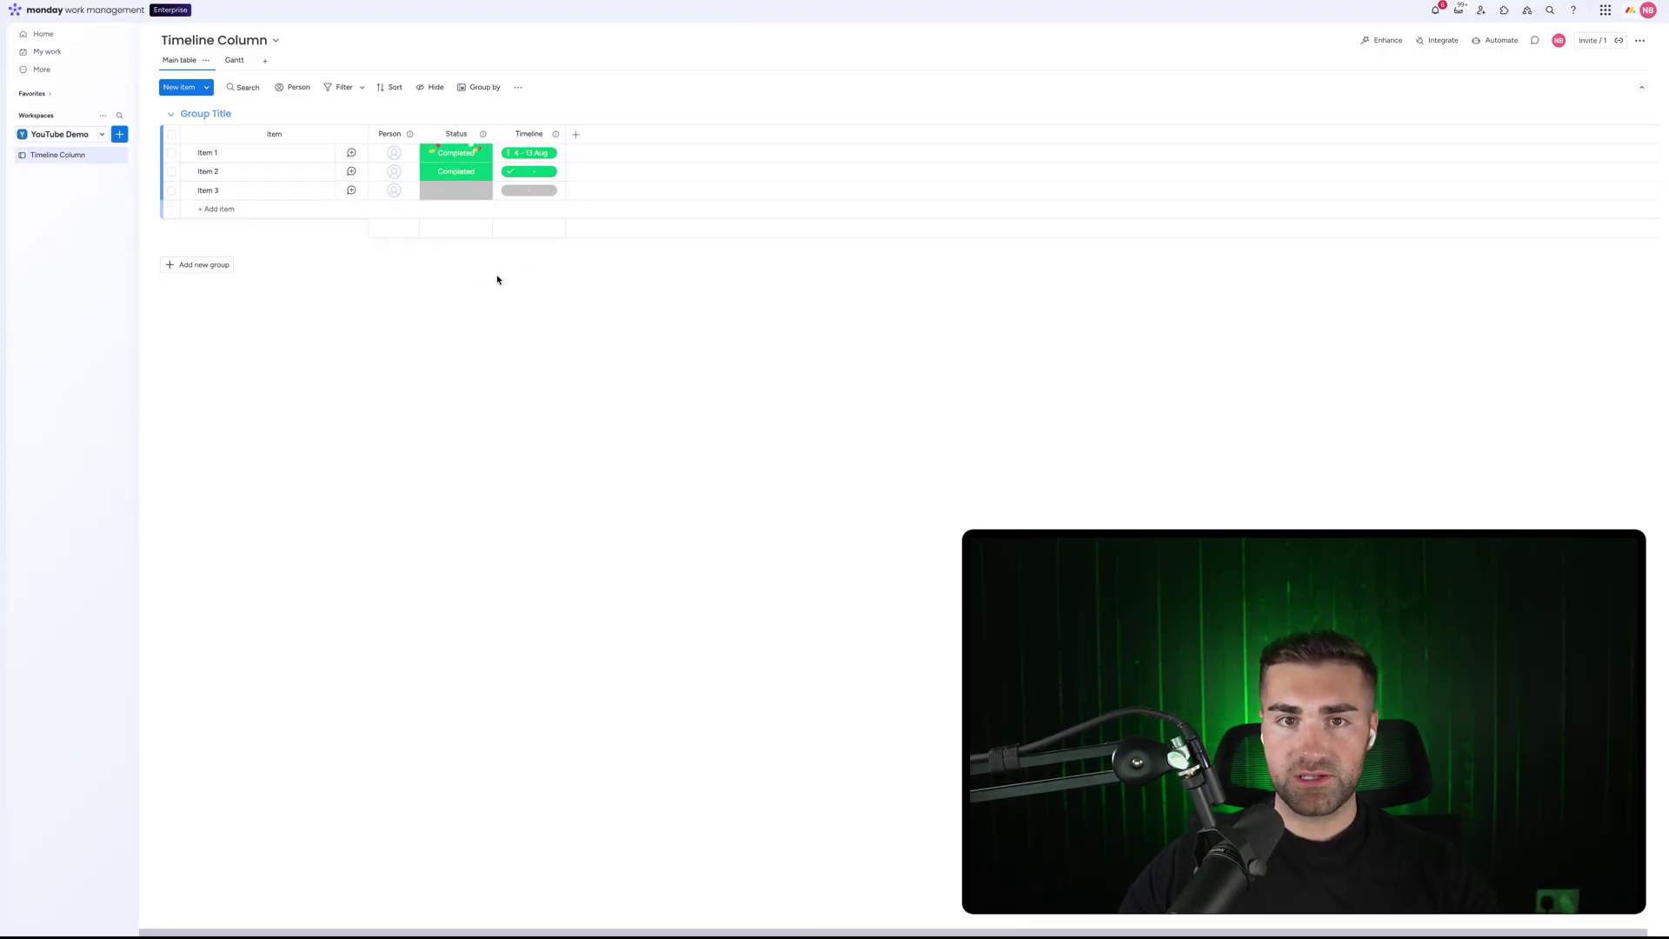
{"action": "left_click", "coordinate": [466, 163]}
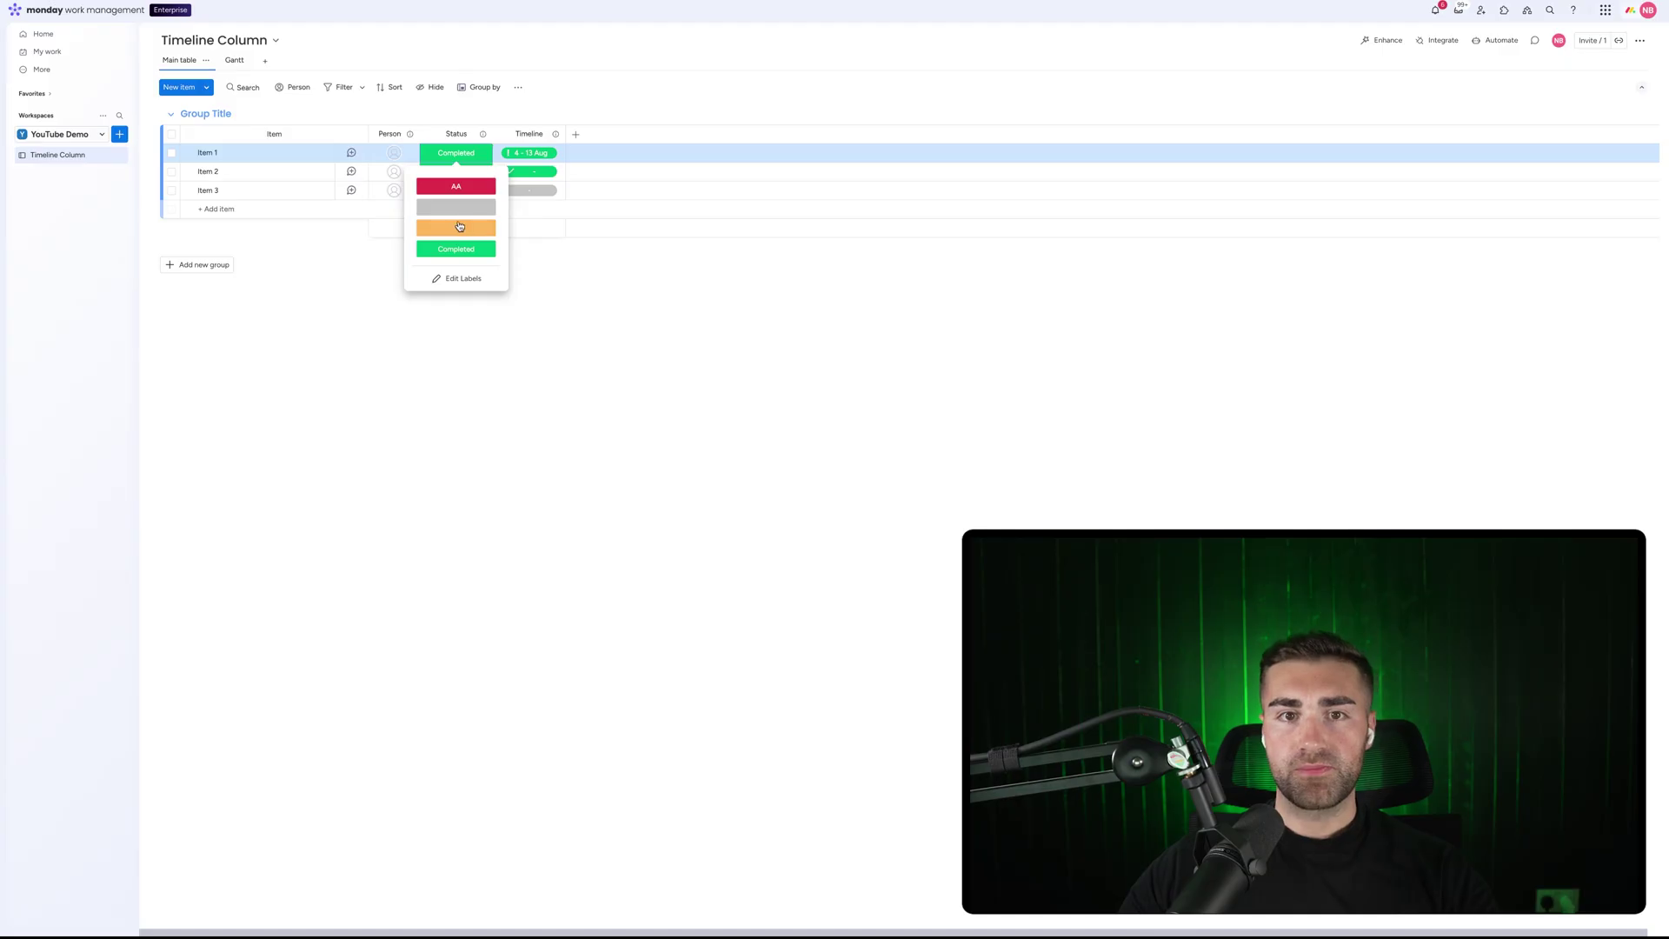
{"action": "left_click", "coordinate": [525, 154]}
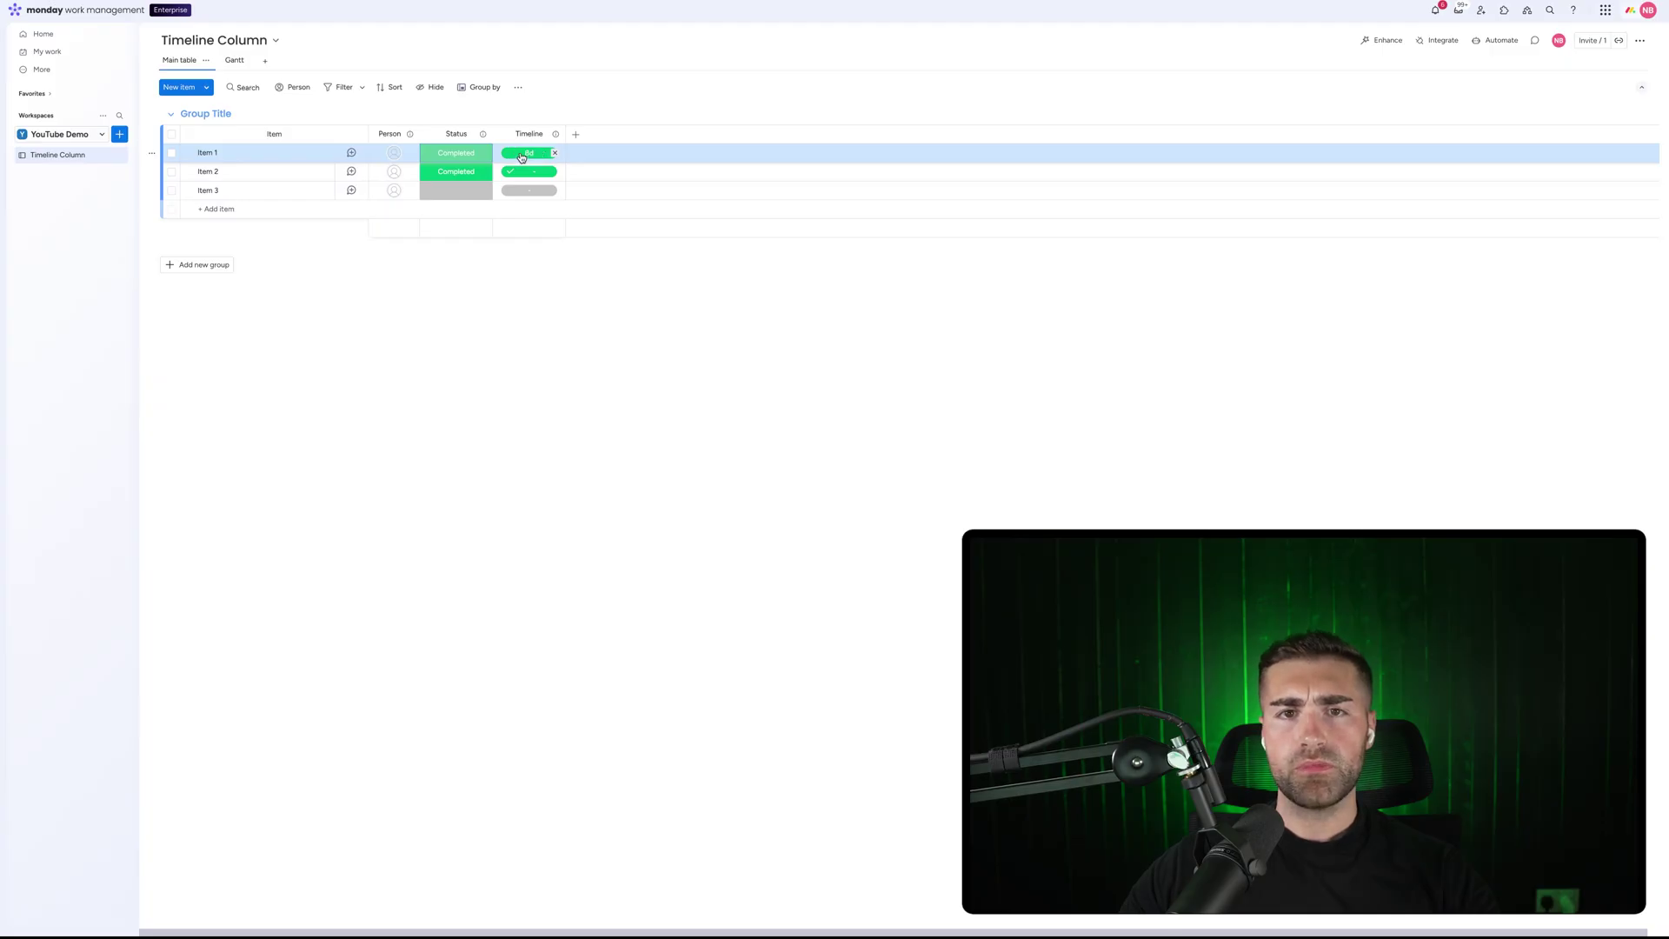
{"action": "mouse_move", "coordinate": [531, 156]}
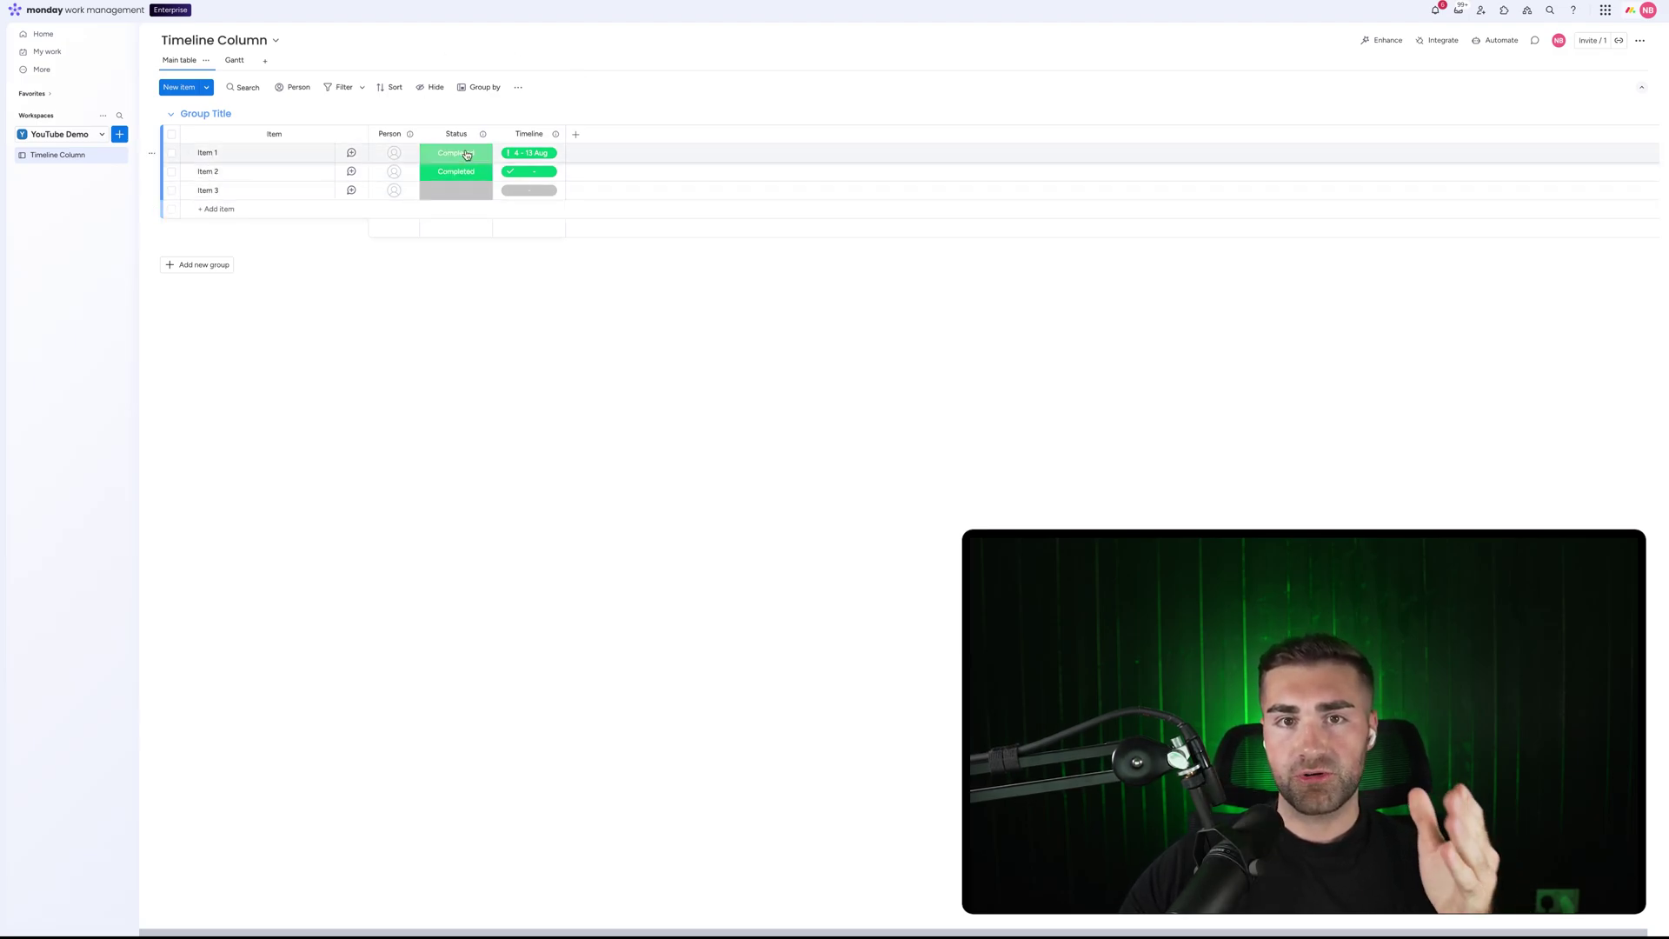
{"action": "left_click", "coordinate": [534, 173]}
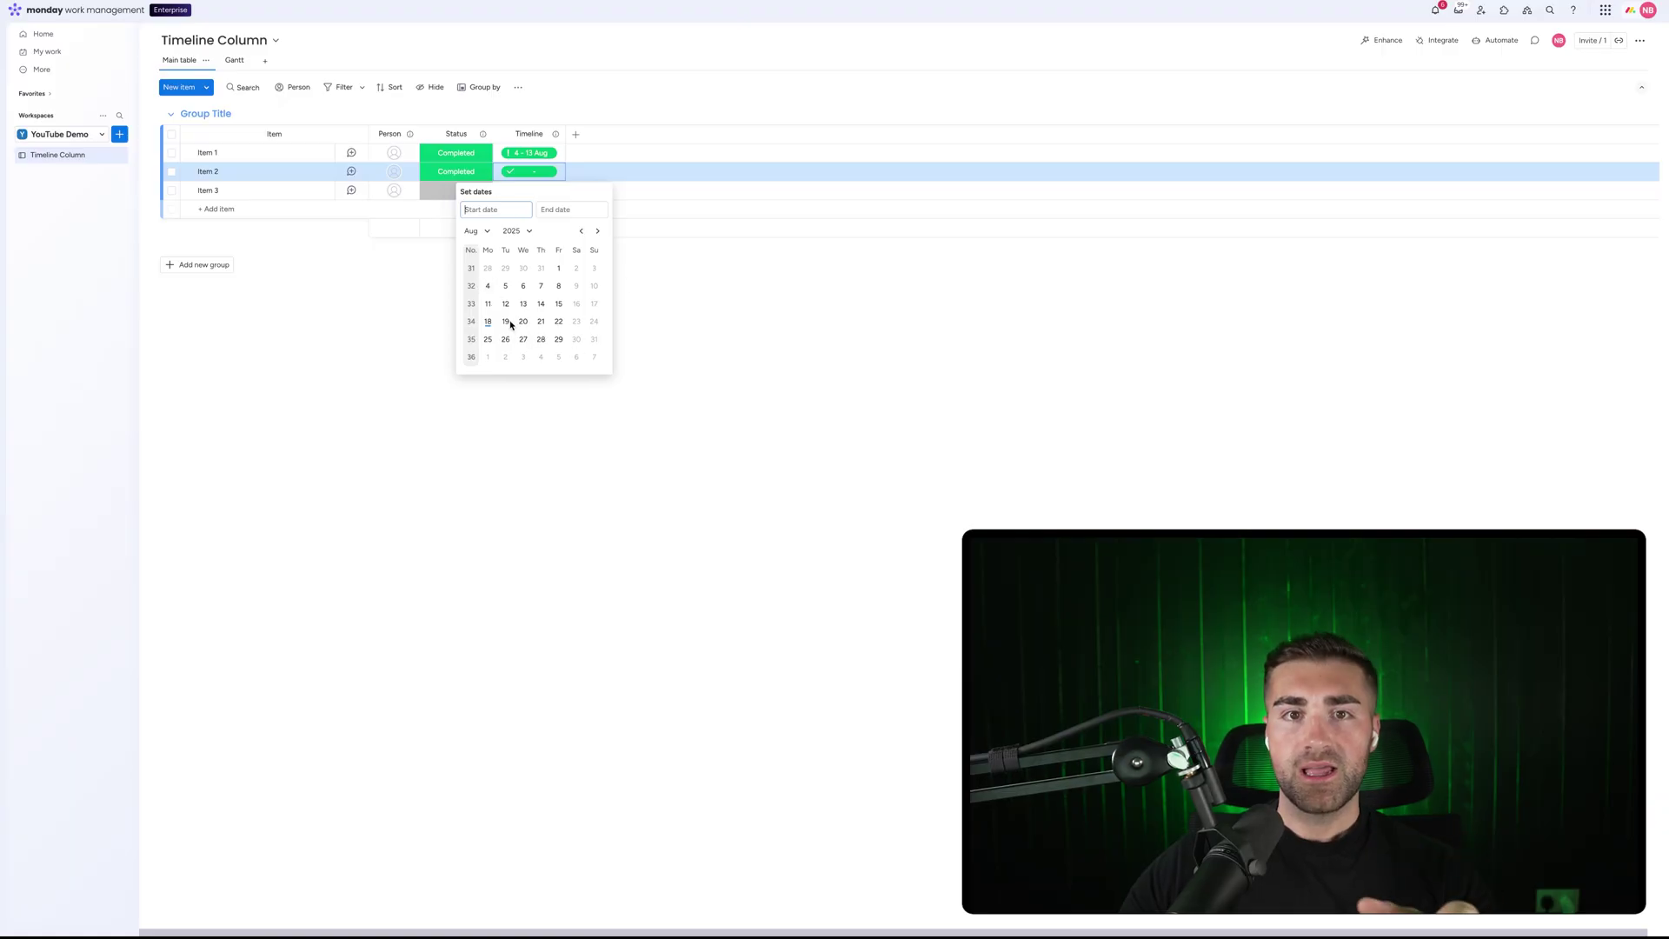
{"action": "key", "text": "Escape"}
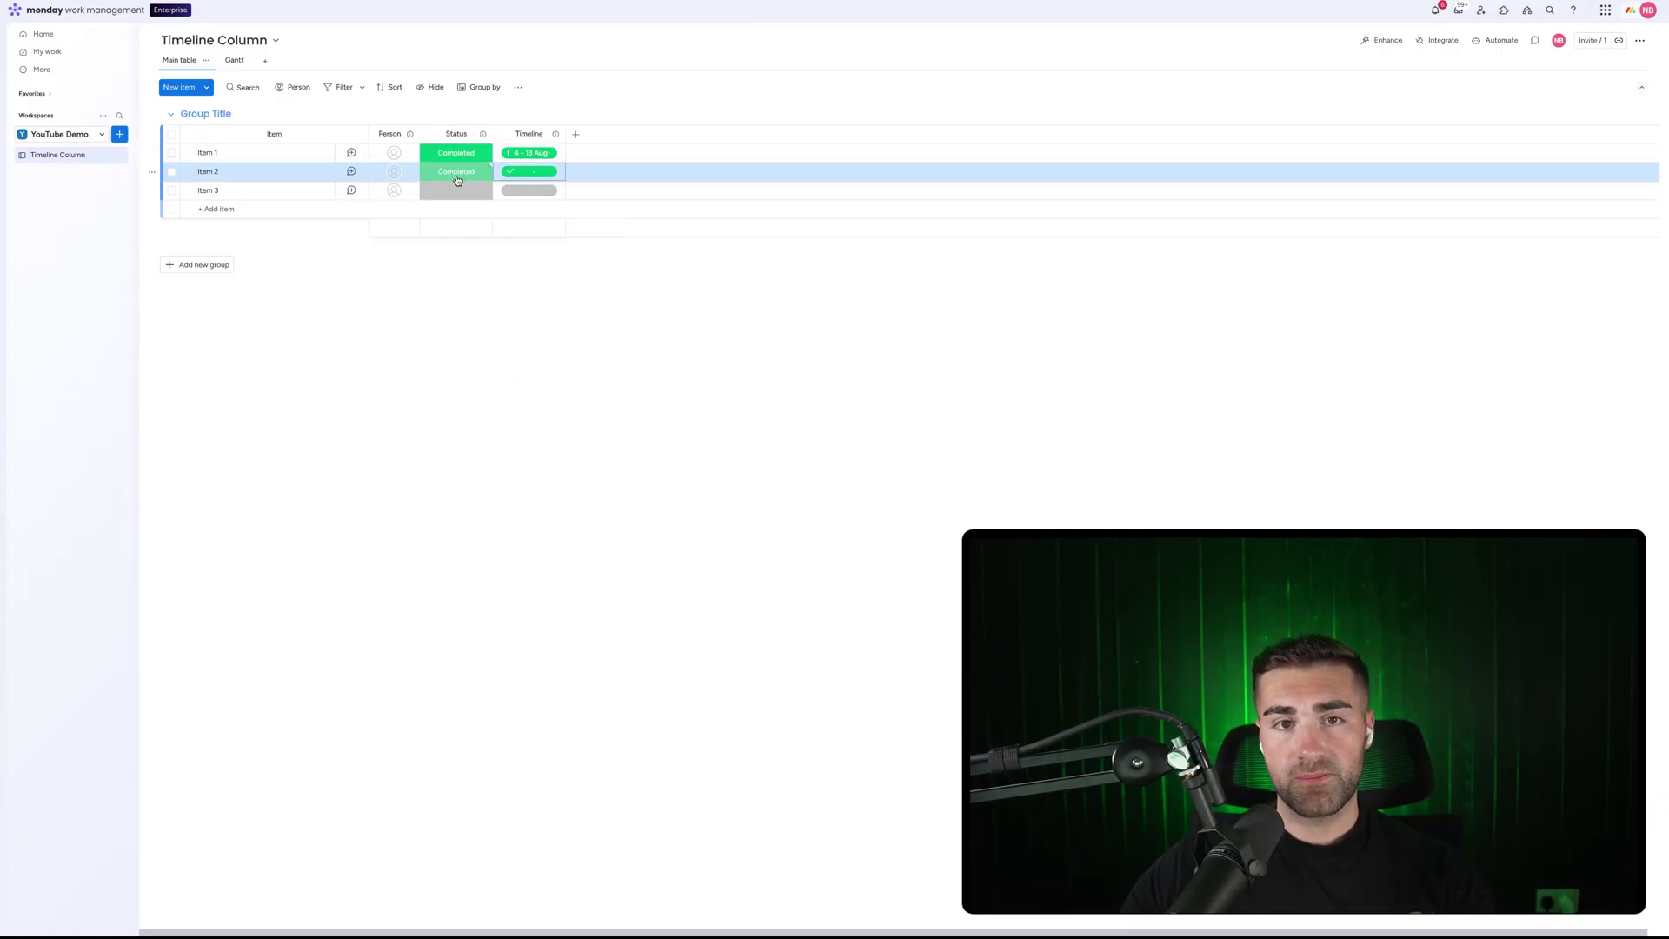
{"action": "left_click", "coordinate": [553, 137]}
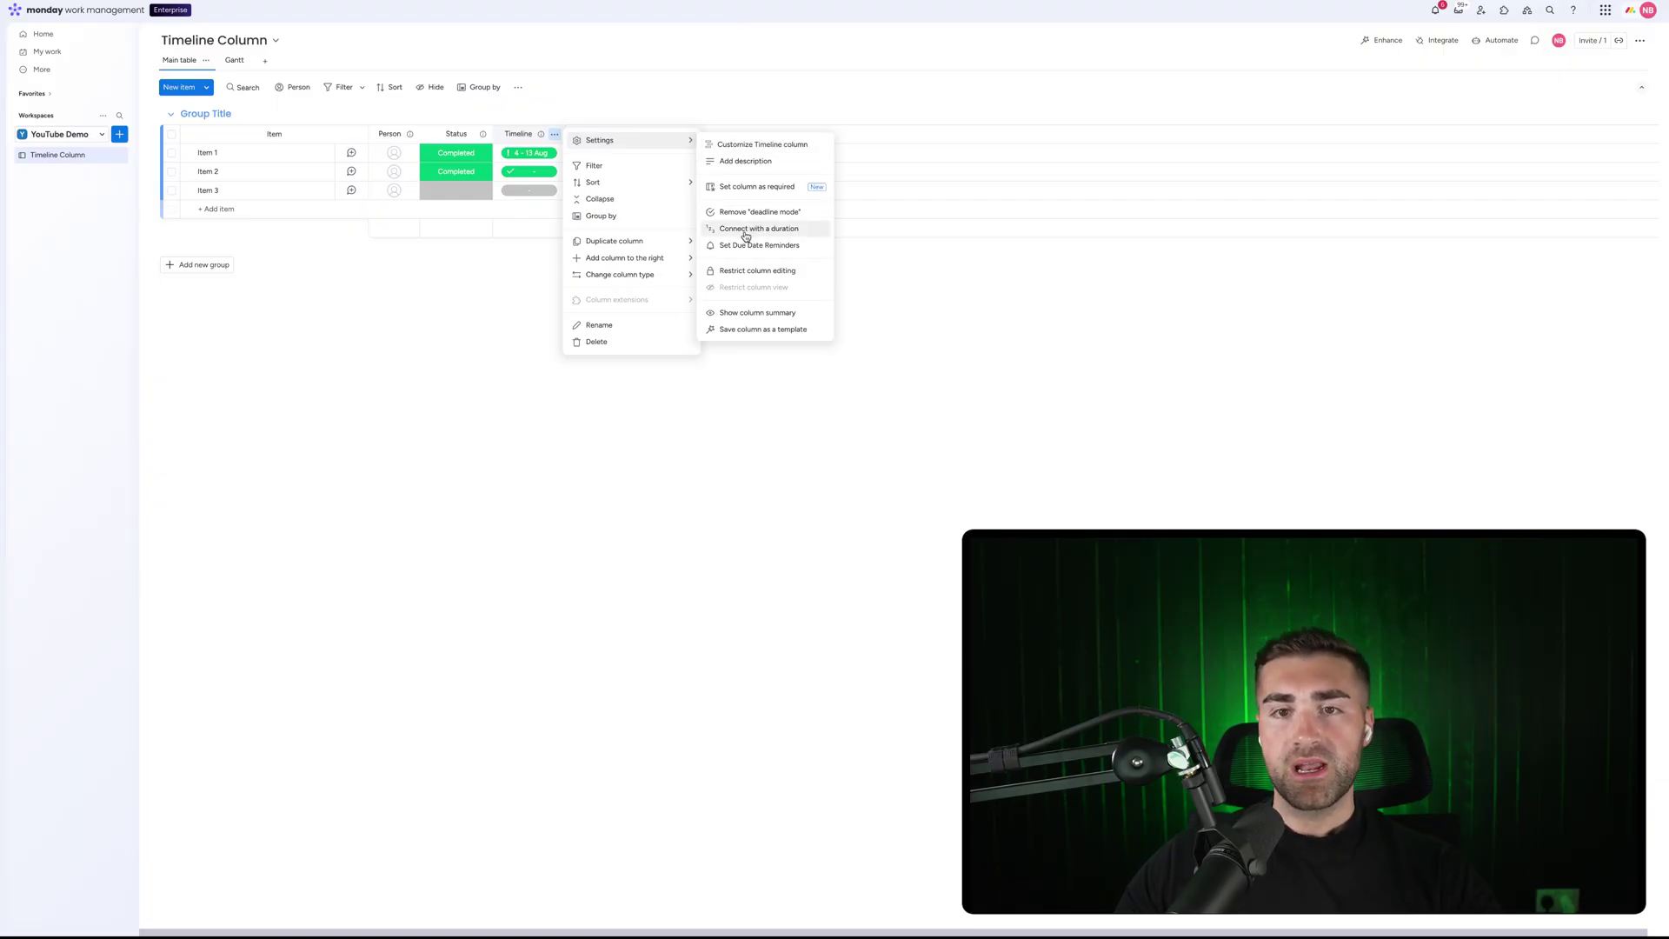
{"action": "left_click", "coordinate": [488, 253]}
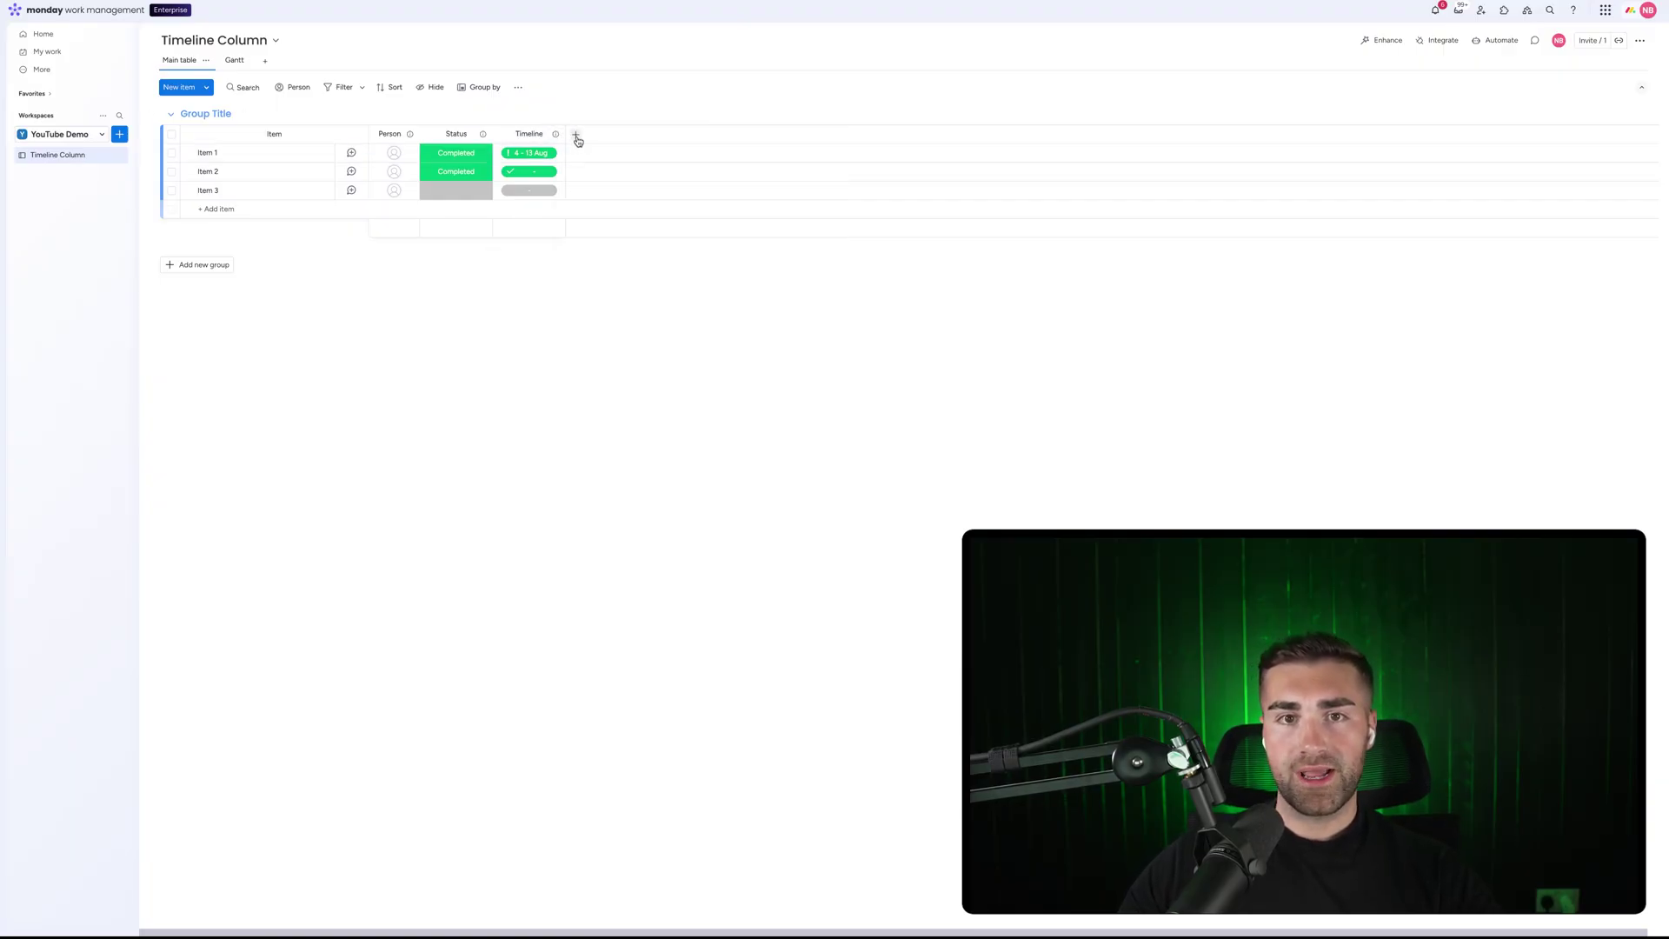
Step: Add a Numbers column named "Duration" and place it directly before the Timeline column
{"action": "left_click", "coordinate": [576, 137]}
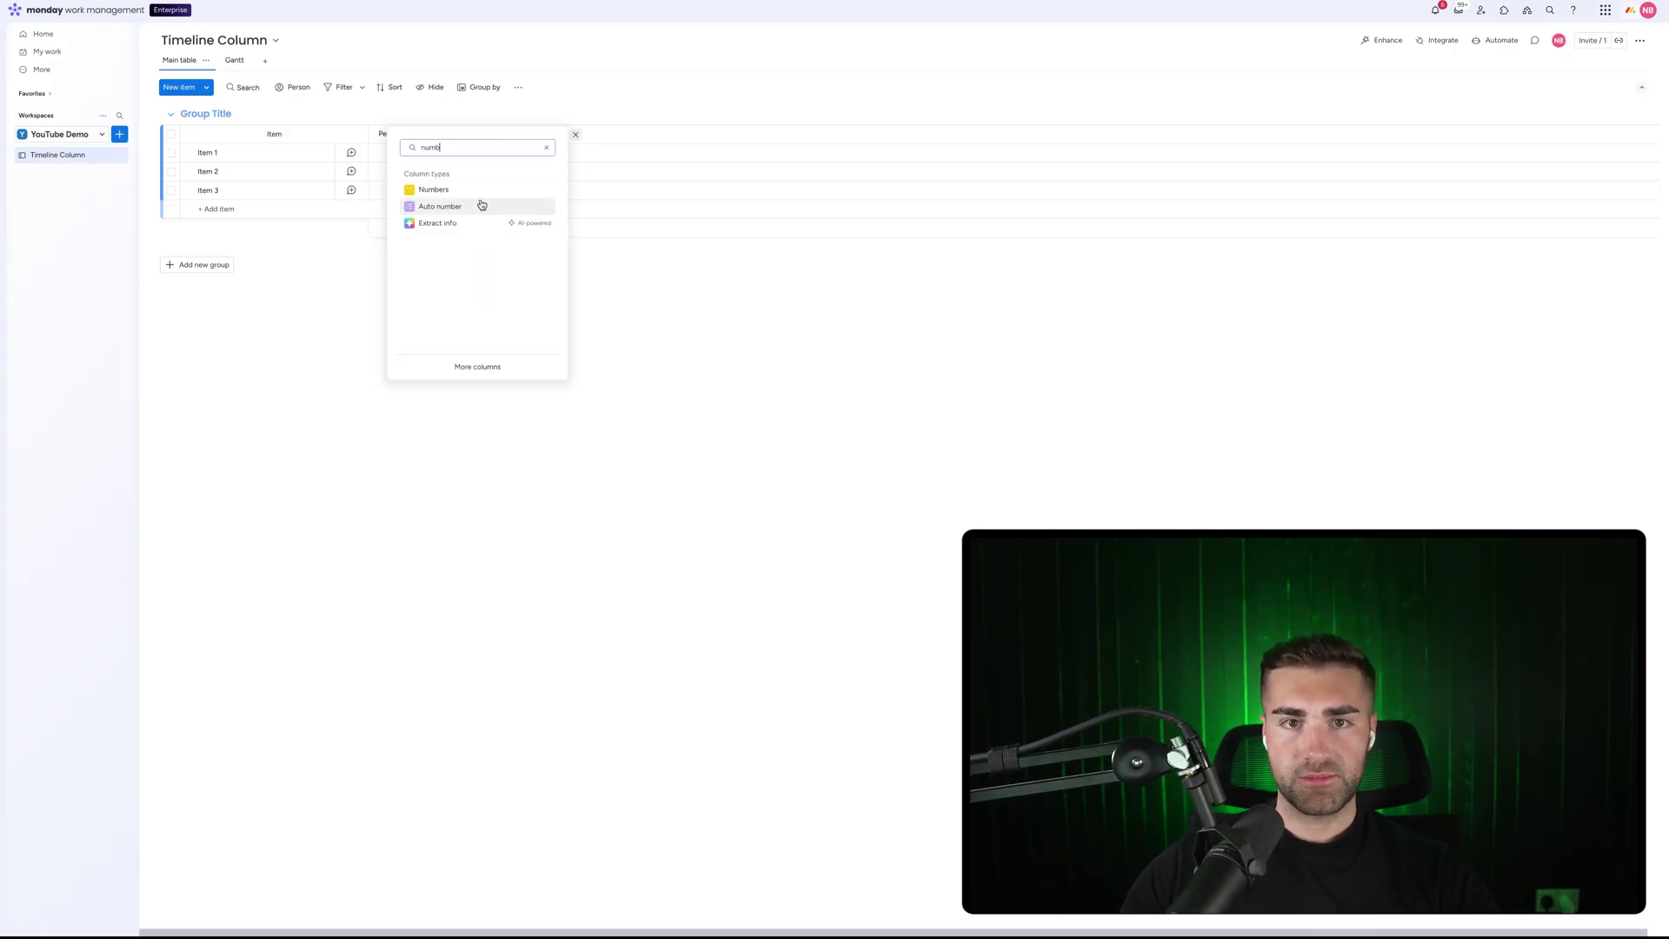
{"action": "left_click", "coordinate": [477, 205]}
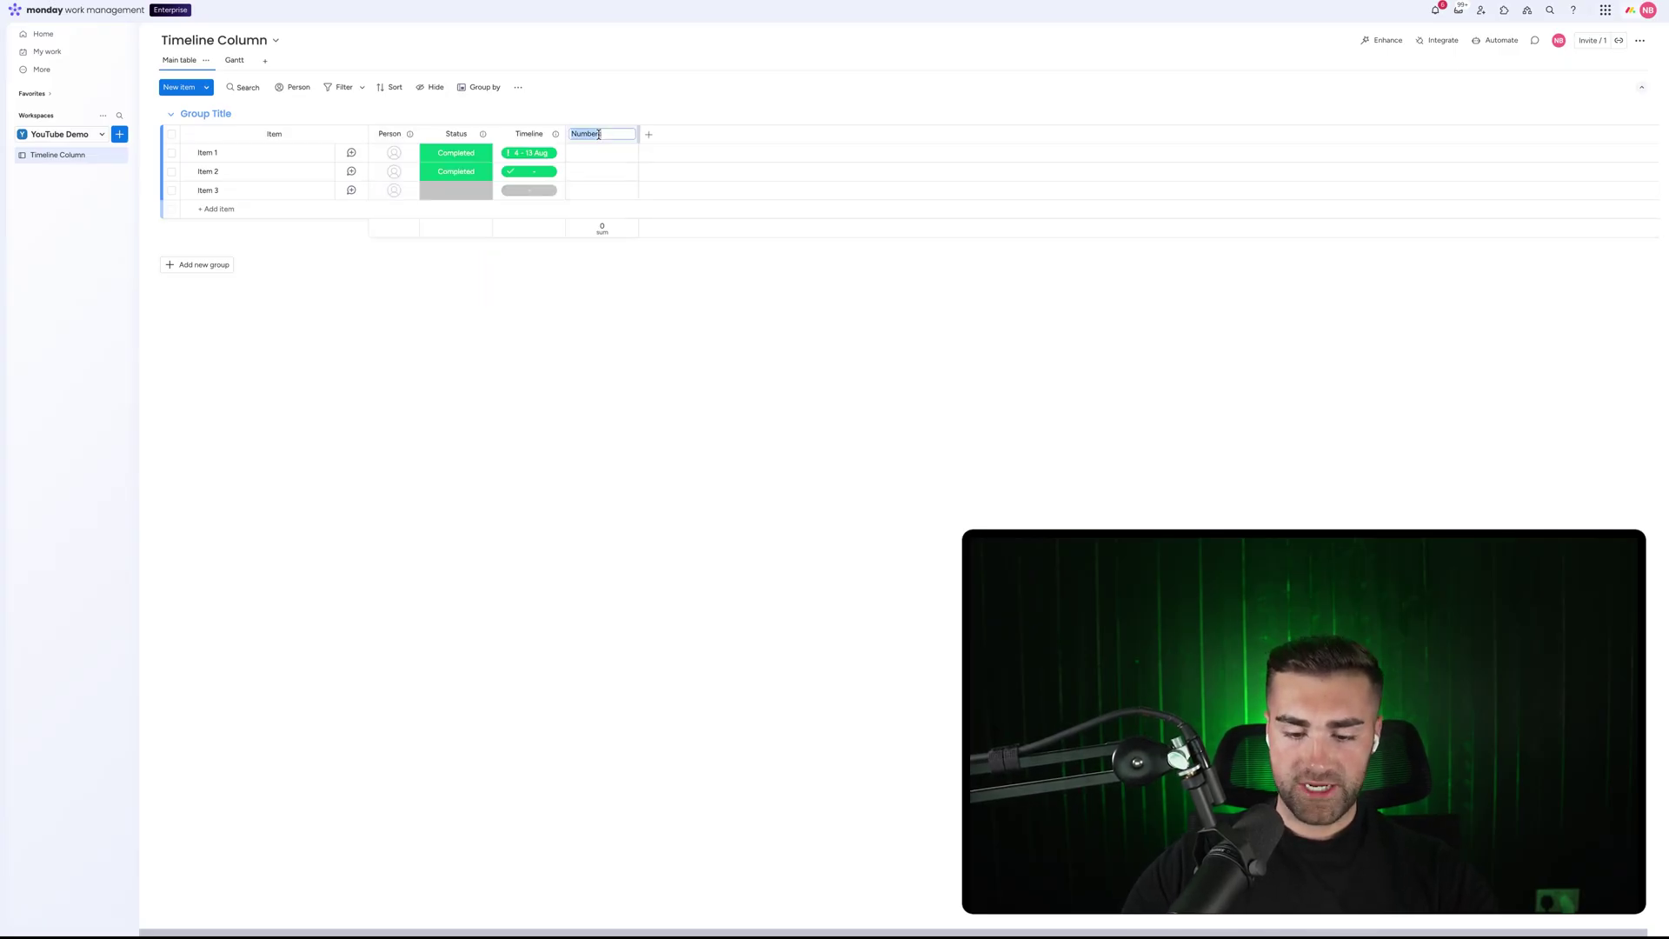
{"action": "type", "text": "Duration"}
{"action": "key", "text": "Return"}
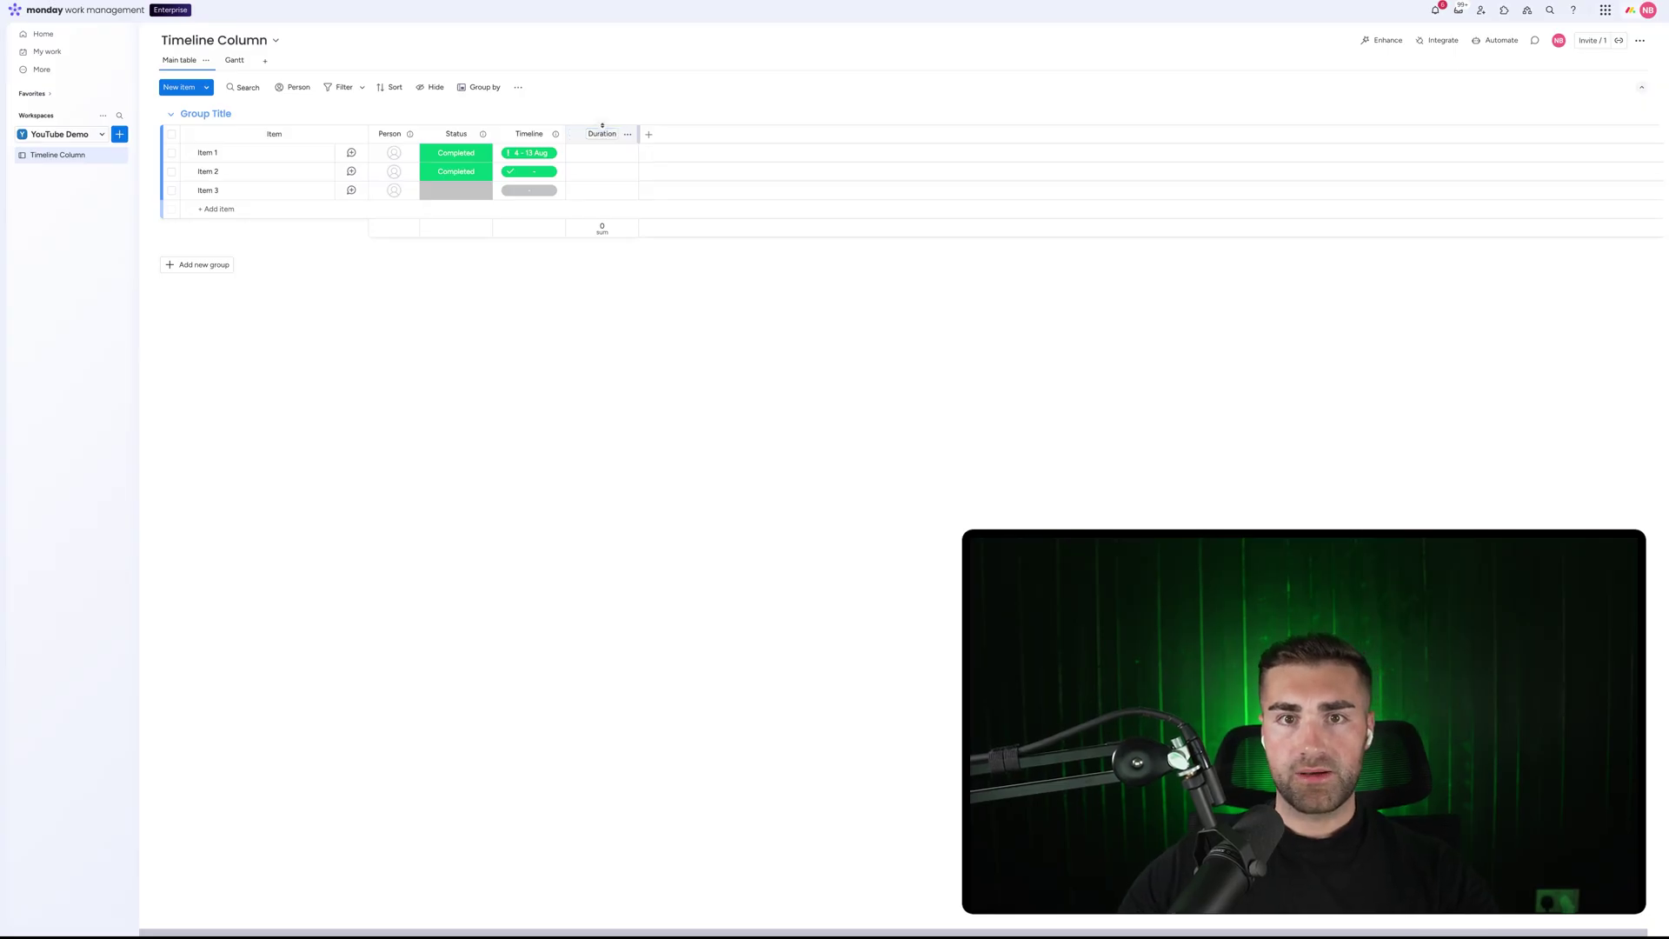
{"action": "left_click_drag", "start_coordinate": [566, 139], "coordinate": [603, 132]}
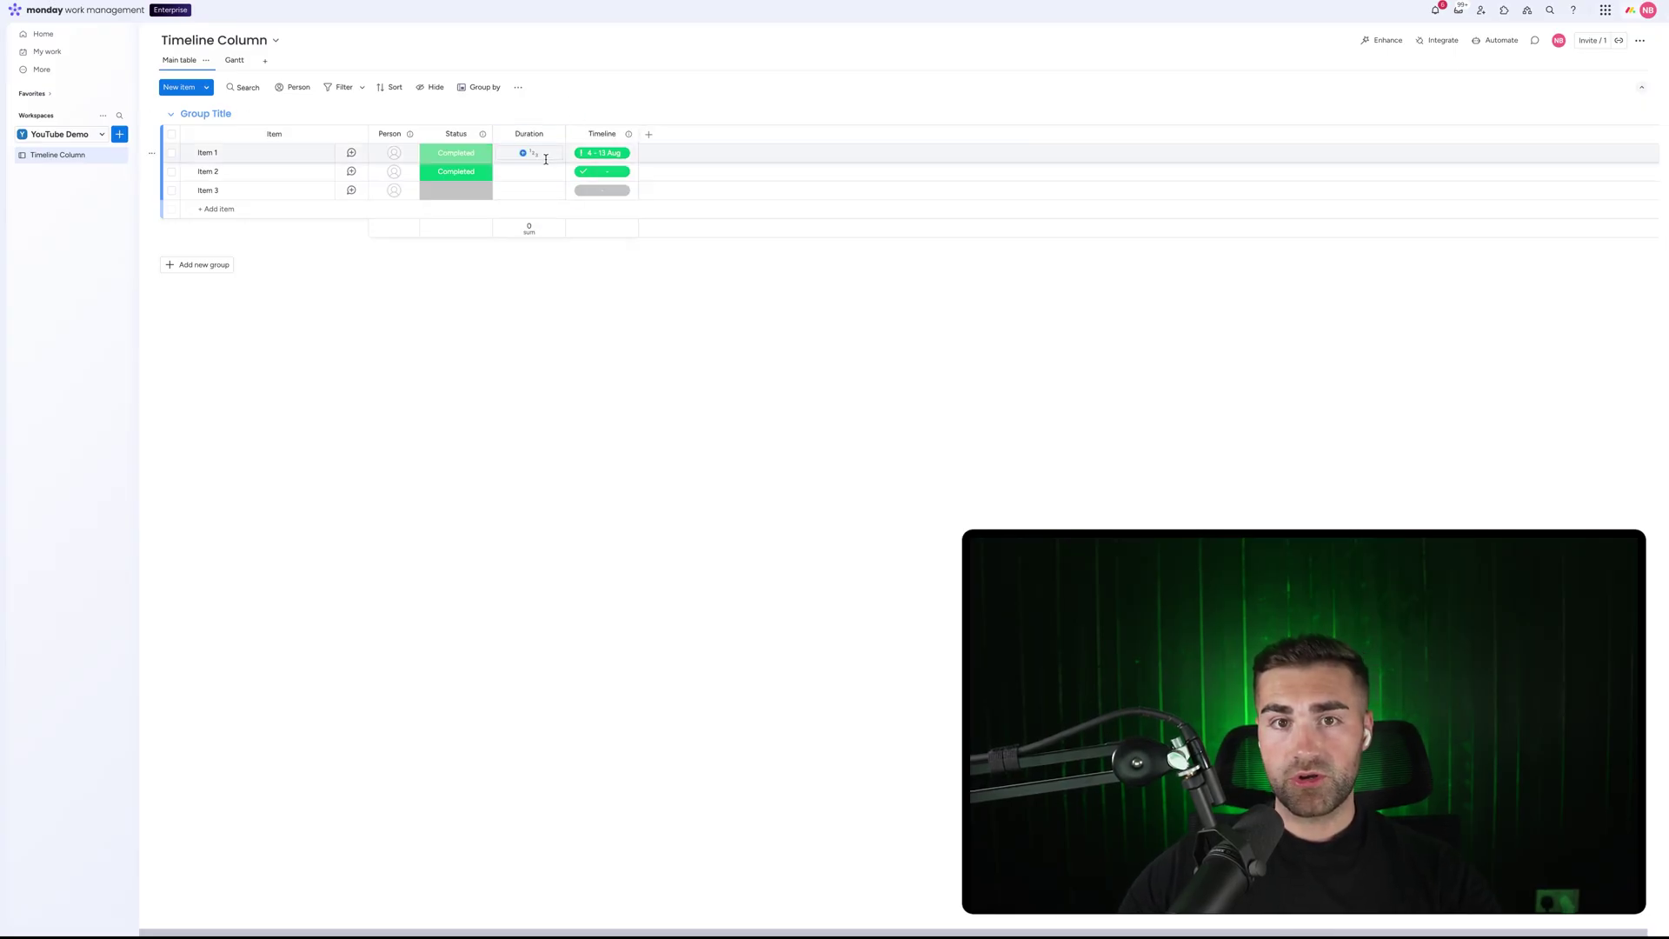
Step: Connect the Timeline column with a duration, choosing Duration as the duration column
{"action": "left_click", "coordinate": [630, 134]}
{"action": "mouse_move", "coordinate": [678, 139]}
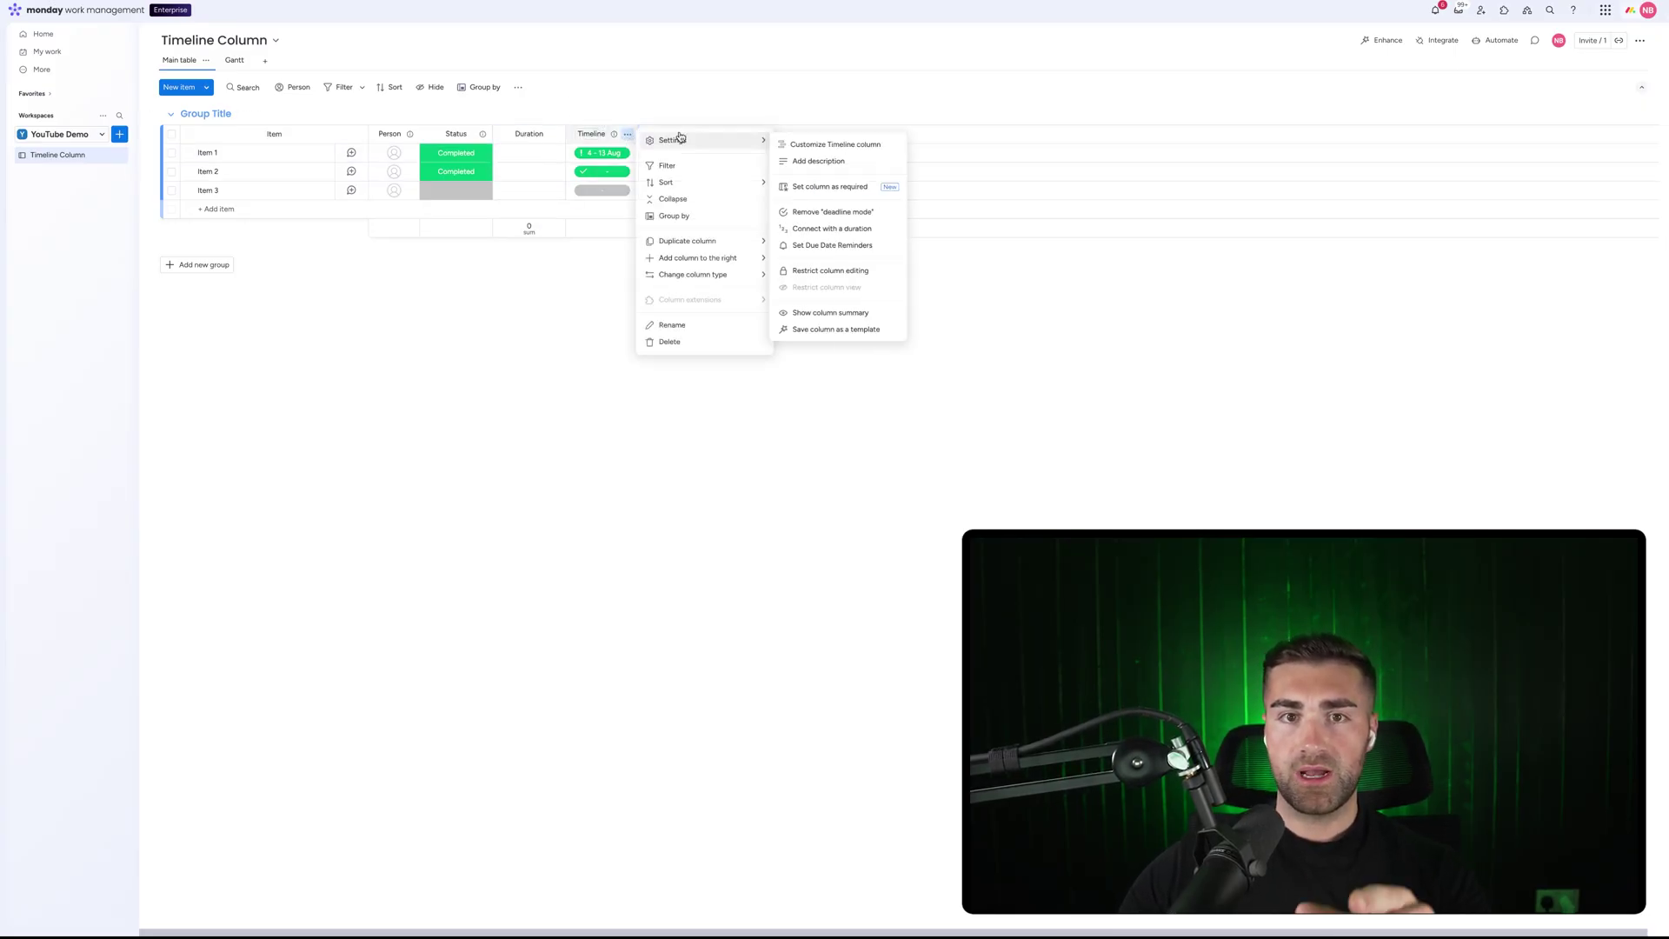
{"action": "left_click", "coordinate": [824, 229]}
{"action": "left_click", "coordinate": [882, 402]}
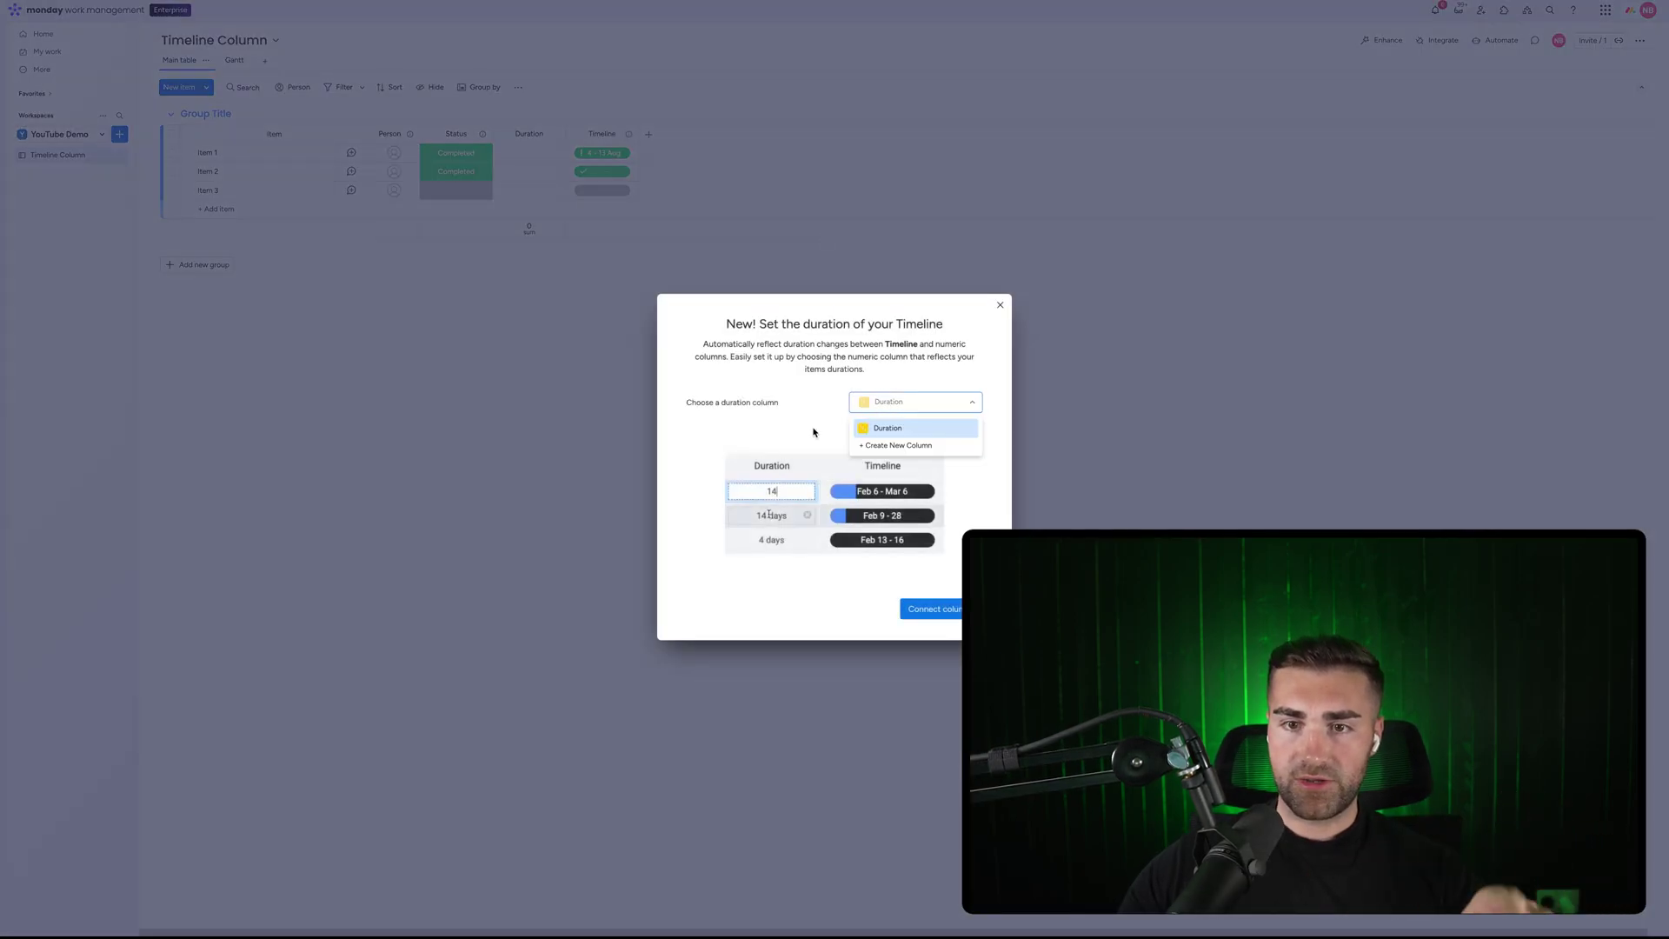
{"action": "left_click", "coordinate": [717, 404]}
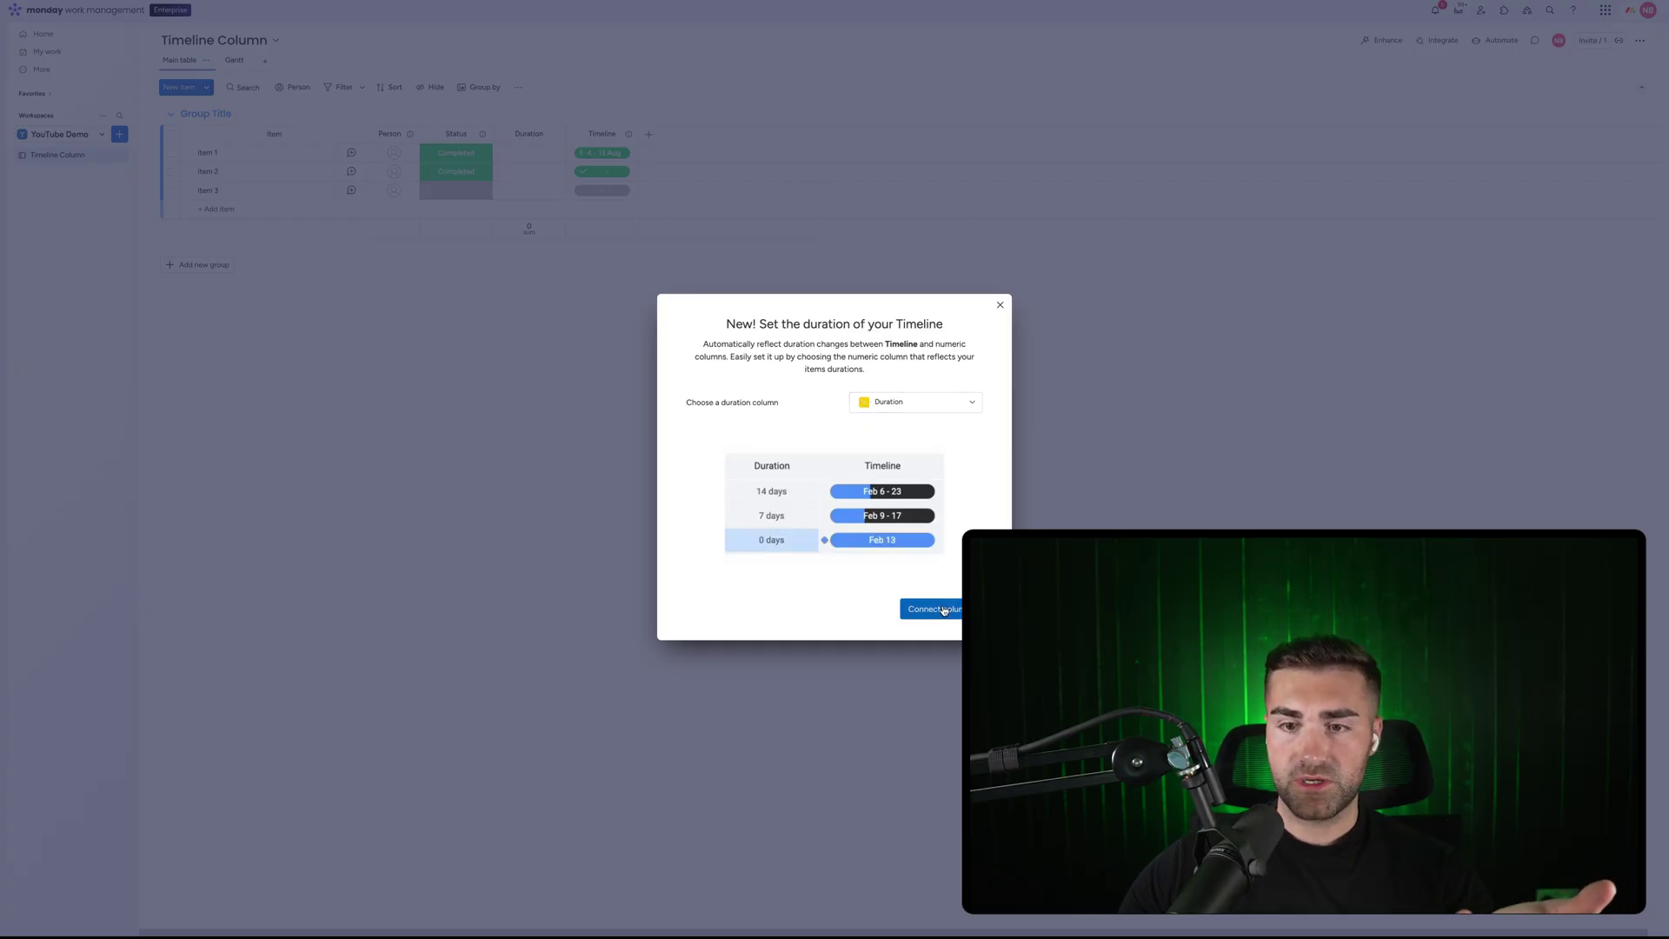
{"action": "left_click", "coordinate": [946, 611]}
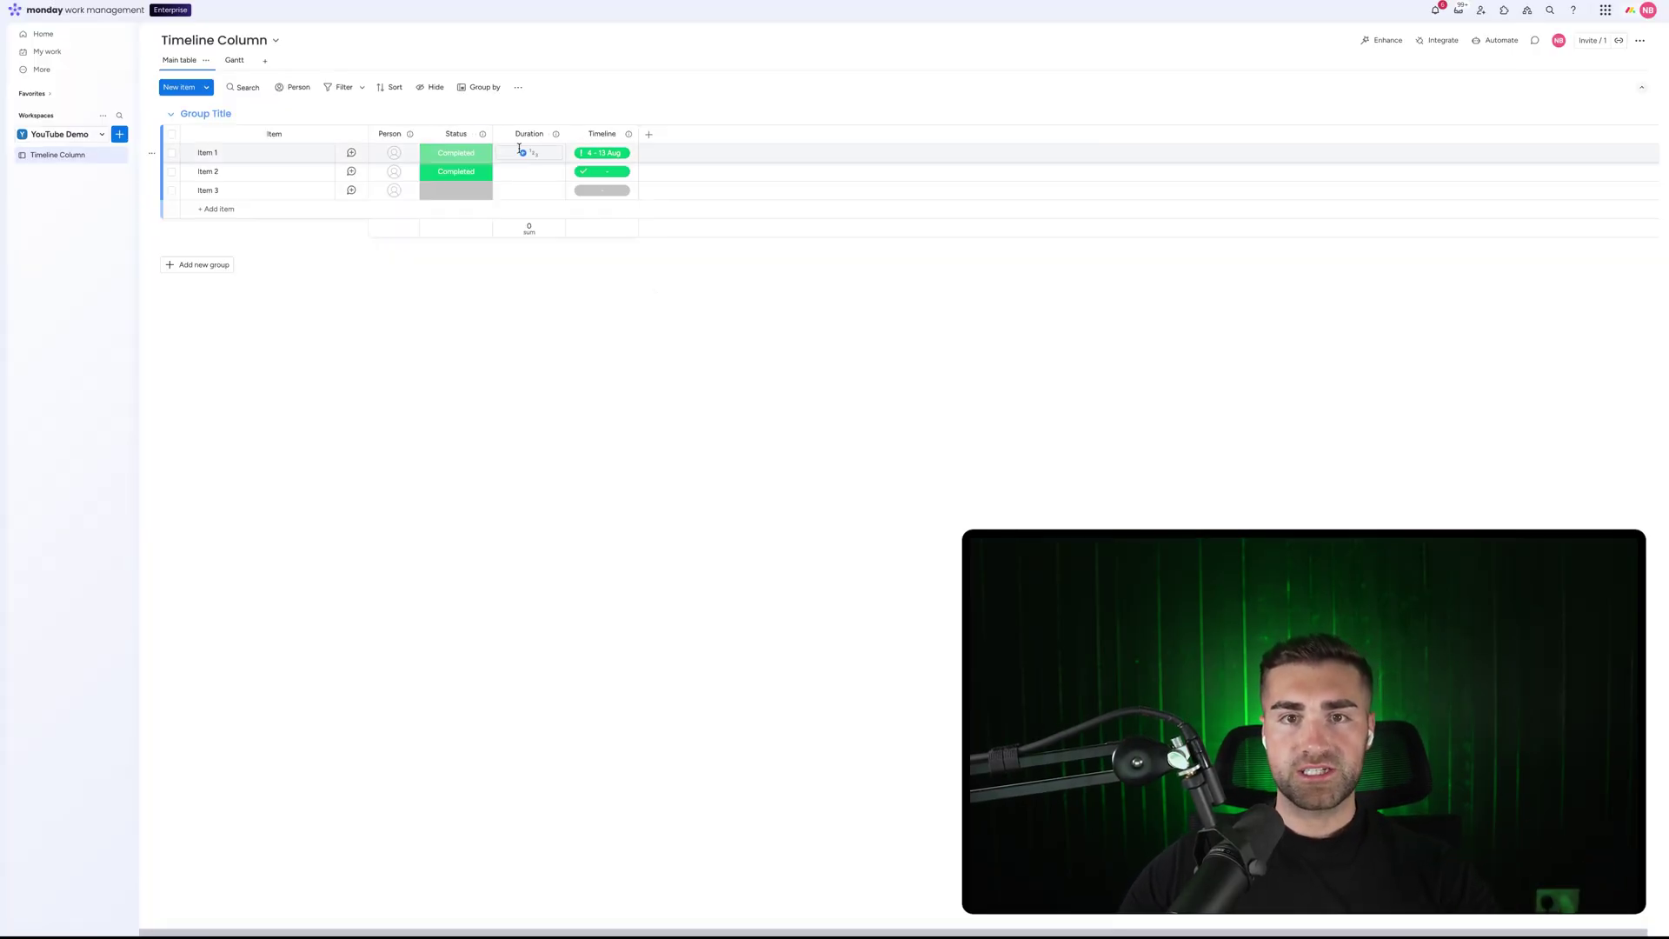
Step: Set Item 2's timeline to 21–29 August 2025 and clear its status
{"action": "left_click", "coordinate": [588, 171]}
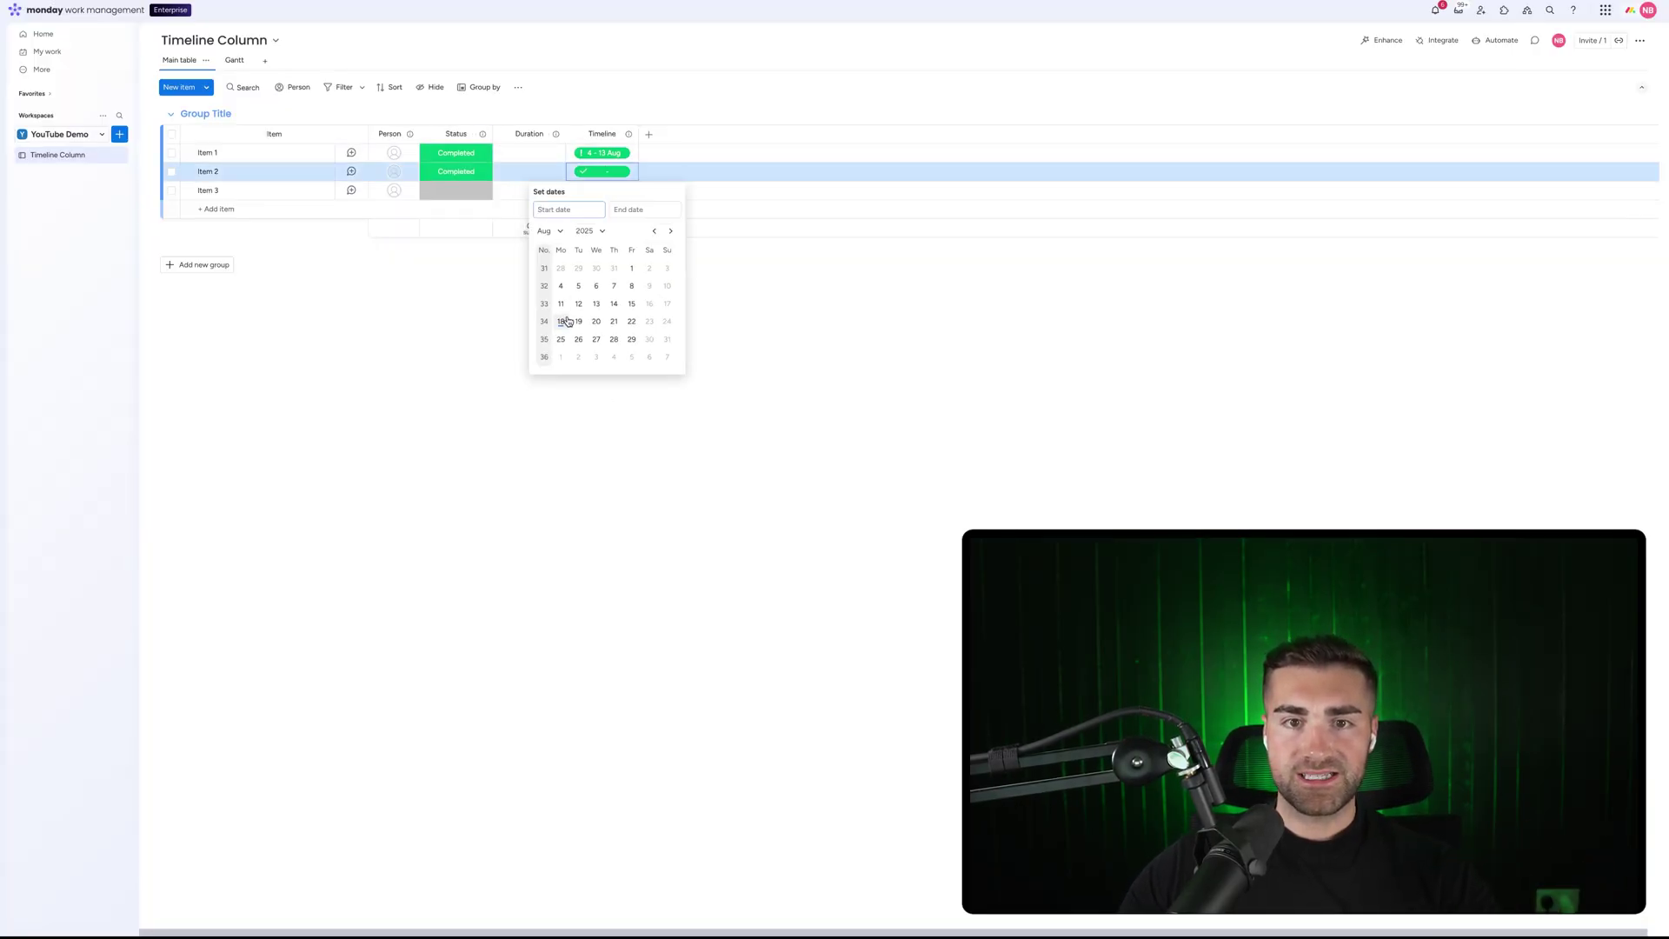
{"action": "left_click", "coordinate": [561, 322]}
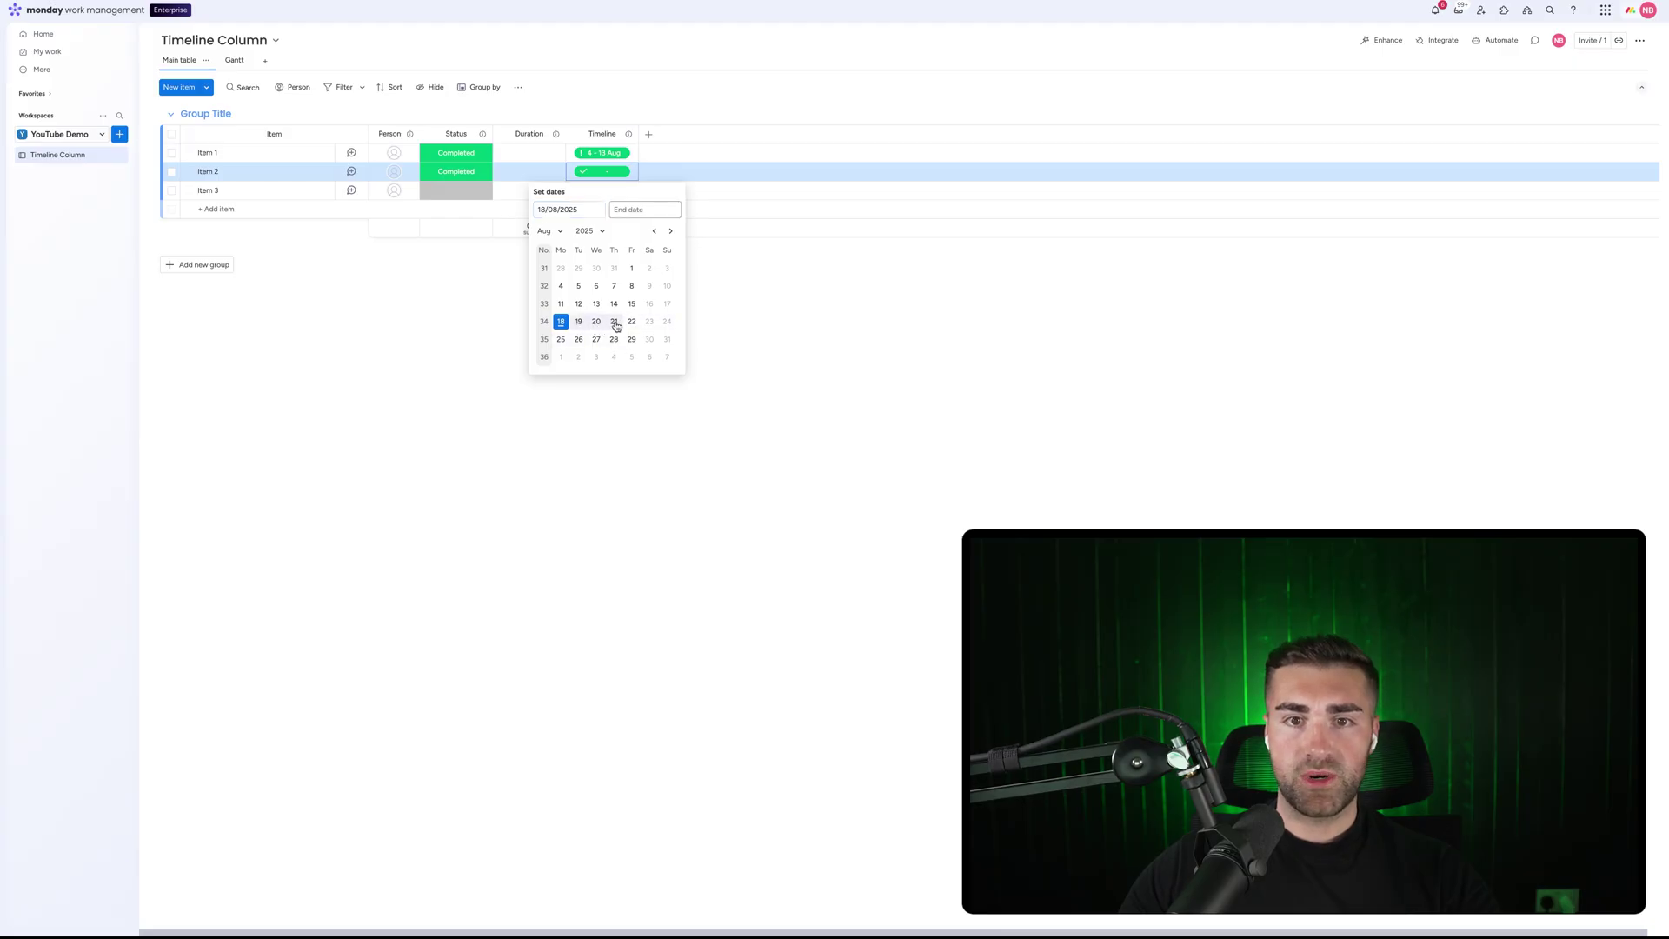
{"action": "left_click", "coordinate": [615, 322]}
{"action": "left_click", "coordinate": [614, 323]}
{"action": "left_click", "coordinate": [632, 339]}
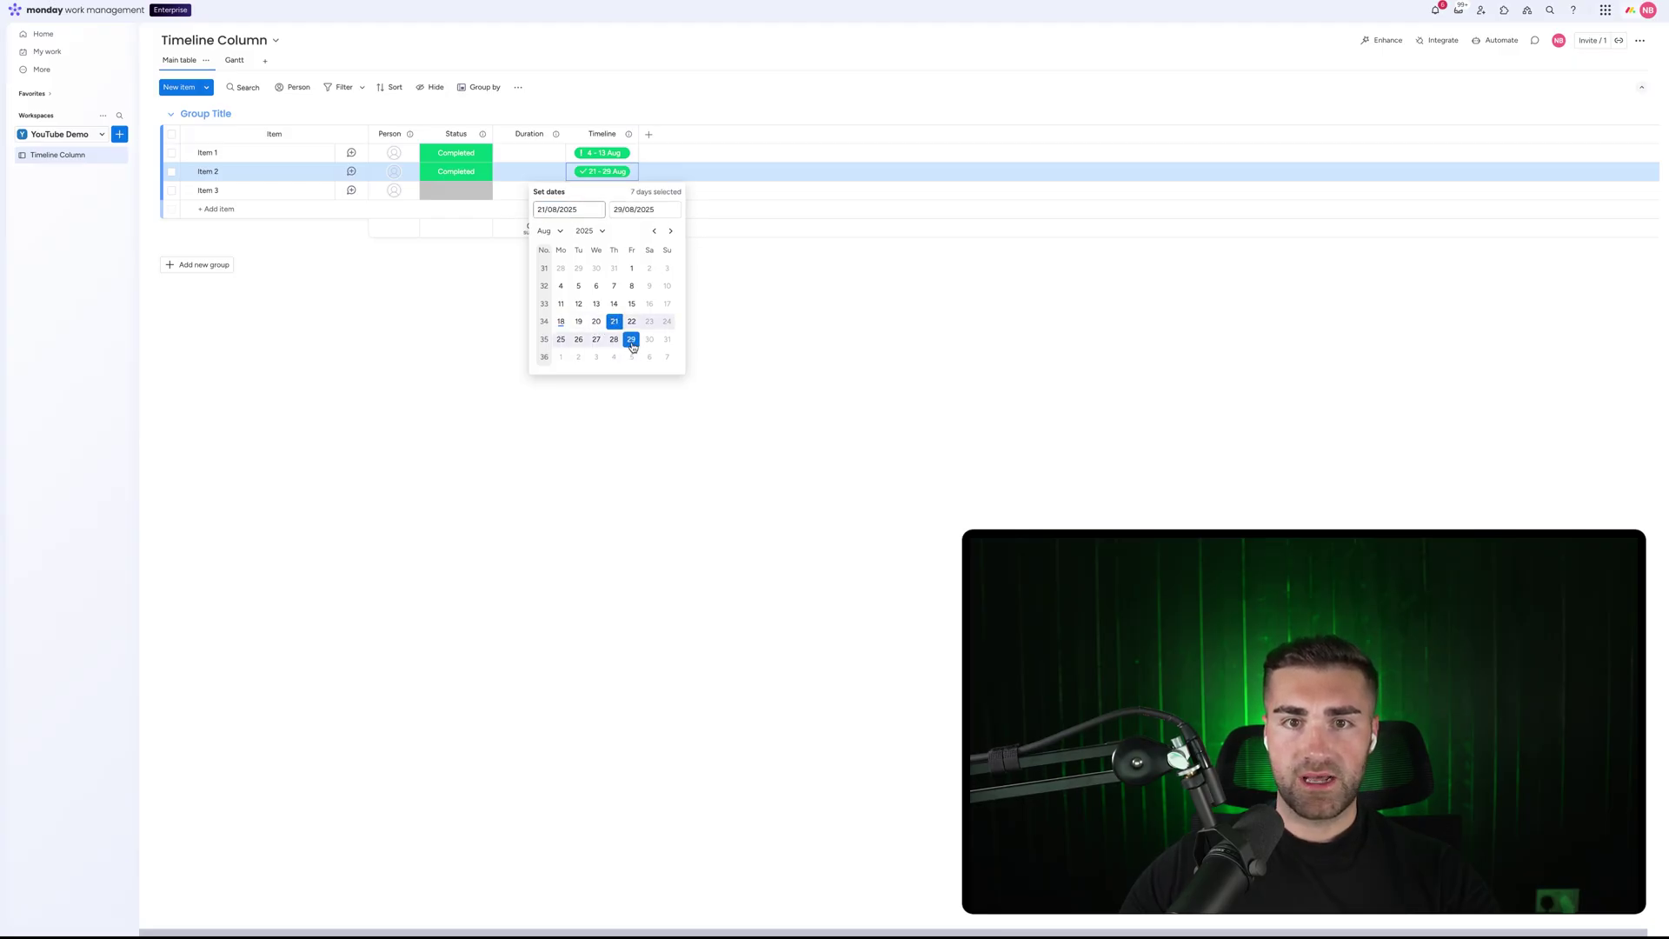
{"action": "left_click", "coordinate": [687, 490]}
{"action": "left_click", "coordinate": [456, 171]}
{"action": "left_click", "coordinate": [452, 225]}
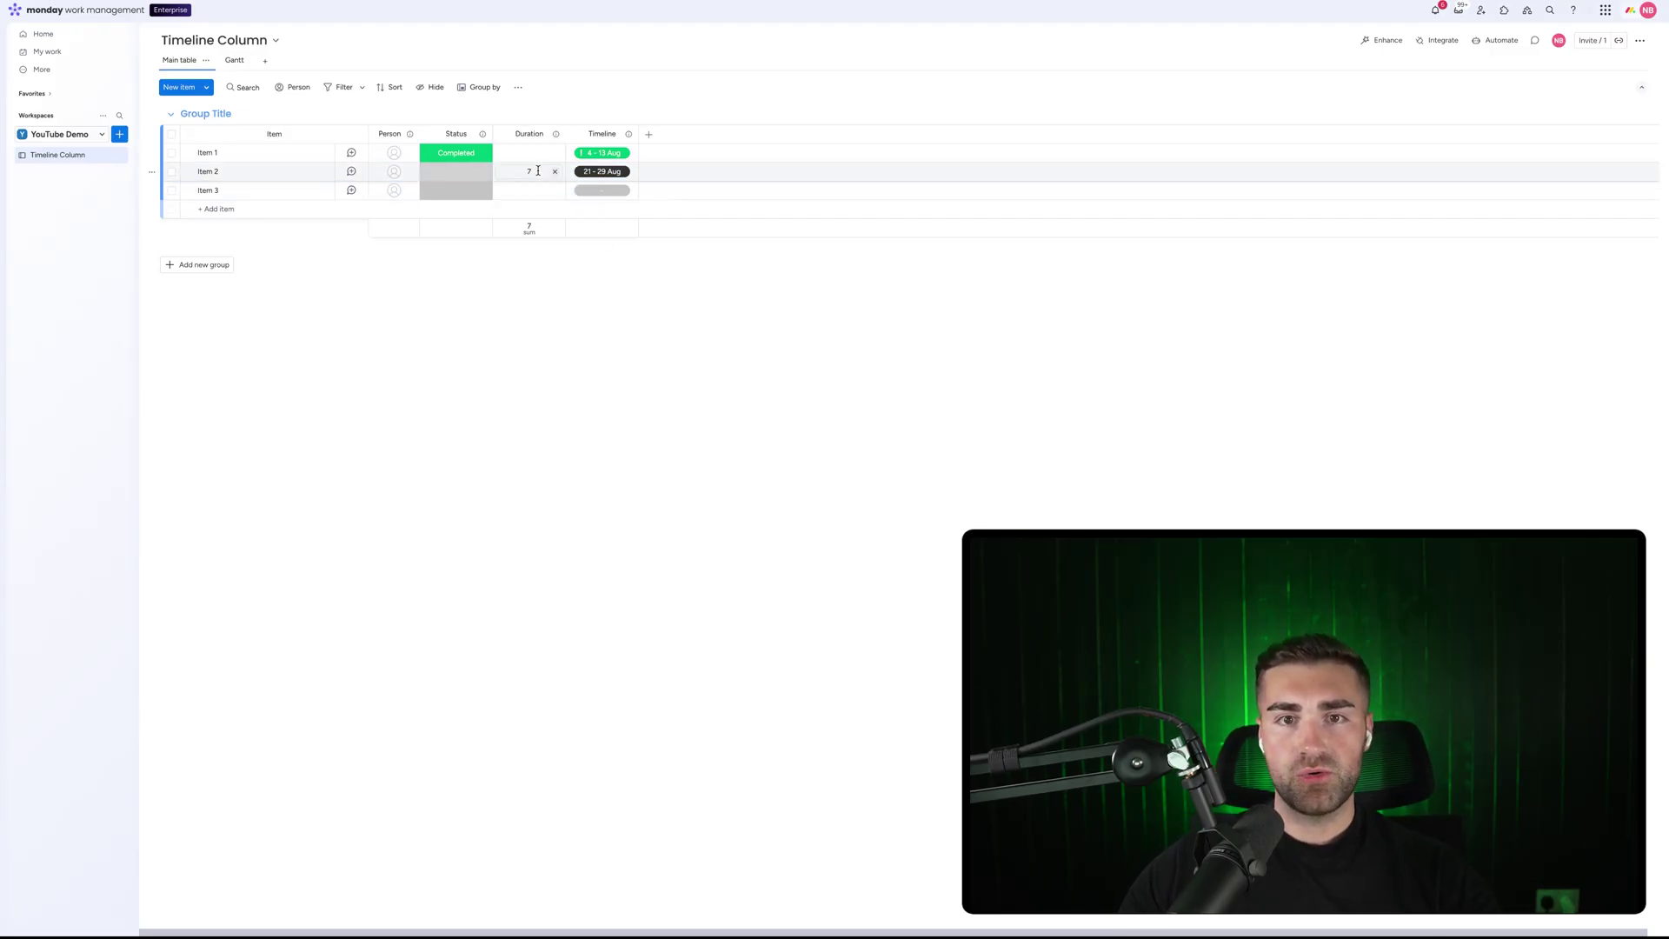
Step: Set Item 3's timeline to 25–29 August 2025
{"action": "left_click", "coordinate": [602, 190]}
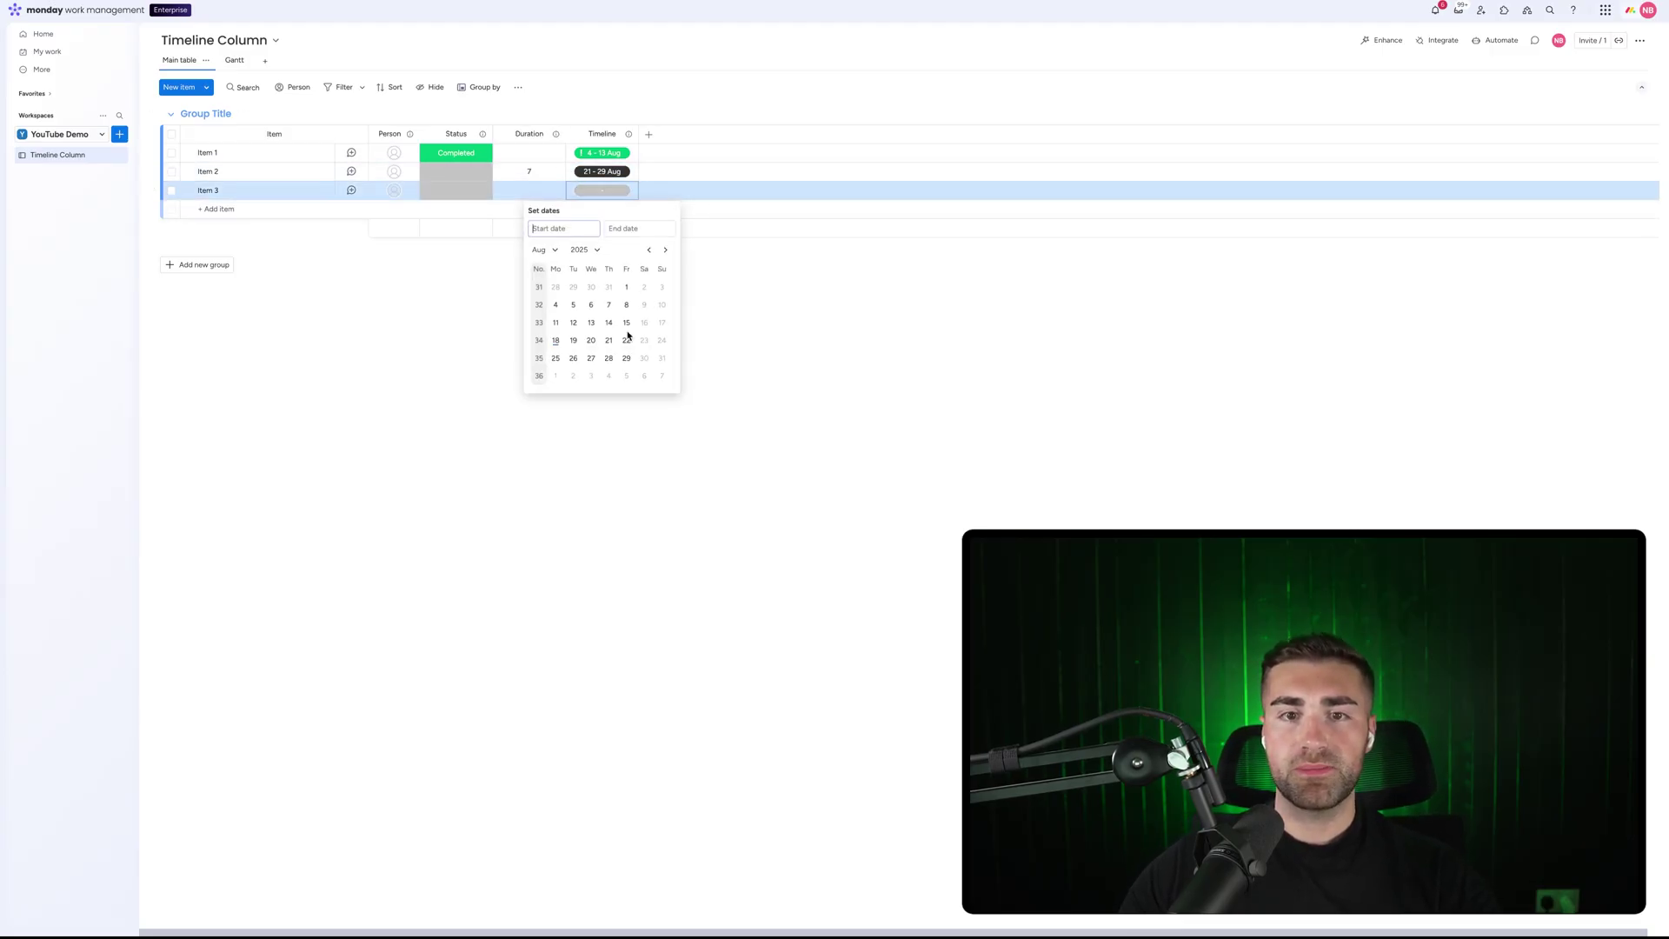
{"action": "left_click", "coordinate": [556, 358]}
{"action": "left_click", "coordinate": [625, 358]}
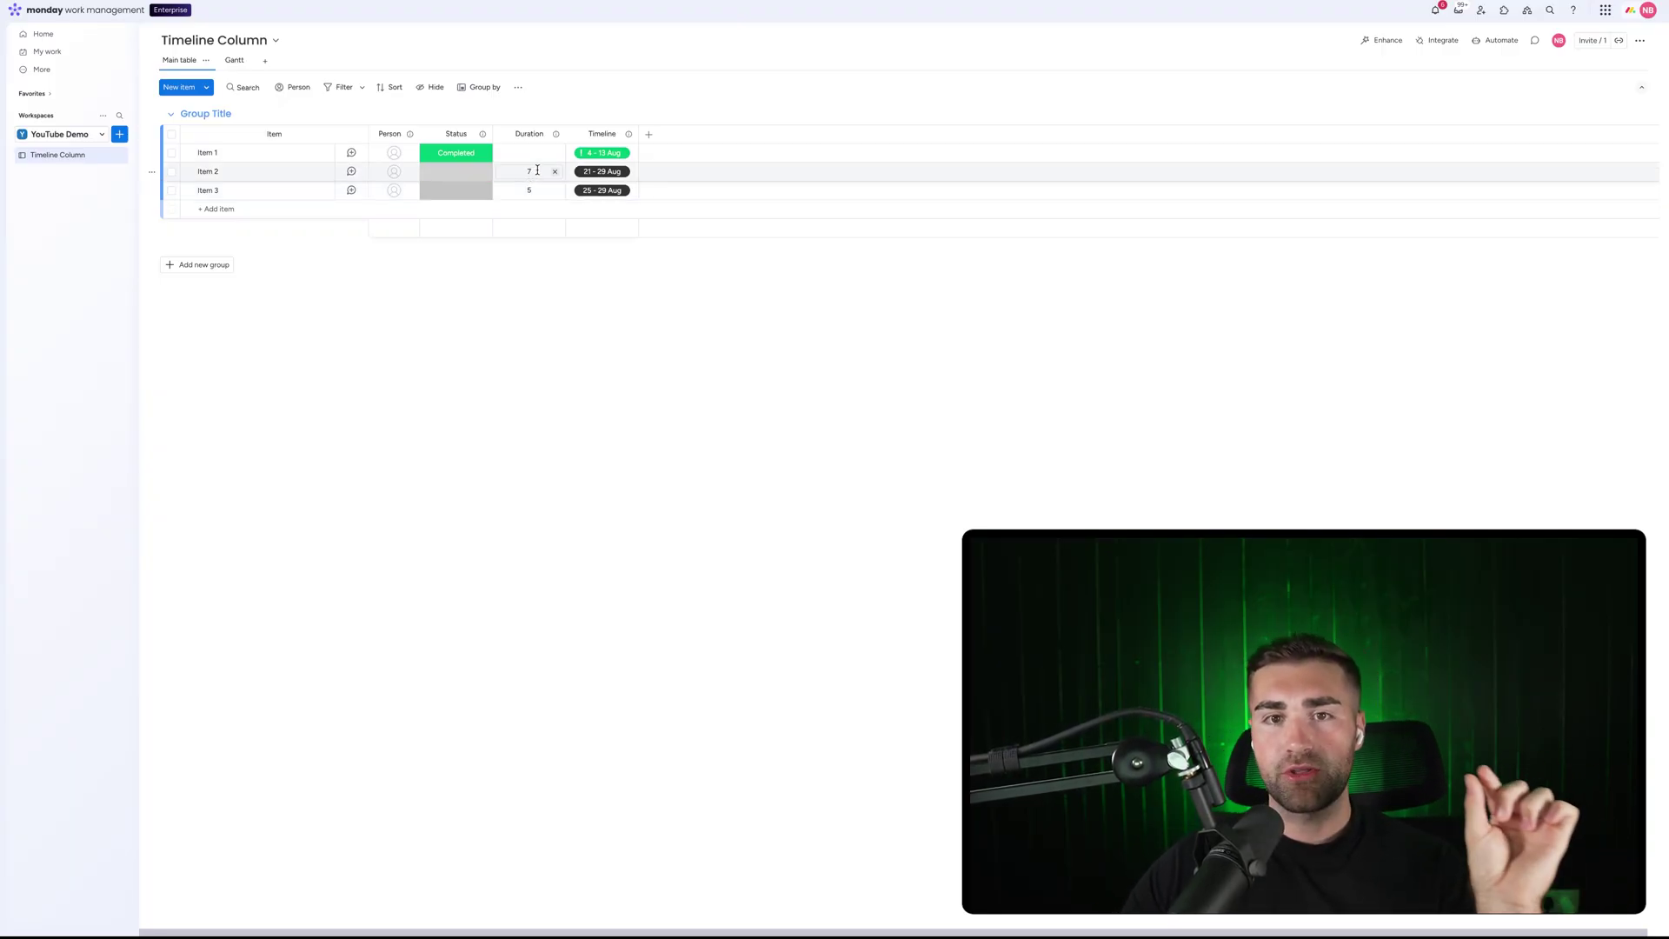
Step: Check the days counted in Item 2's timeline and enable weekends in the Timeline column's settings
{"action": "left_click", "coordinate": [585, 173]}
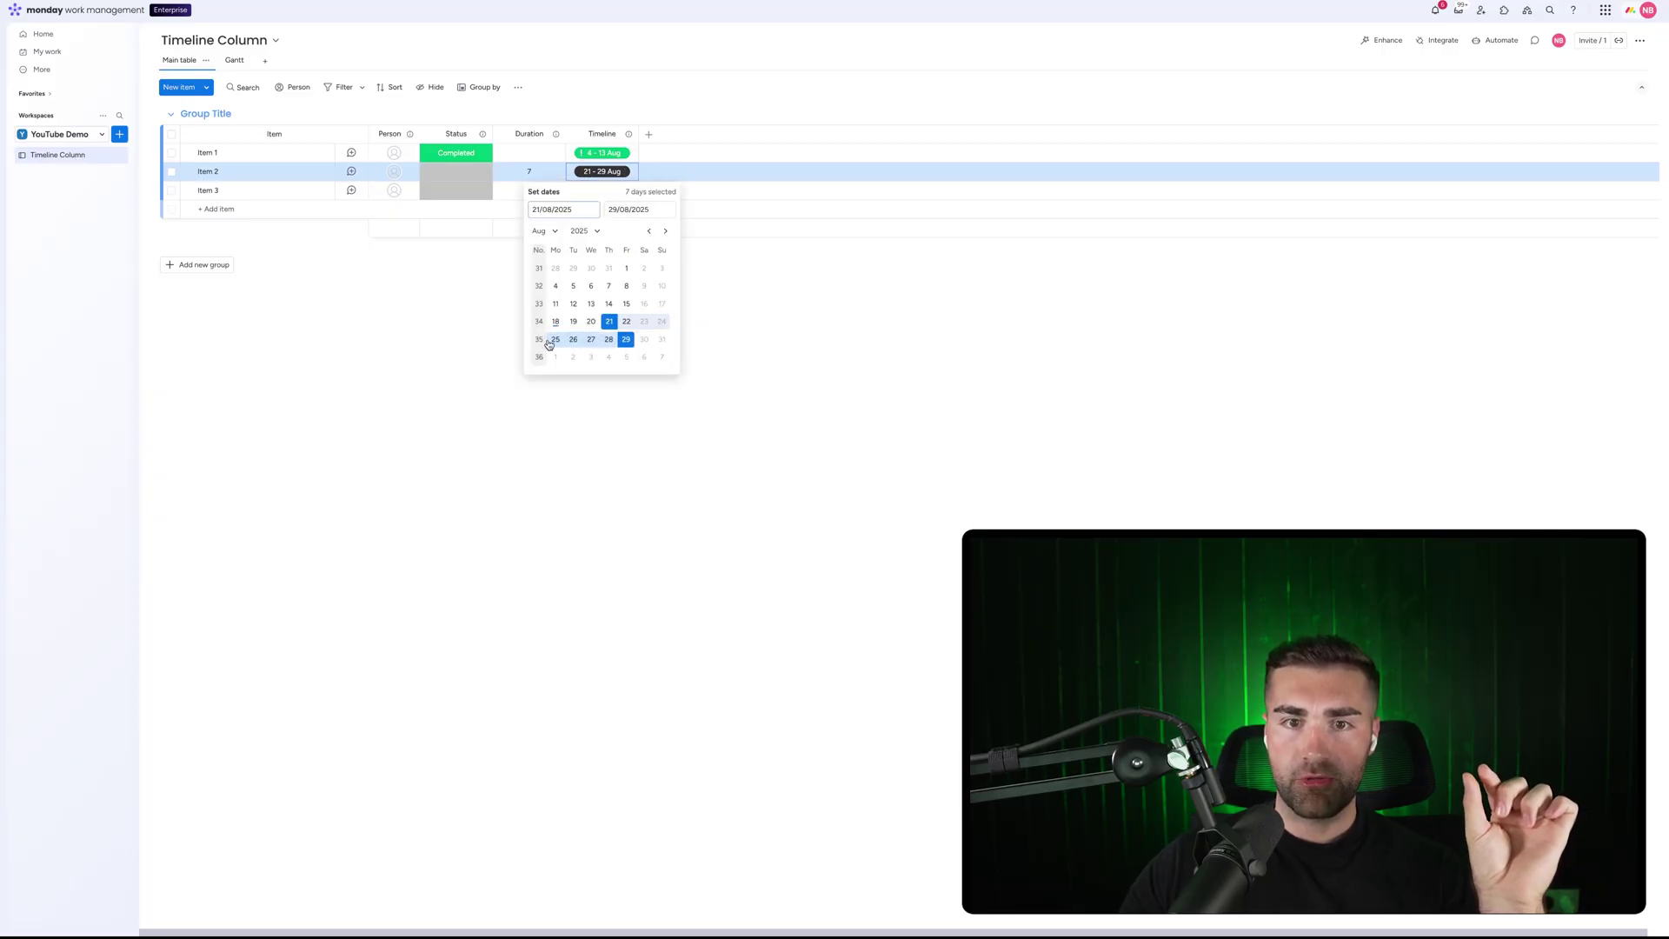
{"action": "left_click", "coordinate": [727, 354]}
{"action": "left_click", "coordinate": [628, 134]}
{"action": "mouse_move", "coordinate": [669, 140]}
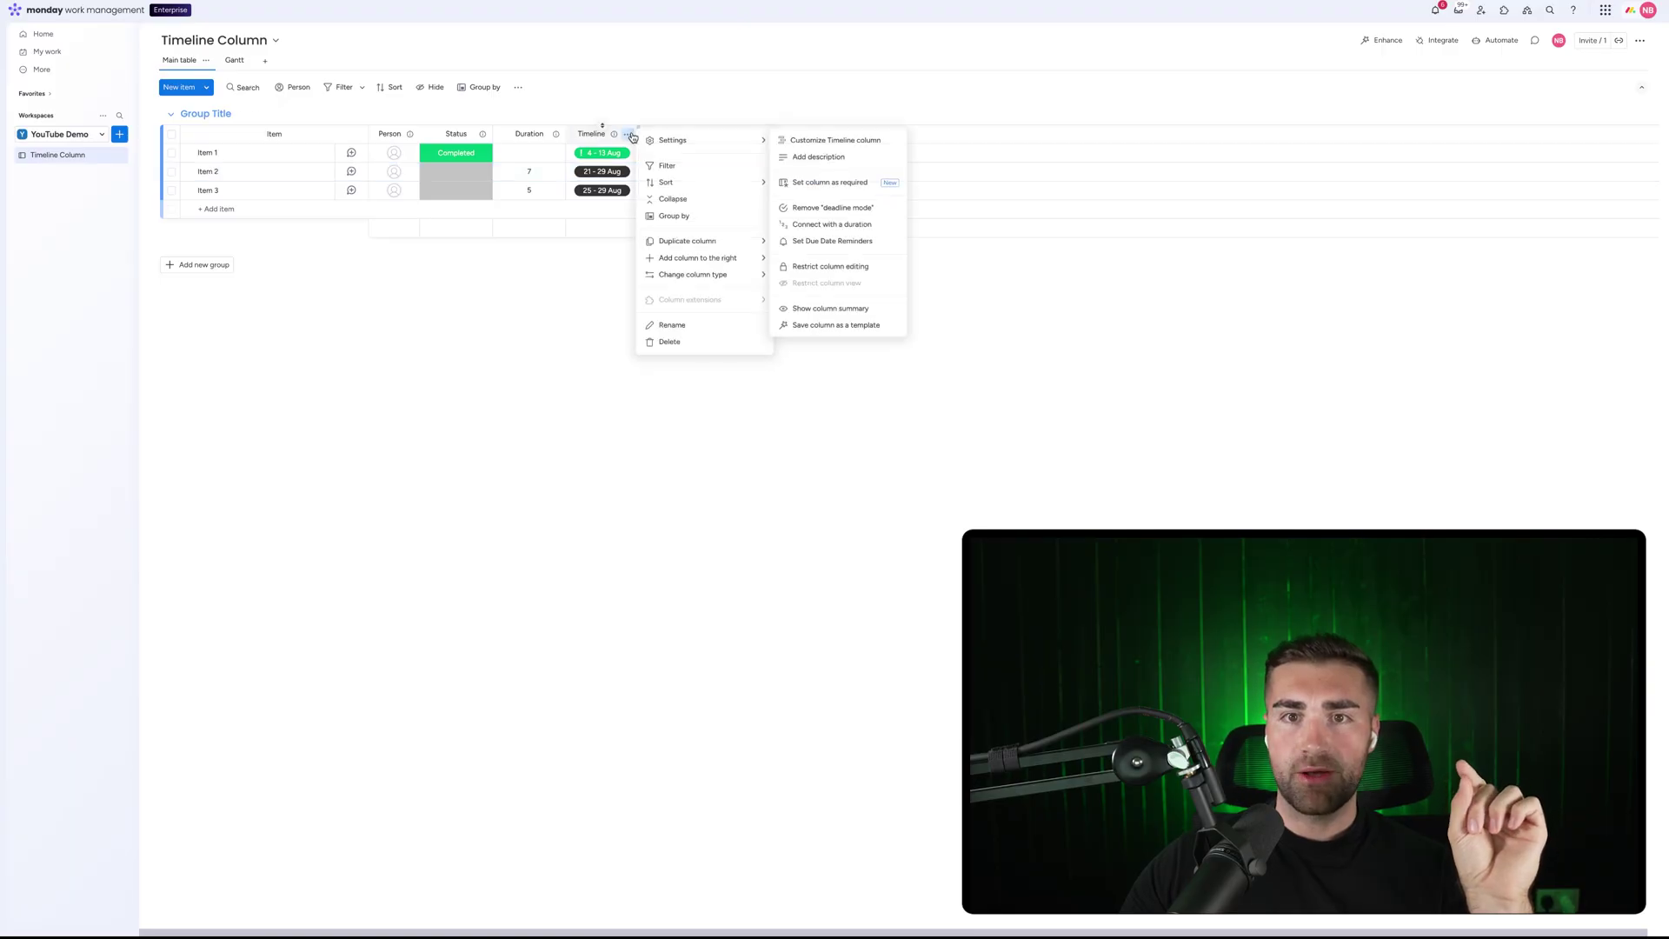
{"action": "left_click", "coordinate": [833, 145]}
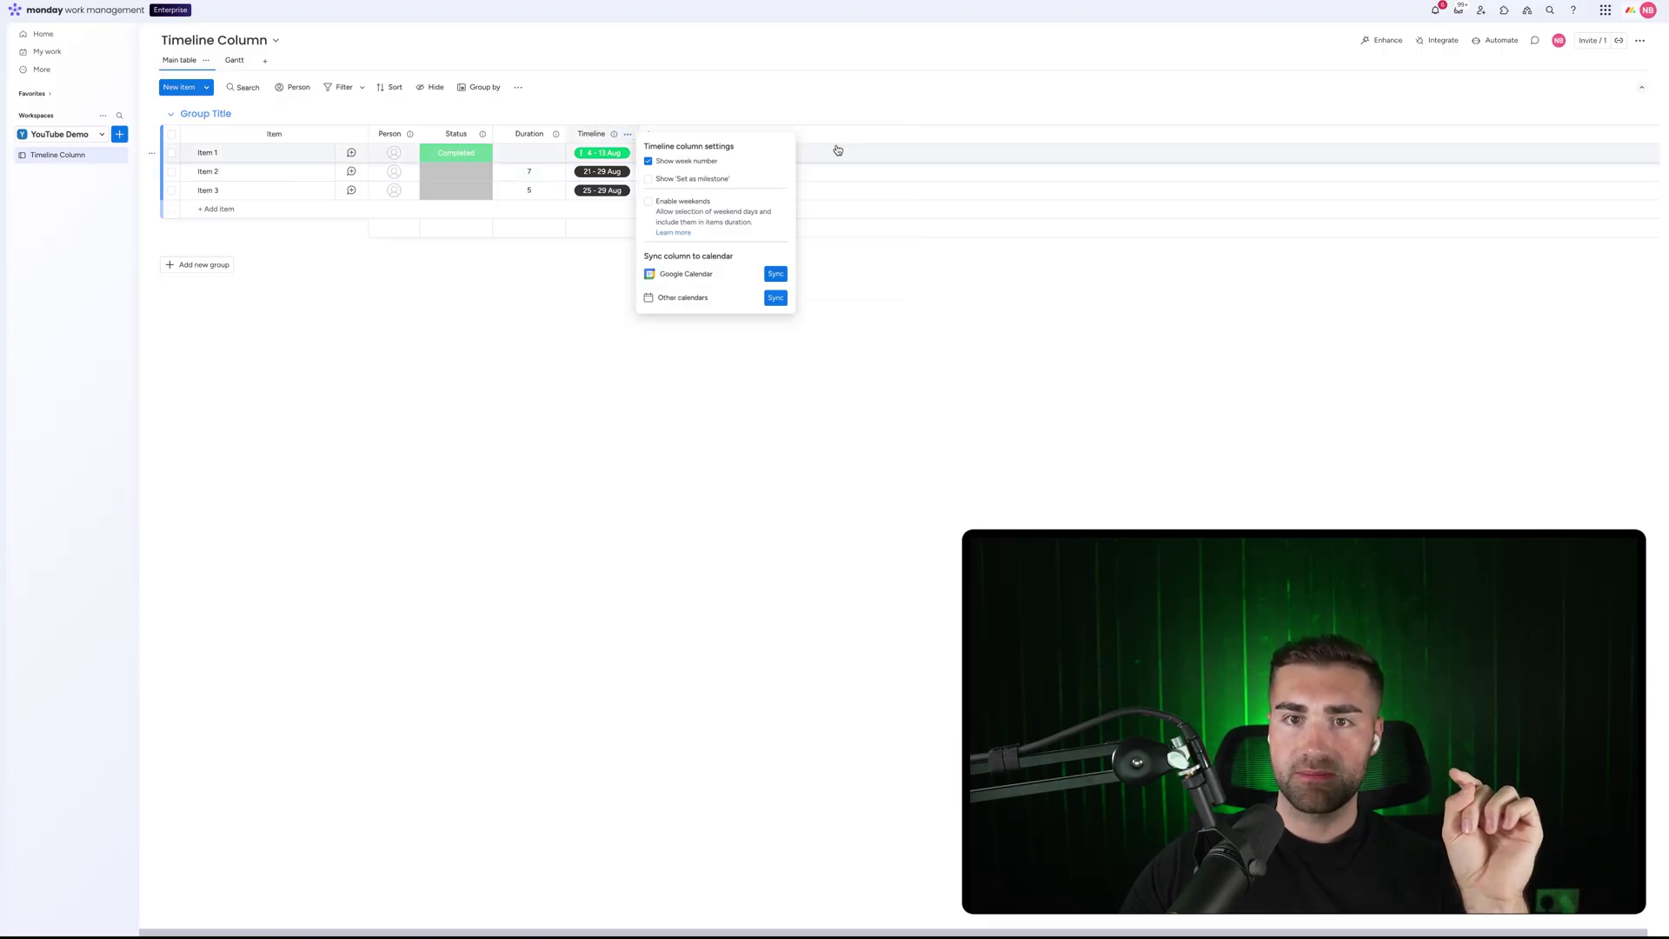
{"action": "left_click", "coordinate": [510, 312]}
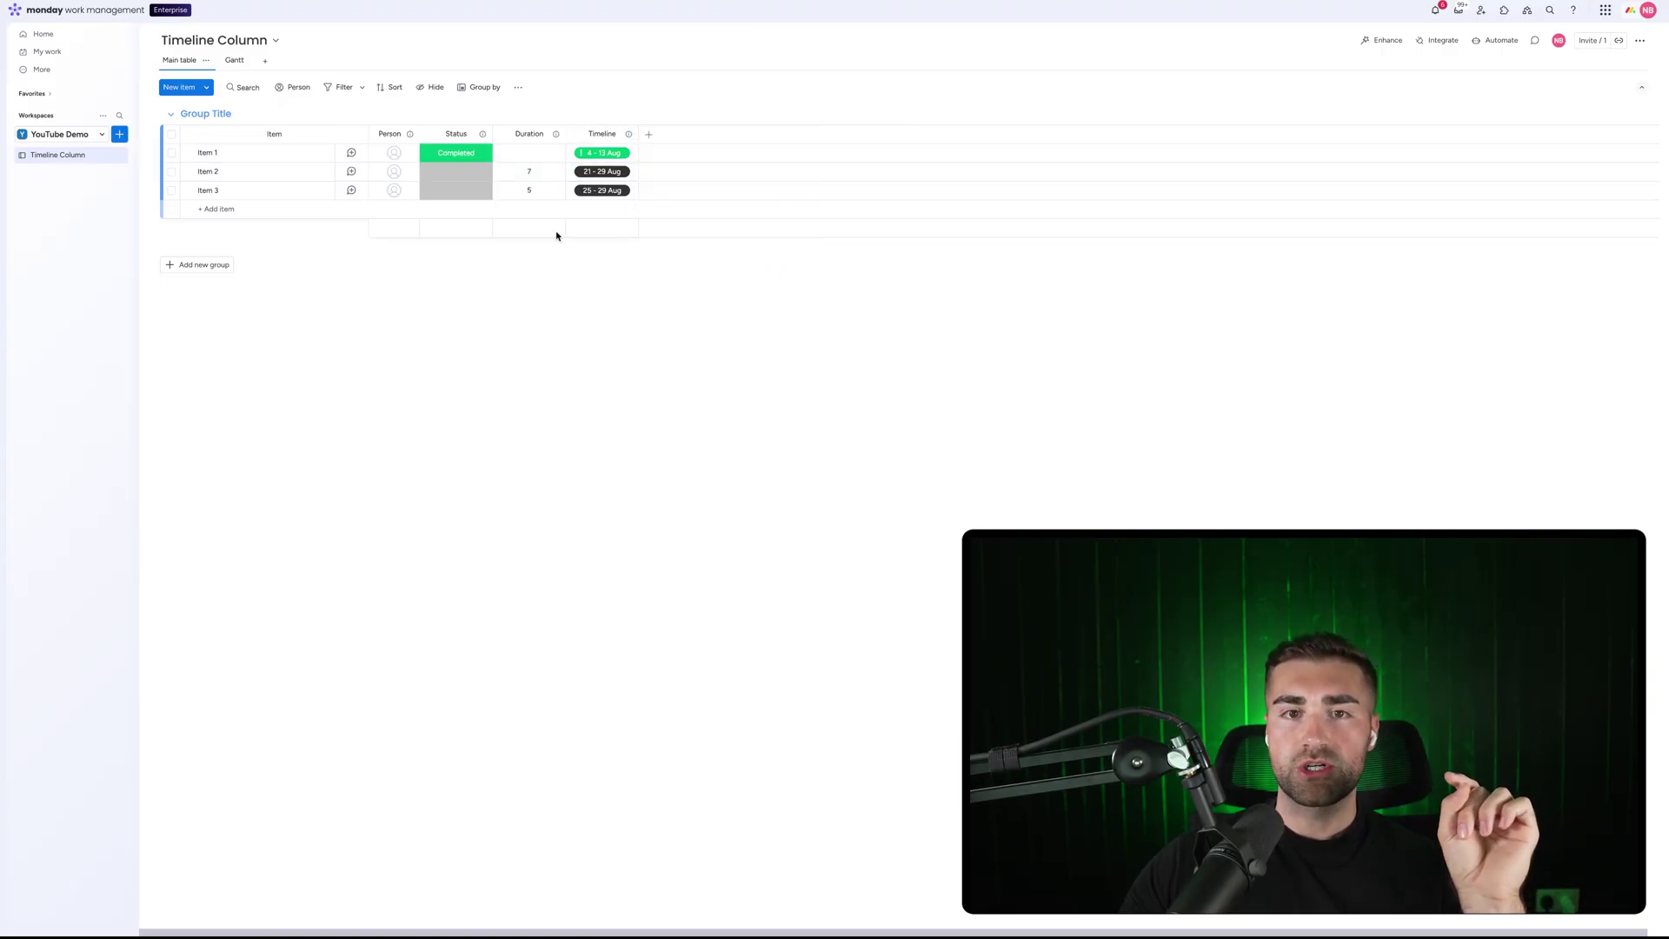
Step: Reselect 21–29 August 2025 as Item 2's timeline so that its duration includes the weekend days
{"action": "left_click", "coordinate": [613, 173]}
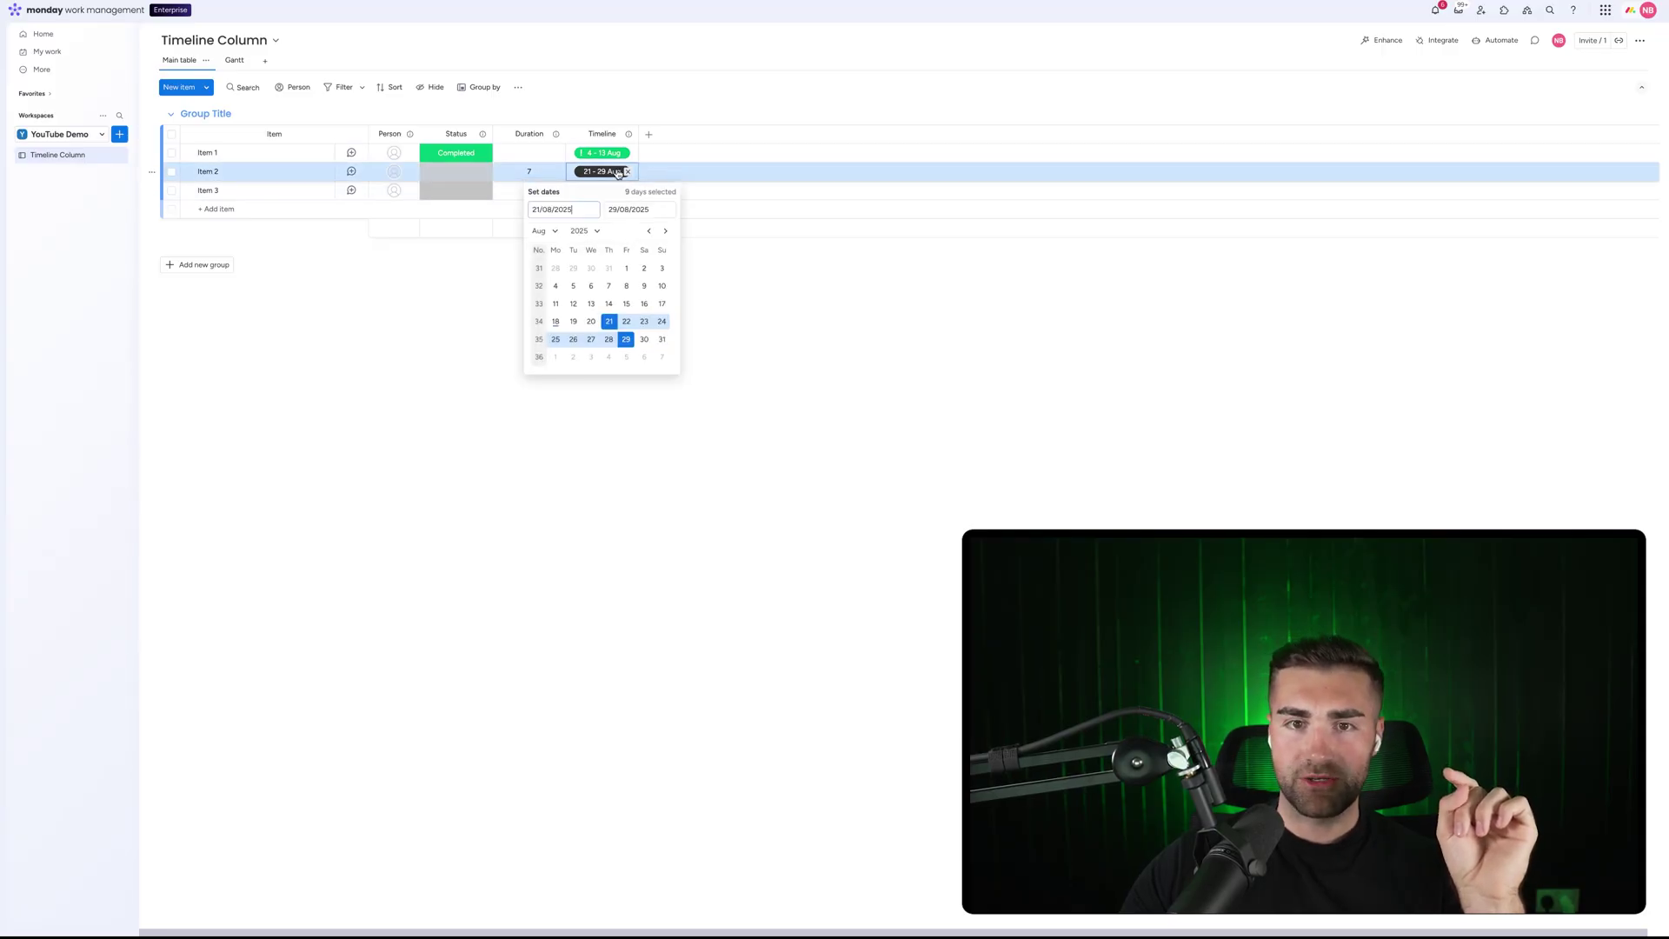
{"action": "left_click", "coordinate": [609, 321]}
{"action": "right_click", "coordinate": [622, 338]}
{"action": "key", "text": "Escape"}
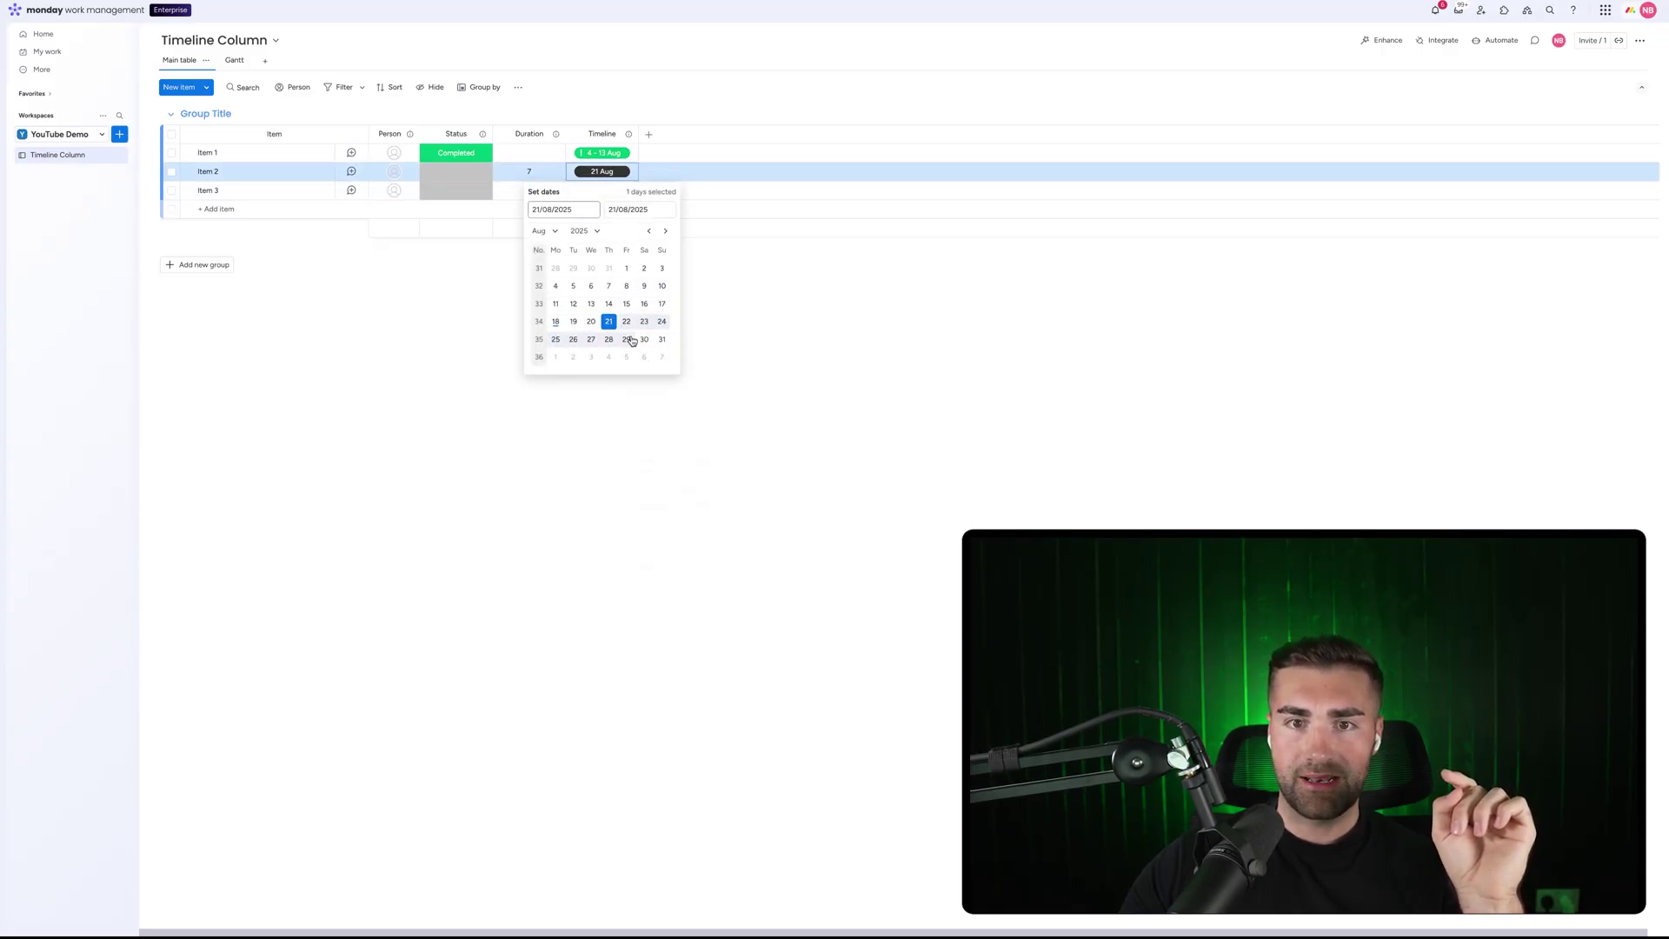
{"action": "left_click", "coordinate": [808, 325]}
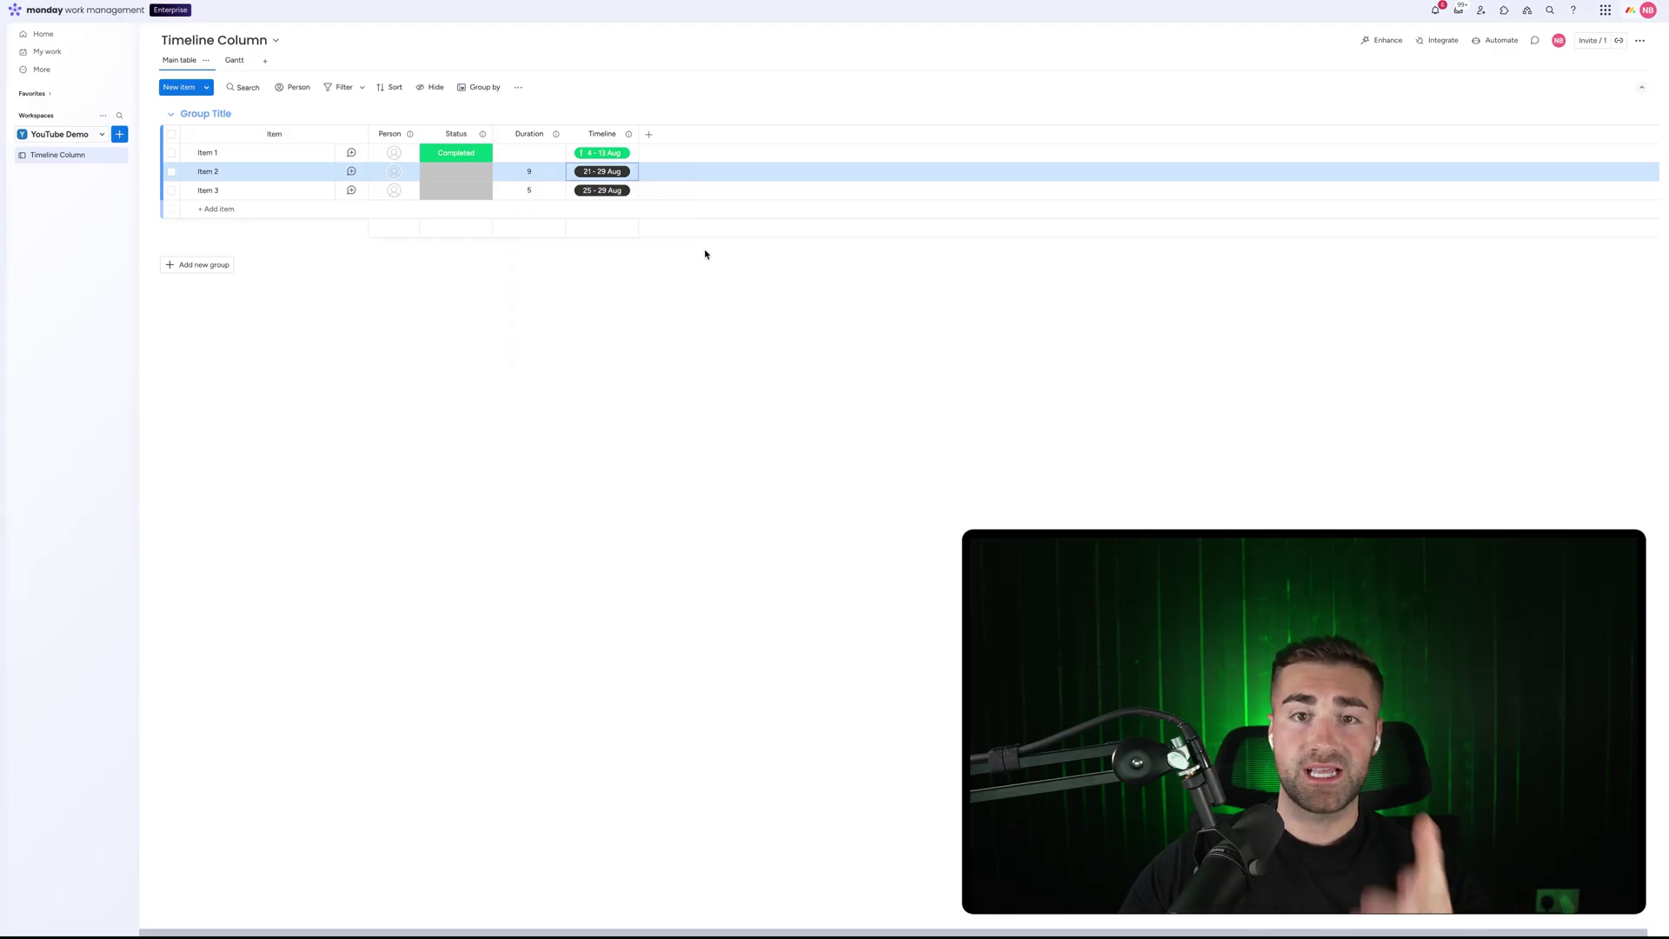
Step: Disable weekends in the Timeline column's settings and reselect 21–29 August 2025 as Item 2's timeline
{"action": "left_click", "coordinate": [601, 171]}
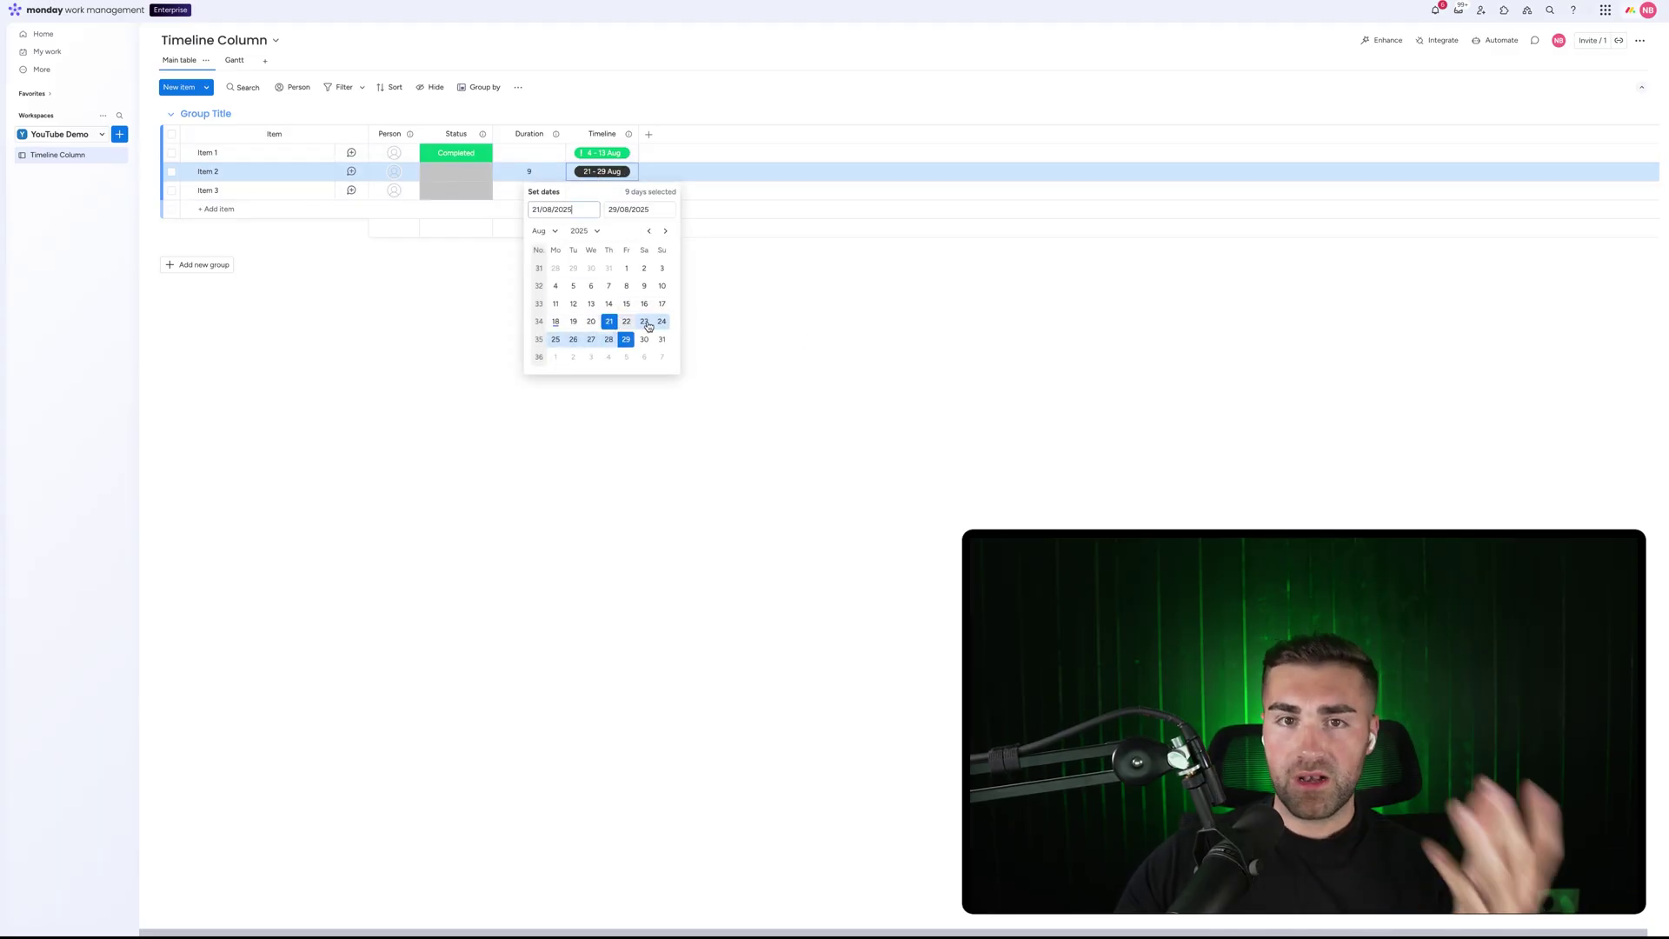
{"action": "left_click", "coordinate": [815, 305]}
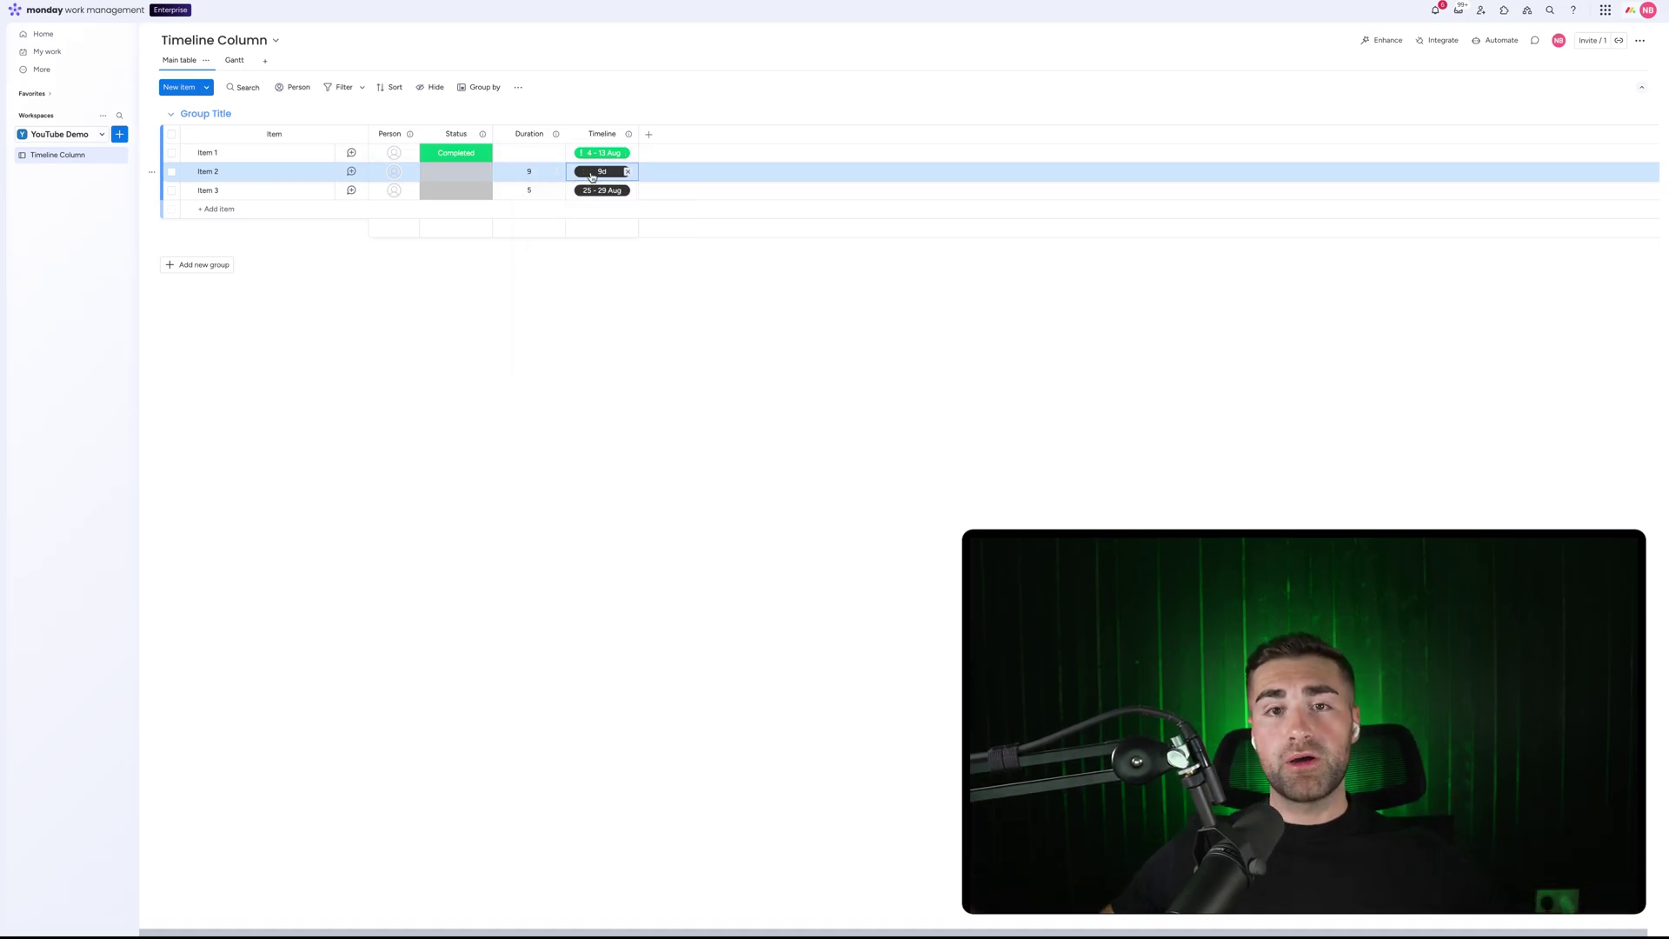
{"action": "left_click", "coordinate": [627, 134]}
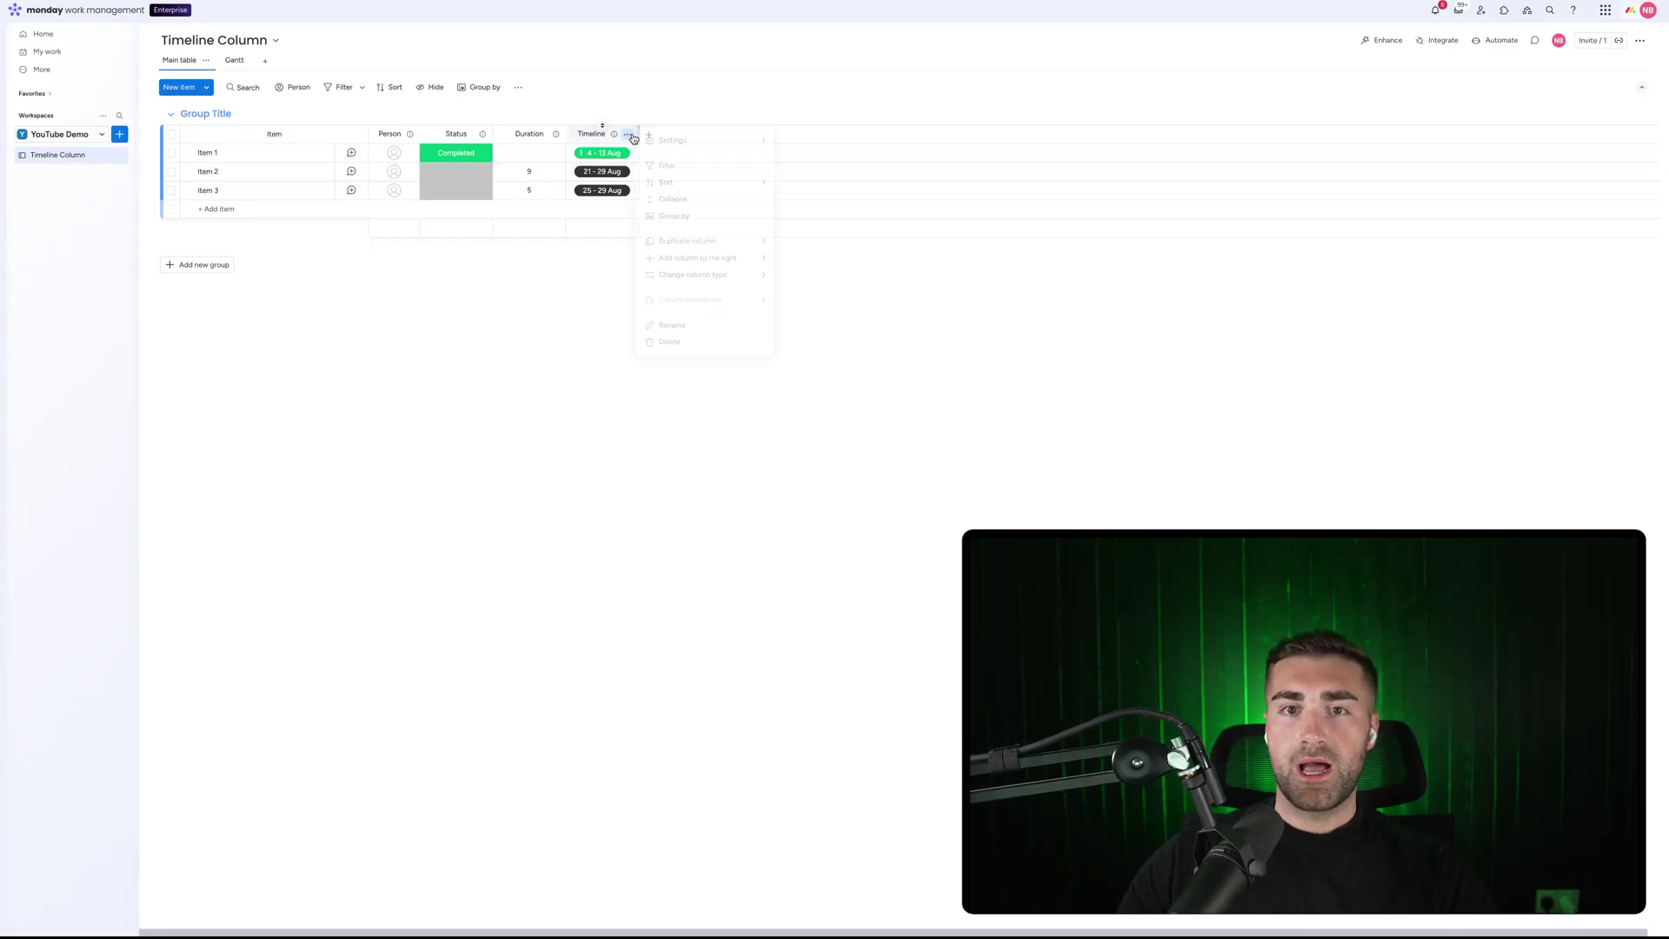
{"action": "mouse_move", "coordinate": [665, 139]}
{"action": "left_click", "coordinate": [804, 160]}
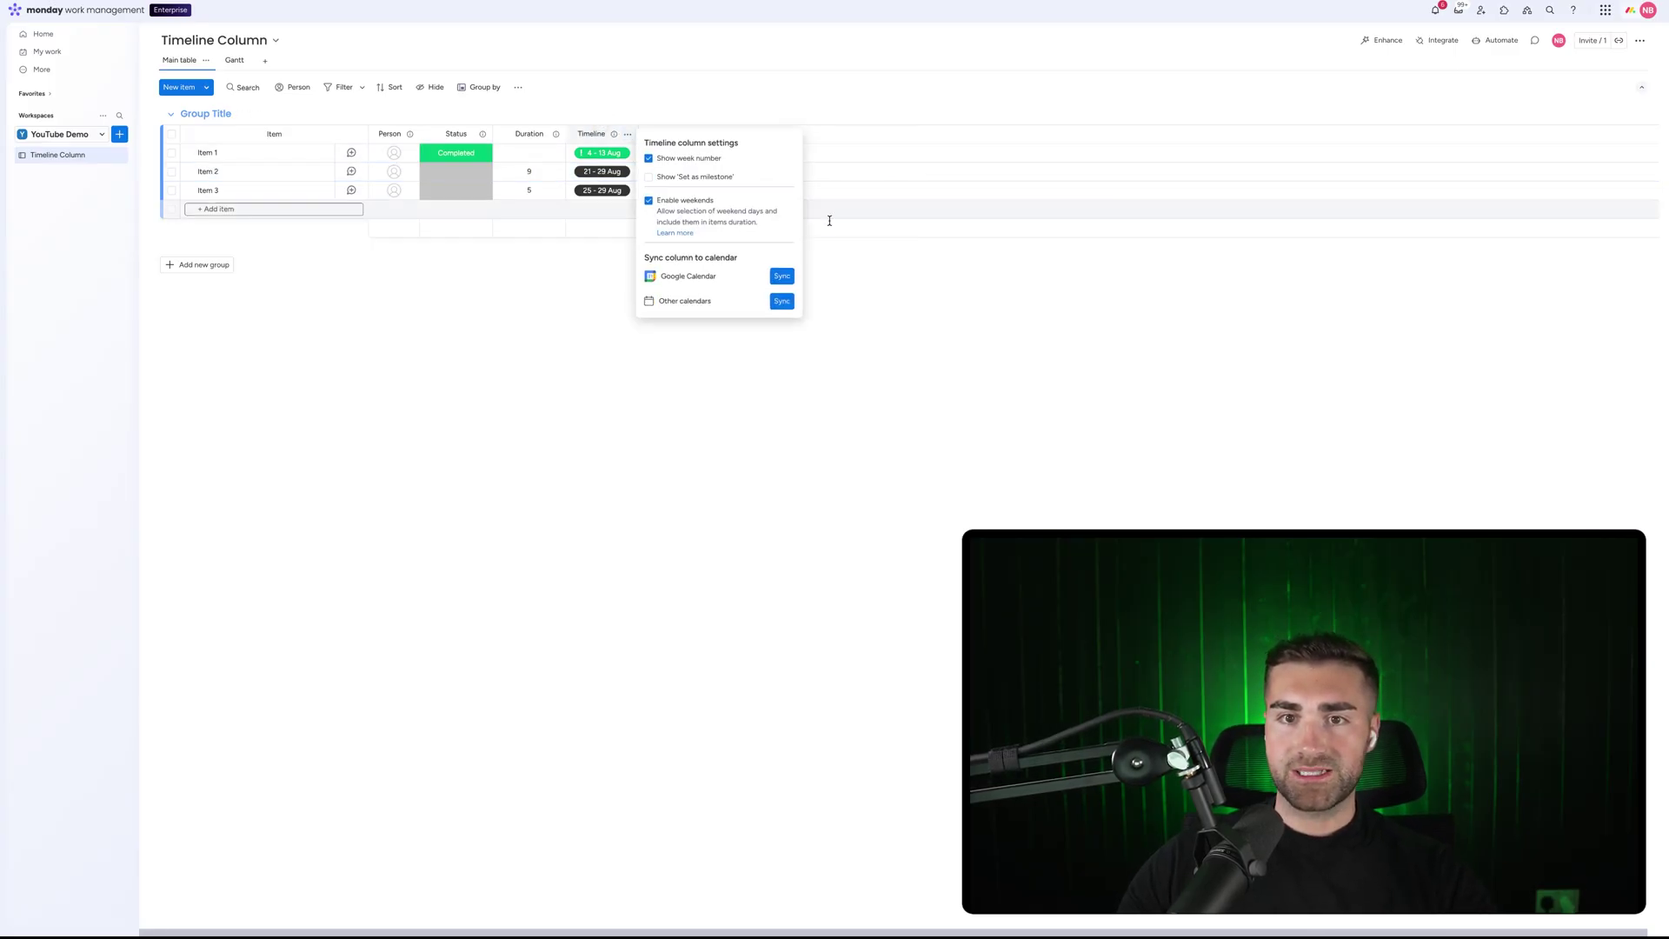
{"action": "left_click", "coordinate": [648, 201]}
{"action": "left_click", "coordinate": [934, 507]}
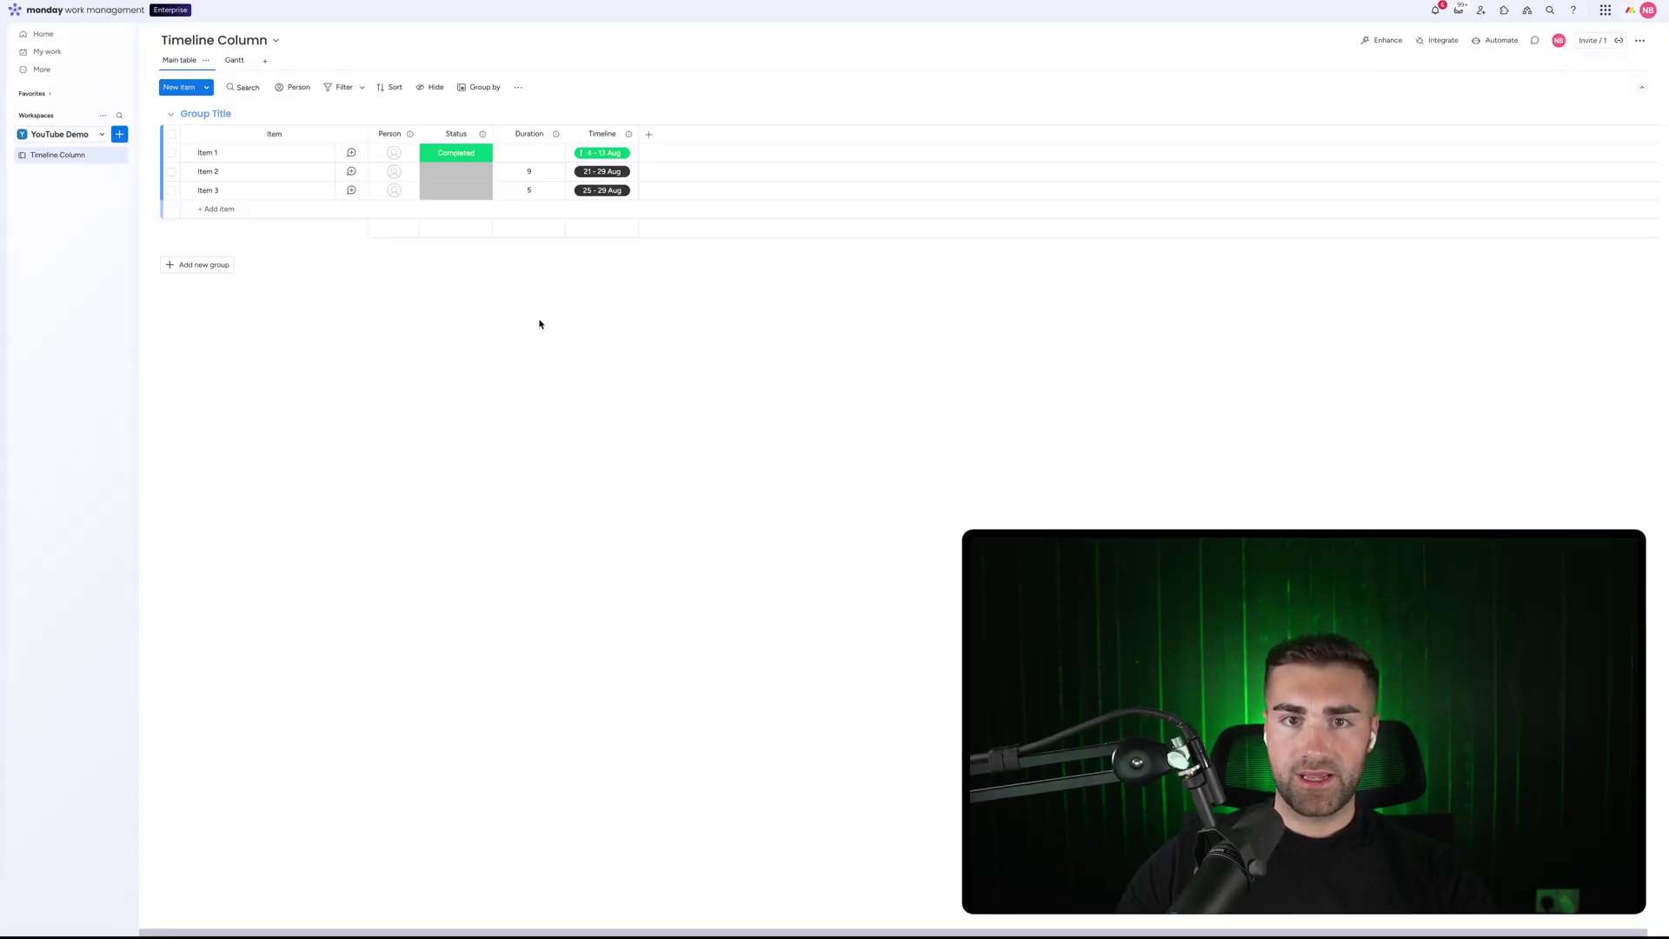
{"action": "left_click", "coordinate": [602, 172]}
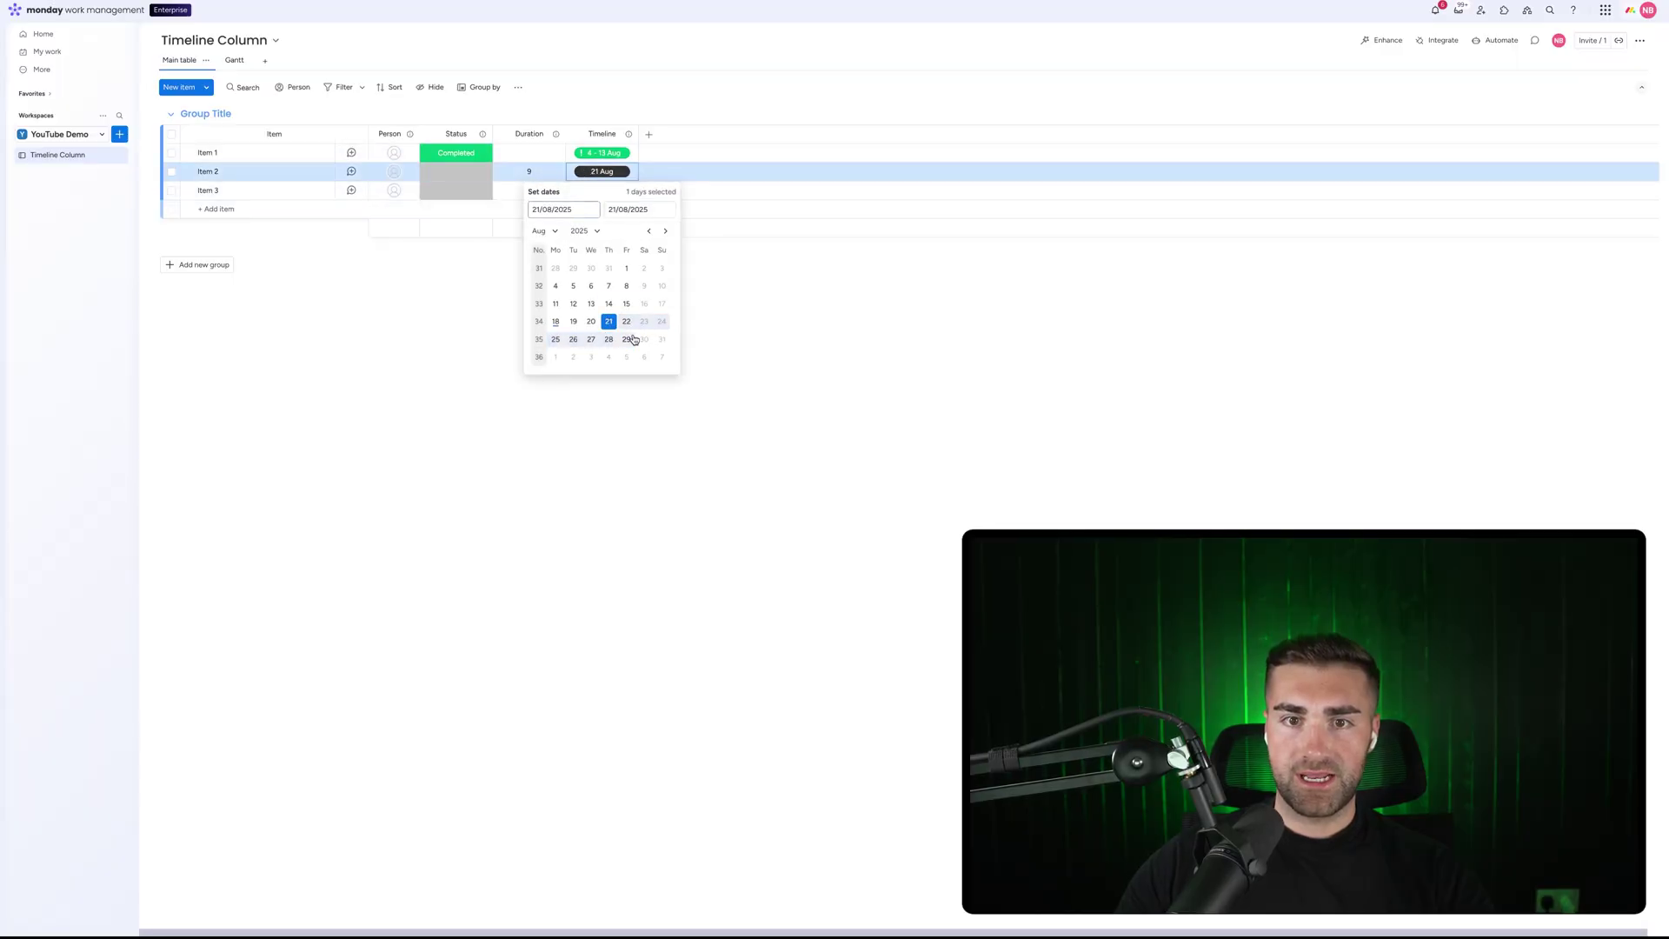
{"action": "left_click", "coordinate": [823, 339]}
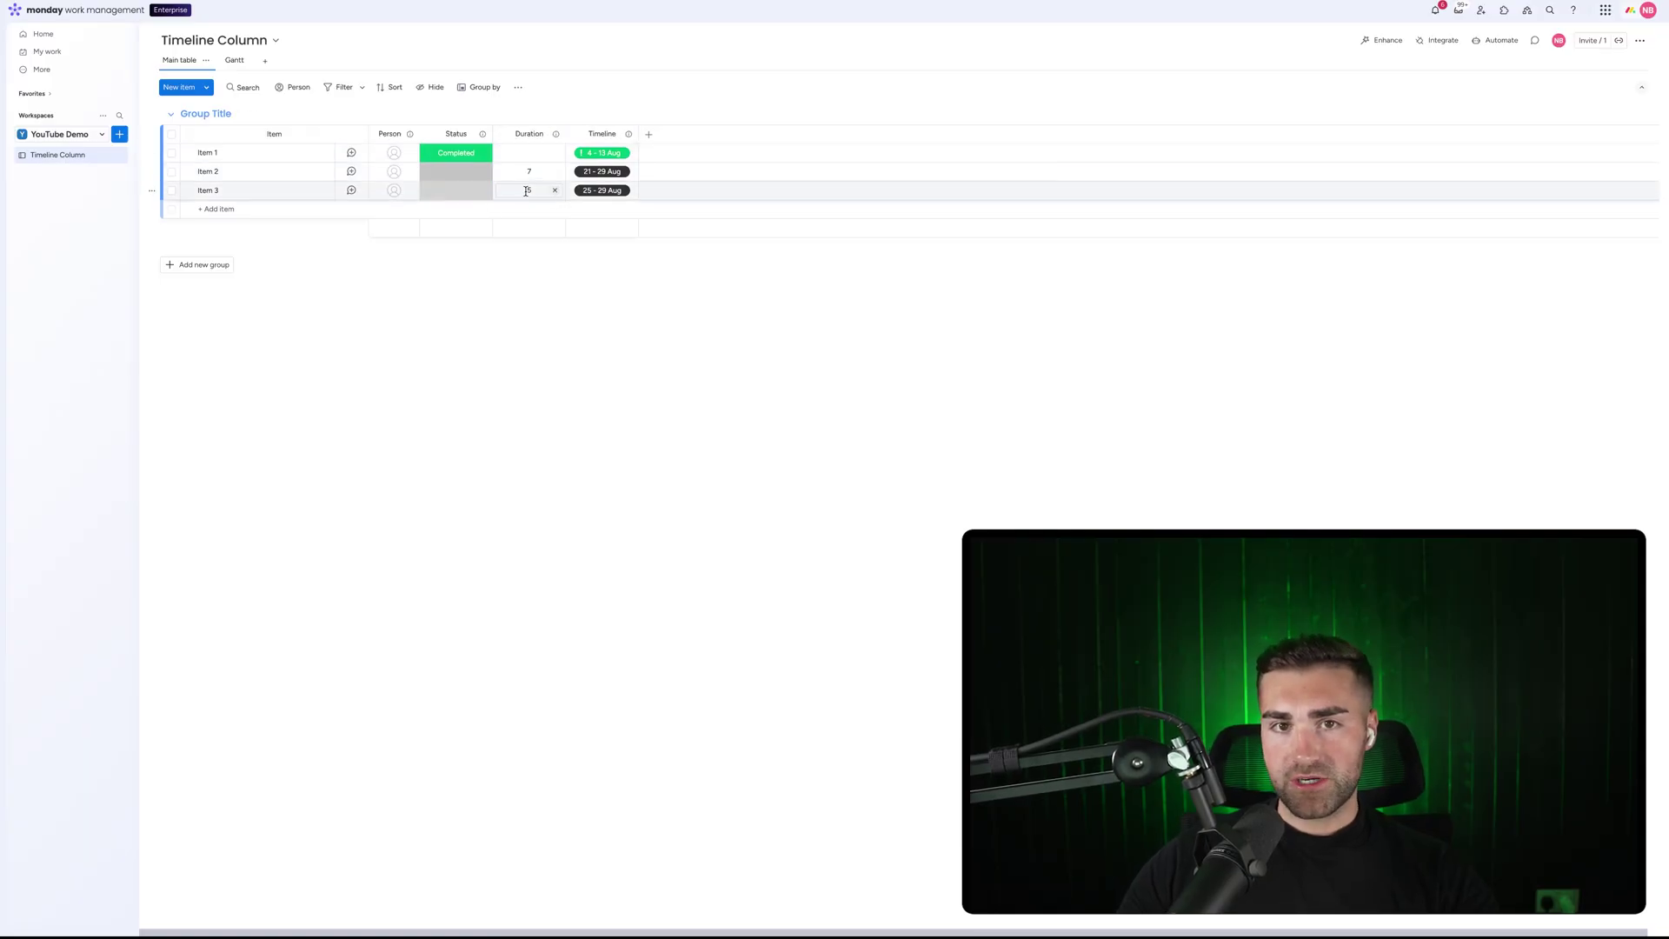
Step: Set Item 2's duration to 20 and widen the Timeline column to fit the full date range
{"action": "left_click", "coordinate": [553, 176]}
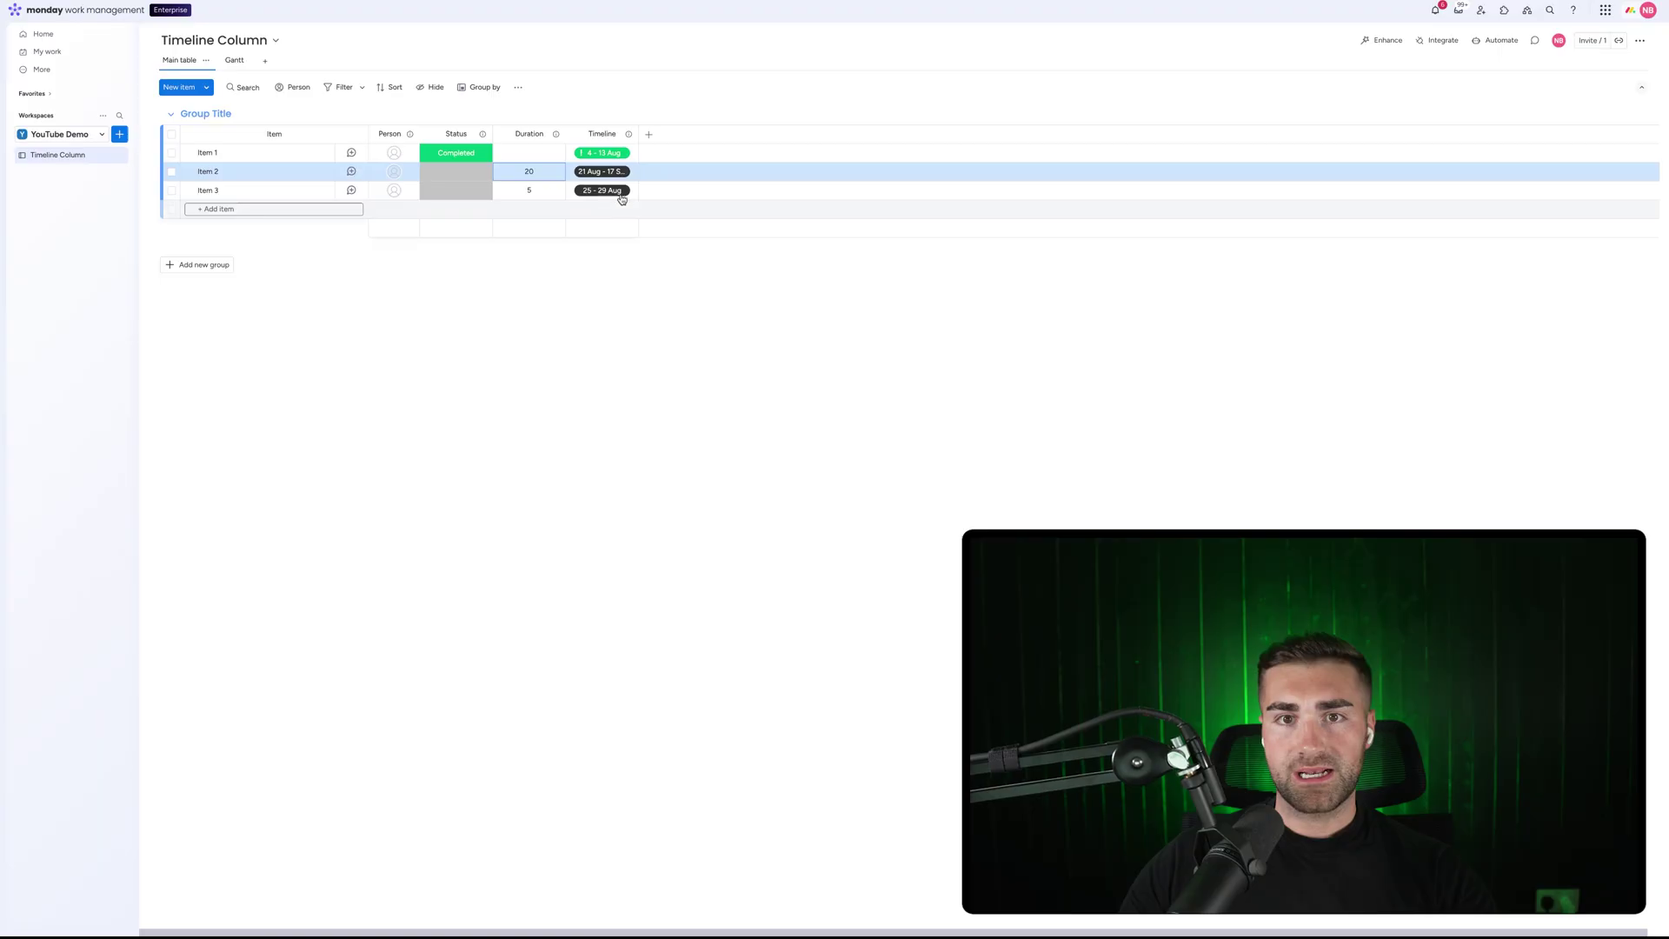
{"action": "left_click_drag", "start_coordinate": [663, 129], "coordinate": [691, 133]}
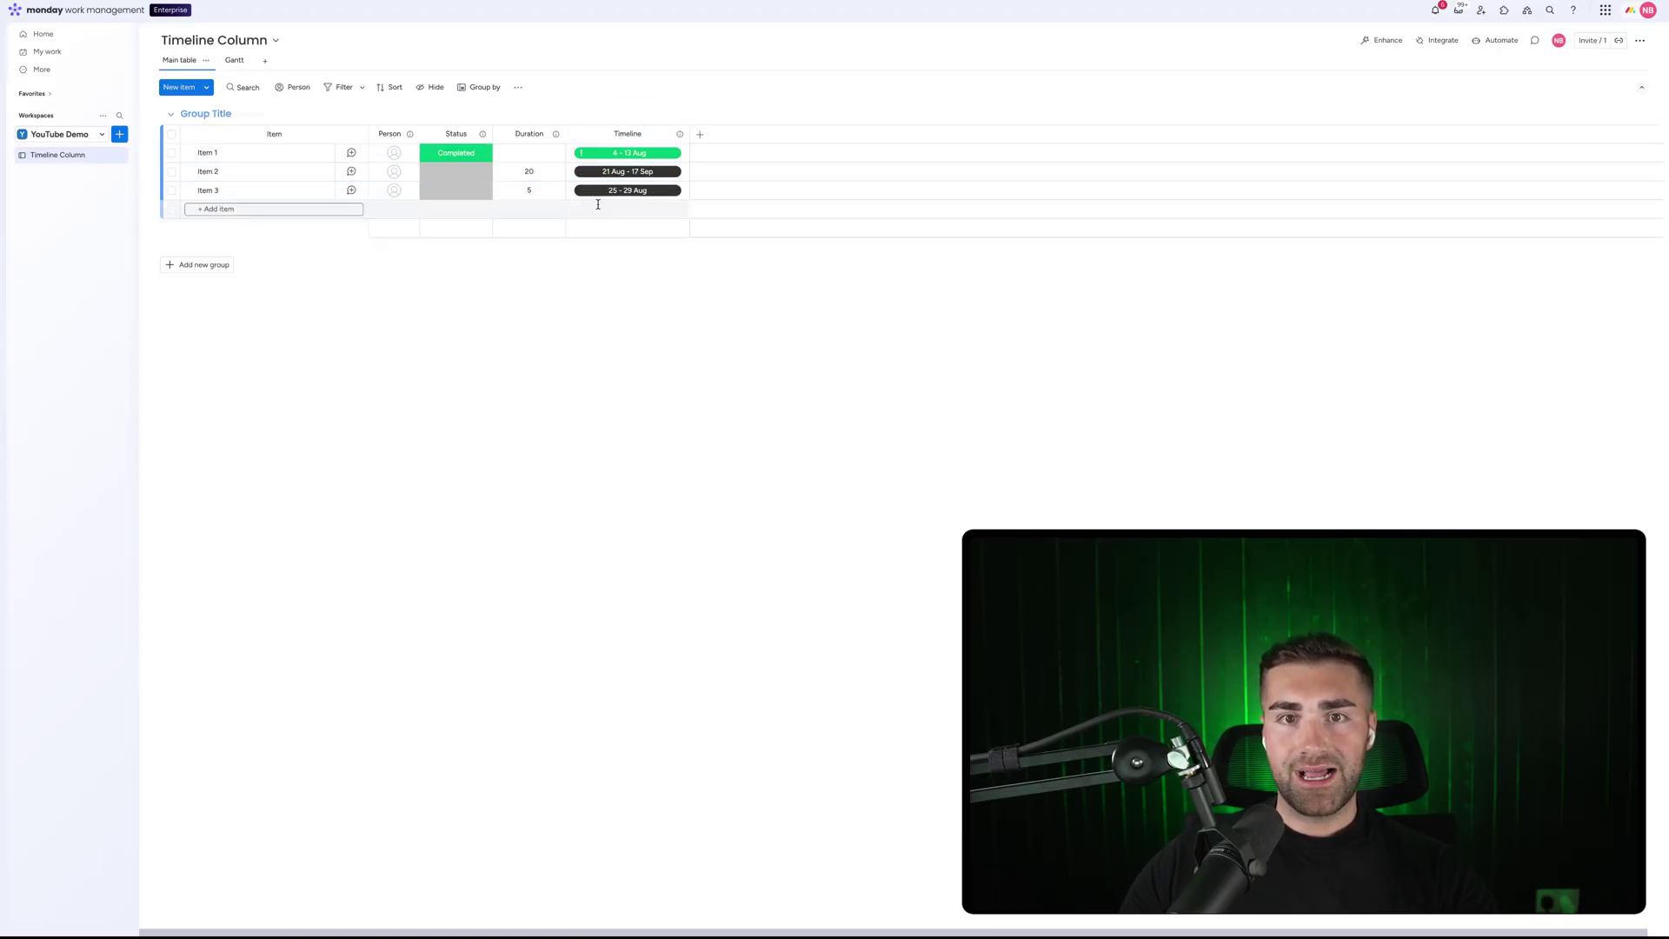
Step: Clear Item 1's timeline dates and reset its status to blank
{"action": "left_click", "coordinate": [679, 153]}
{"action": "left_click", "coordinate": [513, 155]}
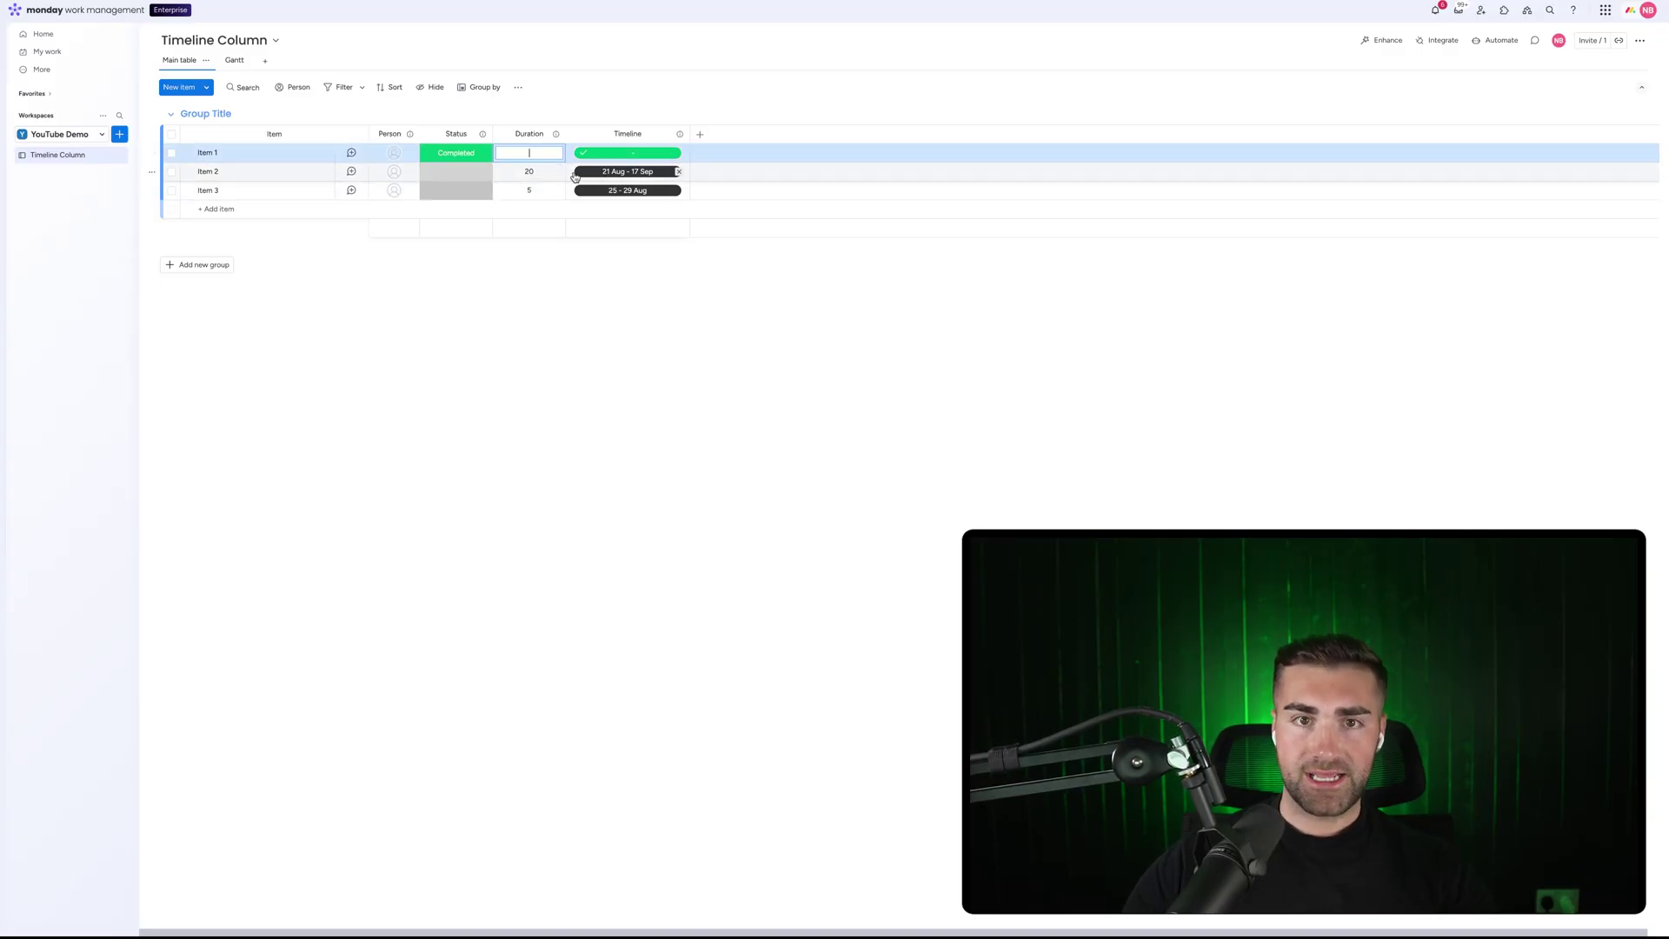
{"action": "left_click", "coordinate": [456, 153]}
{"action": "left_click", "coordinate": [455, 198]}
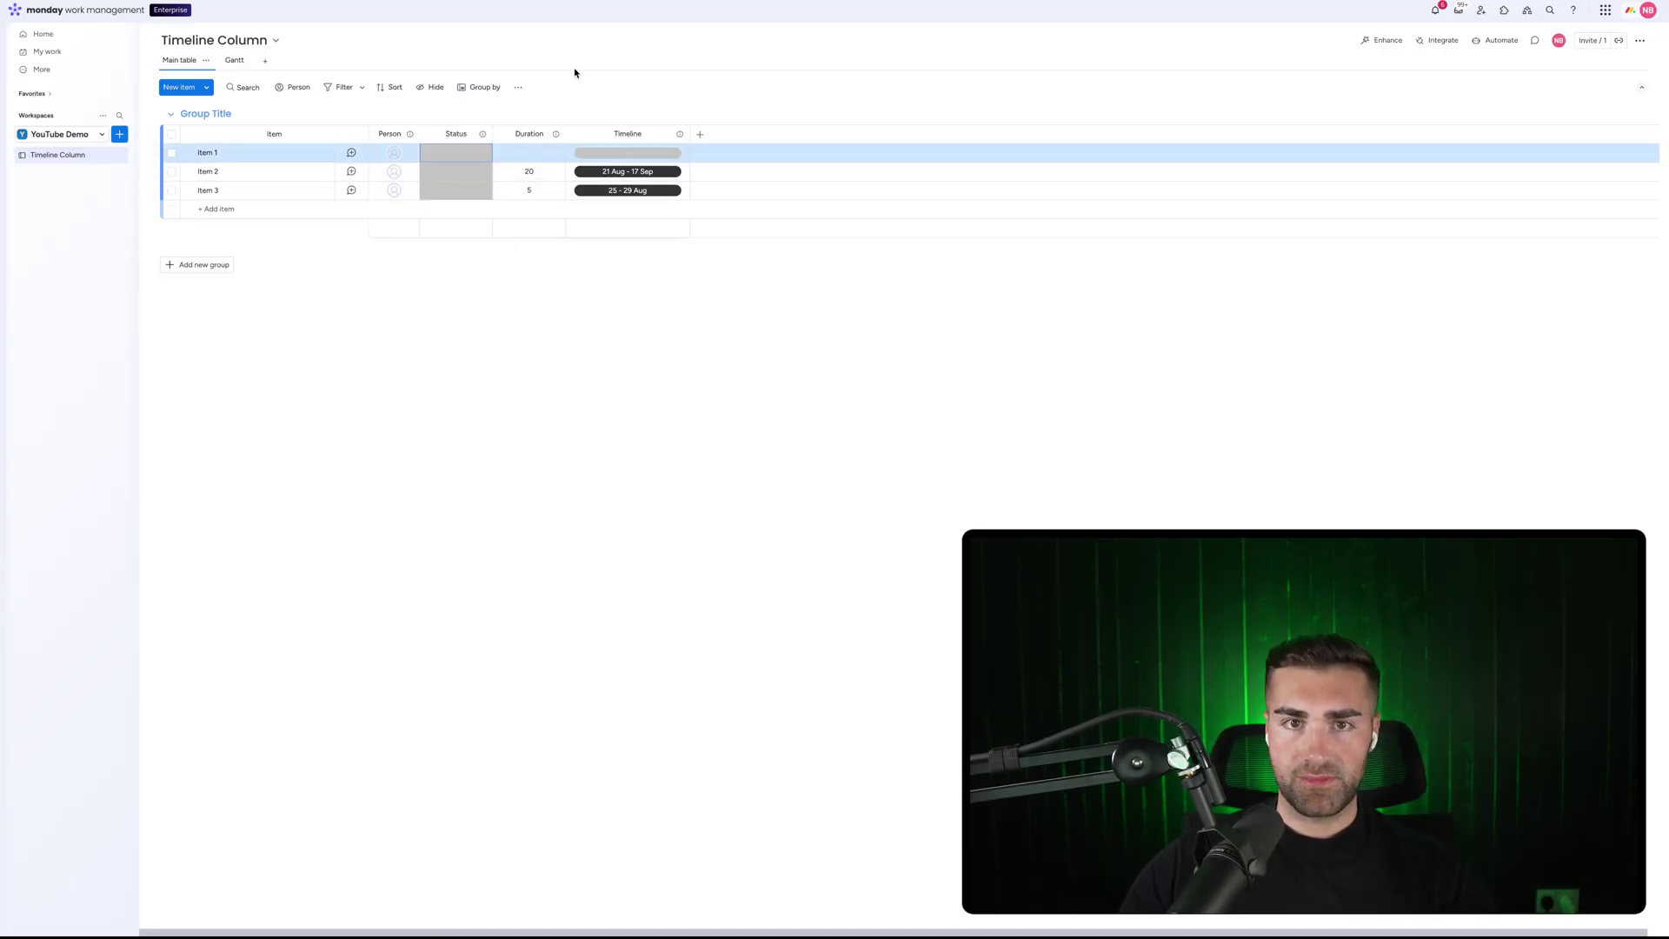
Step: Set Item 1's duration to 10 and check its timeline dates, and set Item 3's duration to 50
{"action": "left_click", "coordinate": [520, 155]}
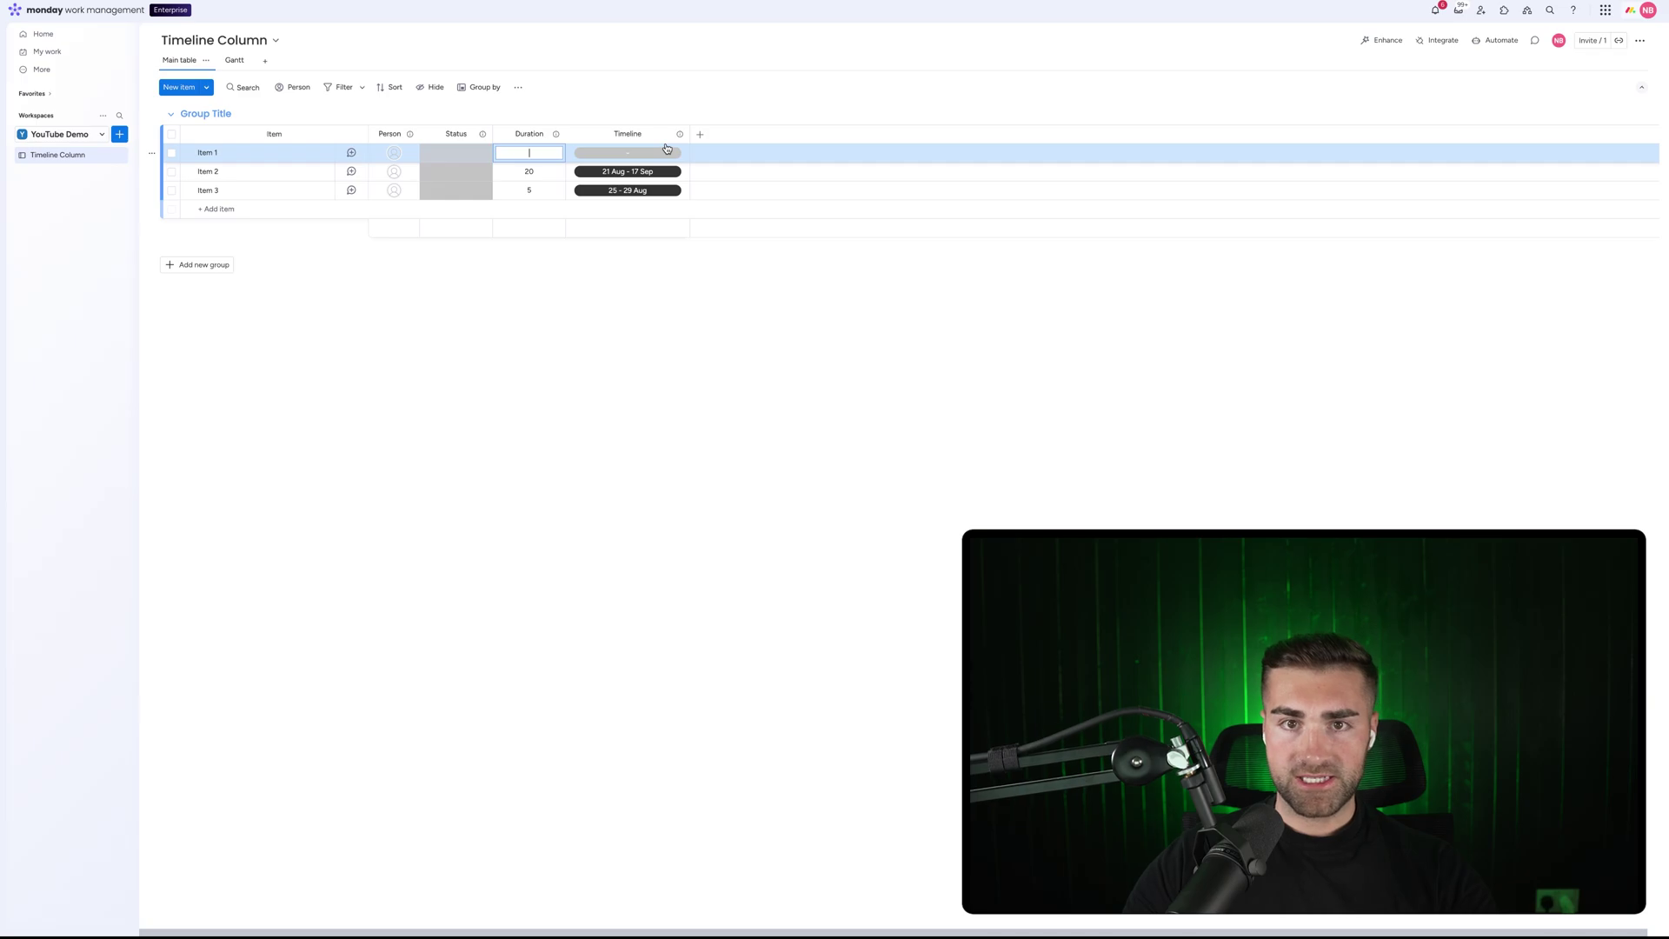
{"action": "type", "text": "10"}
{"action": "key", "text": "Return"}
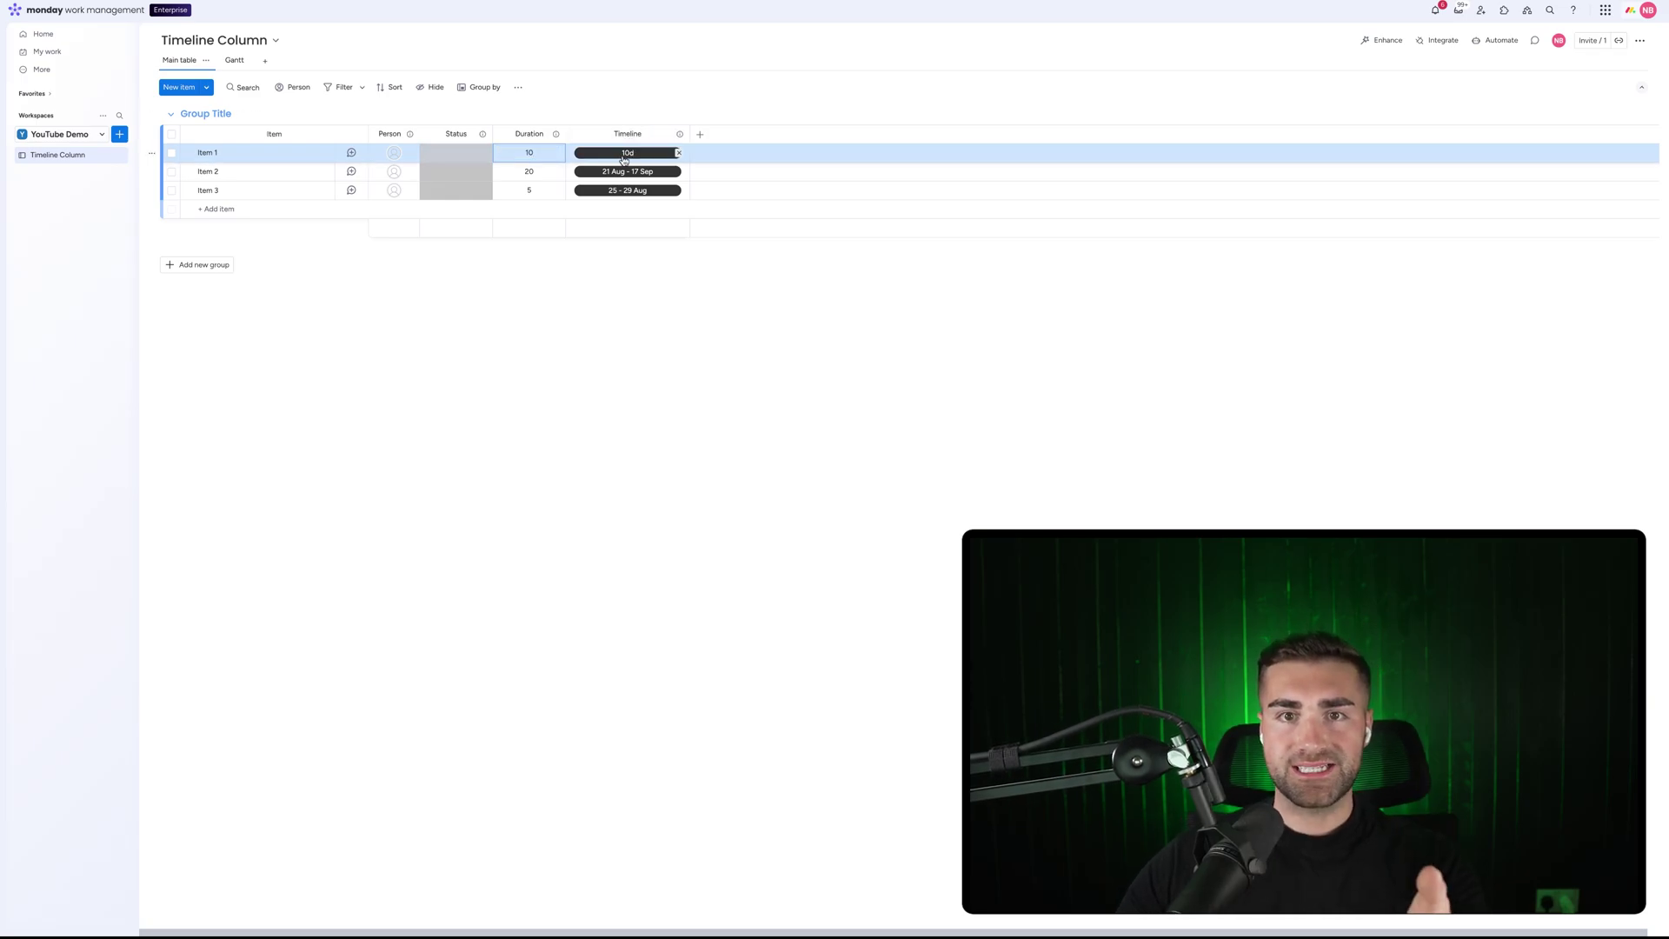
{"action": "left_click", "coordinate": [614, 153]}
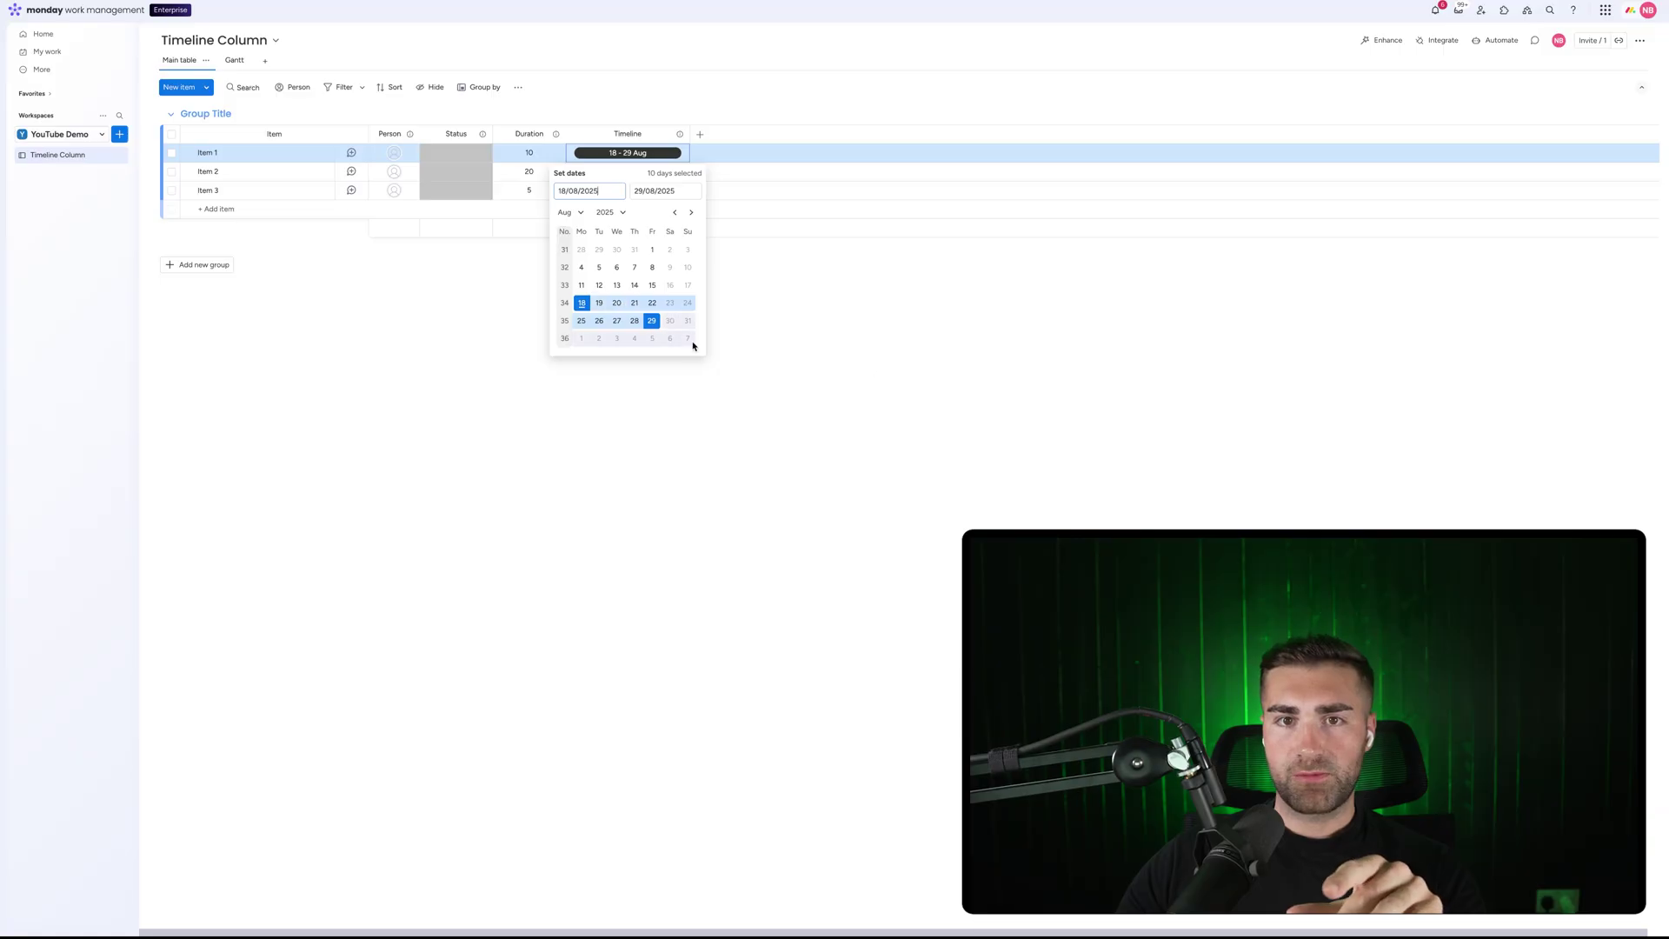
{"action": "left_click", "coordinate": [696, 374]}
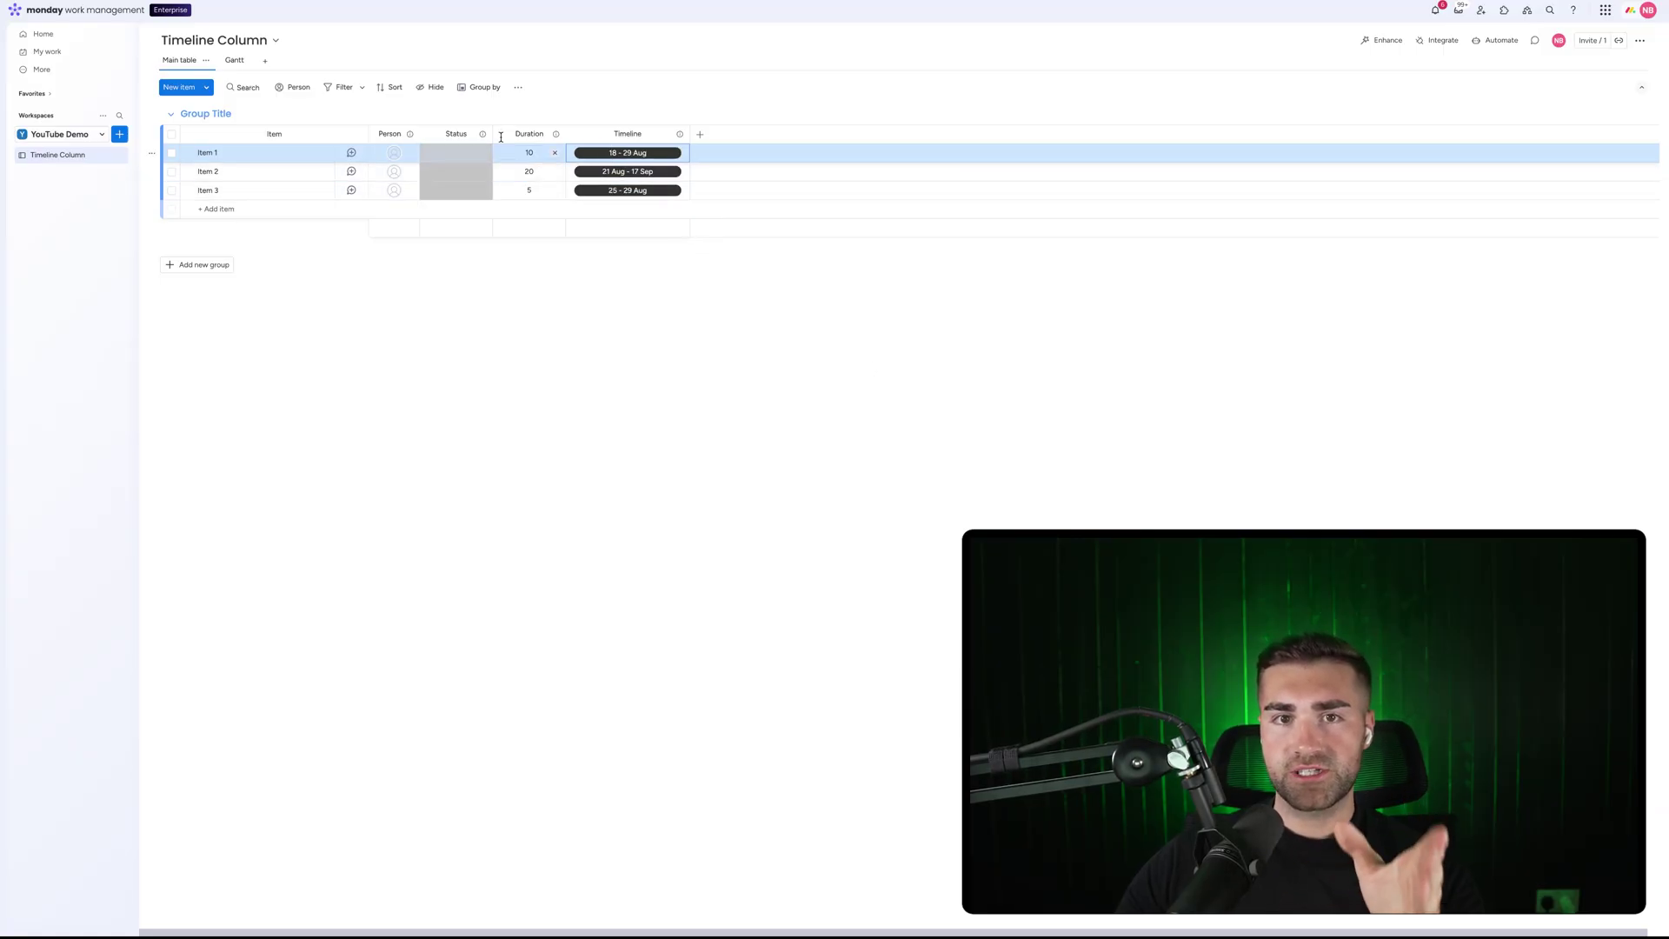
{"action": "left_click", "coordinate": [529, 190]}
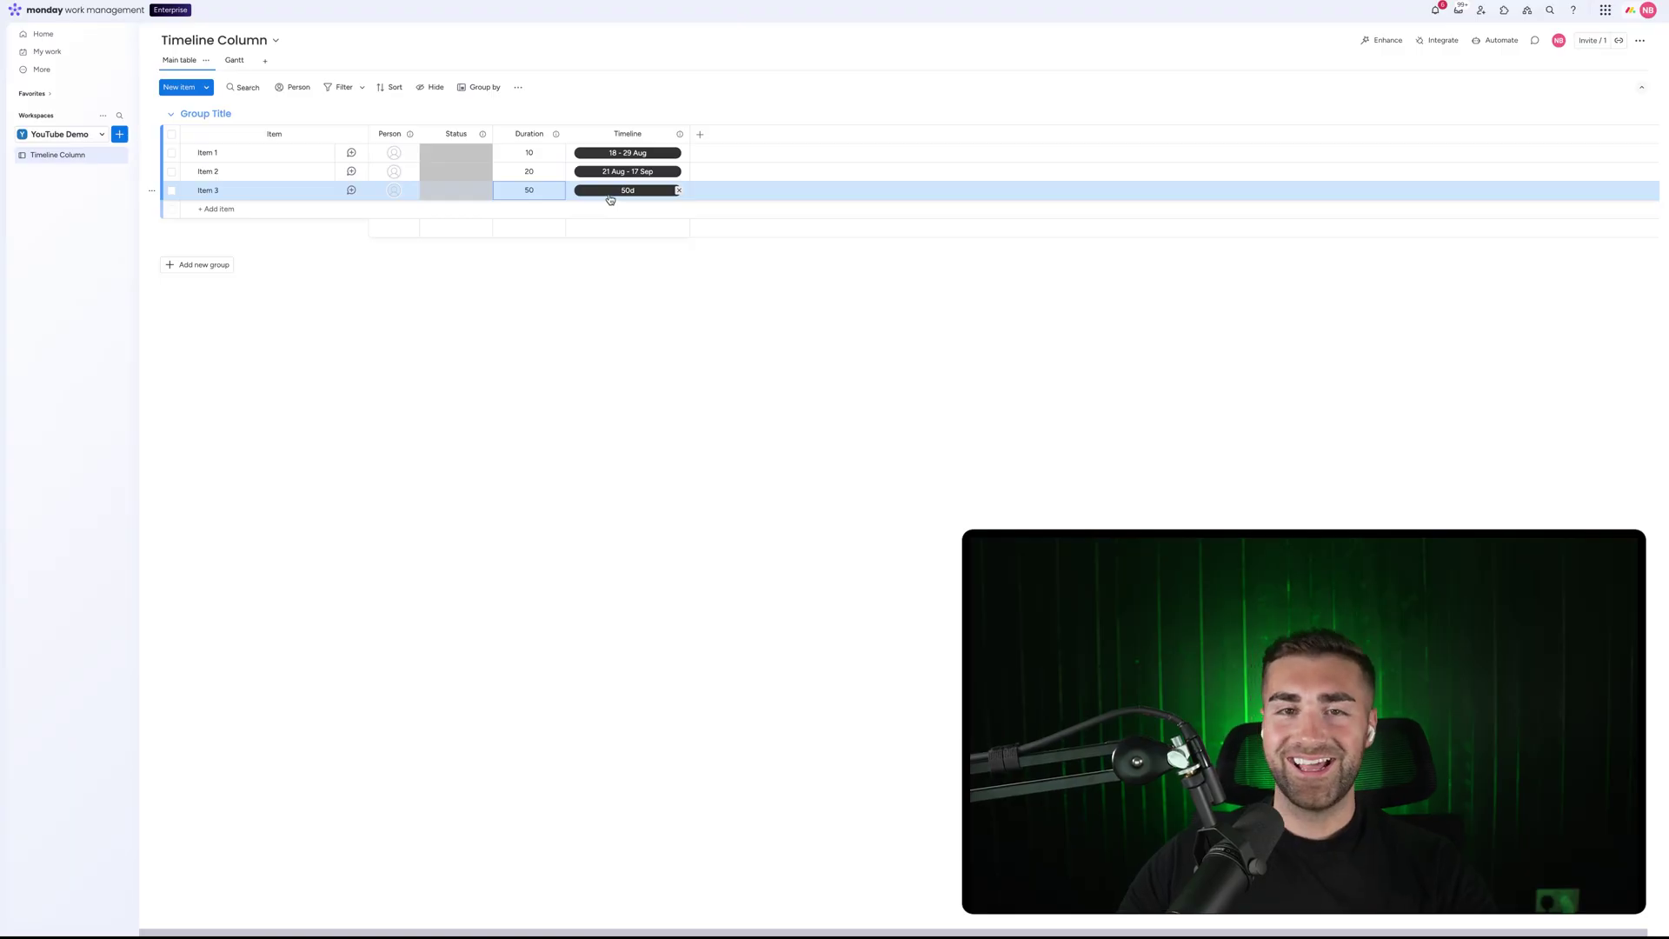
{"action": "left_click", "coordinate": [640, 298]}
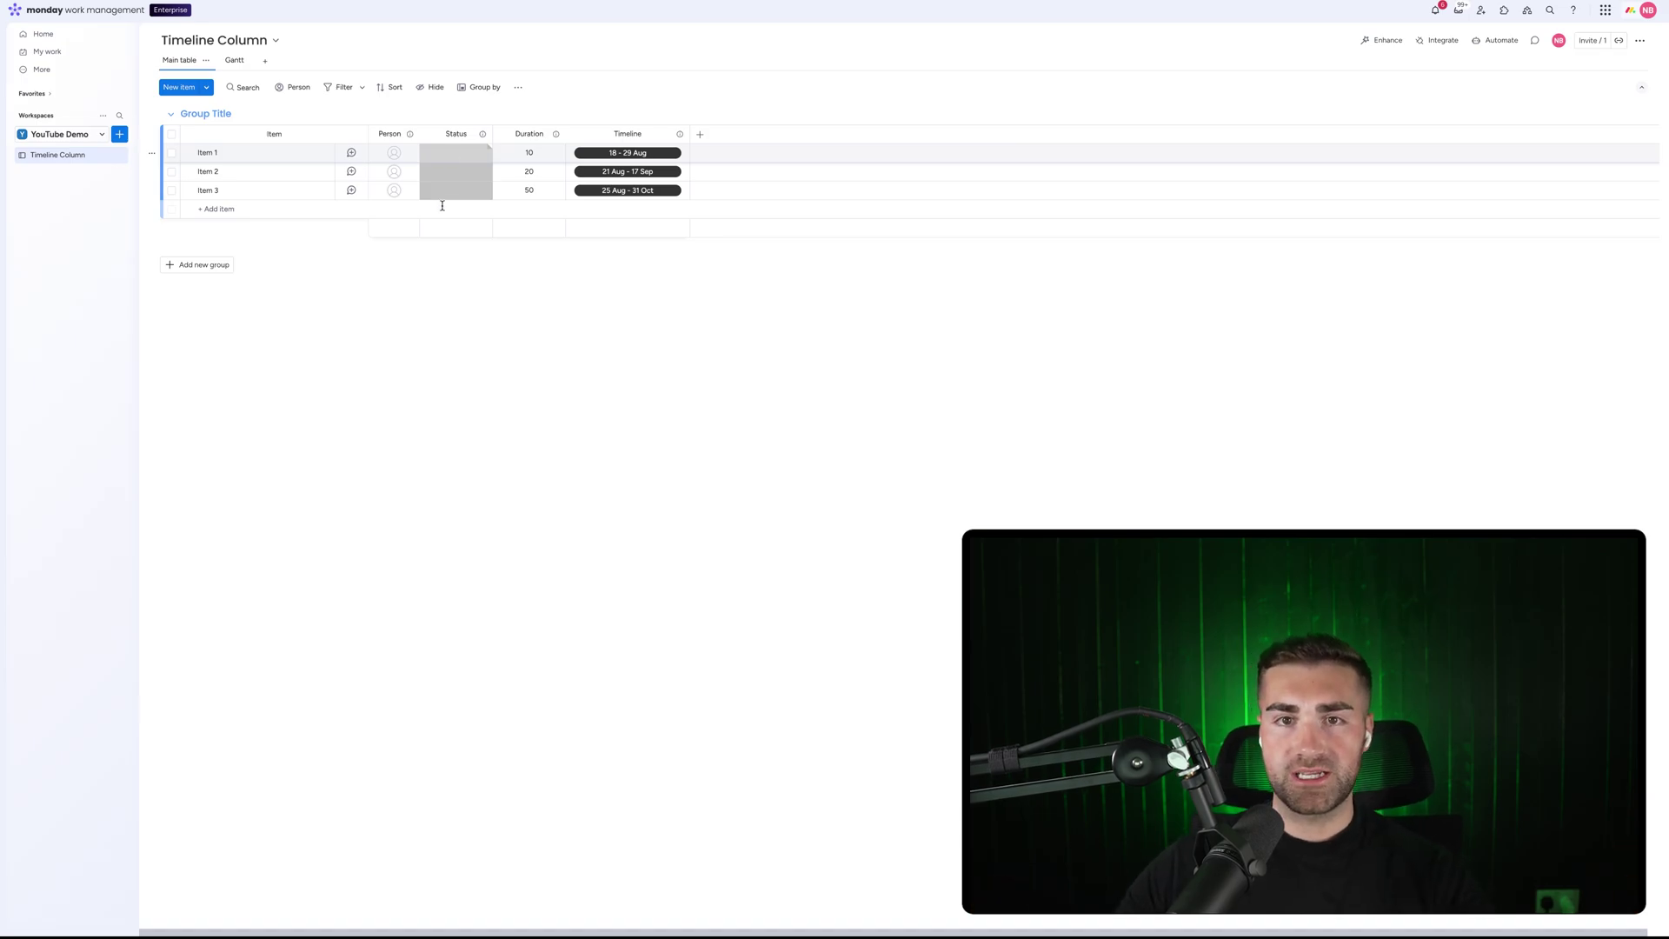
Step: Try configuring a due date reminder for the Timeline column to notify 1 day after the date arrives
{"action": "left_click", "coordinate": [679, 135]}
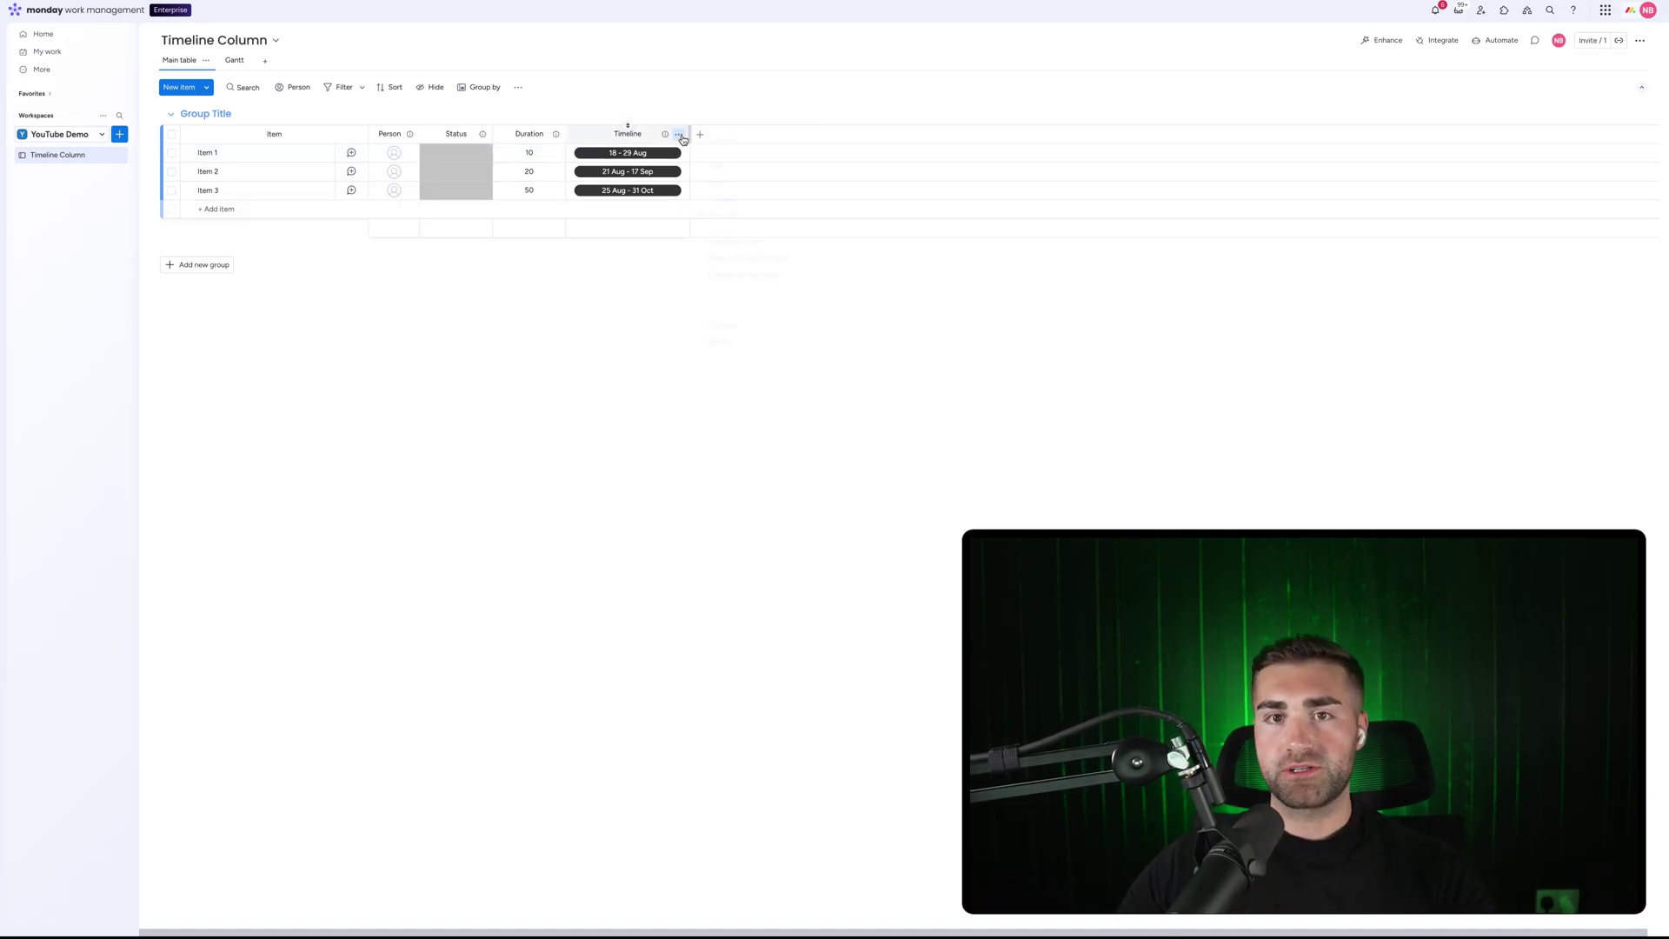
{"action": "mouse_move", "coordinate": [709, 143]}
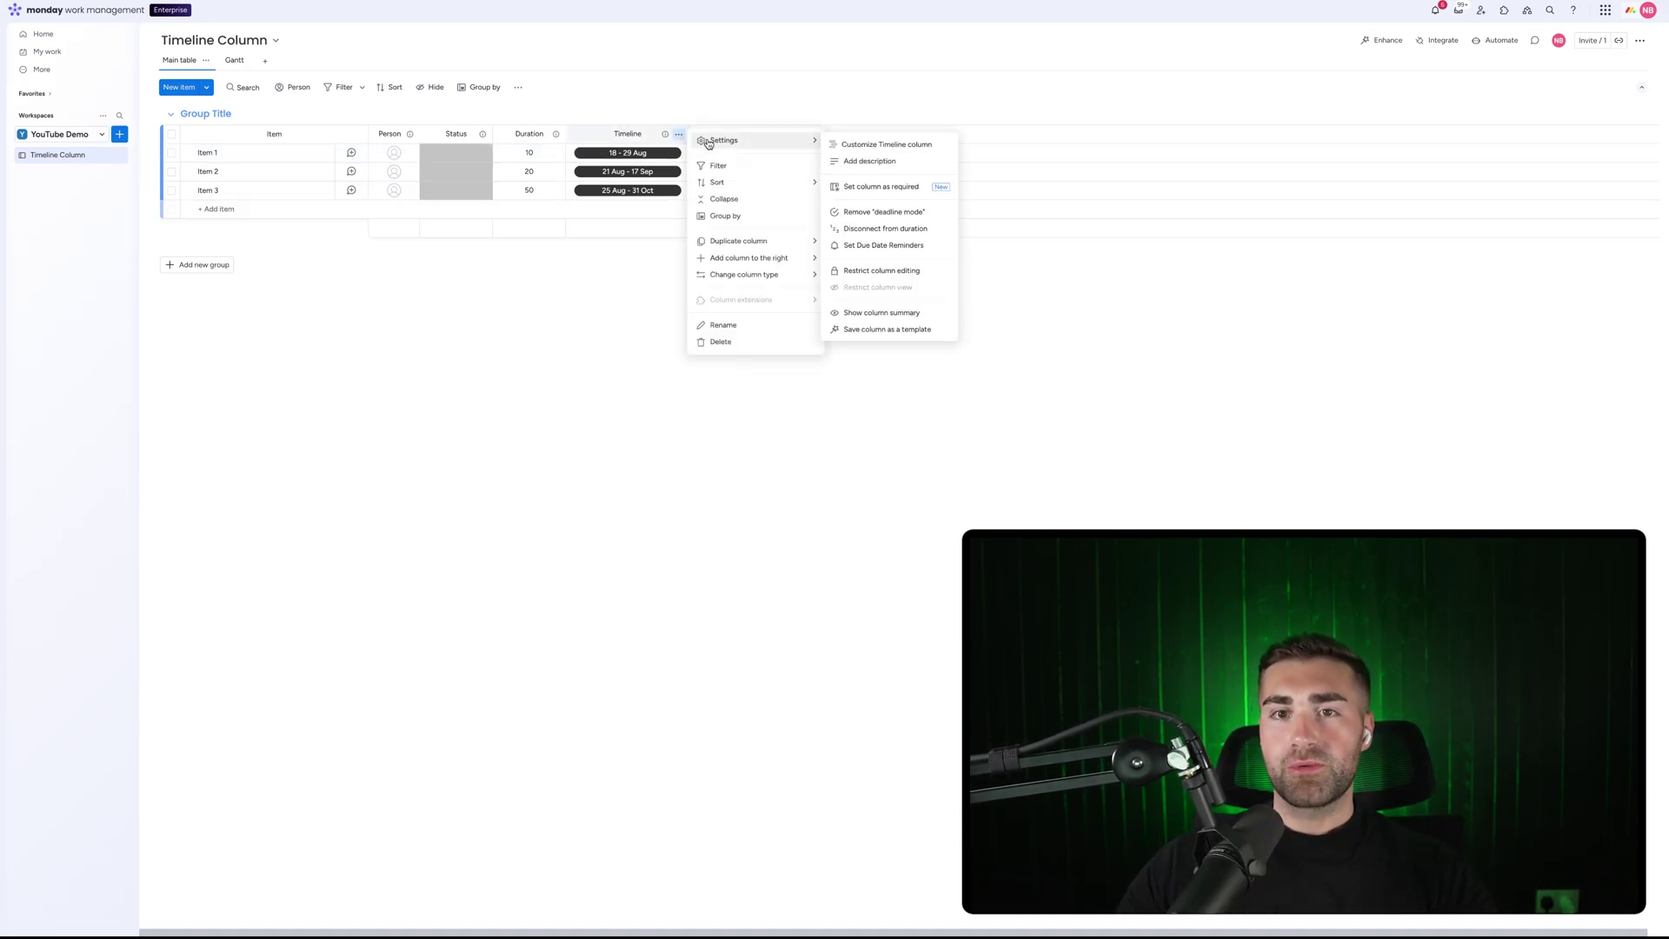
{"action": "left_click", "coordinate": [893, 245]}
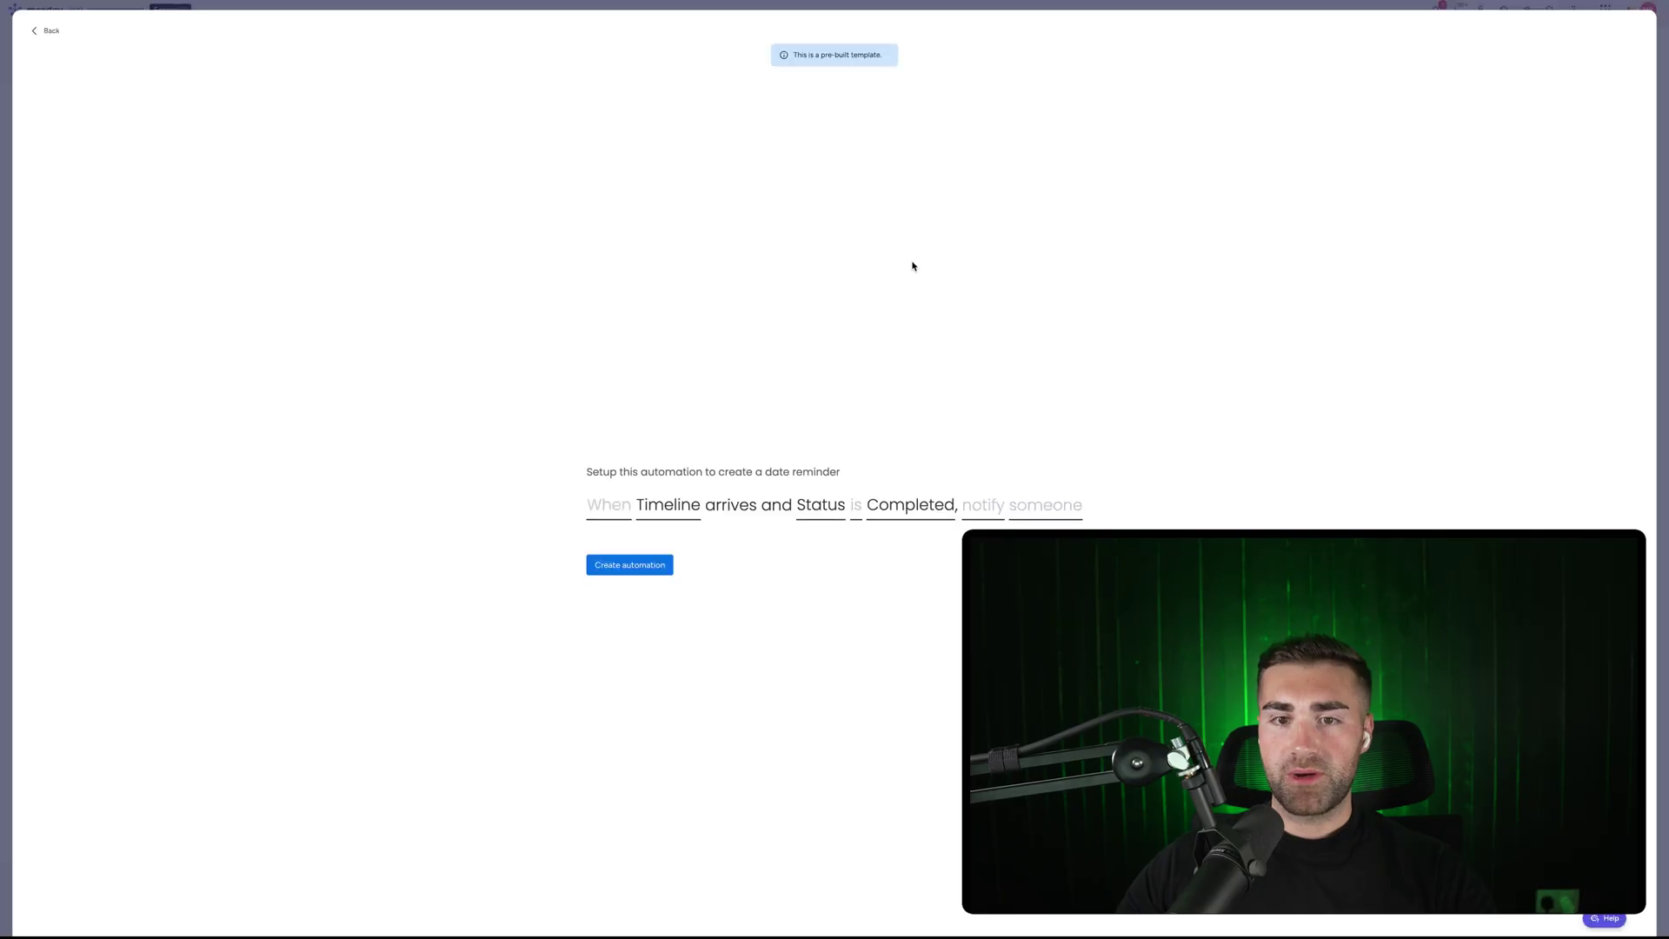
{"action": "left_click", "coordinate": [606, 513]}
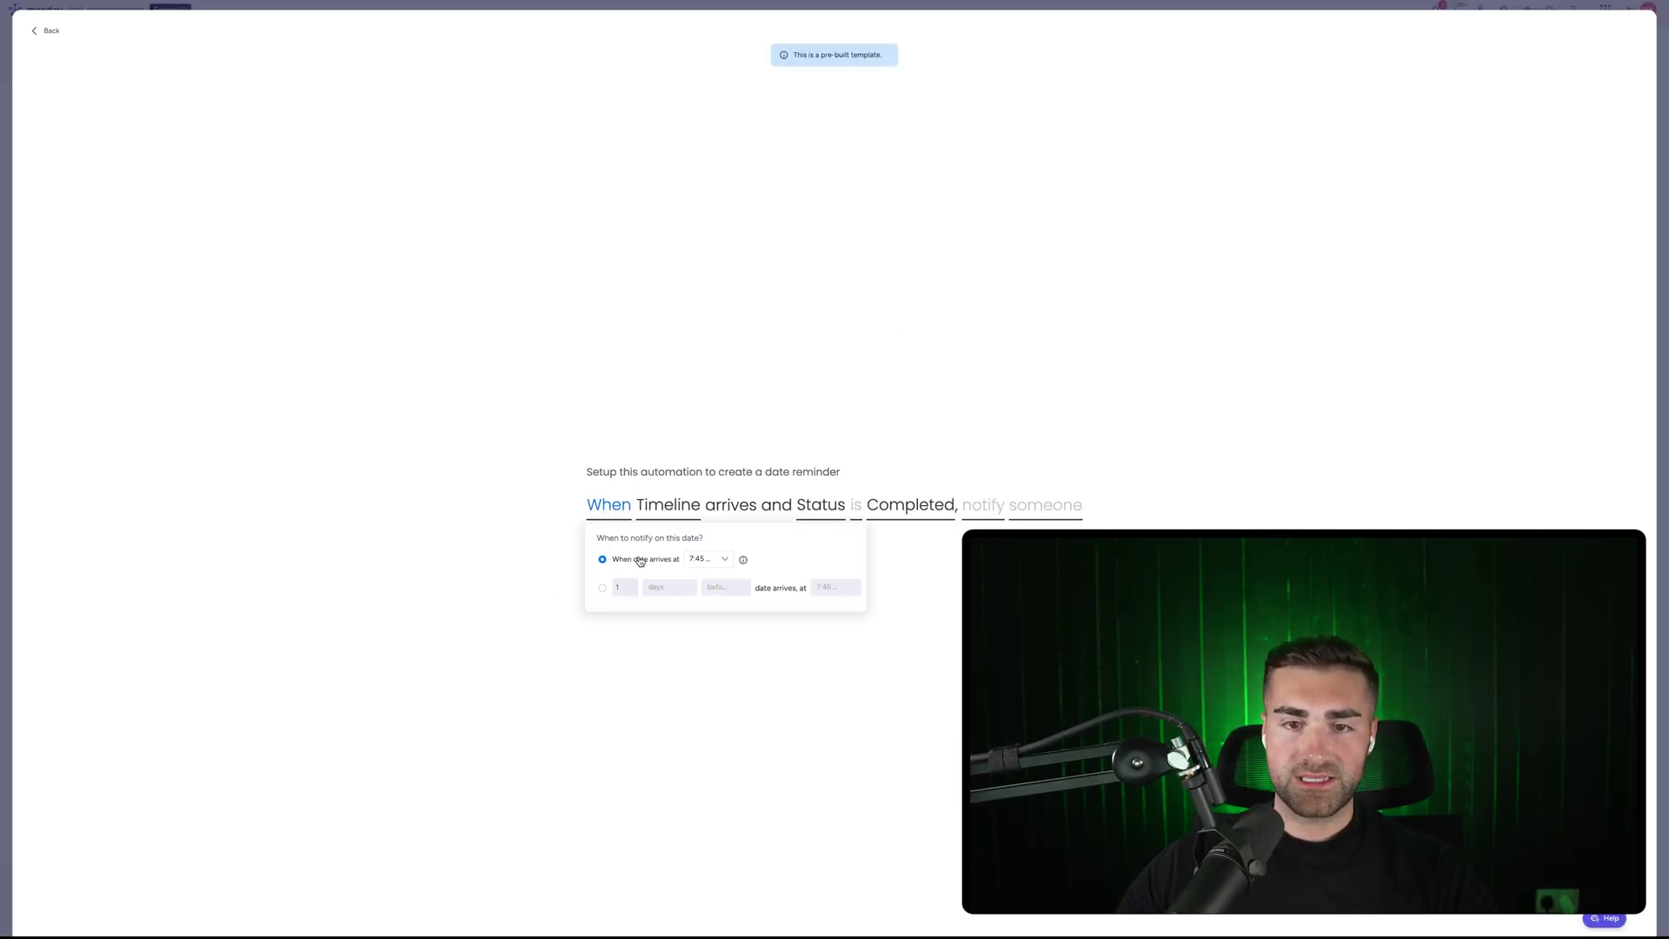
{"action": "left_click", "coordinate": [603, 588]}
{"action": "left_click", "coordinate": [712, 592]}
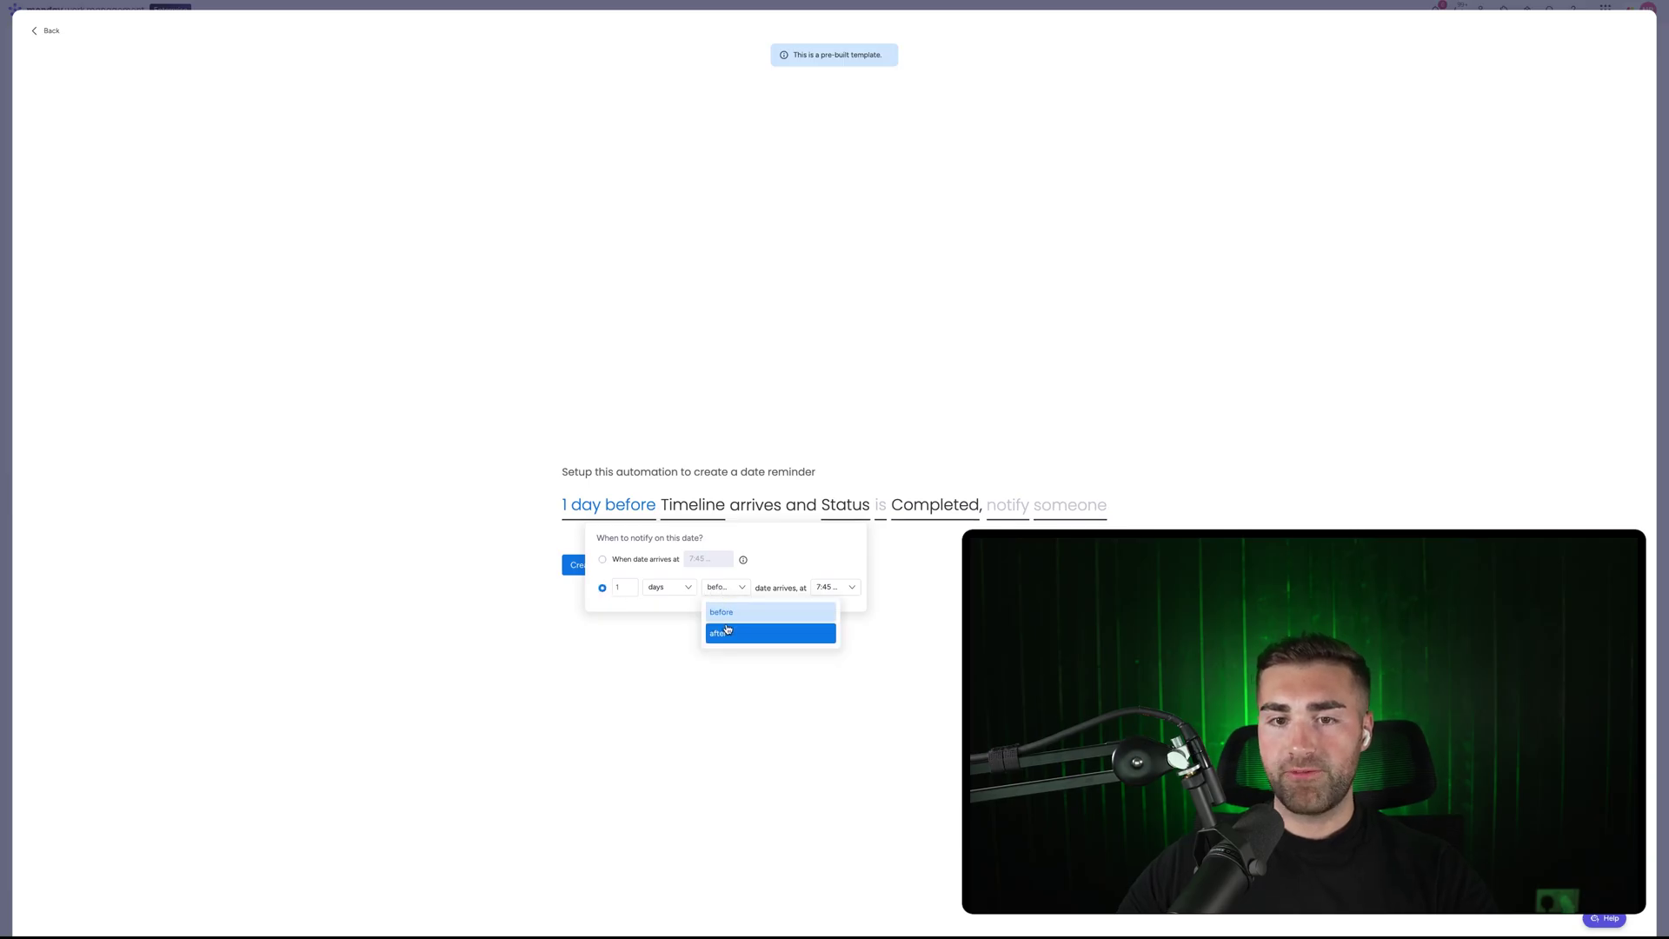
{"action": "left_click", "coordinate": [720, 630]}
{"action": "left_click", "coordinate": [712, 453]}
{"action": "left_click", "coordinate": [680, 511]}
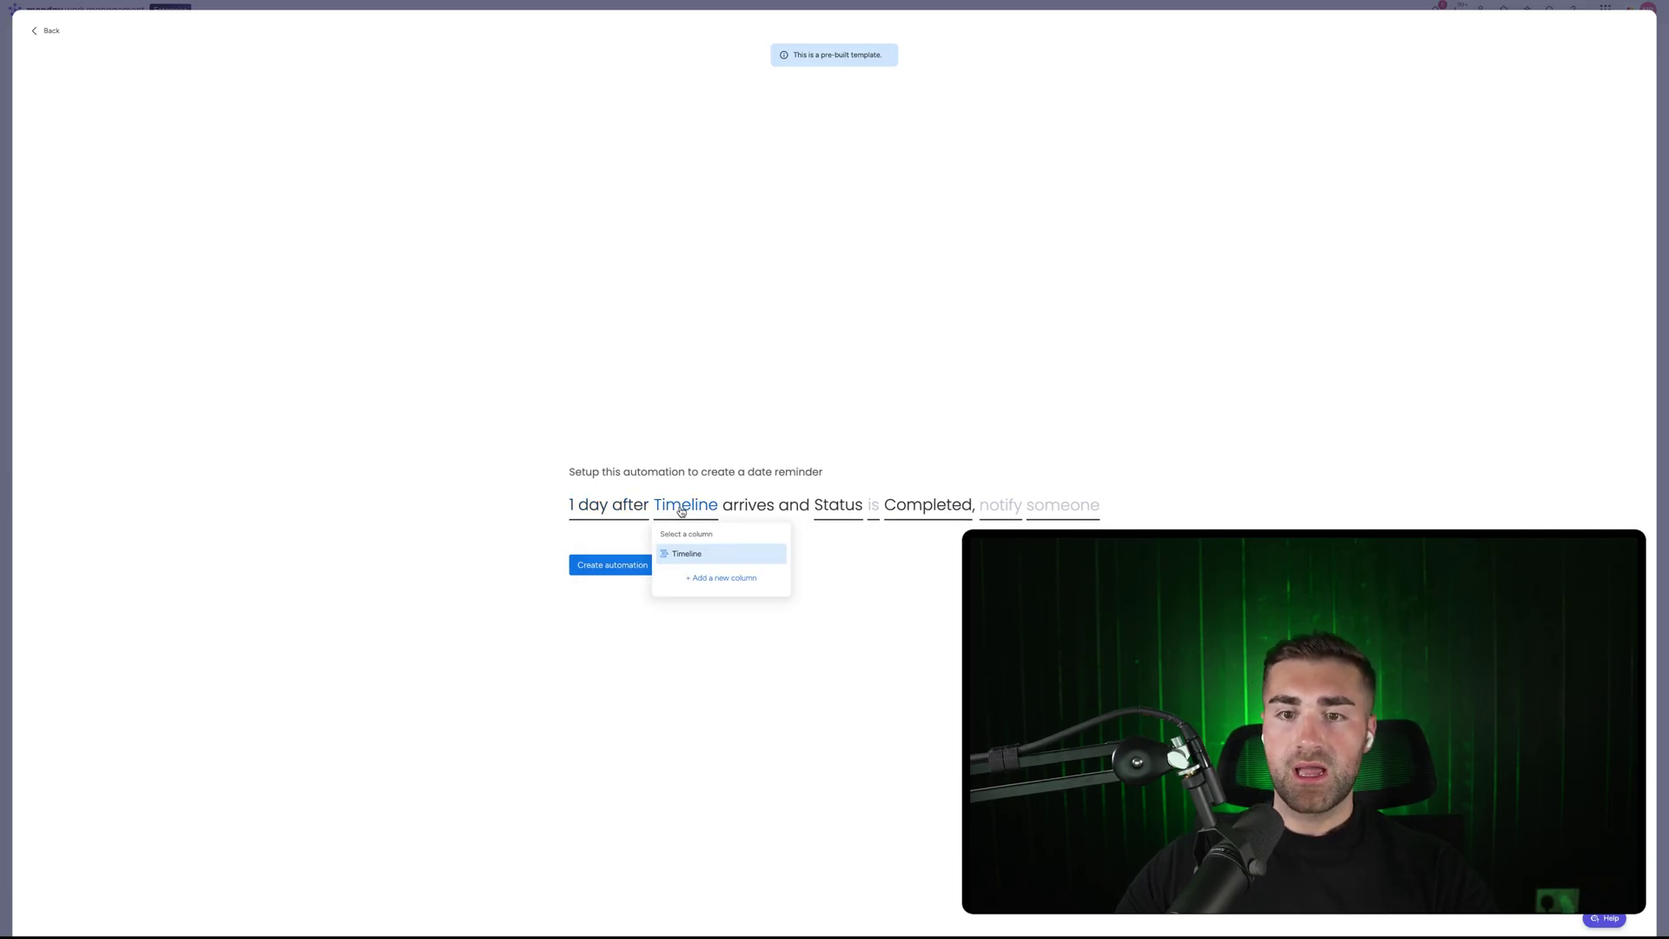
{"action": "left_click", "coordinate": [784, 507]}
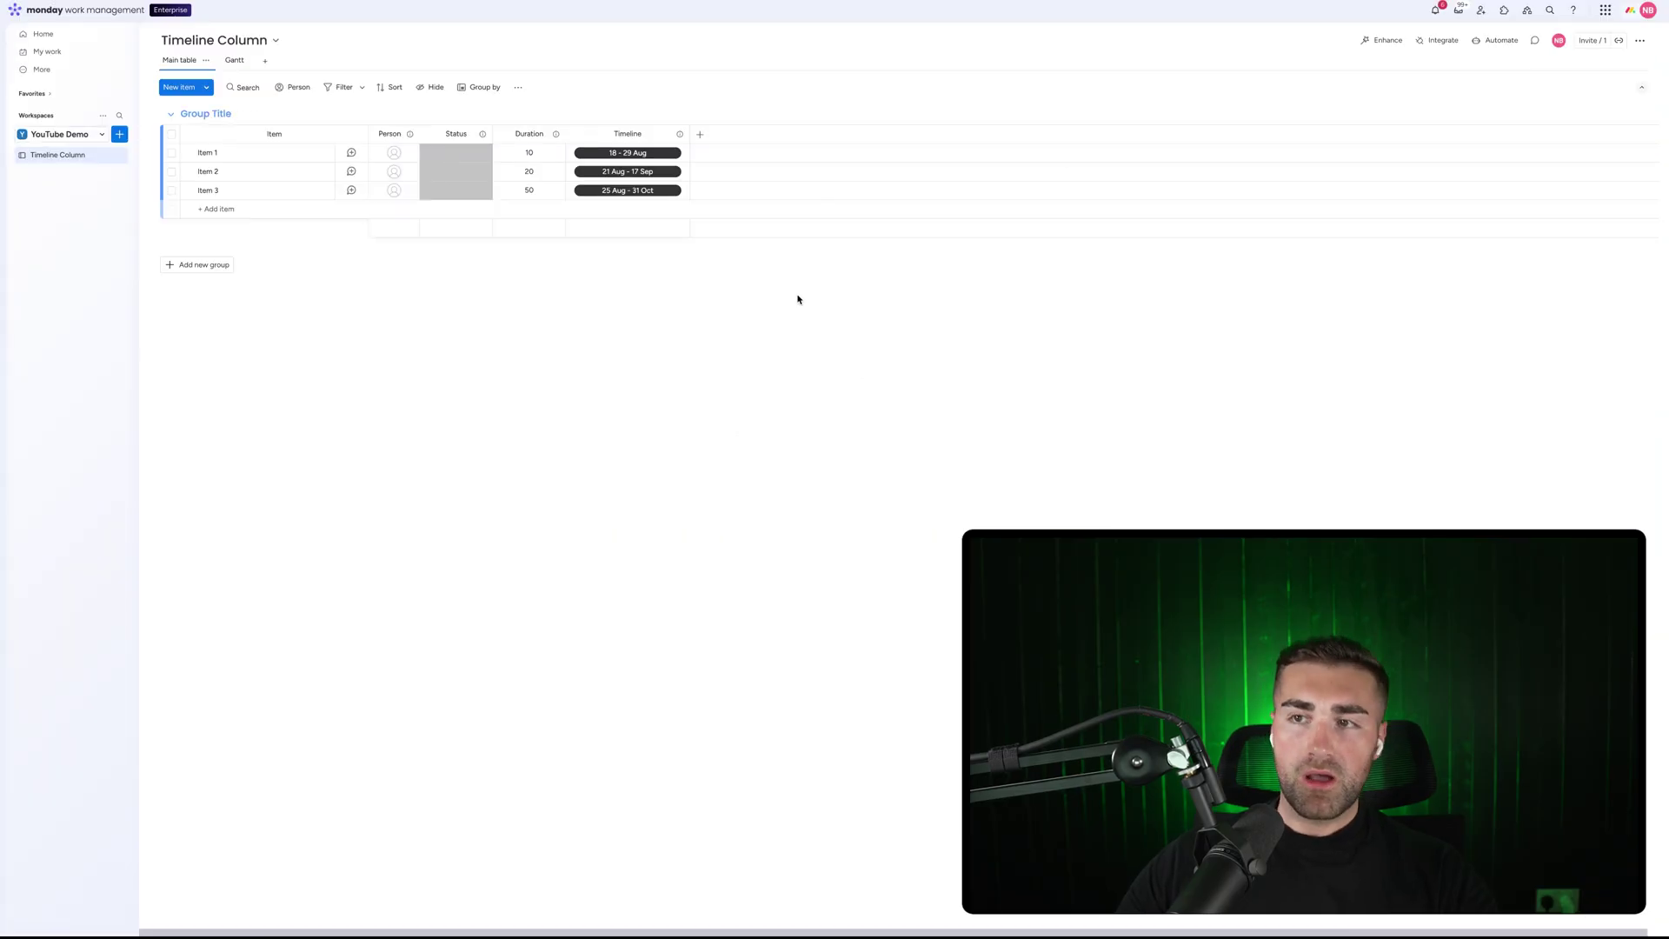
Step: Start a custom board automation from scratch with the "date arrives" trigger
{"action": "left_click", "coordinate": [1488, 40]}
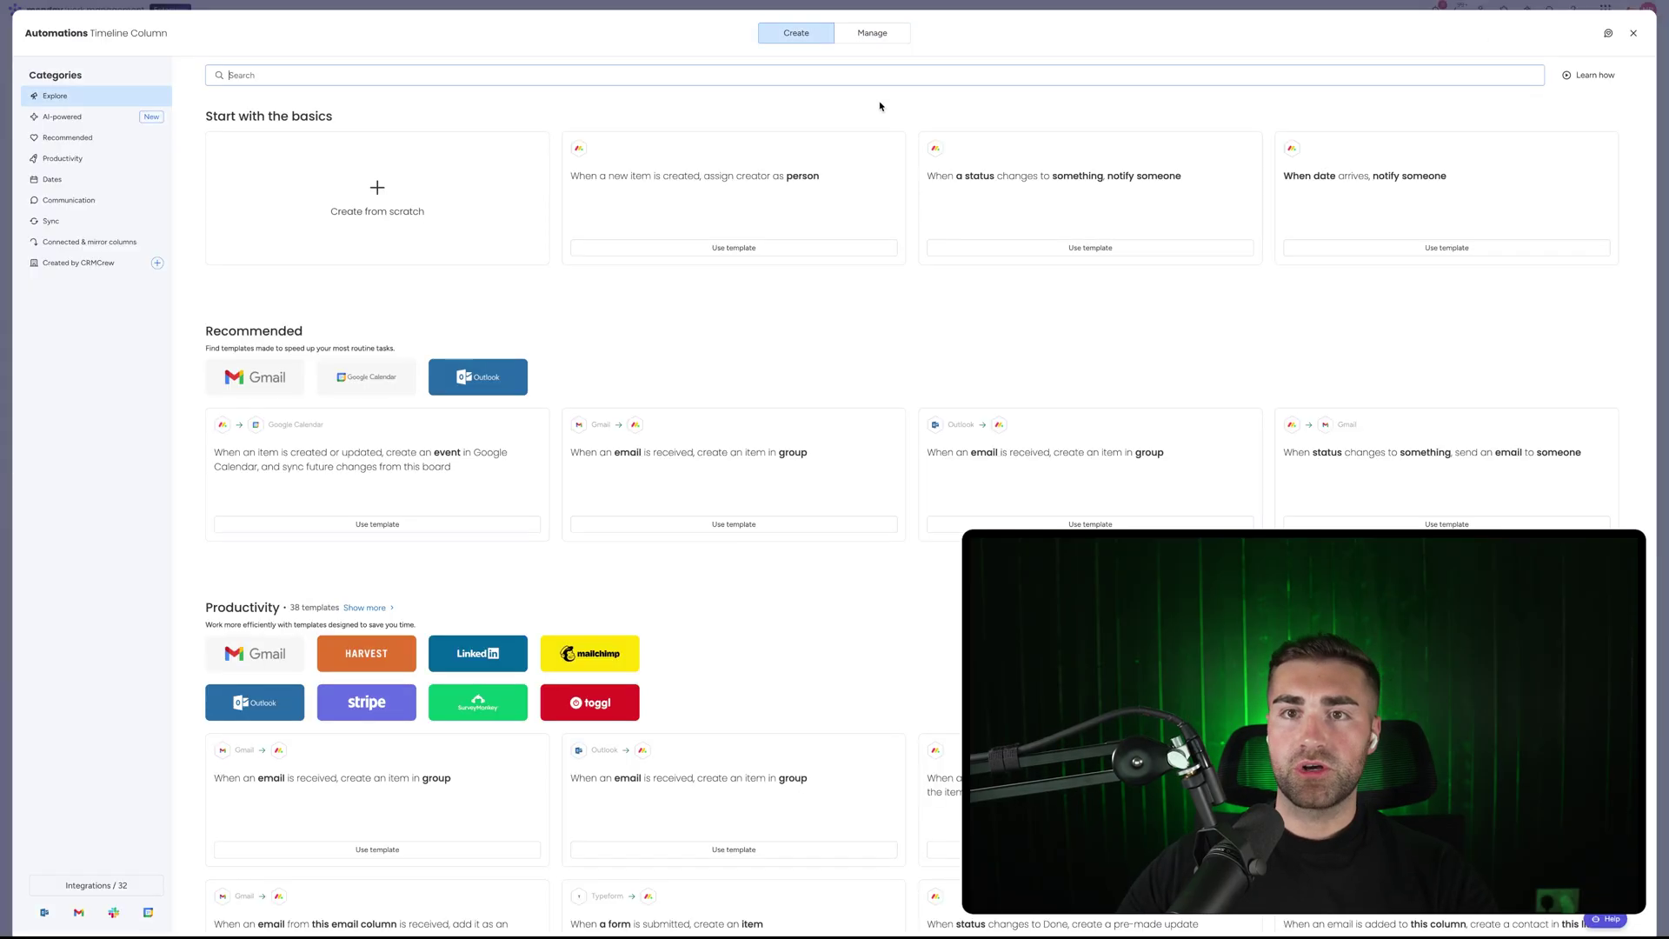
{"action": "left_click", "coordinate": [872, 33]}
{"action": "left_click", "coordinate": [1605, 79]}
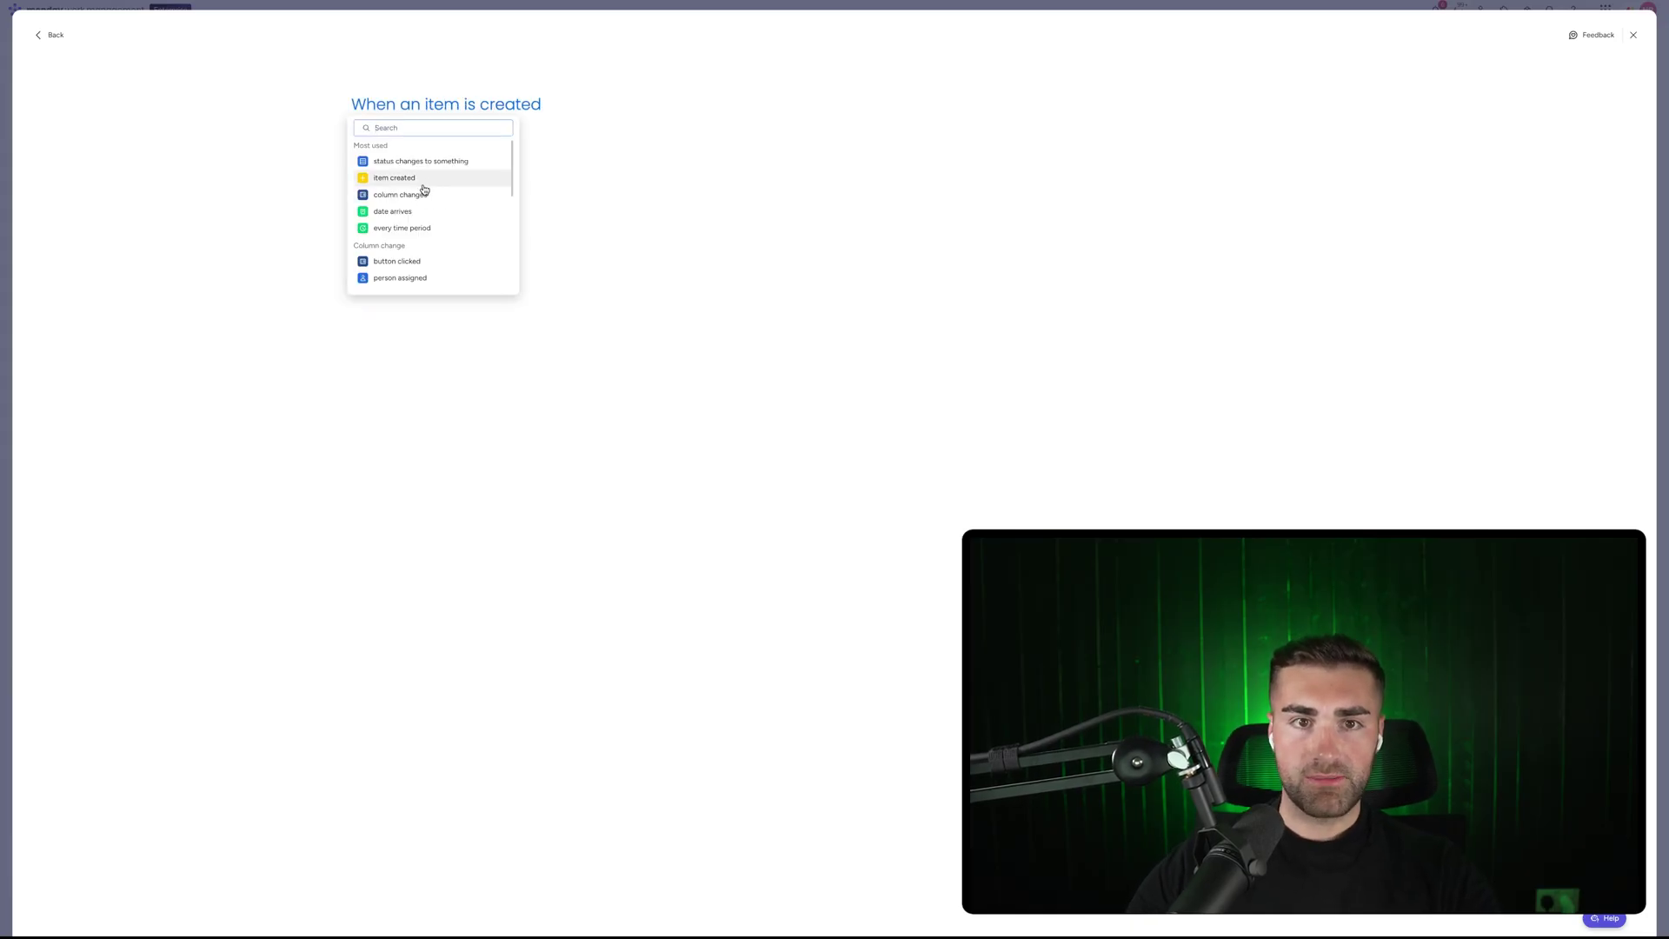
{"action": "left_click", "coordinate": [392, 212]}
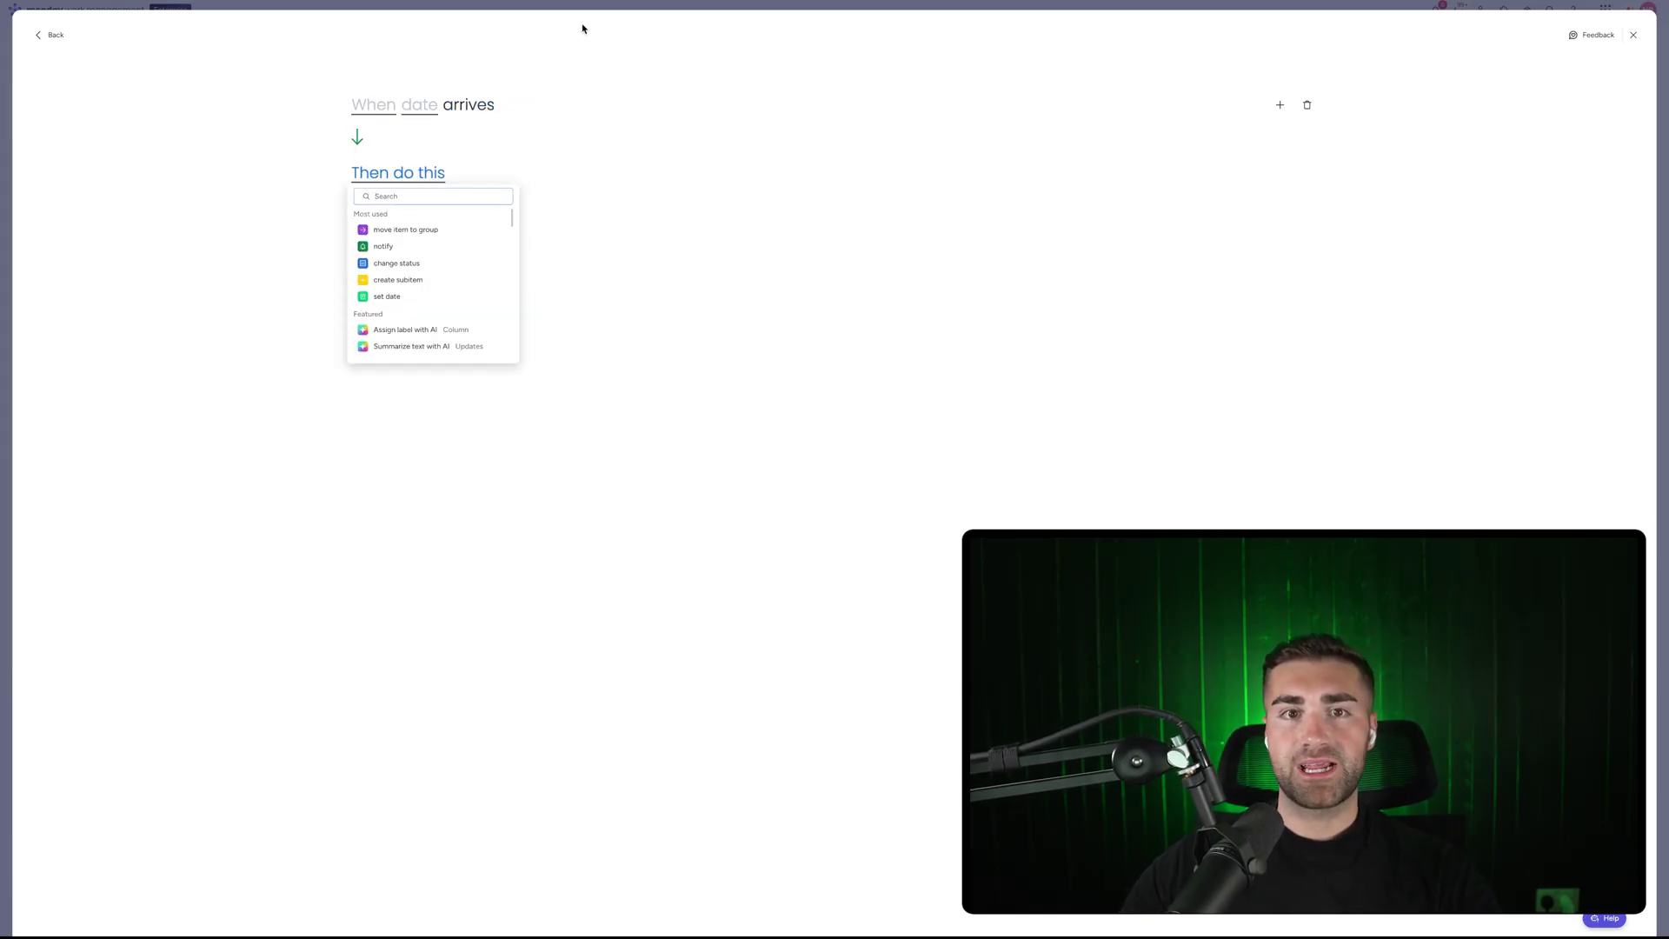
Step: Examine the date trigger's notification timing options and its Timeline start date and end date choices
{"action": "left_click", "coordinate": [374, 106]}
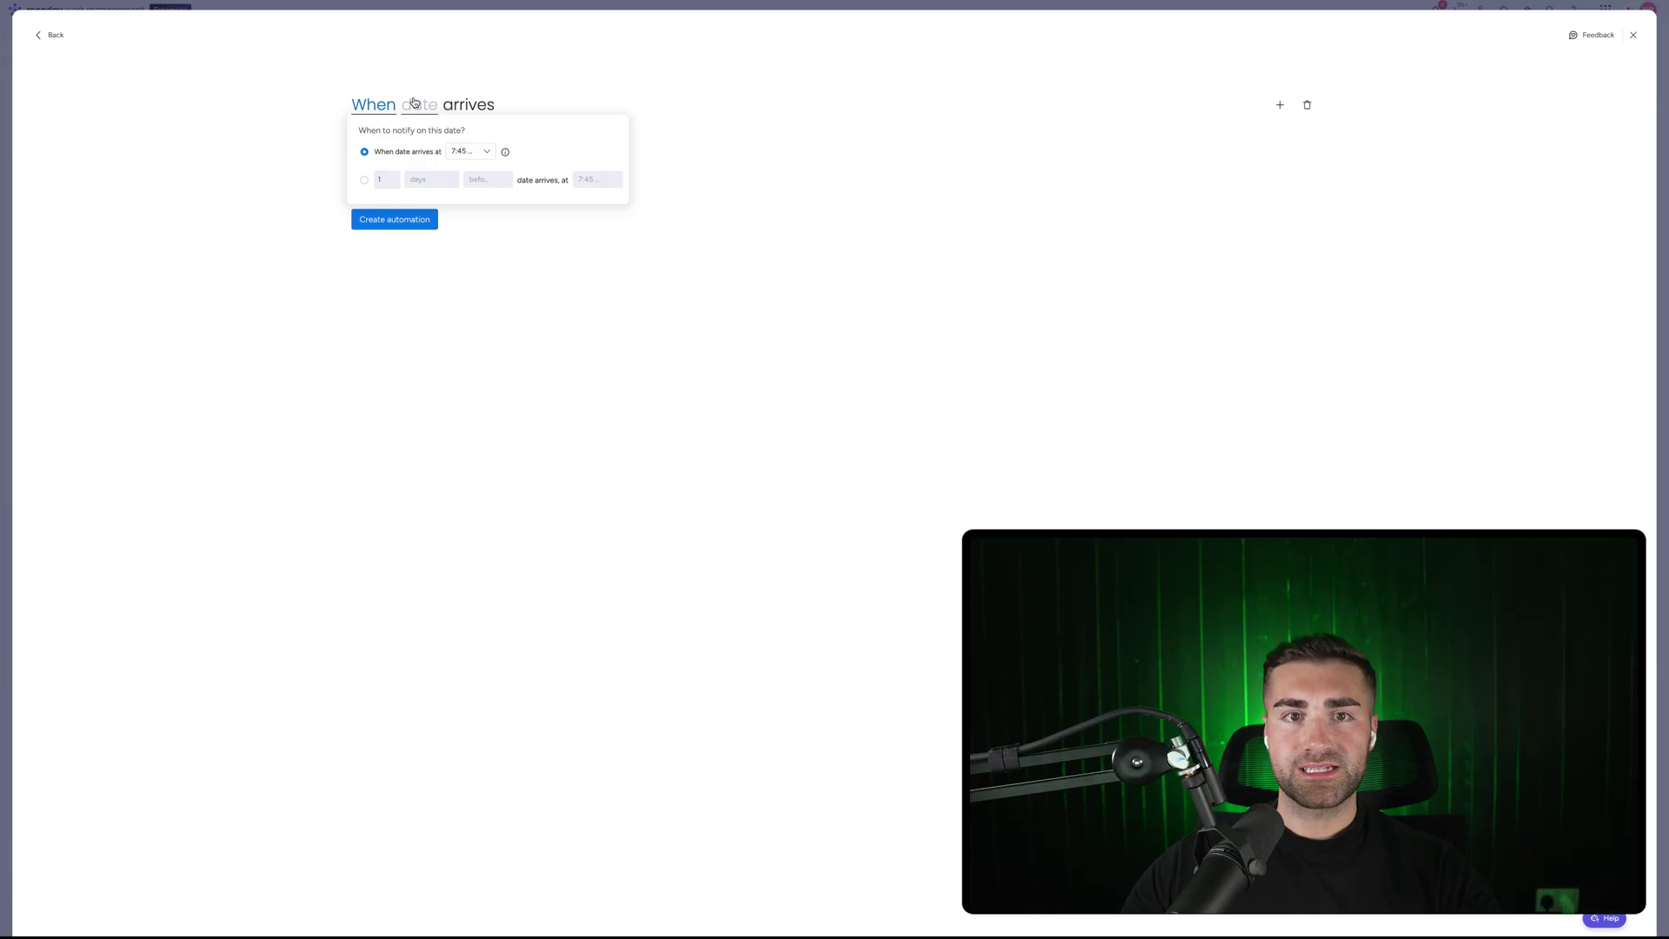
{"action": "left_click", "coordinate": [414, 103]}
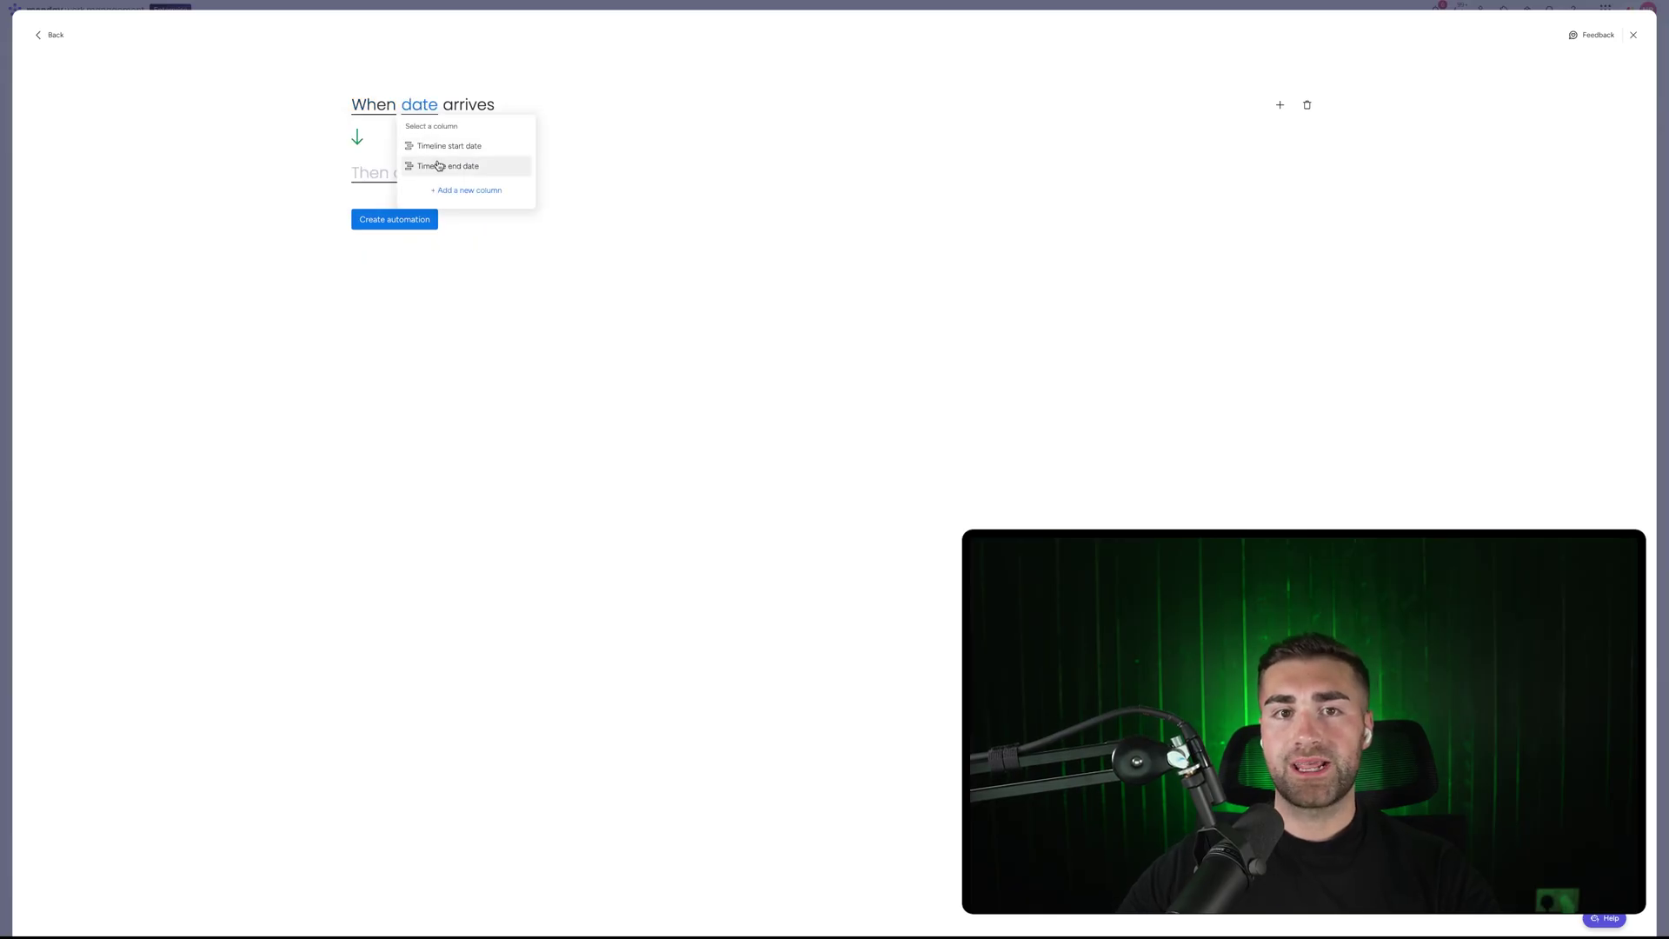
{"action": "left_click", "coordinate": [476, 73]}
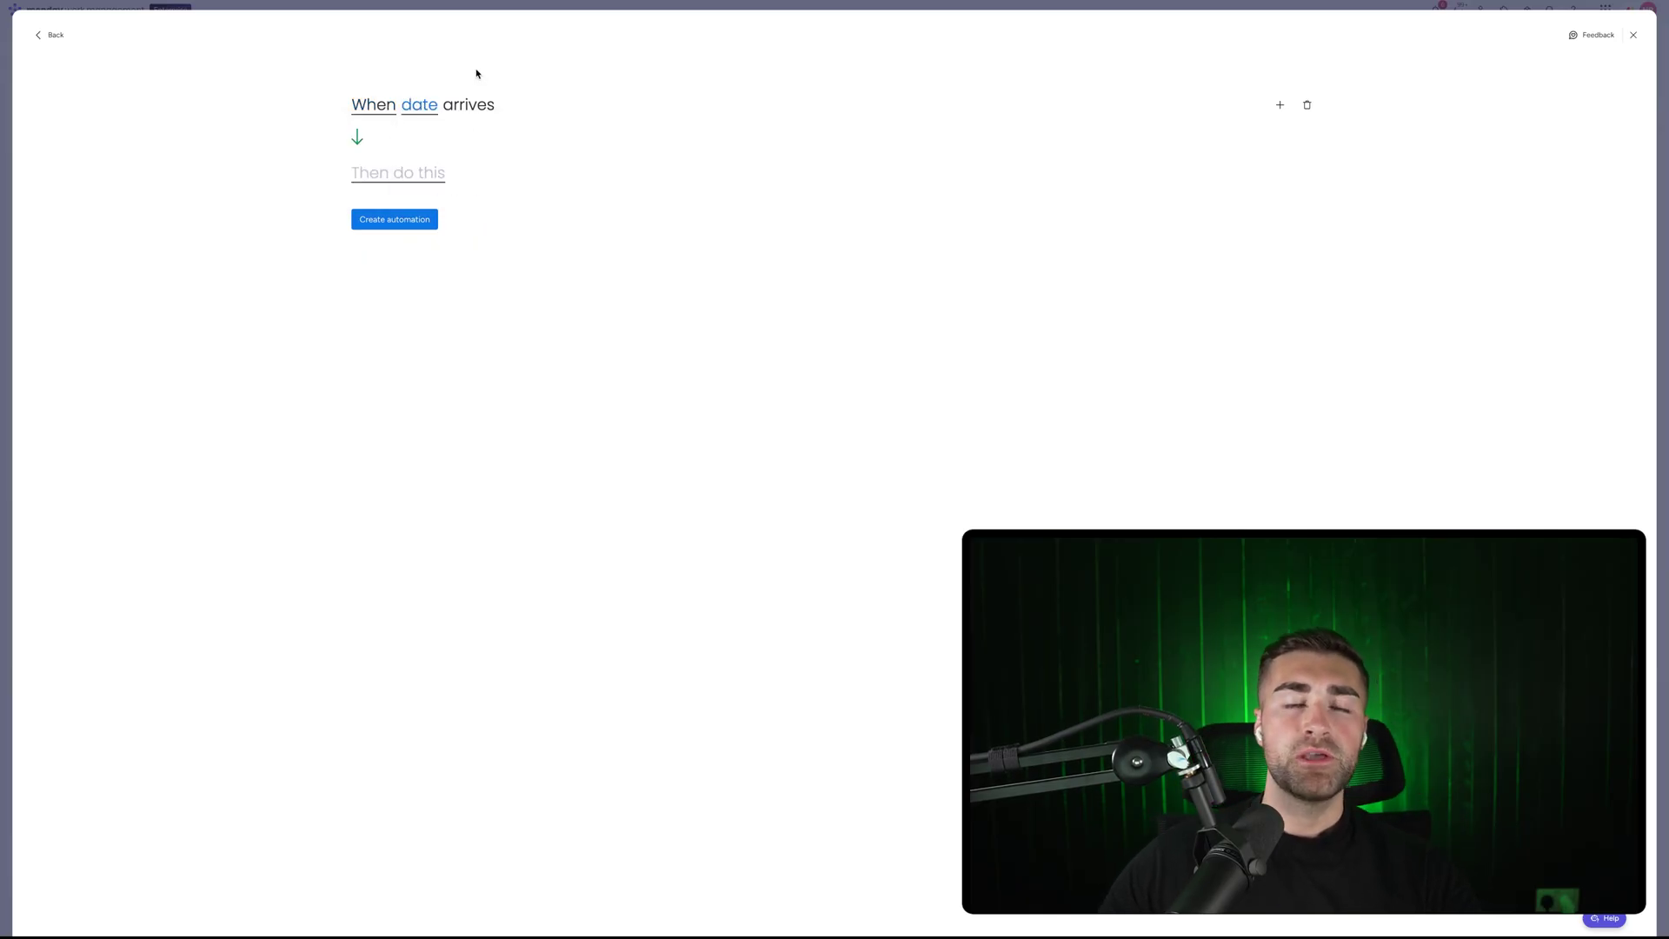
{"action": "left_click", "coordinate": [370, 109]}
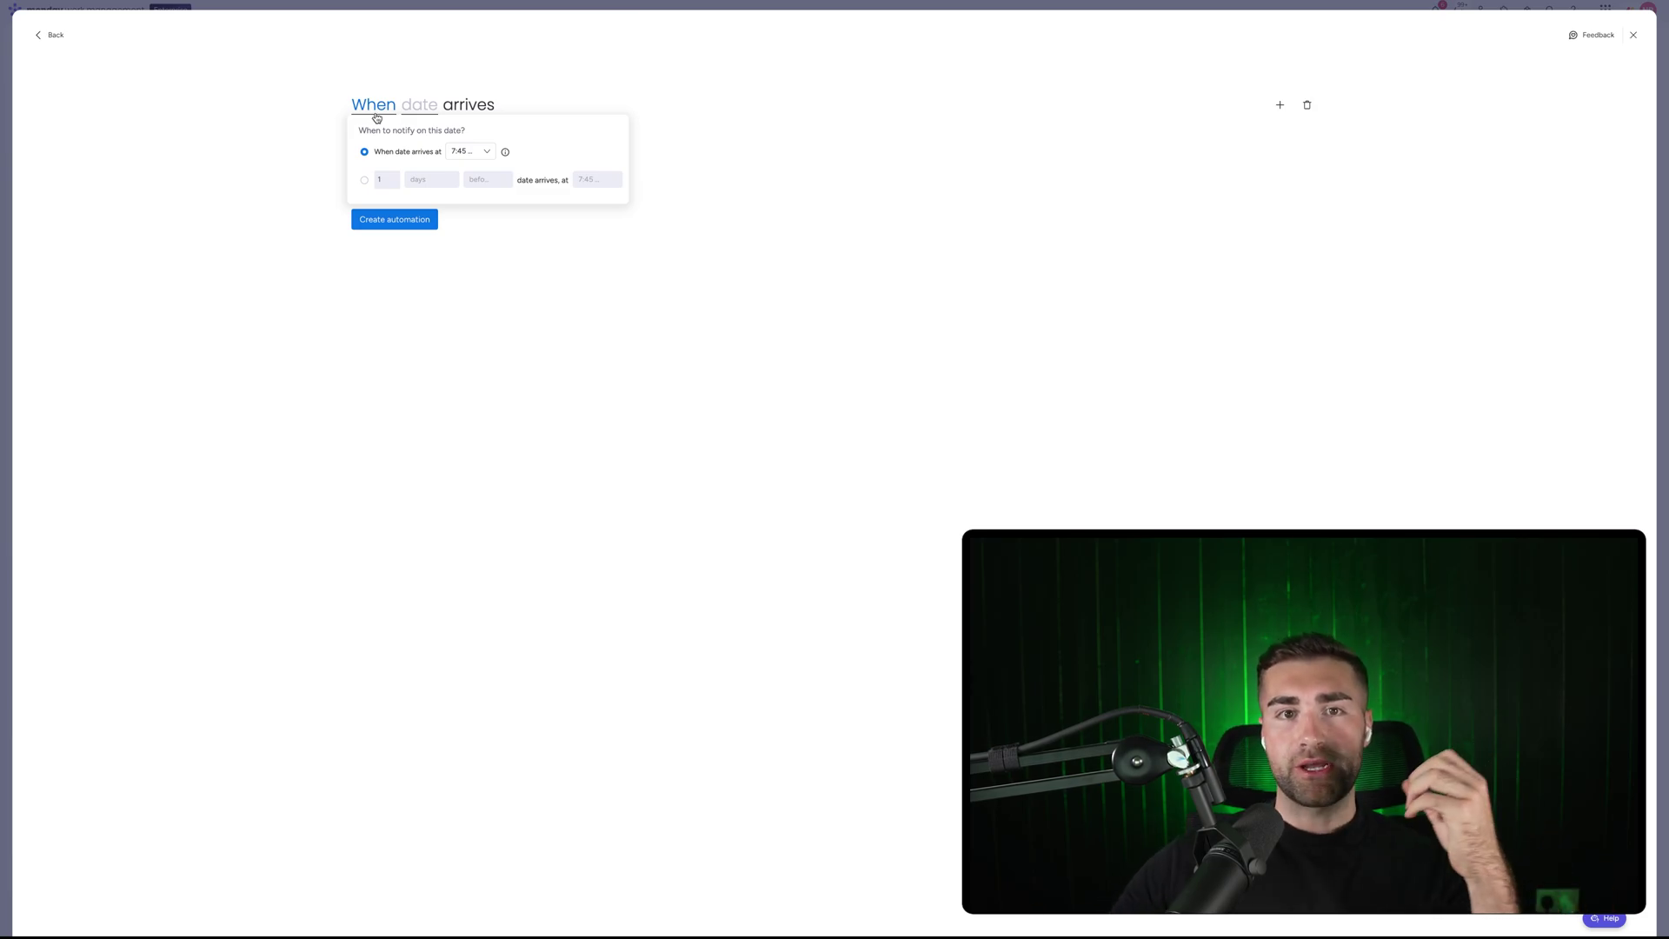
{"action": "left_click", "coordinate": [404, 113]}
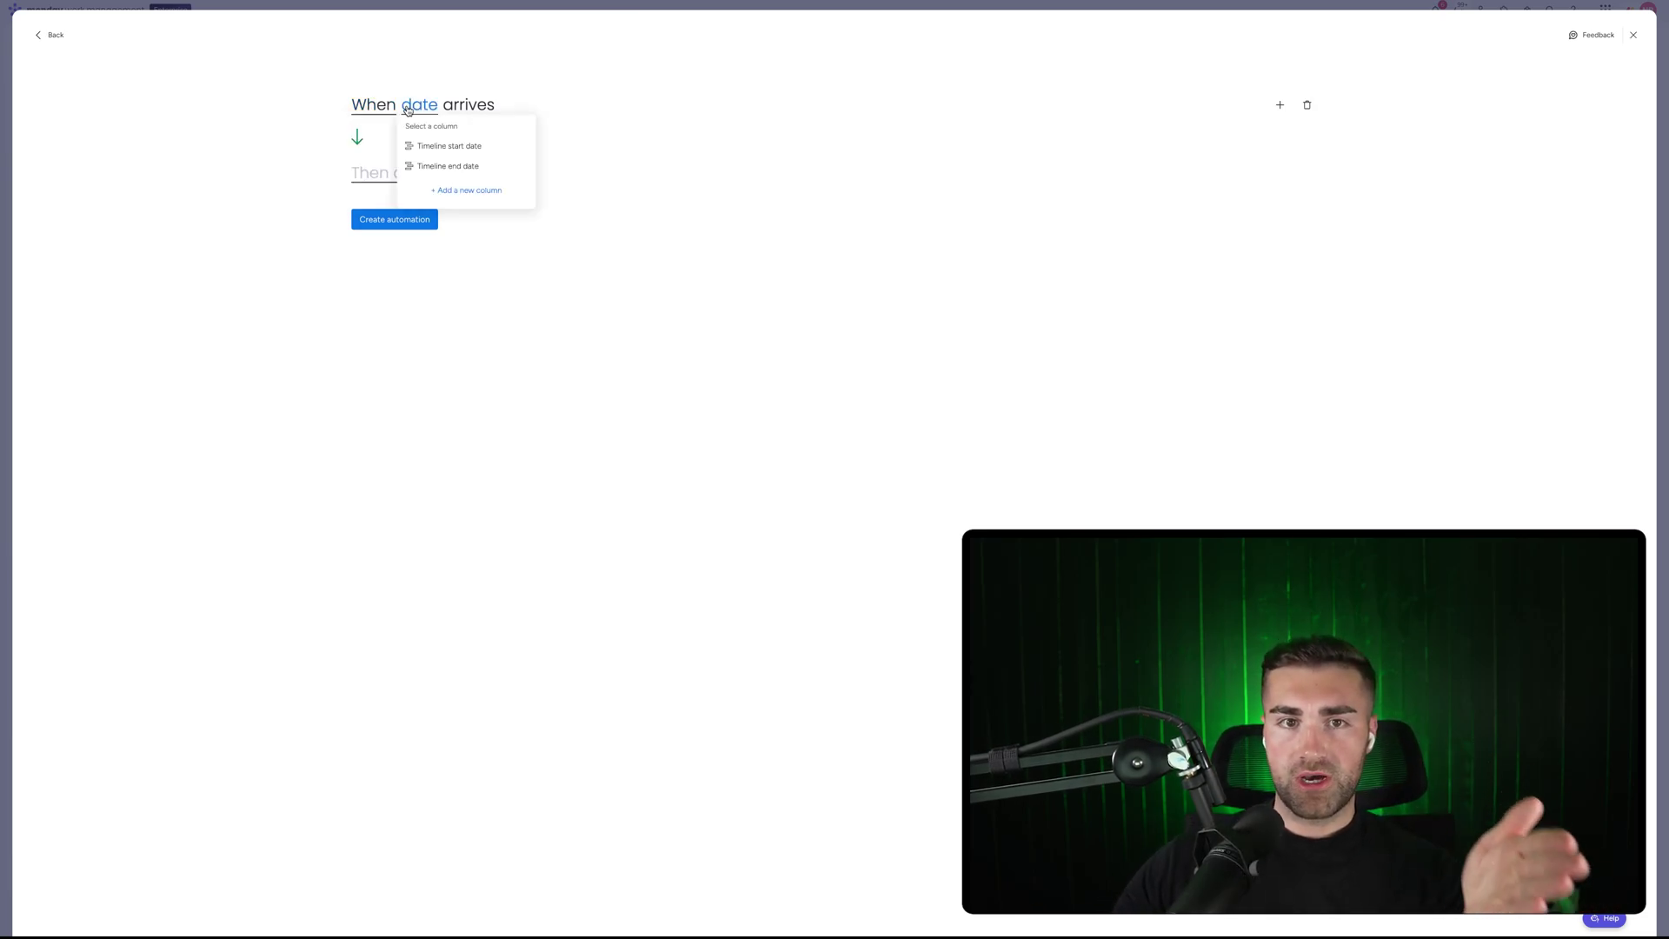
{"action": "left_click", "coordinate": [745, 160]}
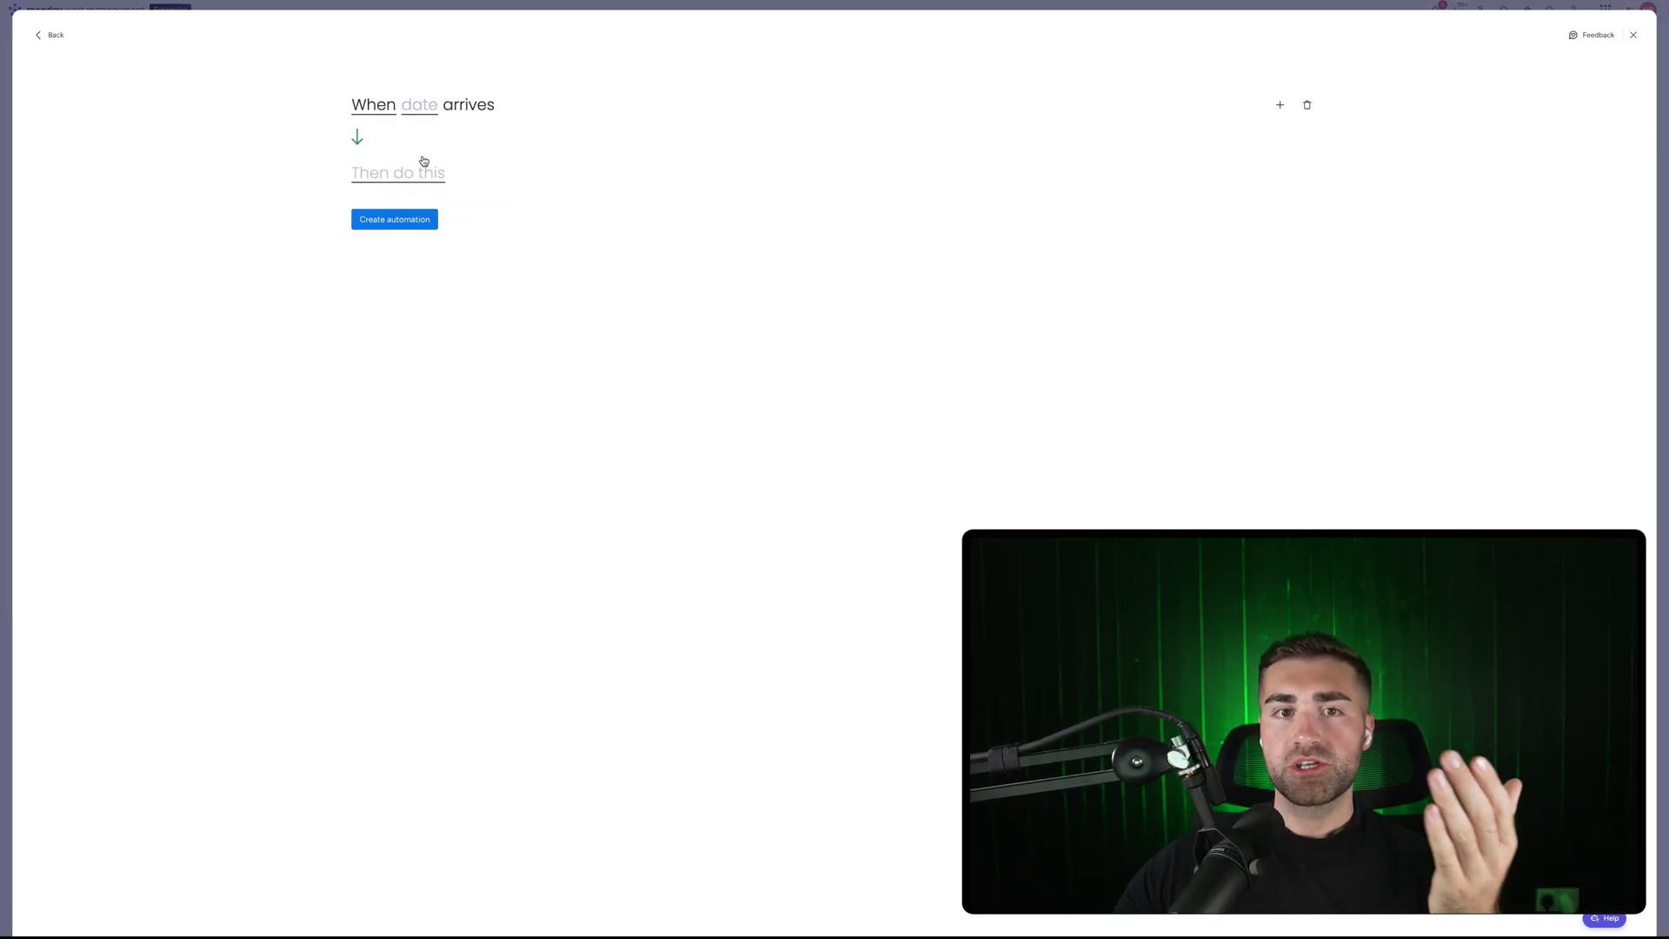
{"action": "left_click", "coordinate": [372, 106]}
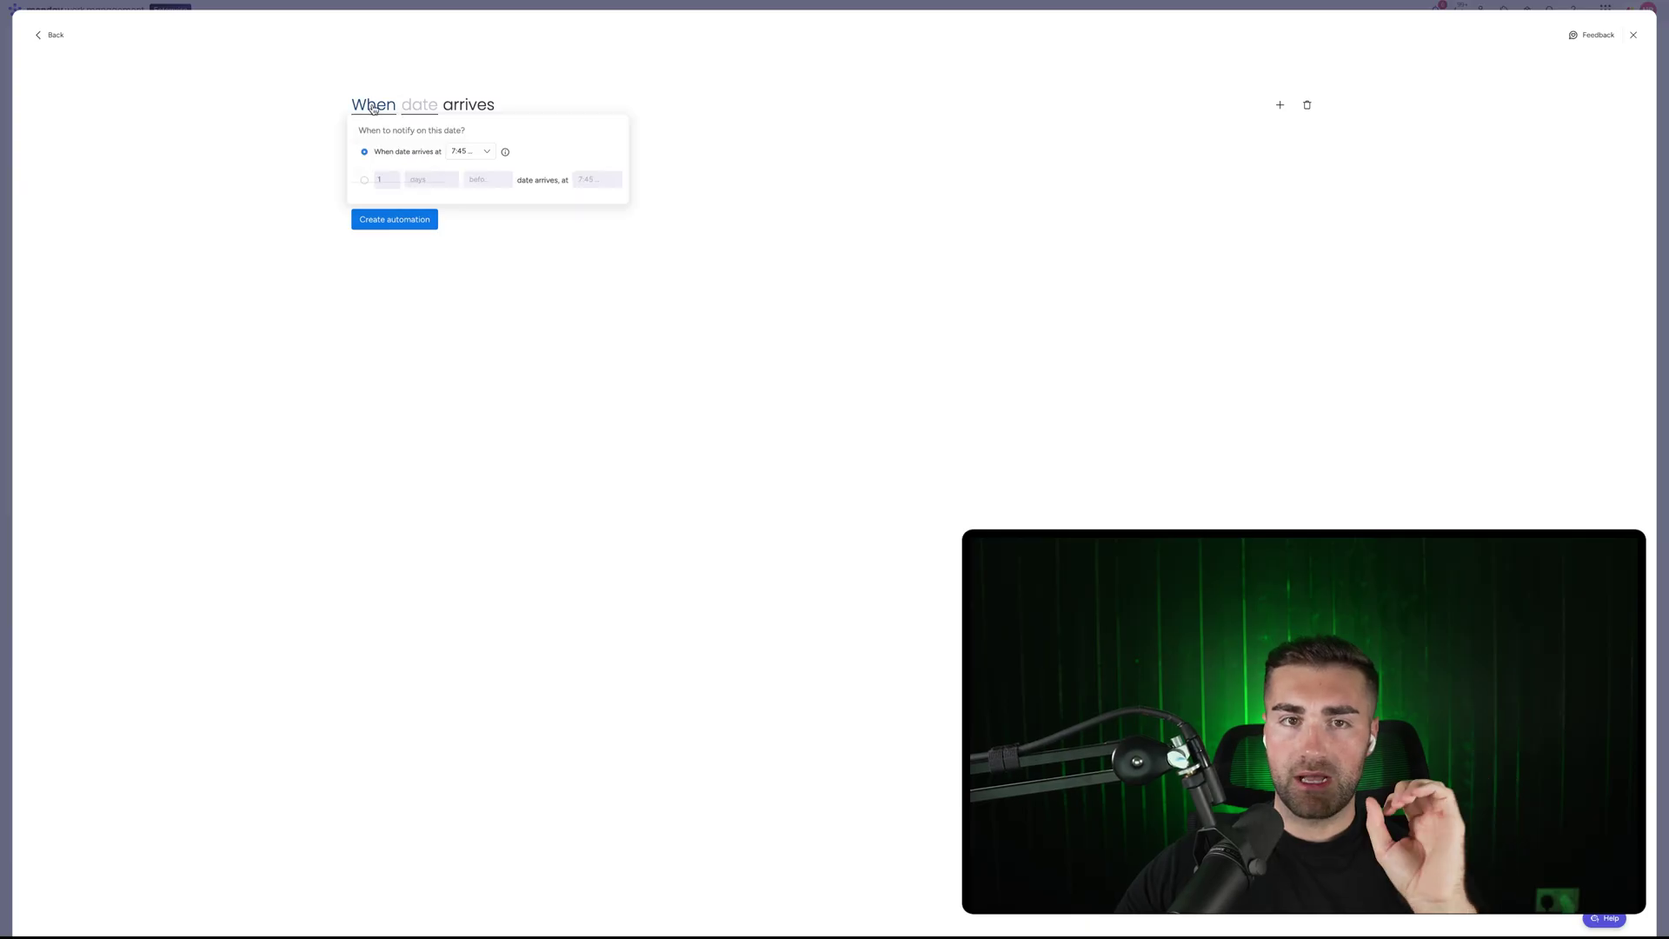
{"action": "left_click", "coordinate": [414, 41]}
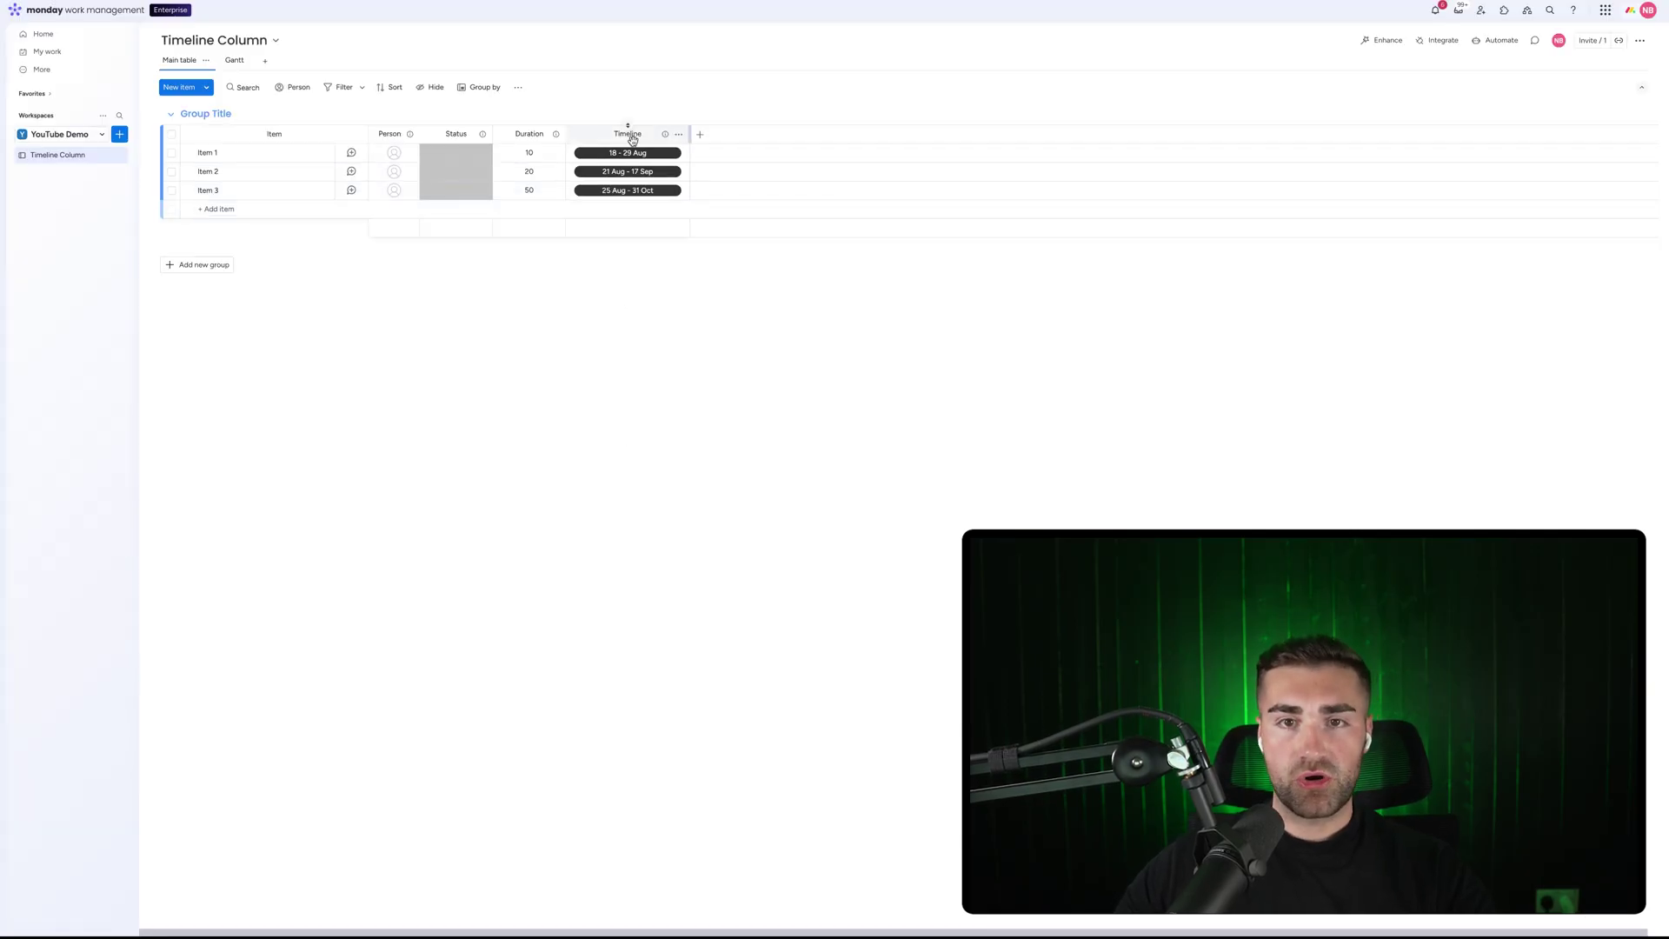
Step: Set the Timeline column as required
{"action": "left_click", "coordinate": [679, 135]}
{"action": "mouse_move", "coordinate": [753, 143]}
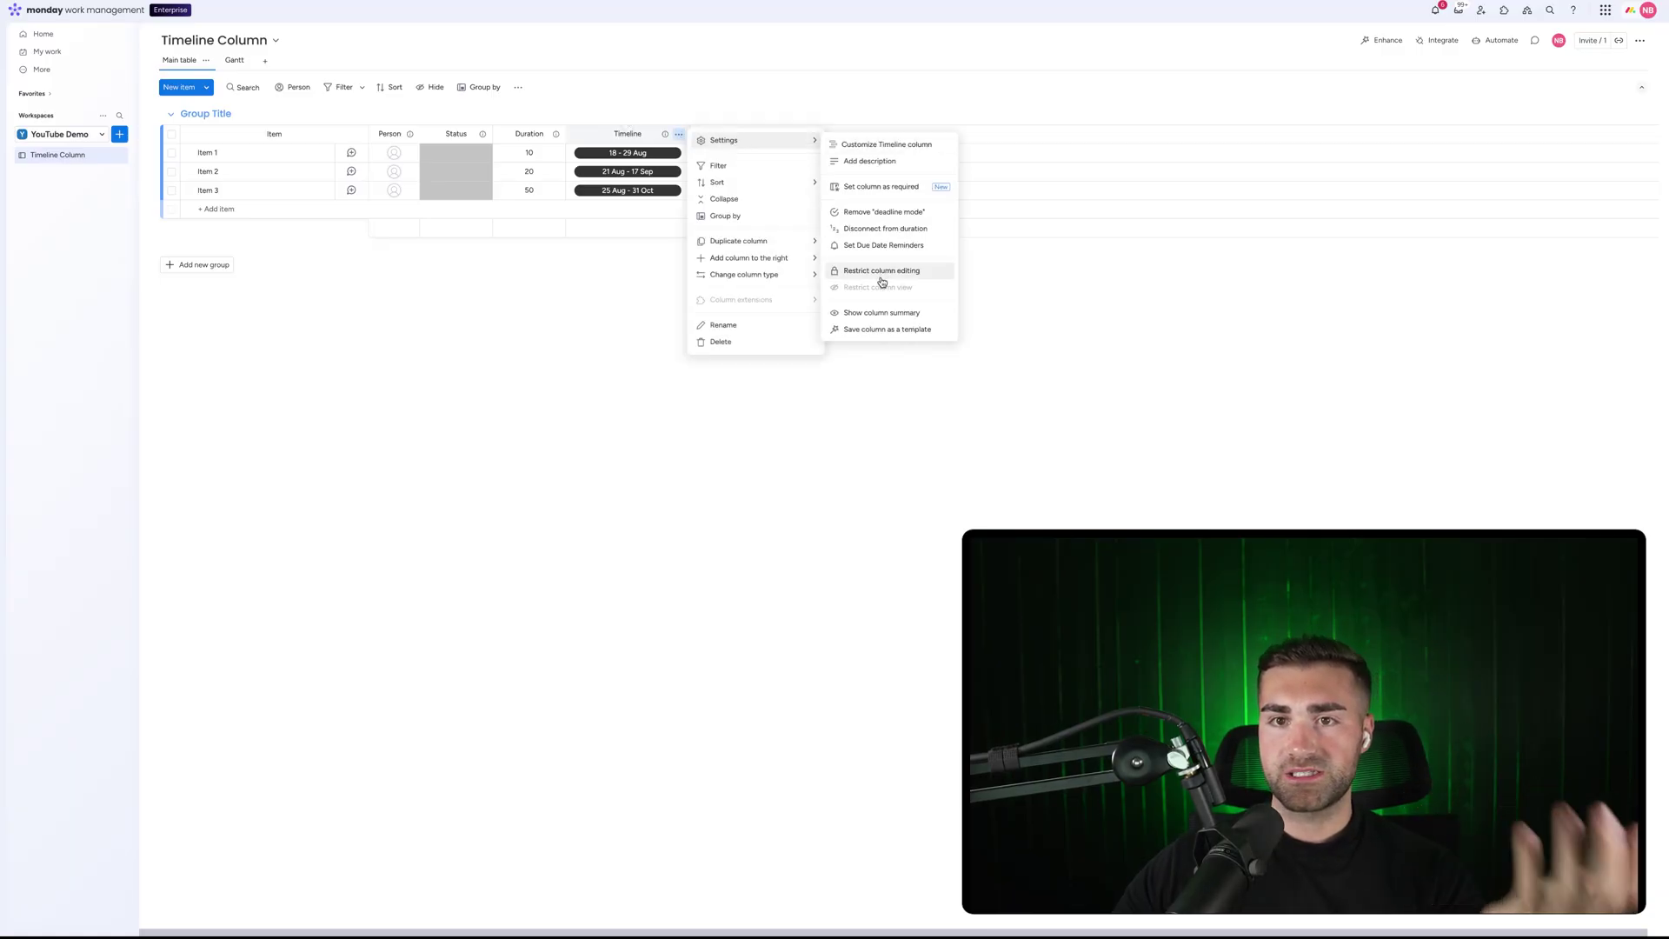
{"action": "left_click", "coordinate": [878, 190]}
Step: Create an item named New Item in Group Title with a timeline from 28 July to 19 August 2025
{"action": "left_click", "coordinate": [252, 209]}
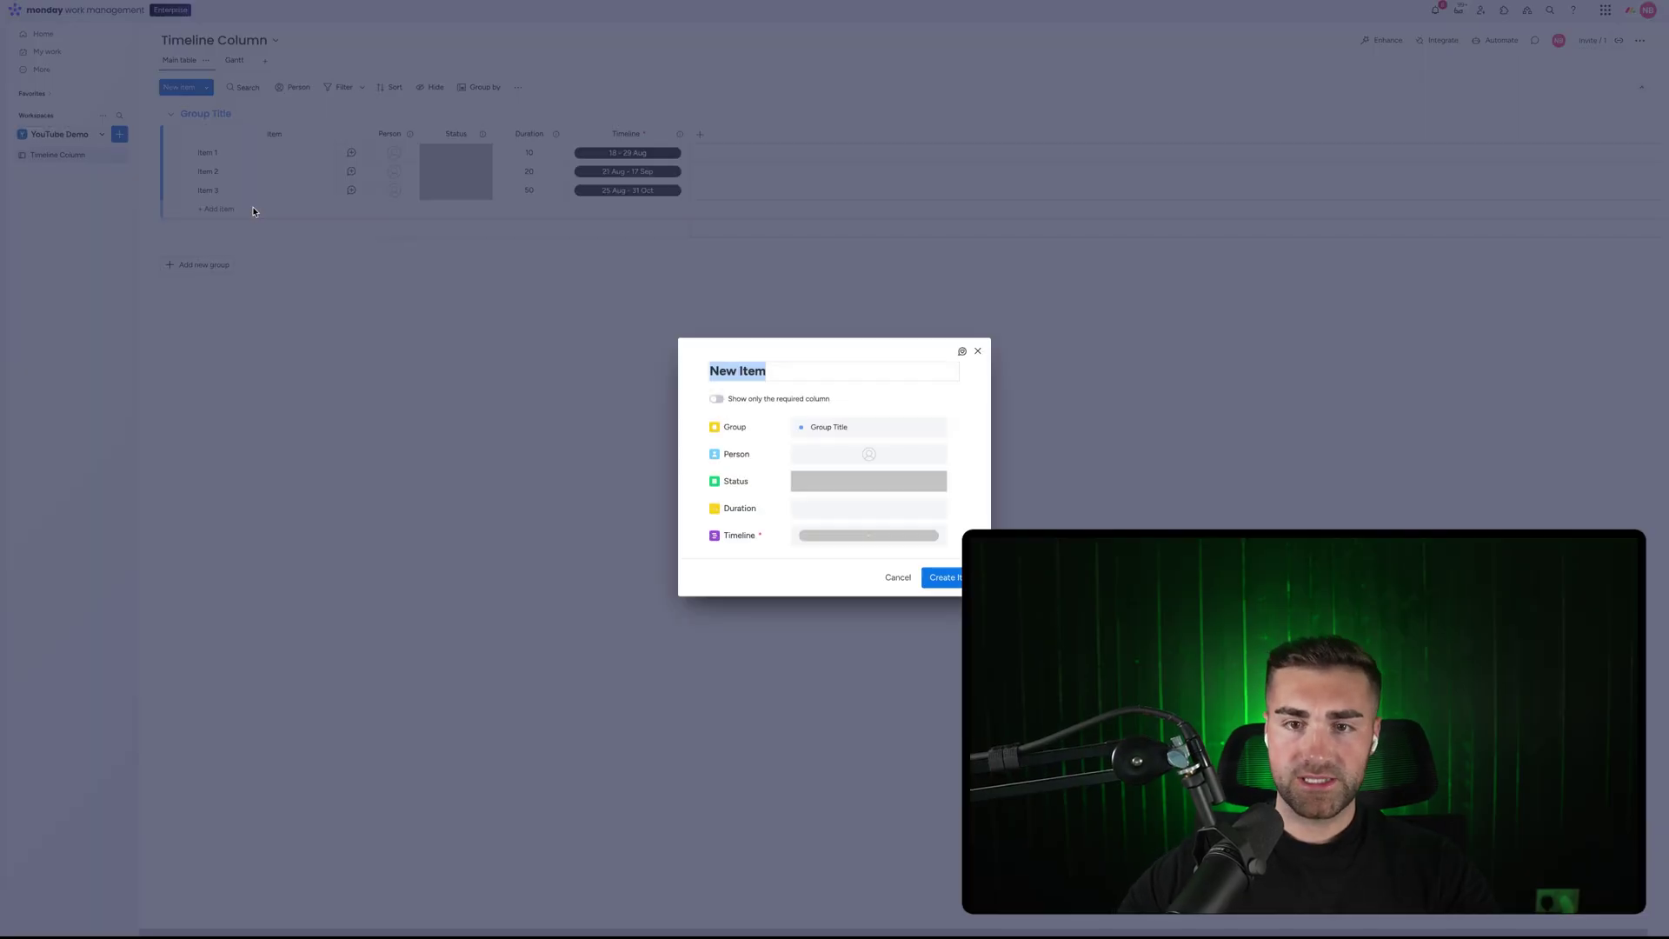
{"action": "left_click", "coordinate": [825, 535]}
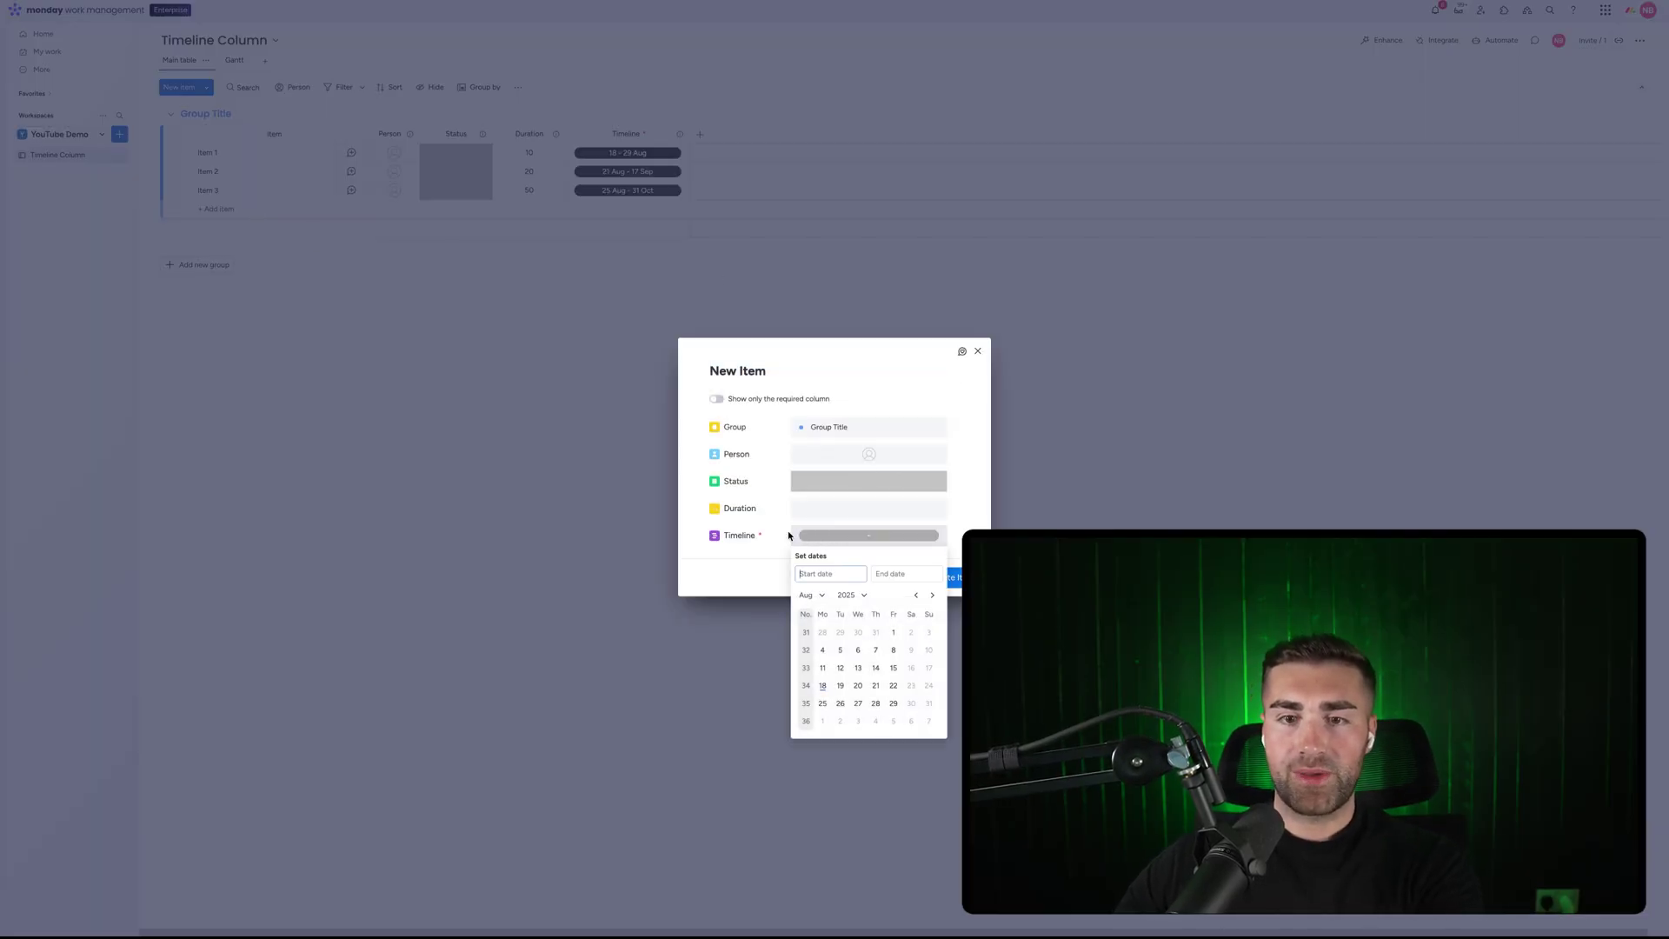
{"action": "left_click", "coordinate": [735, 529]}
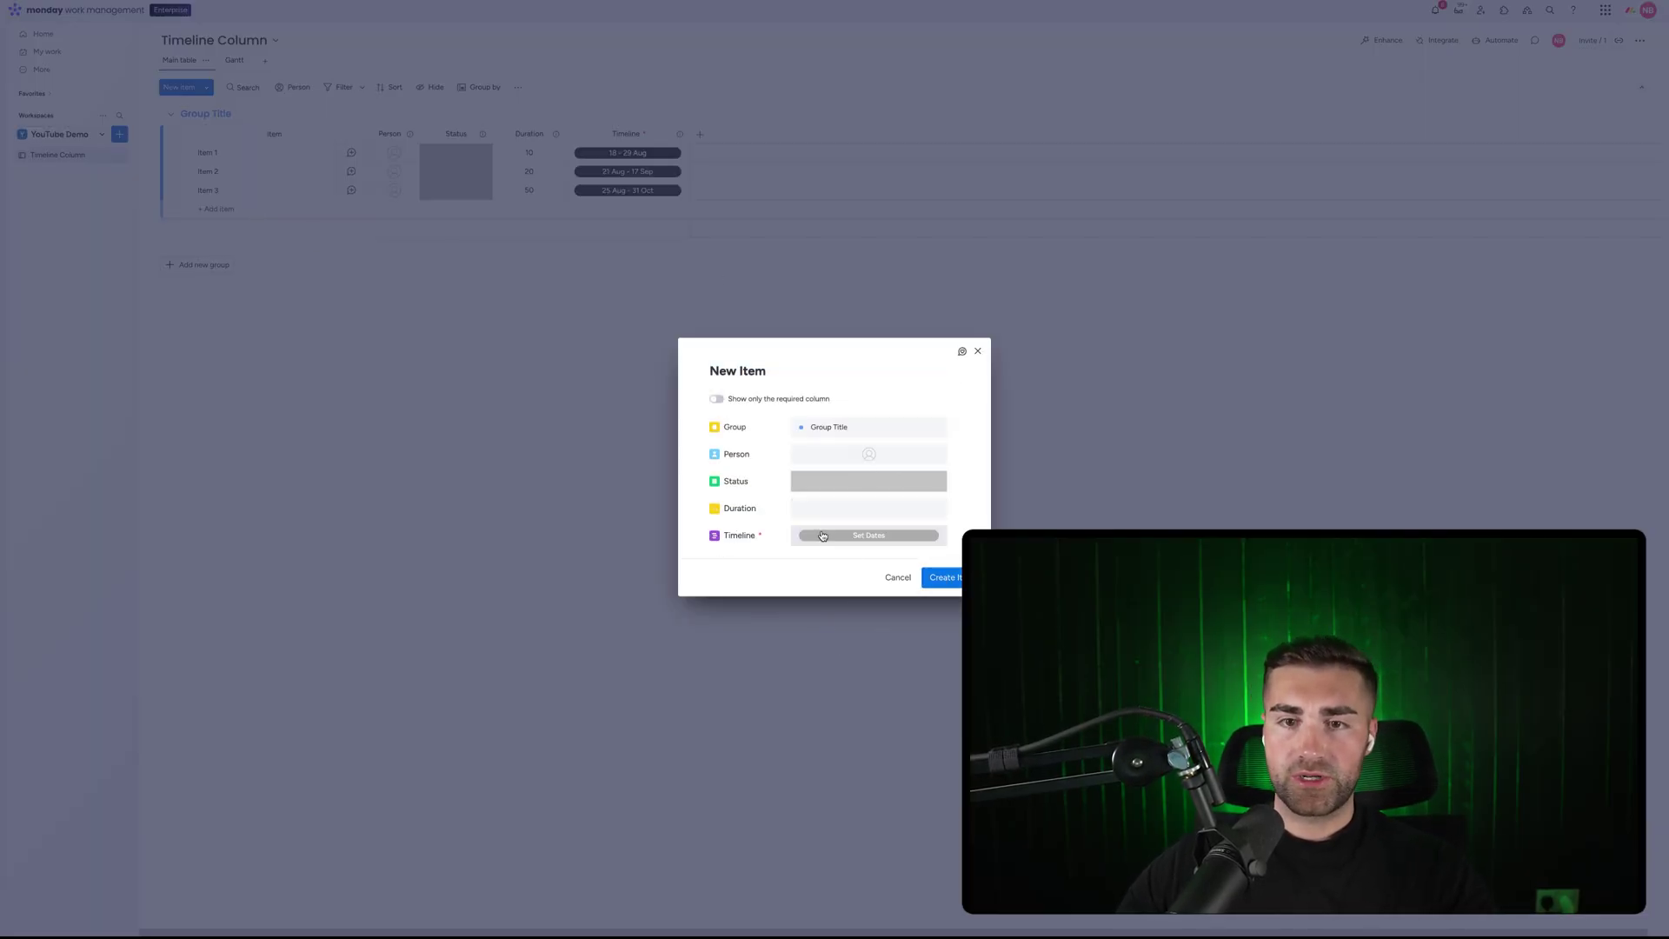
{"action": "left_click", "coordinate": [856, 535]}
{"action": "left_click", "coordinate": [822, 632]}
{"action": "left_click", "coordinate": [840, 685]}
{"action": "left_click", "coordinate": [949, 605]}
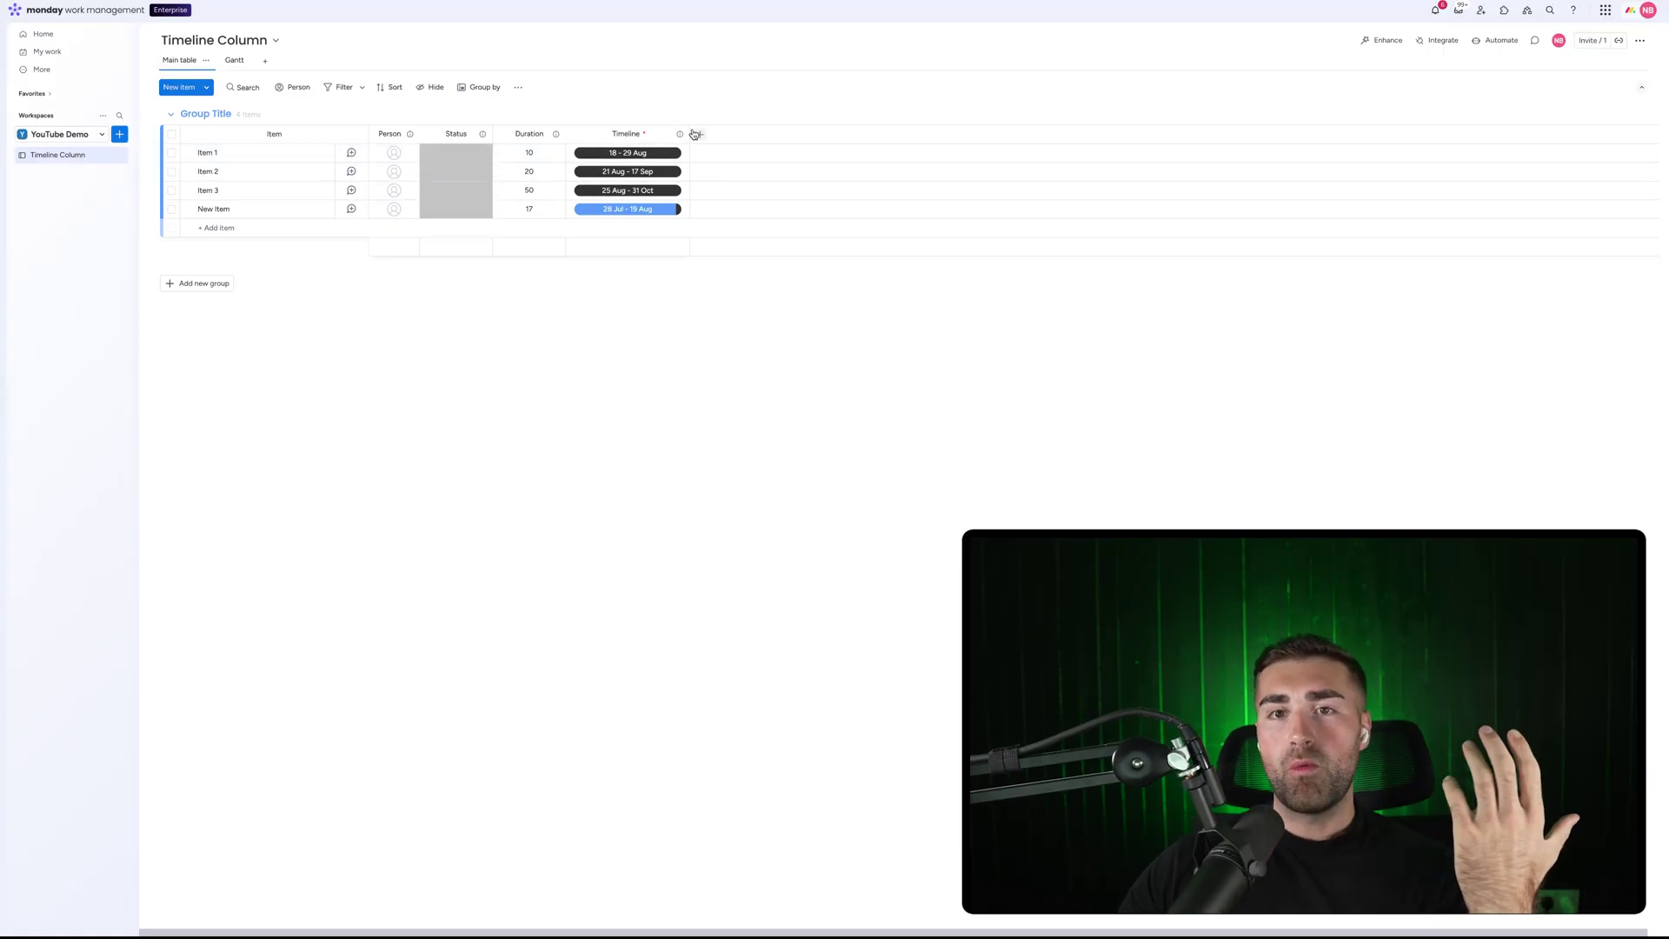
Step: Open the board's Gantt view and dock the Gantt widget so it fills the view
{"action": "left_click", "coordinate": [238, 59]}
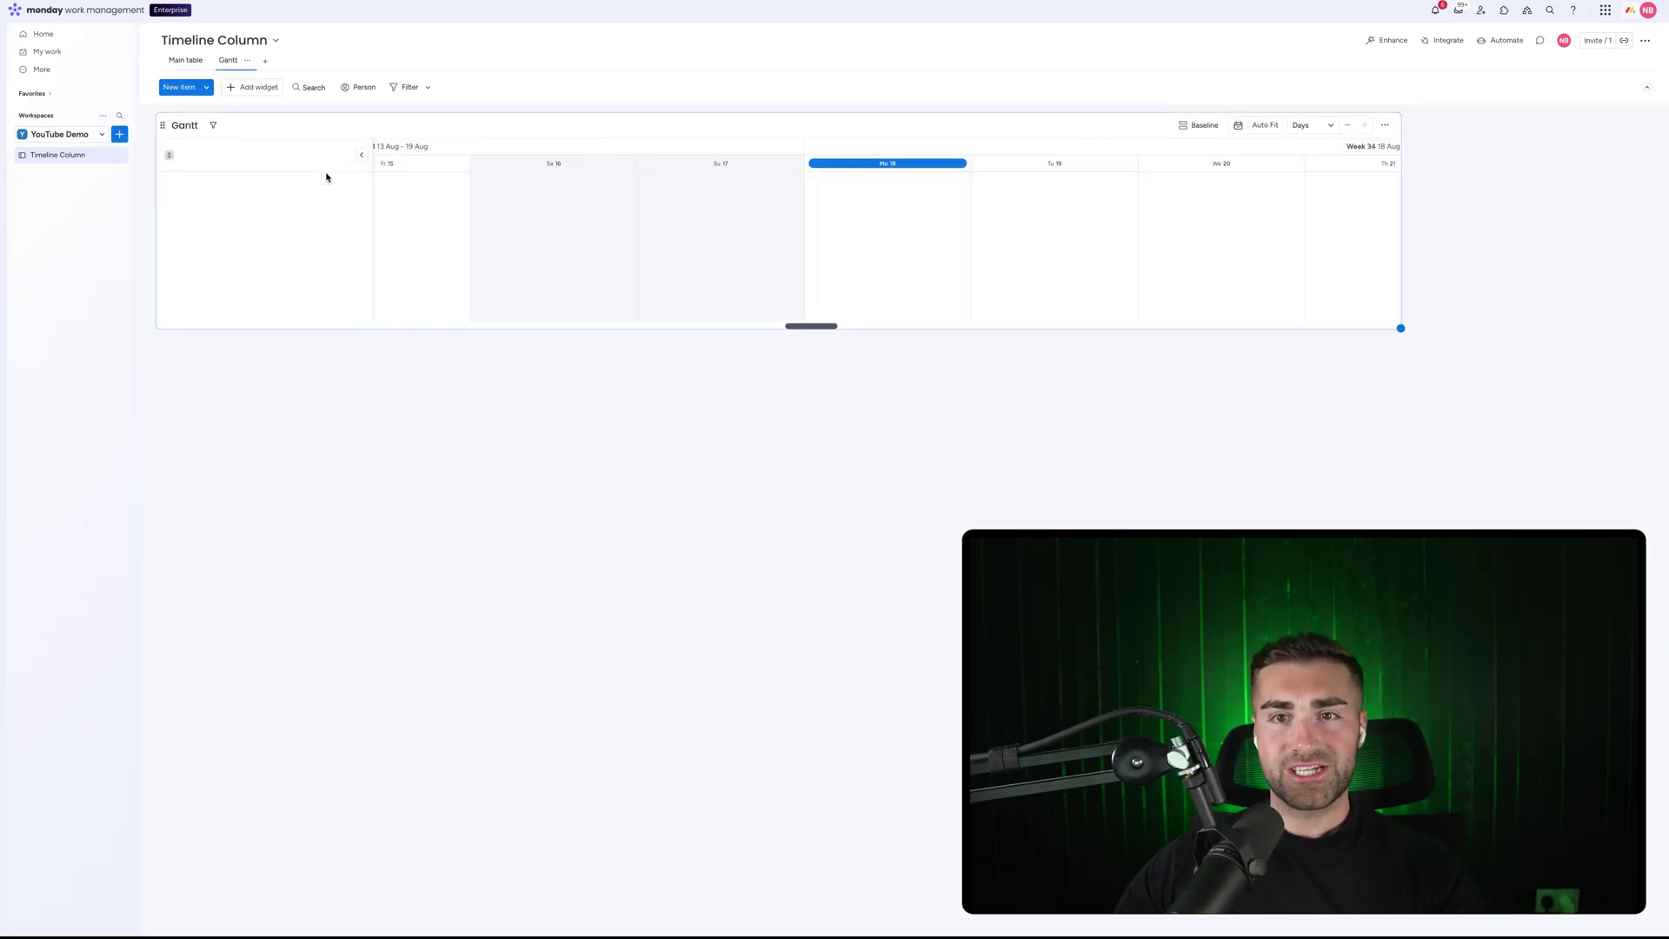
{"action": "left_click", "coordinate": [1383, 124]}
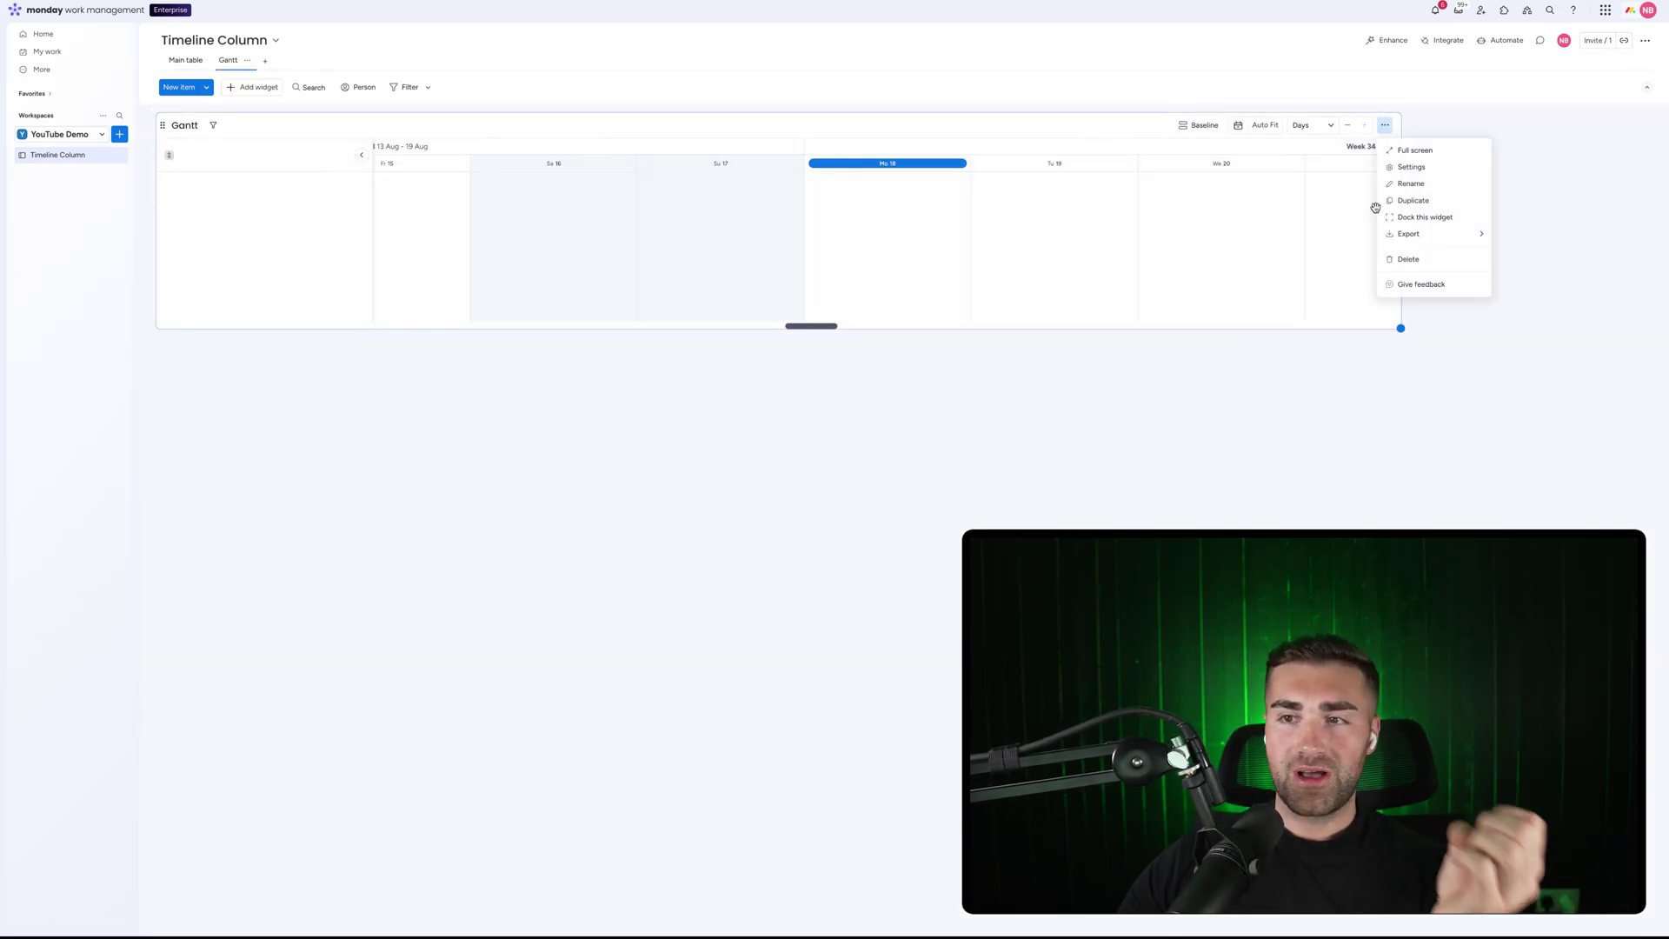
{"action": "left_click", "coordinate": [1417, 216]}
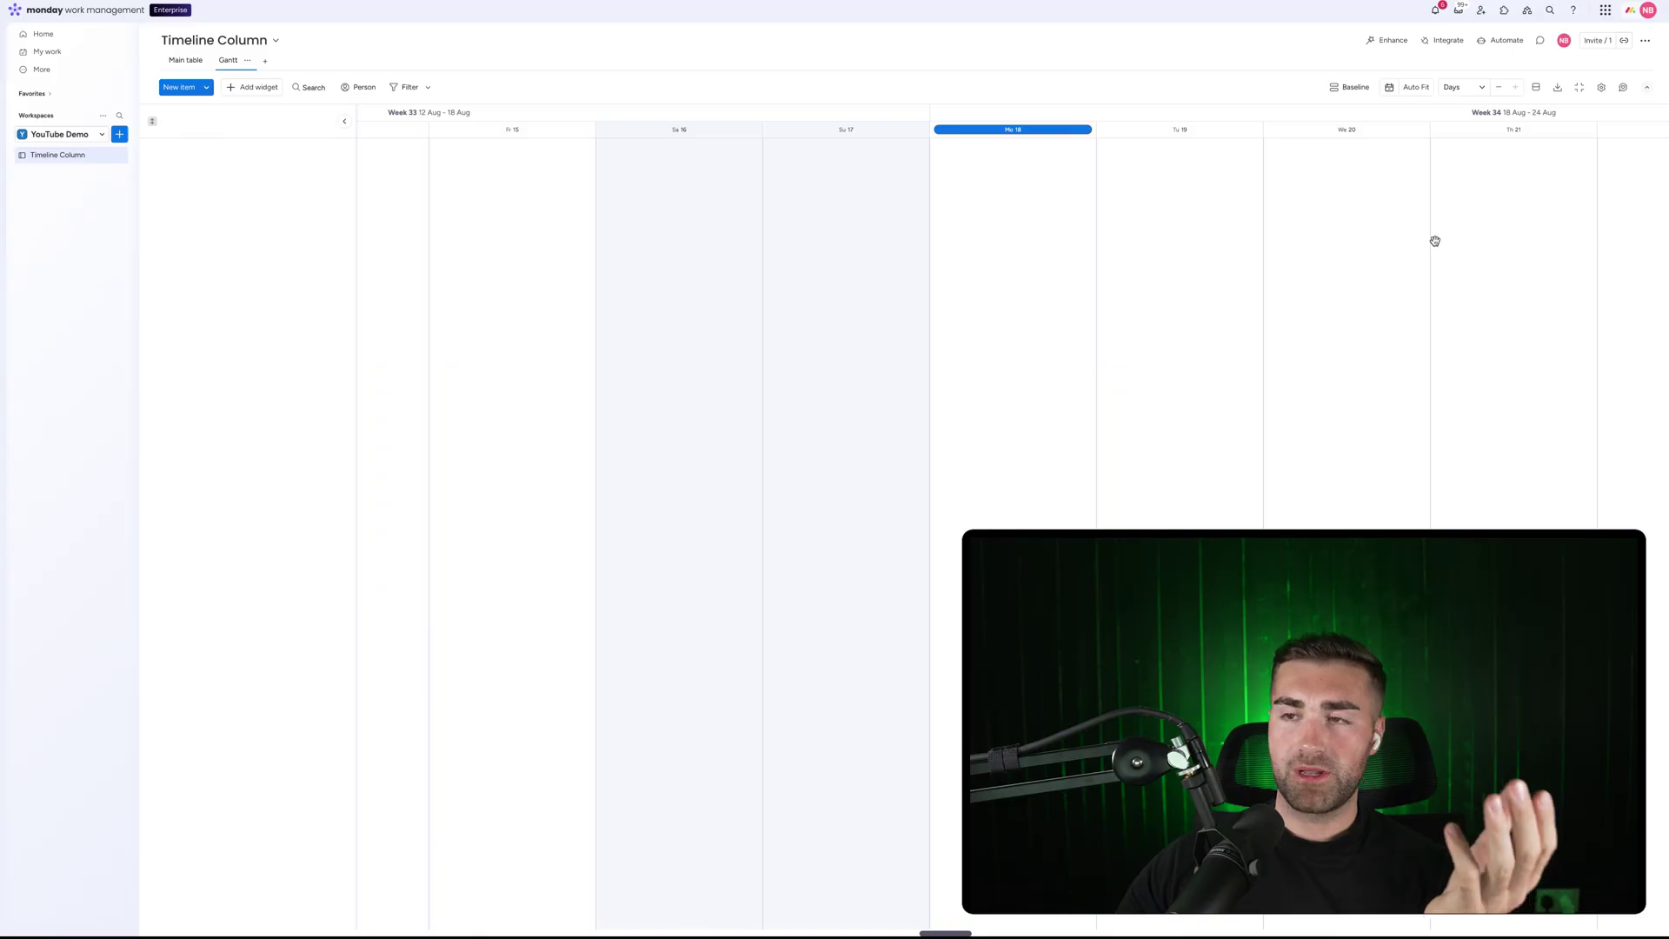
Step: Set the Gantt widget to plot items from the board's Timeline column
{"action": "left_click", "coordinate": [1602, 88]}
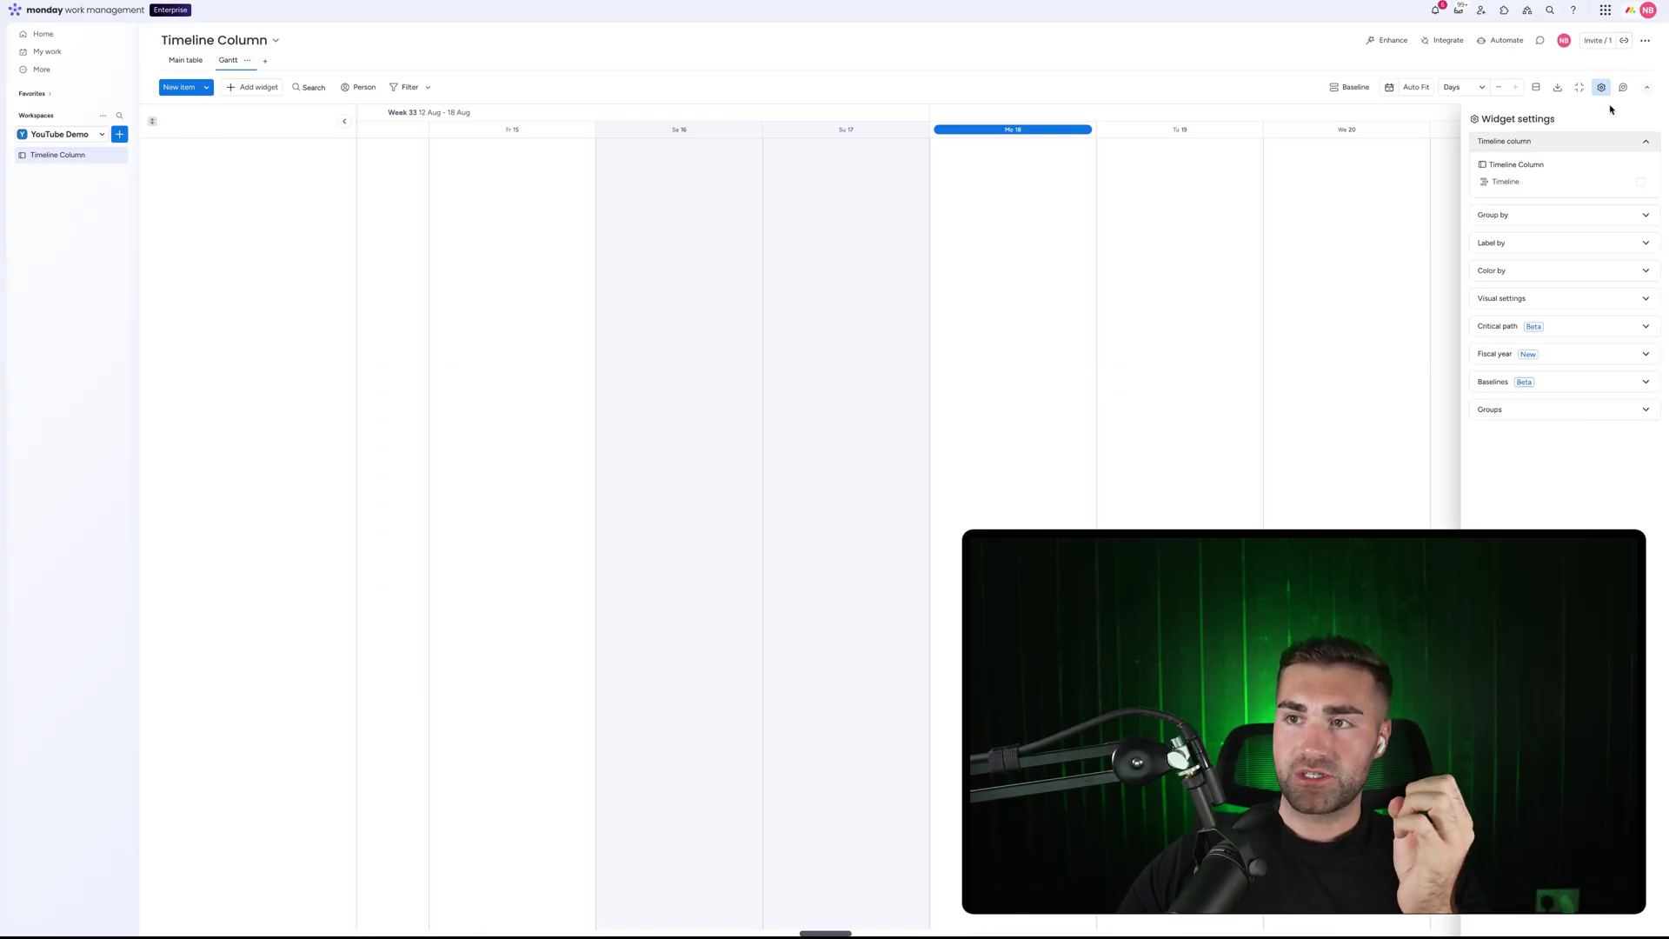
{"action": "left_click", "coordinate": [1603, 89]}
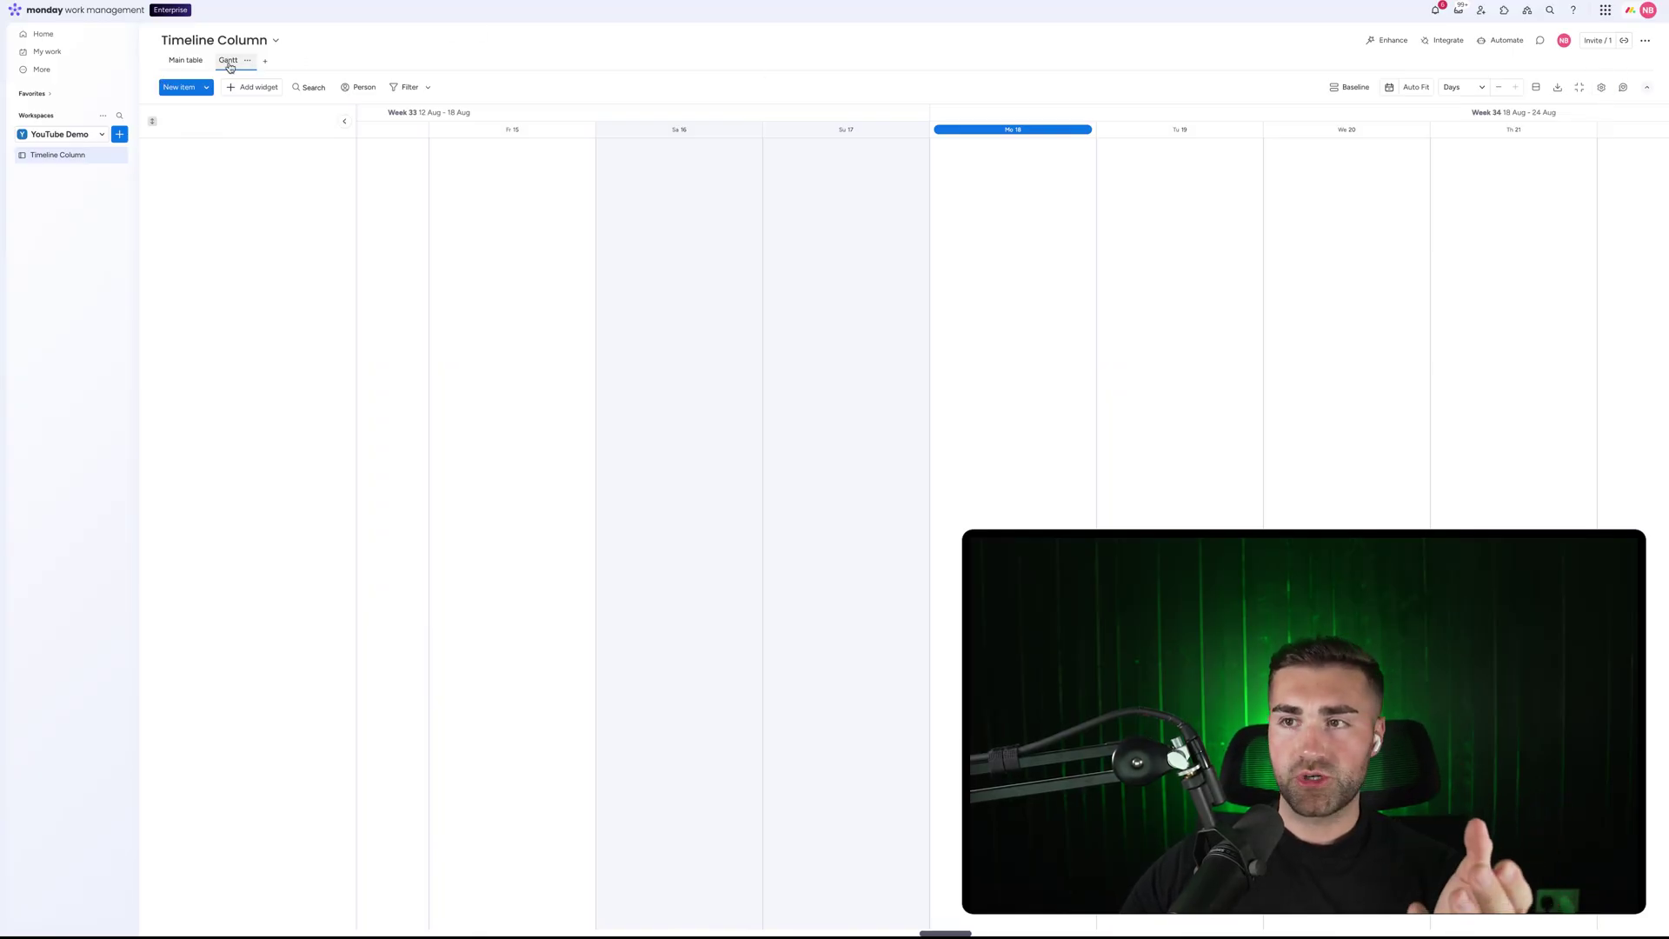
{"action": "left_click", "coordinate": [1602, 89]}
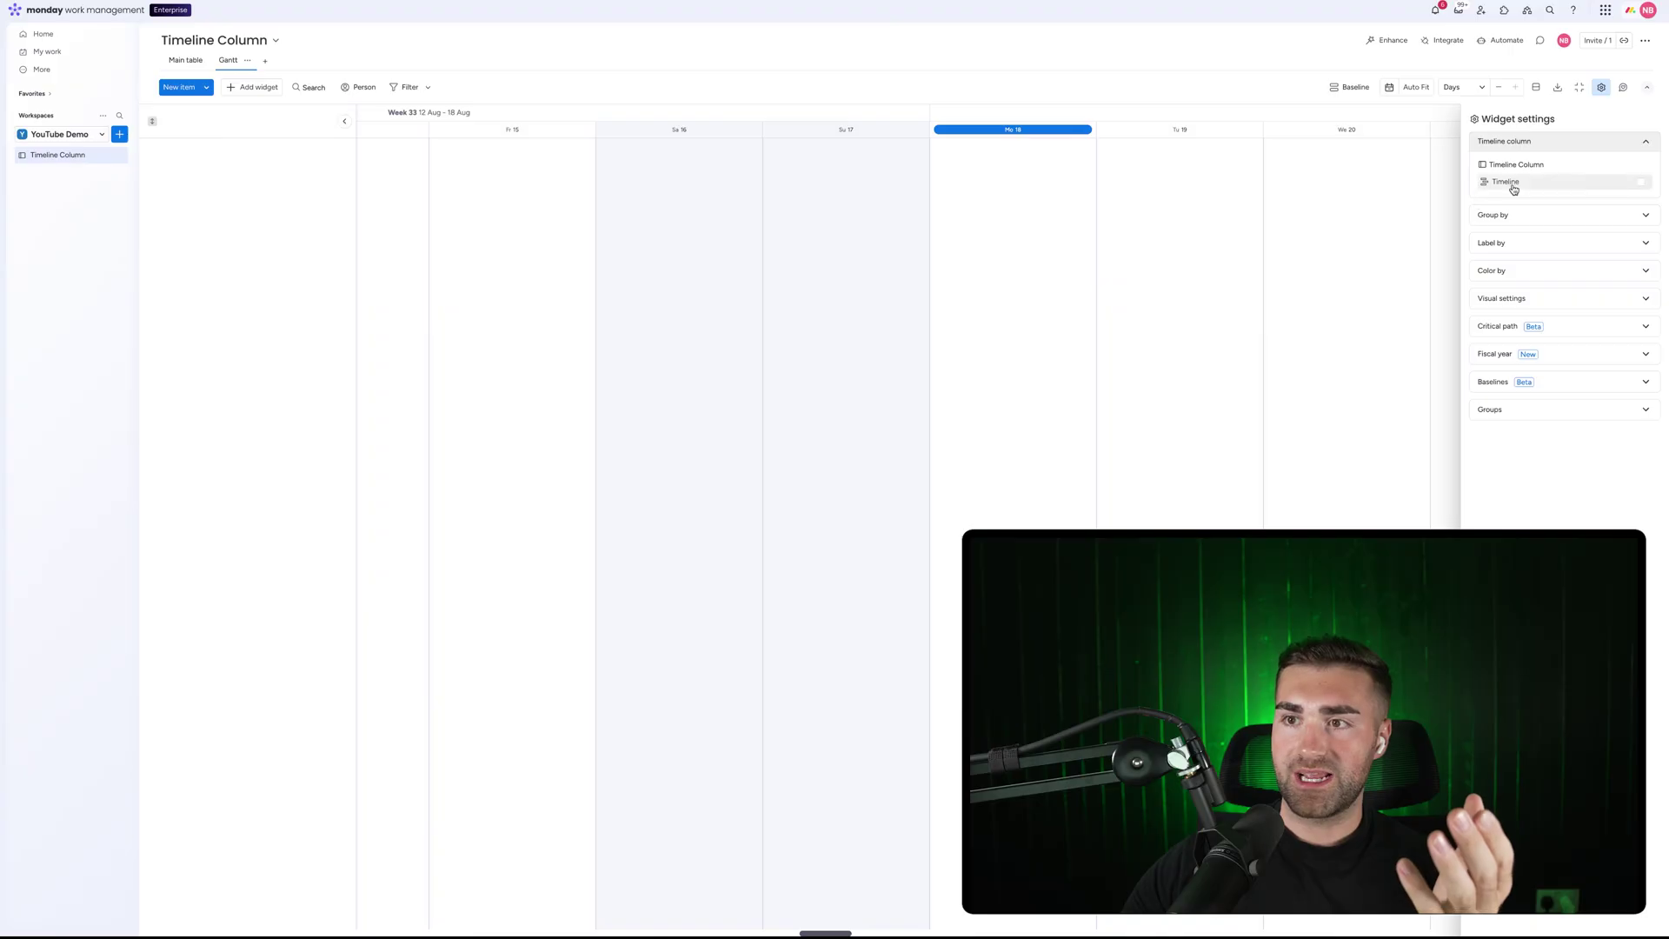
{"action": "left_click", "coordinate": [1509, 182]}
{"action": "left_click", "coordinate": [1646, 139]}
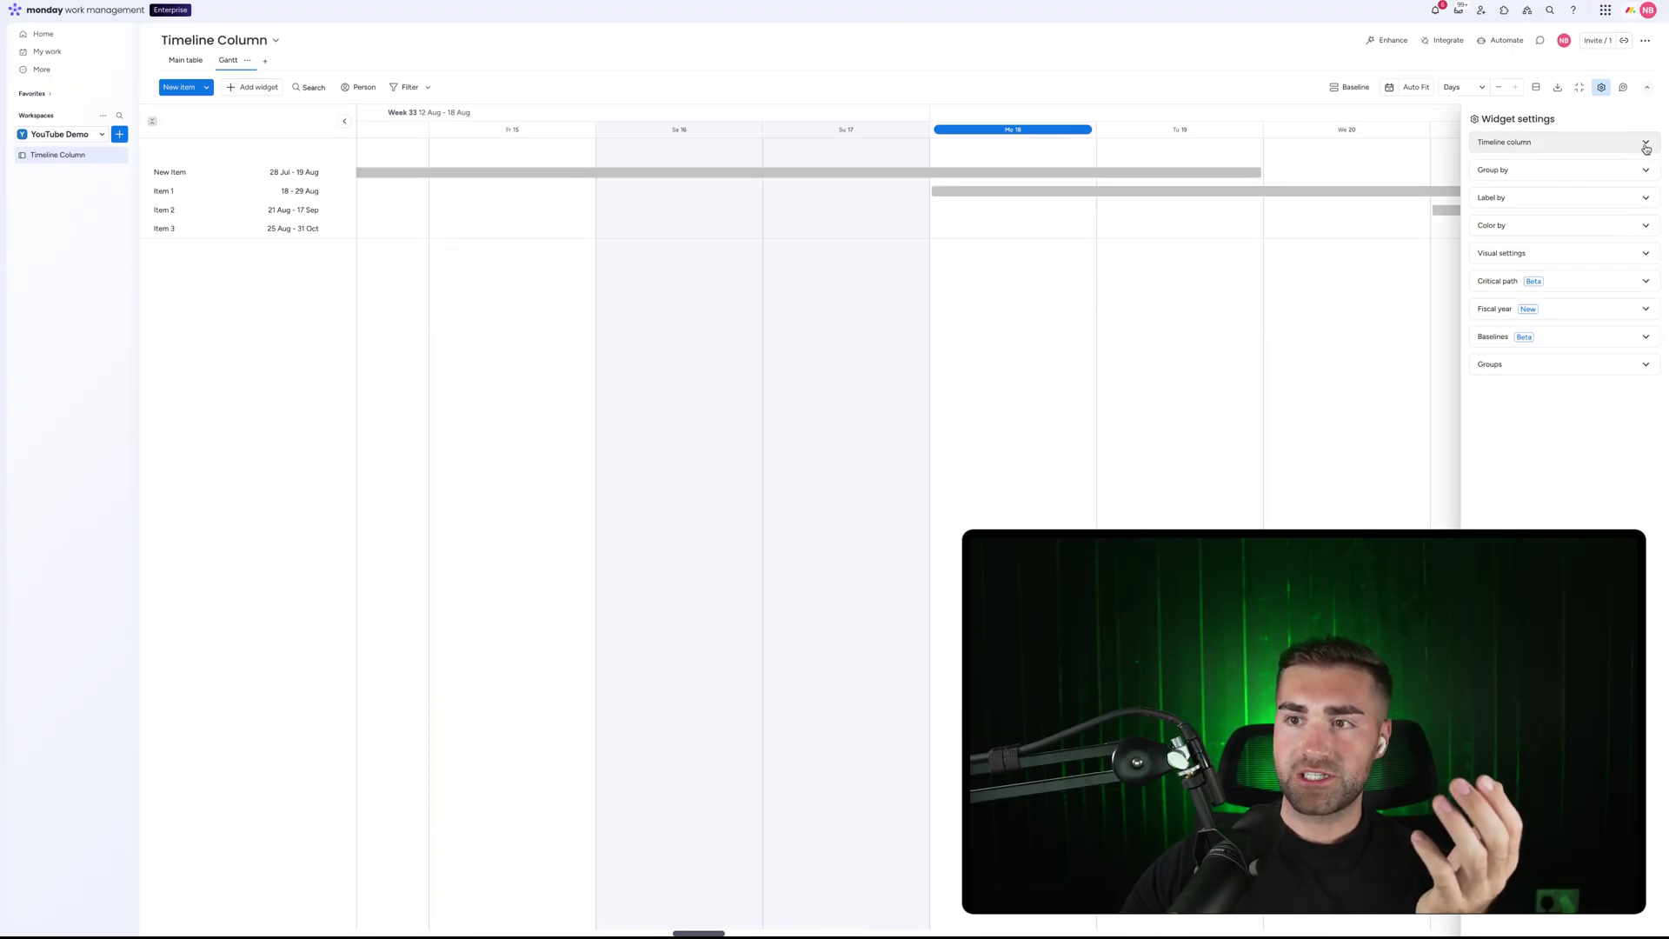
Step: Group the Gantt items by Status and review the available label choices in the widget settings
{"action": "left_click", "coordinate": [1552, 170]}
{"action": "left_click", "coordinate": [1526, 221]}
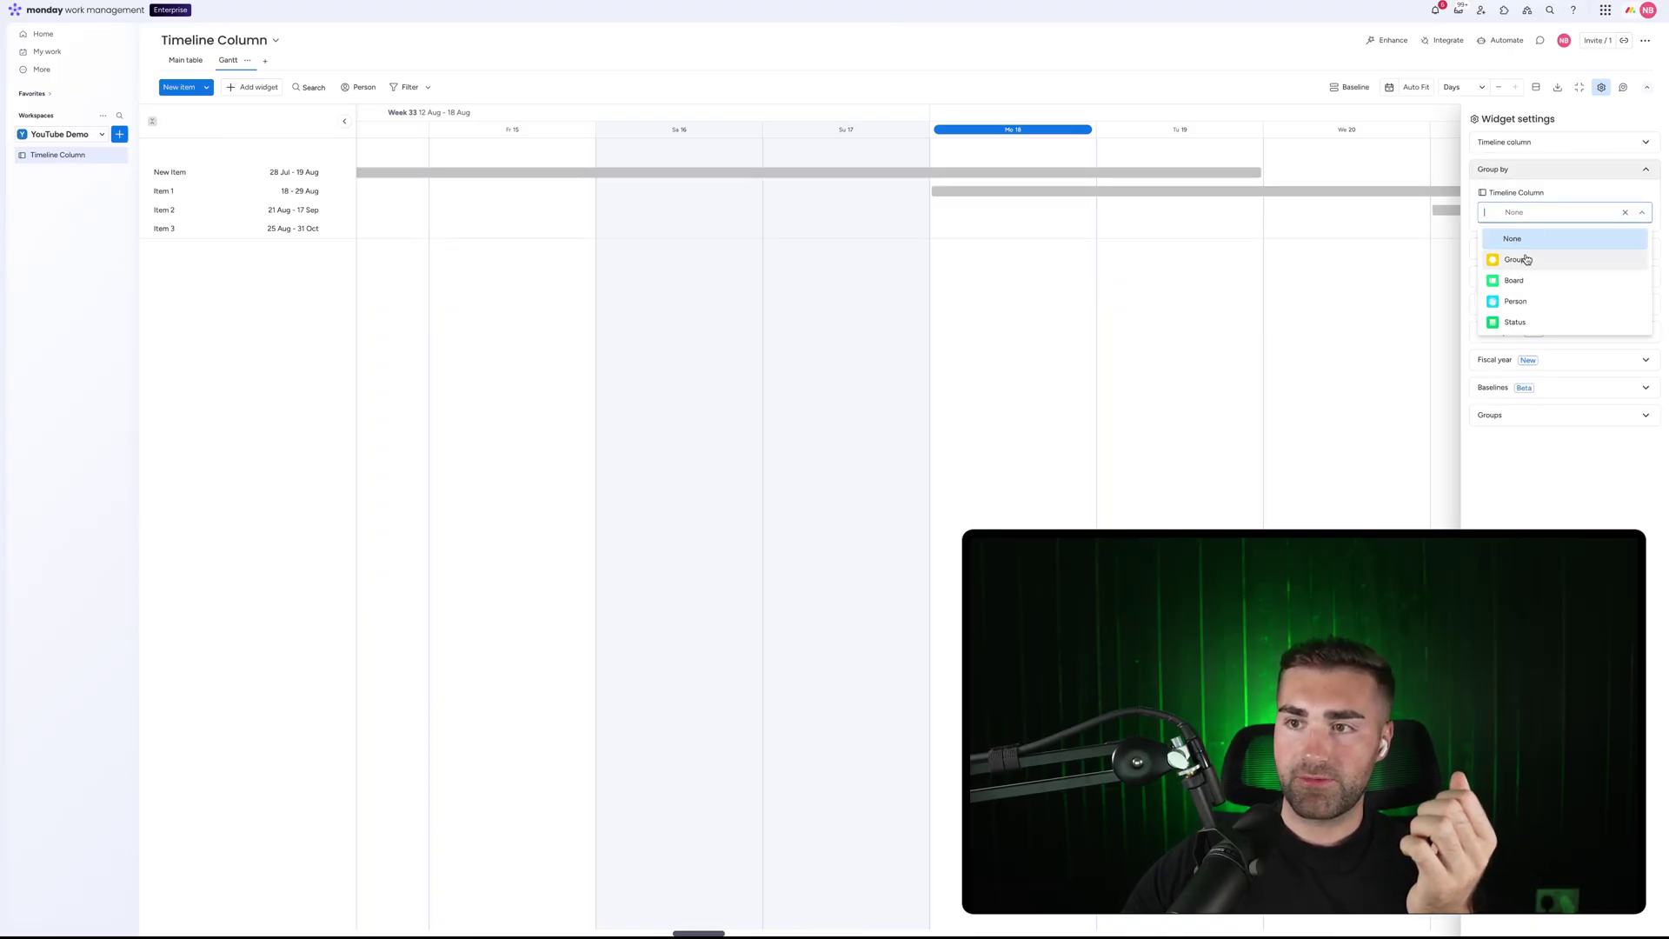
{"action": "left_click", "coordinate": [1519, 327]}
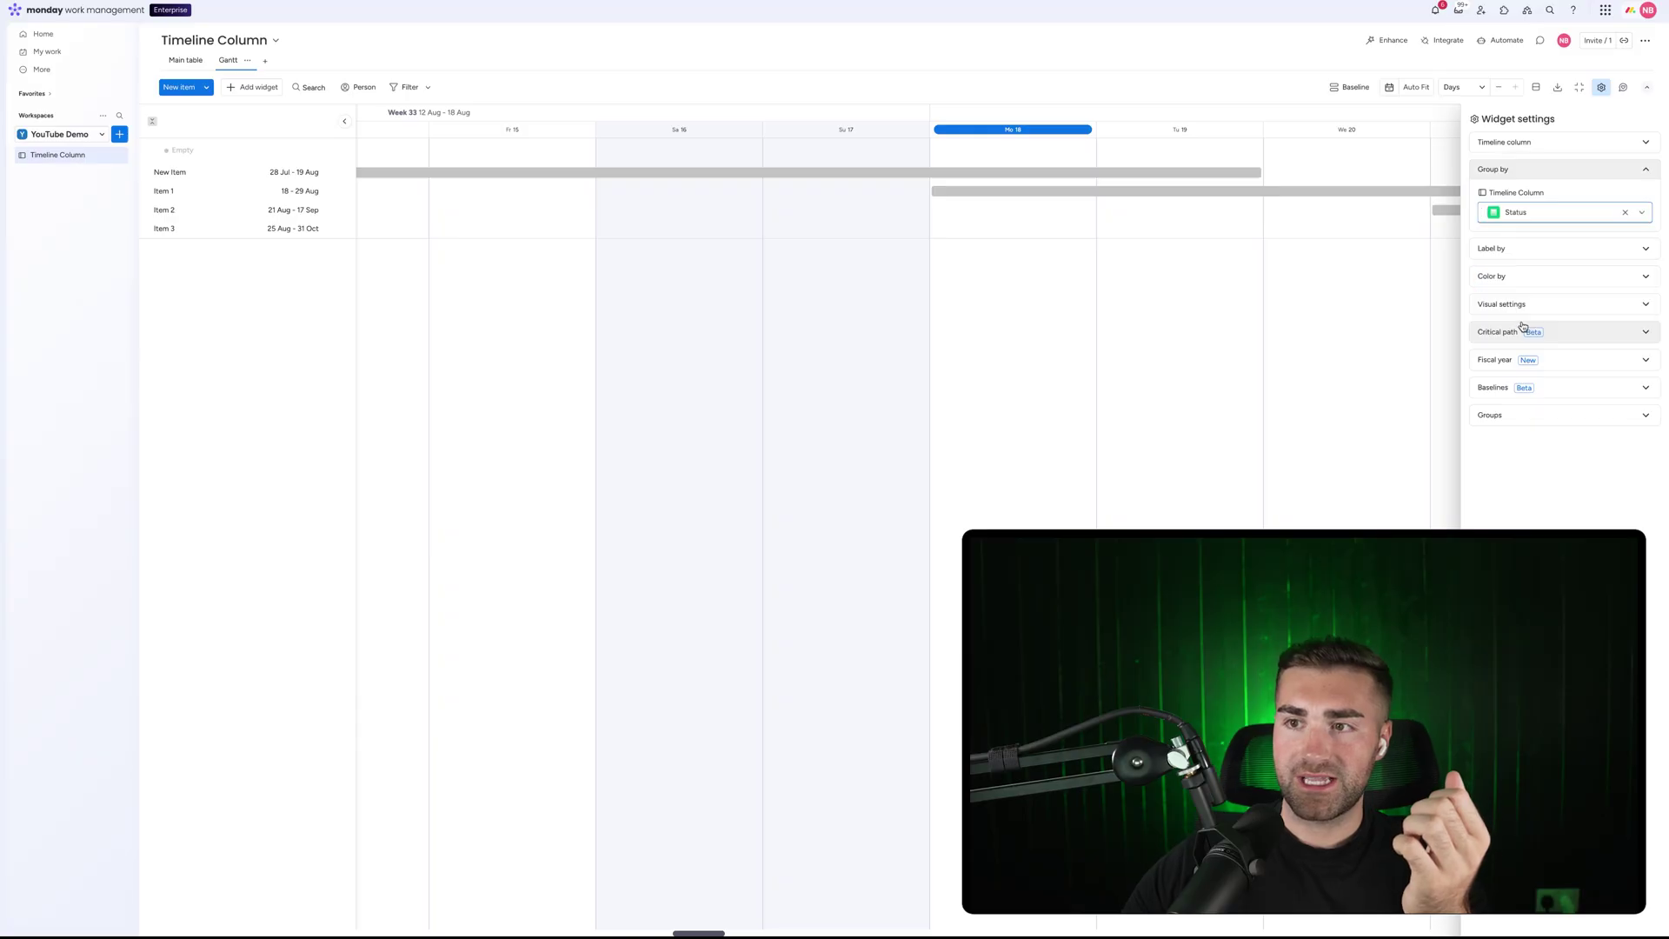
{"action": "left_click", "coordinate": [1517, 247]}
{"action": "left_click", "coordinate": [1534, 240]}
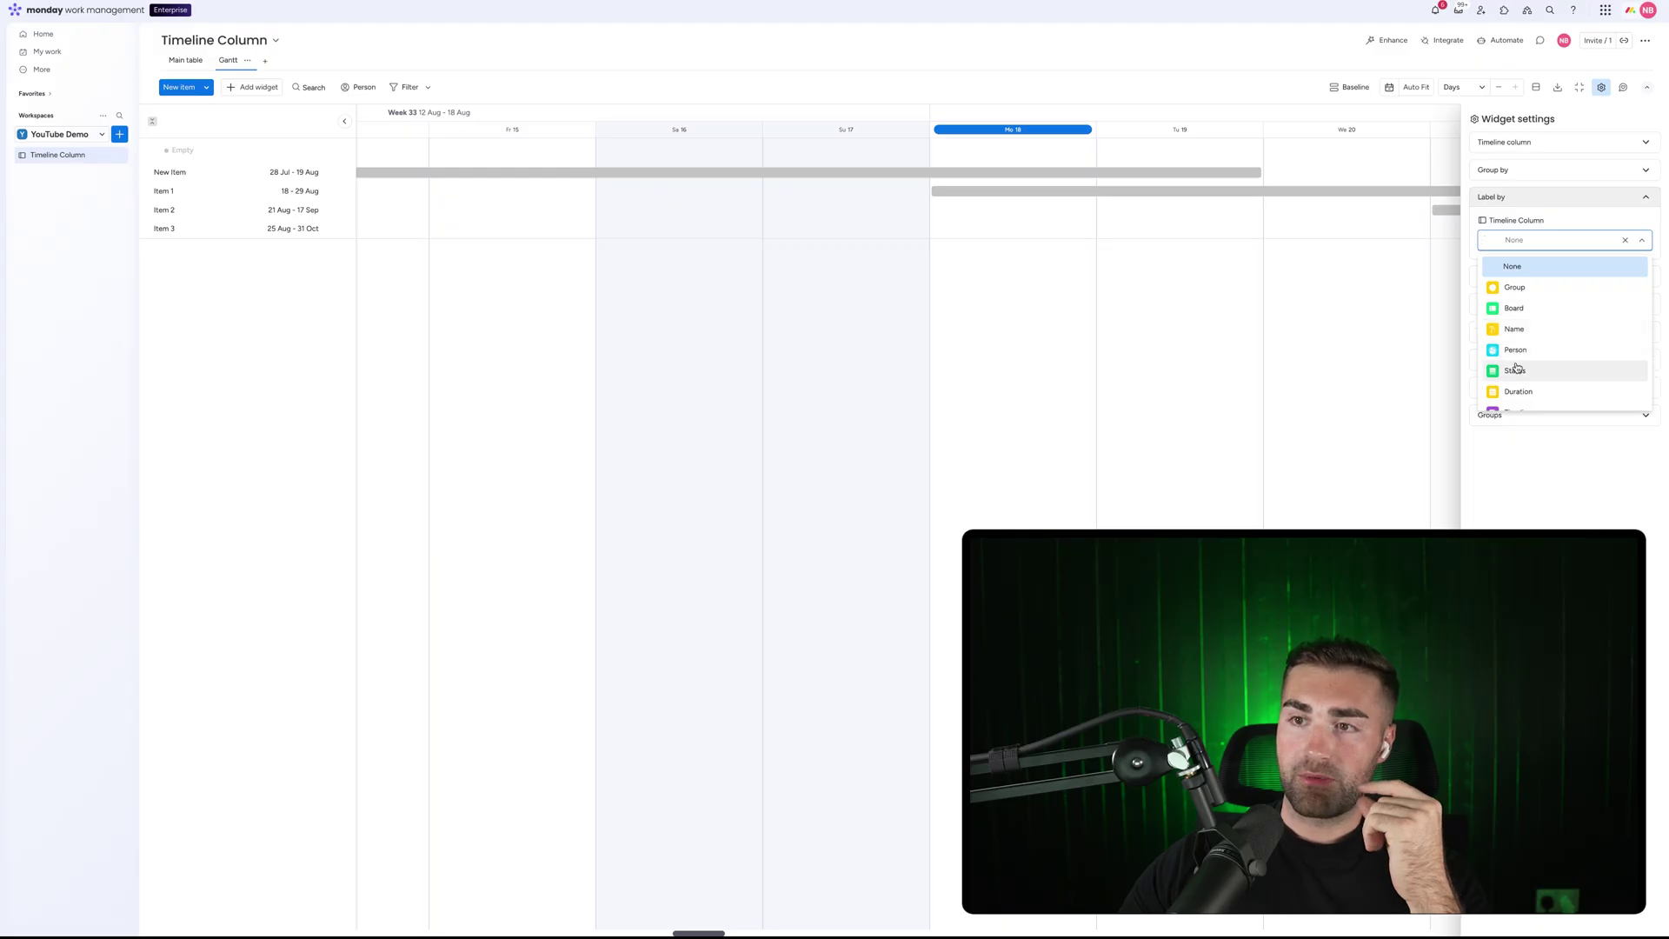
{"action": "left_click", "coordinate": [1277, 361]}
{"action": "left_click", "coordinate": [1602, 88]}
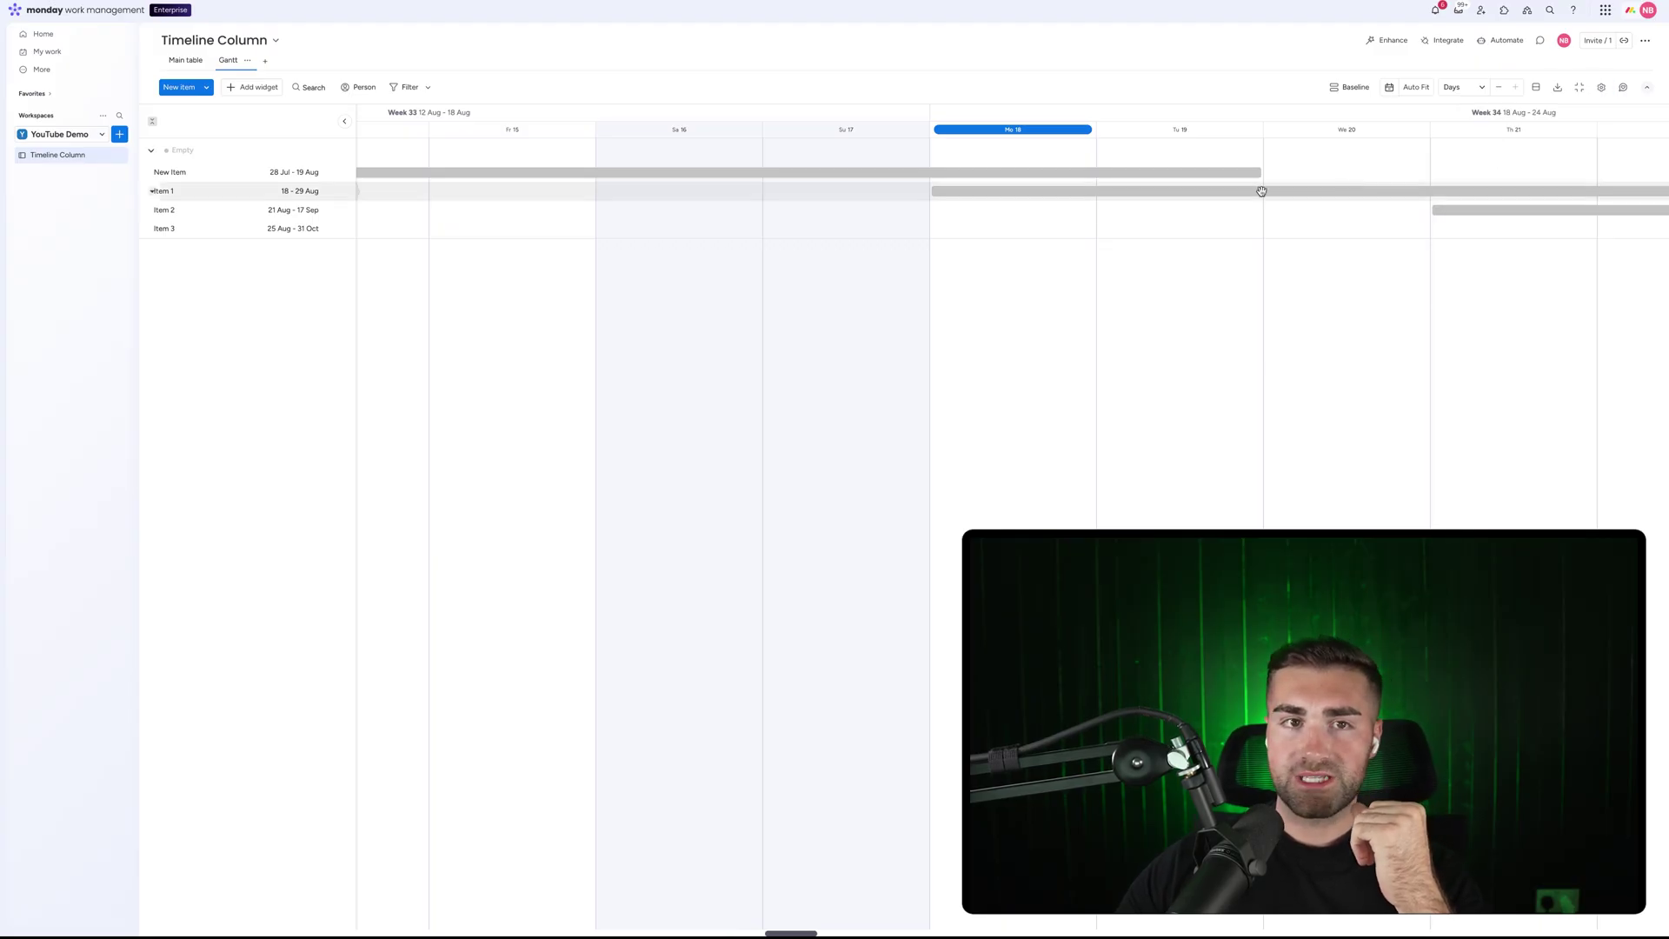
Step: Auto-fit the Gantt to the items and reschedule Item 3's bar to 12 Sep - 18 Nov
{"action": "left_click", "coordinate": [1414, 89]}
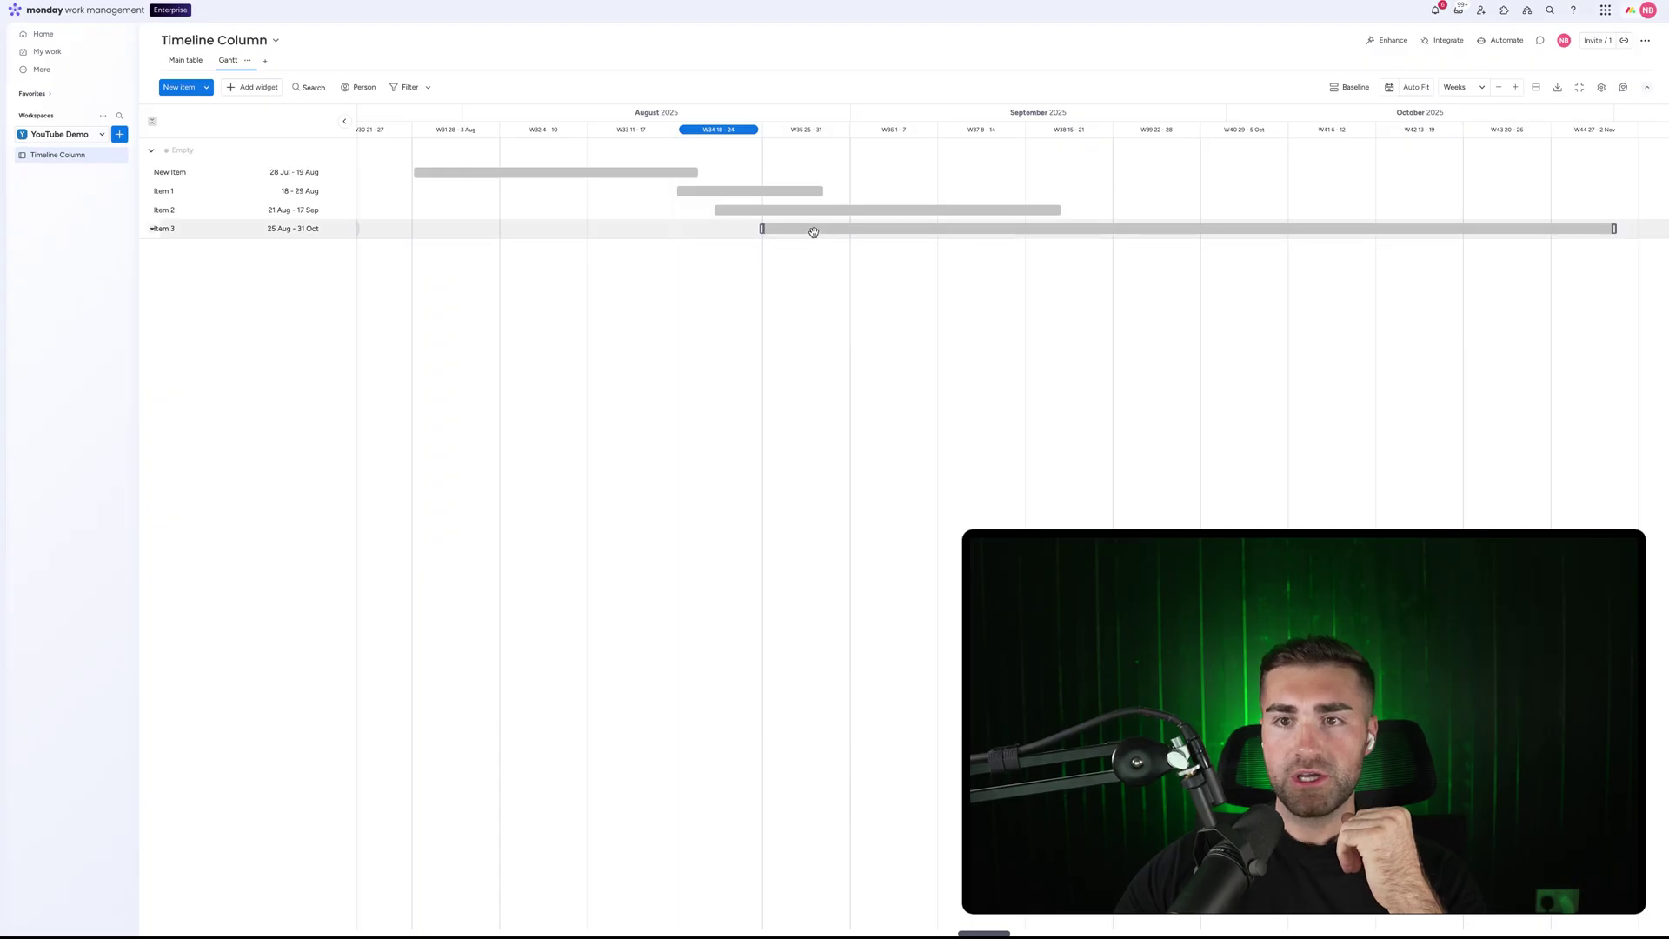
{"action": "left_click_drag", "start_coordinate": [812, 230], "coordinate": [1063, 229]}
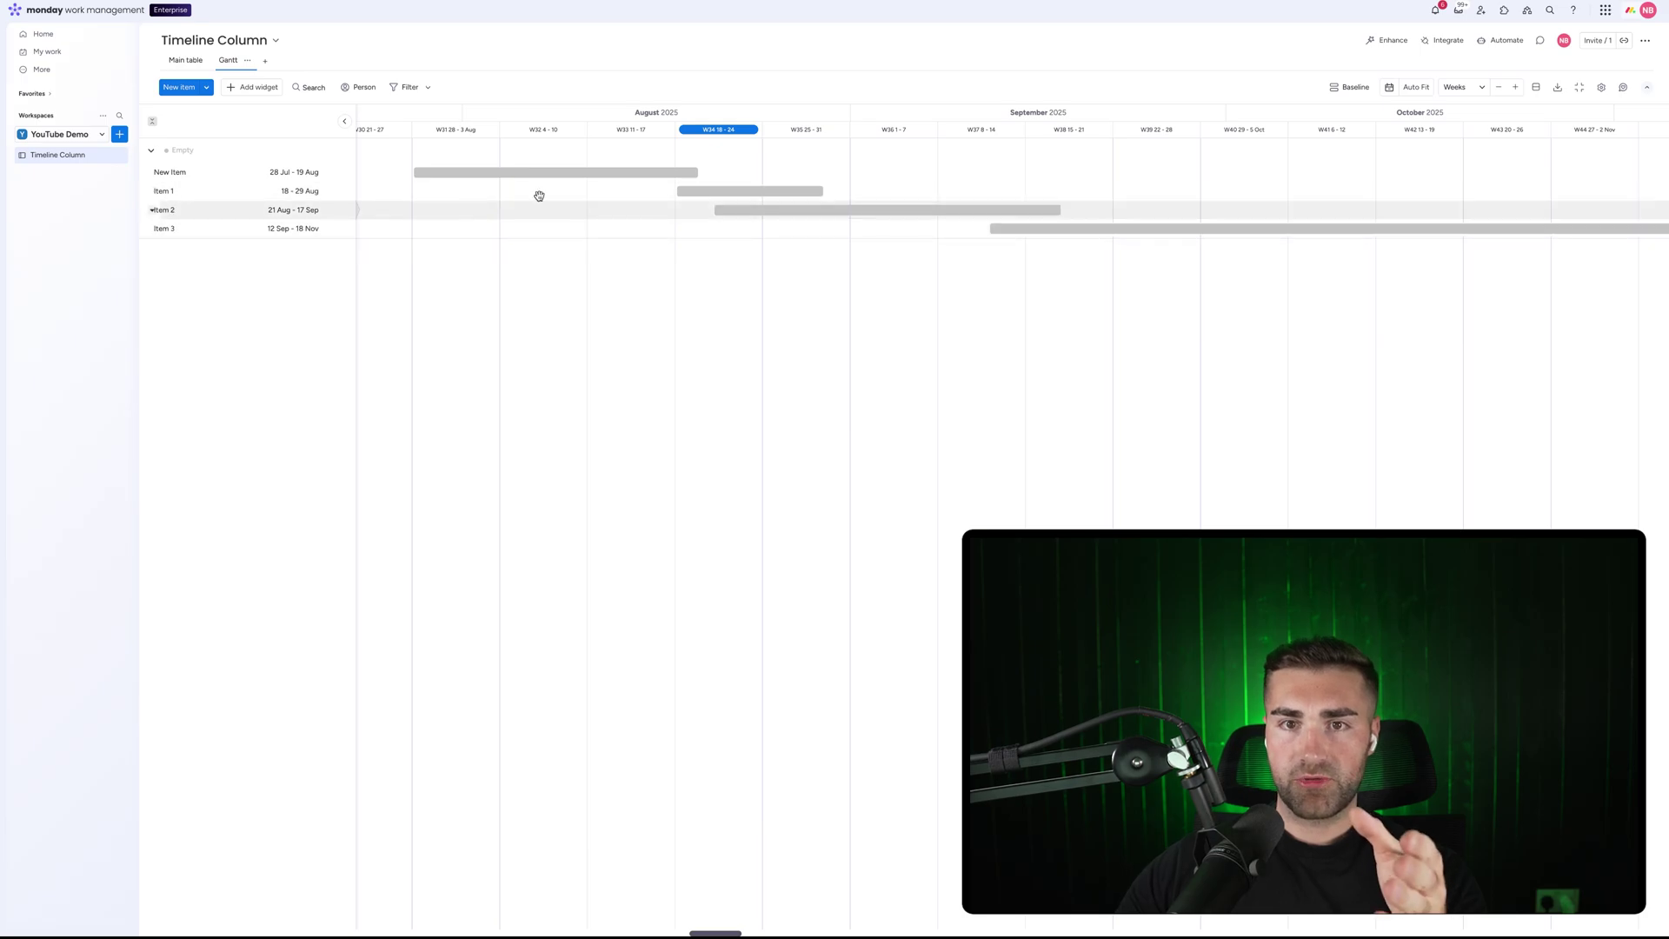
Step: Add a Dependency column to the main table, compare the dependency modes, and save it as Flexible based on the Timeline column
{"action": "left_click", "coordinate": [185, 60]}
{"action": "left_click", "coordinate": [700, 134]}
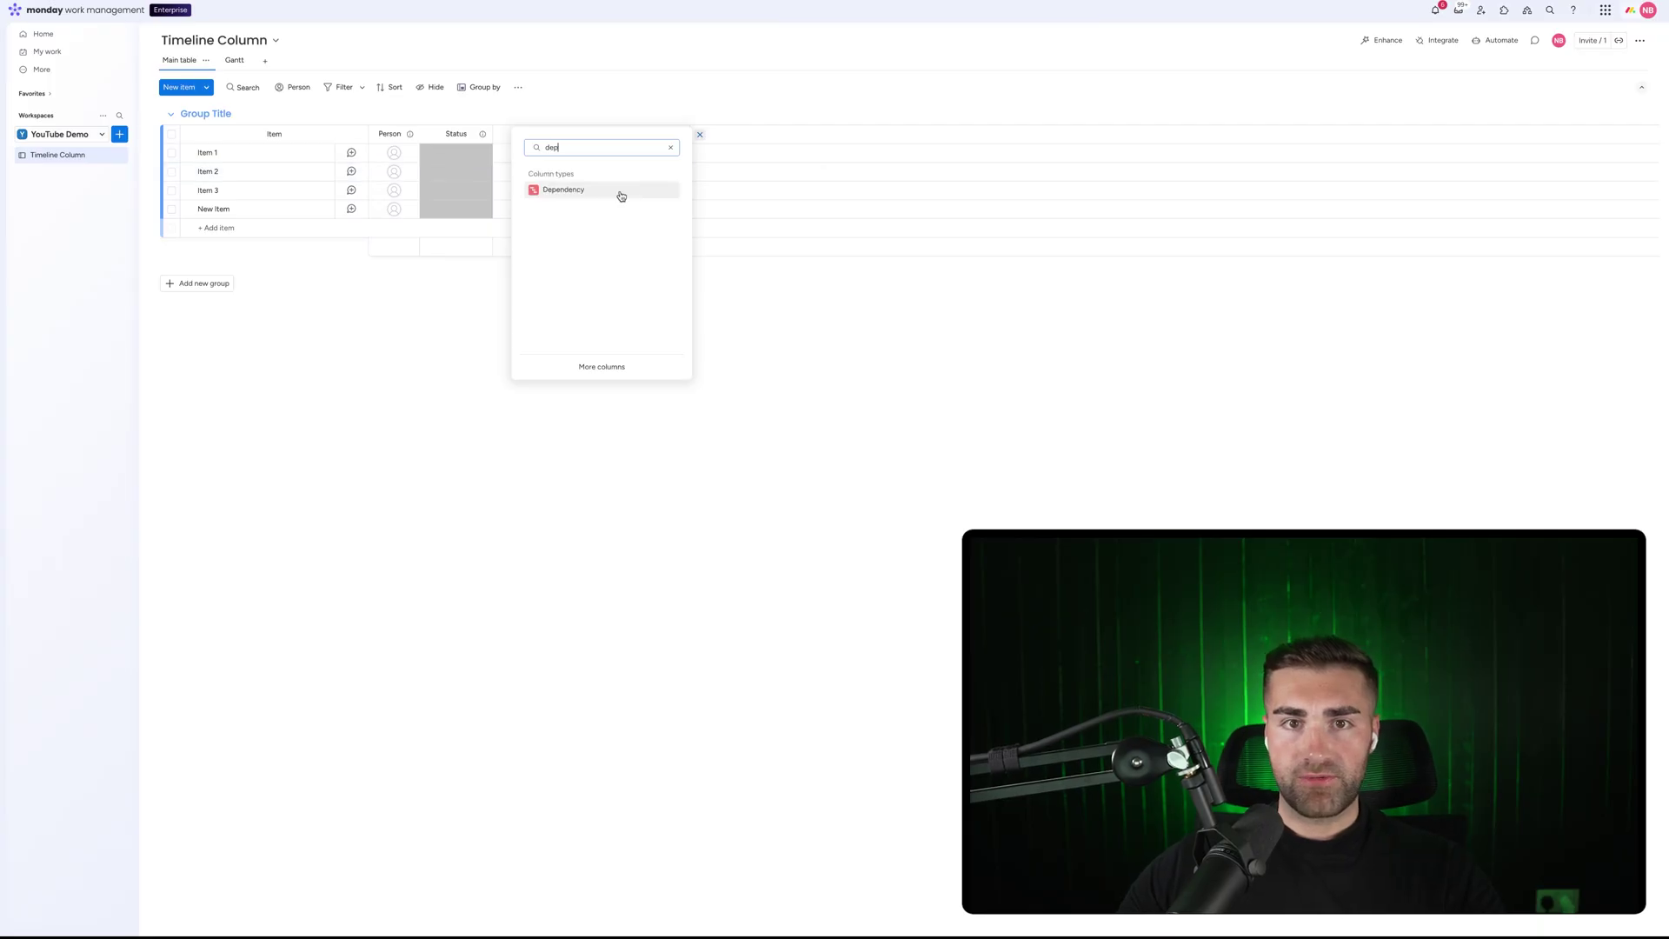
{"action": "left_click", "coordinate": [618, 191]}
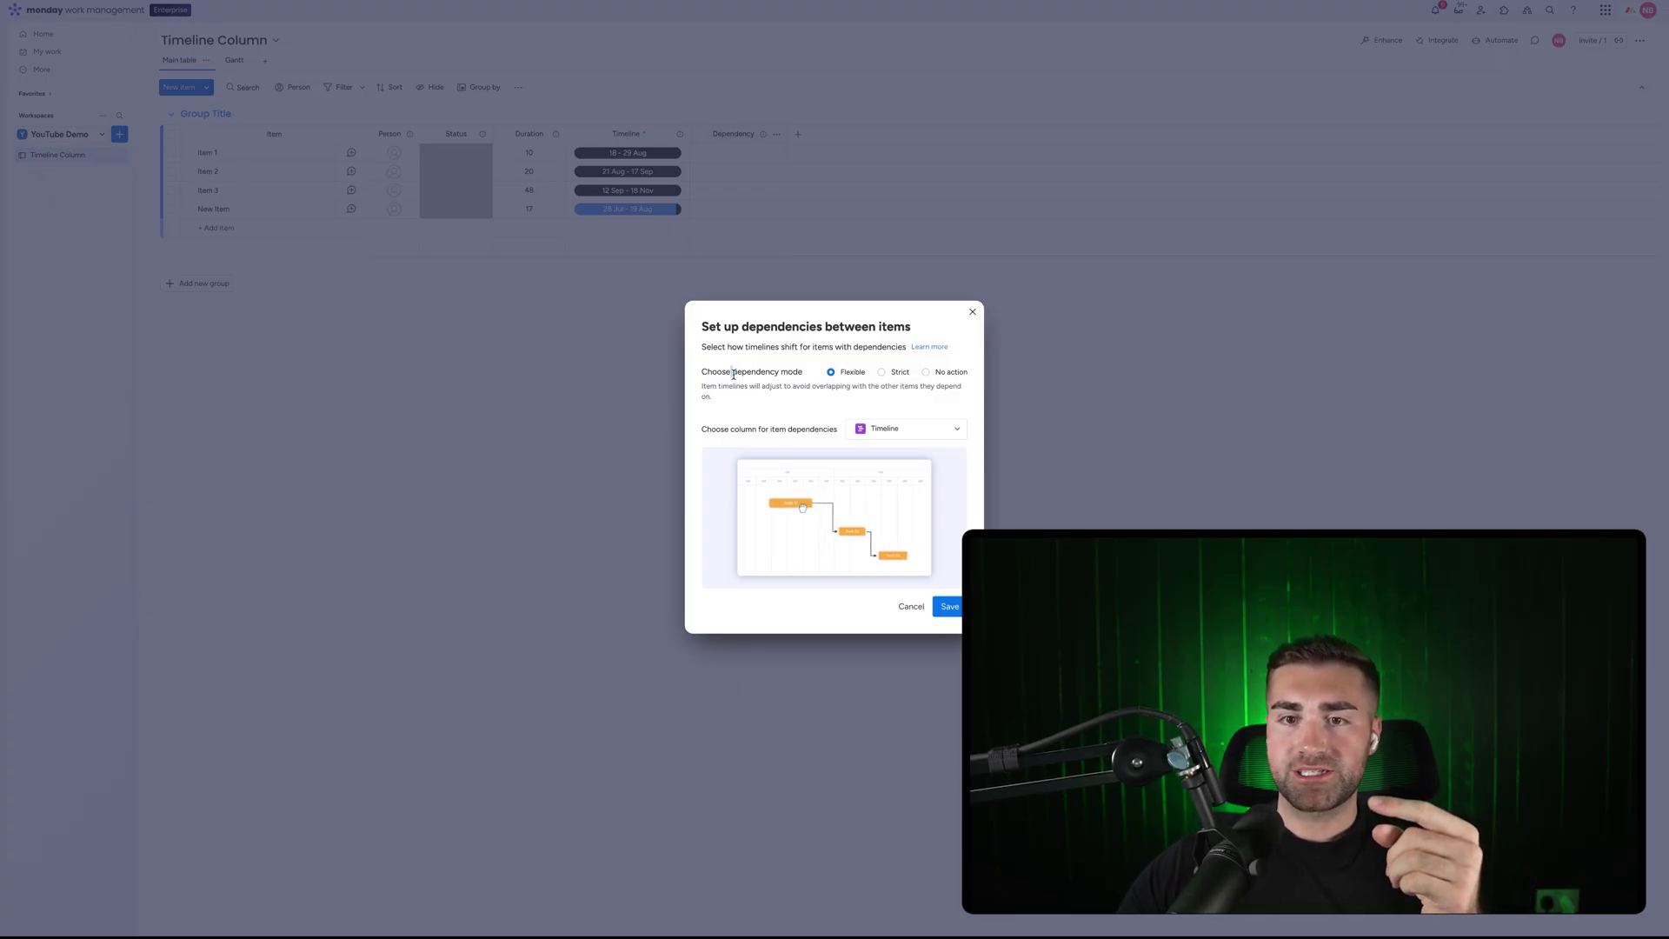
{"action": "left_click_drag", "start_coordinate": [732, 372], "coordinate": [804, 372]}
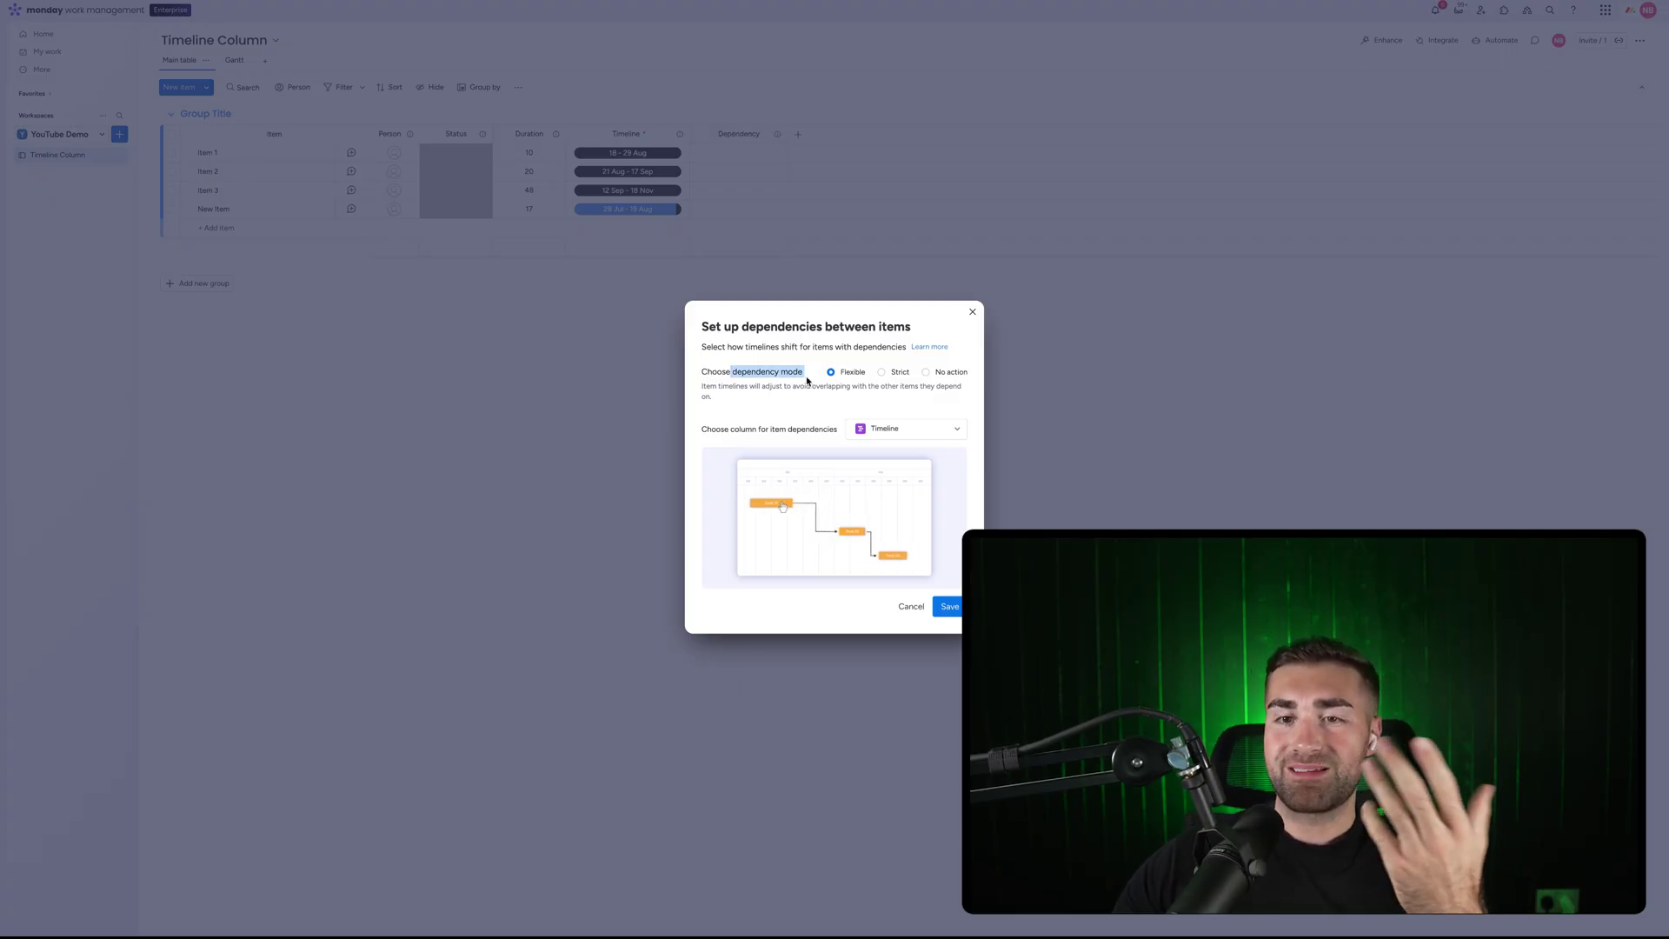
{"action": "left_click", "coordinate": [855, 379]}
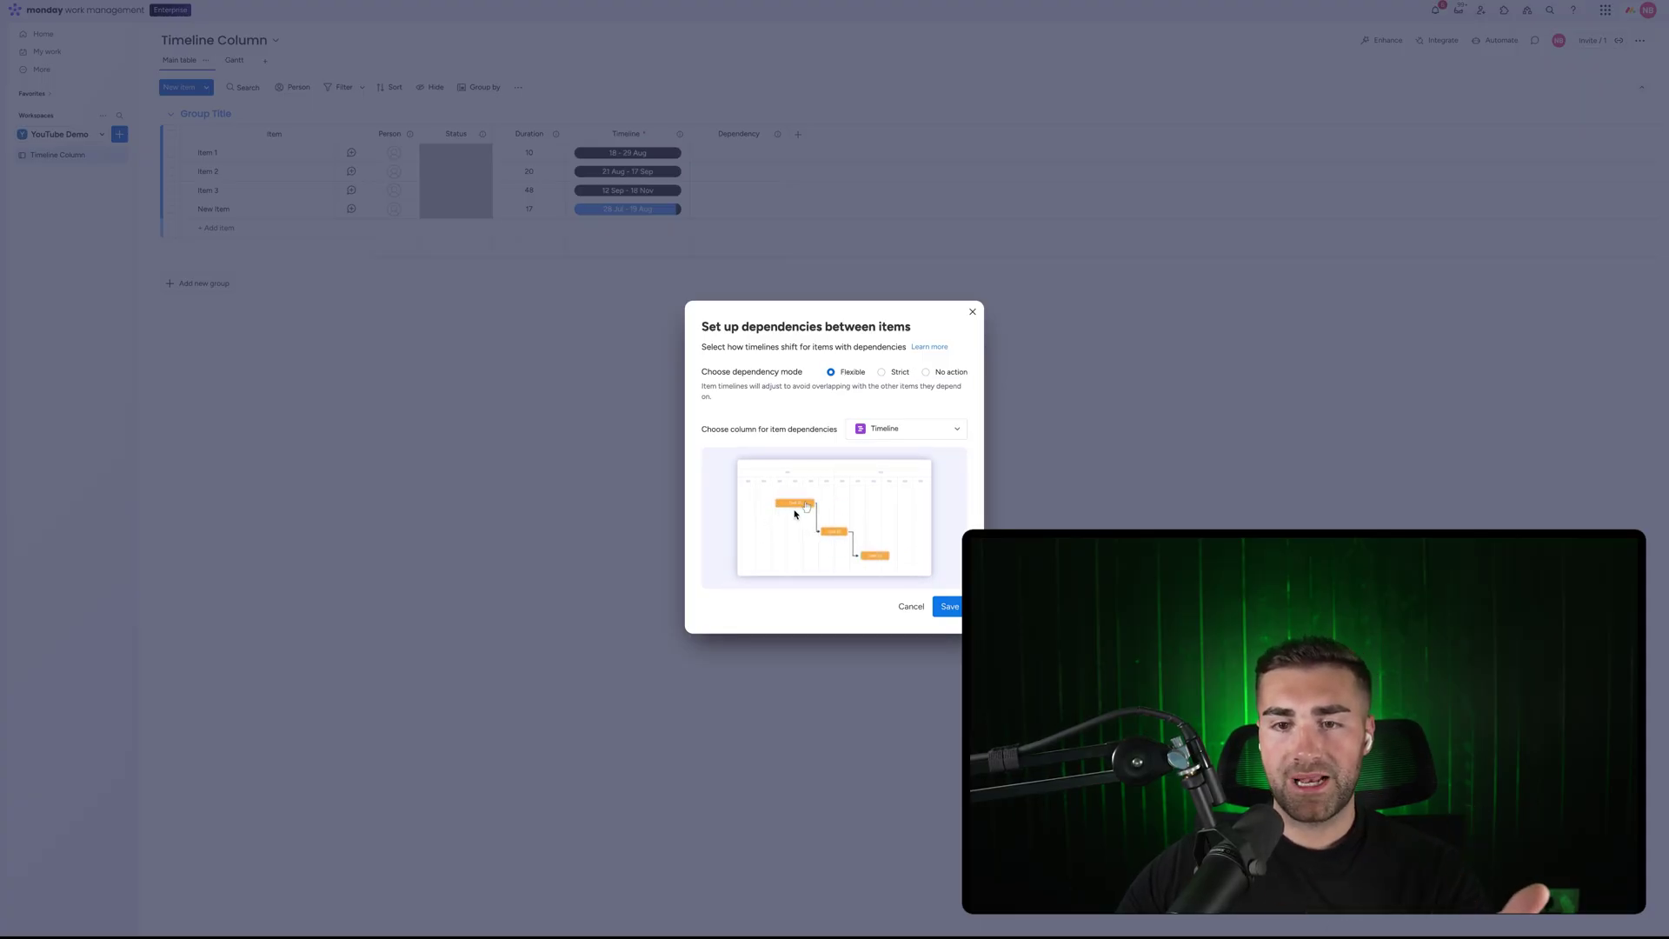
{"action": "left_click", "coordinate": [893, 373]}
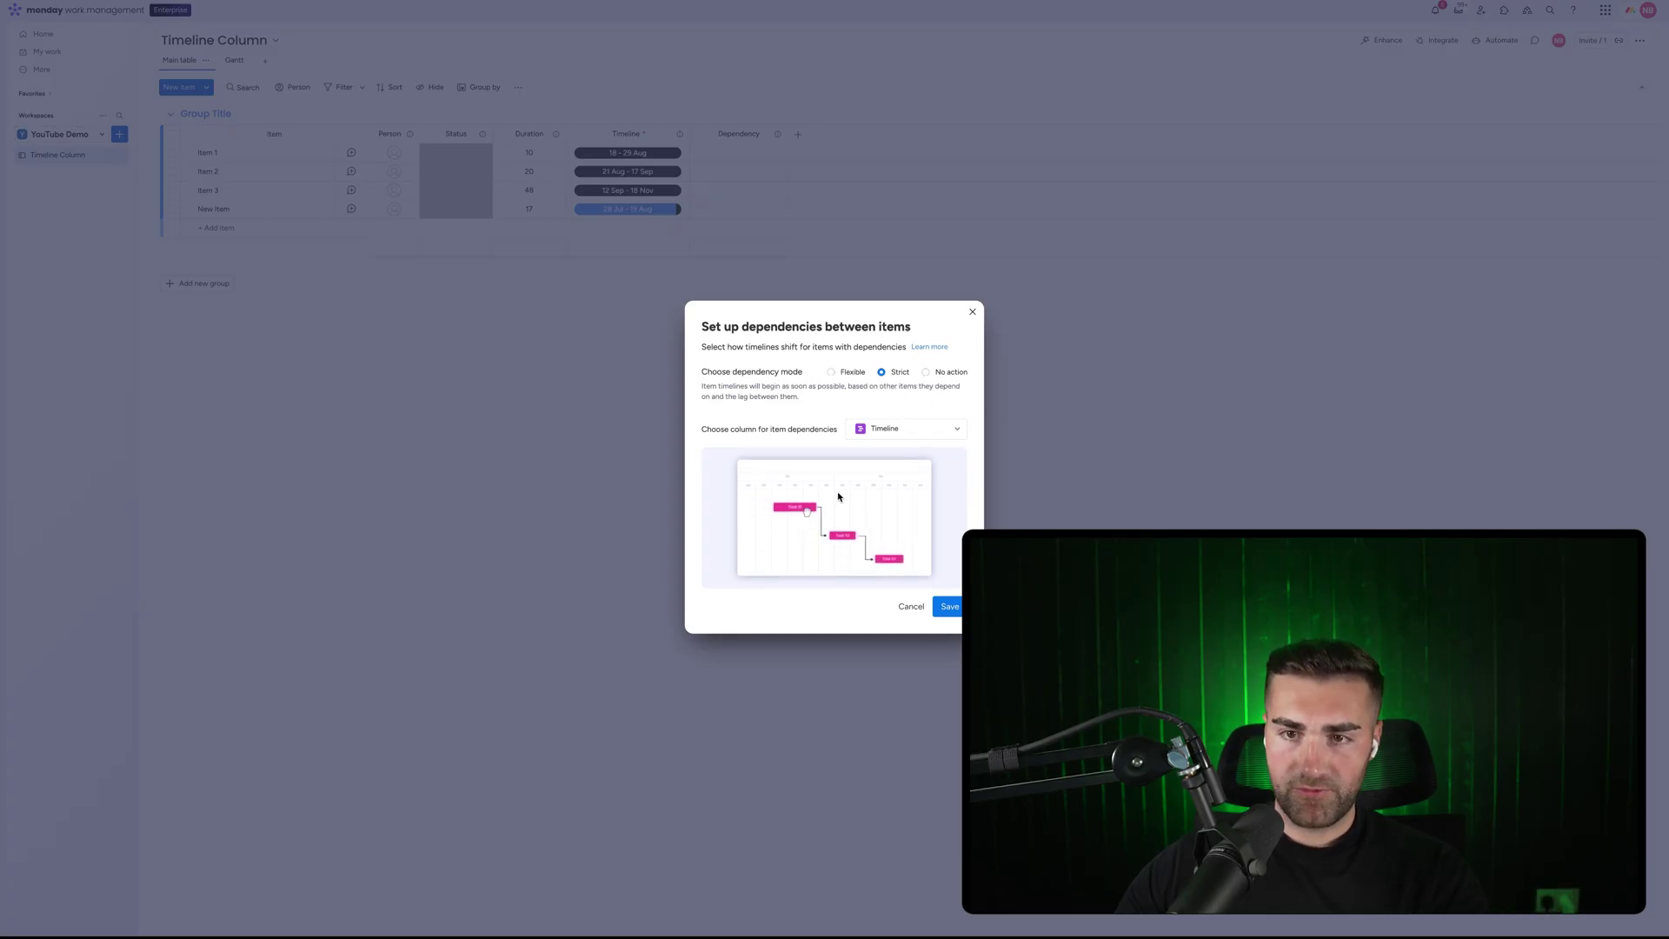
{"action": "left_click", "coordinate": [936, 376]}
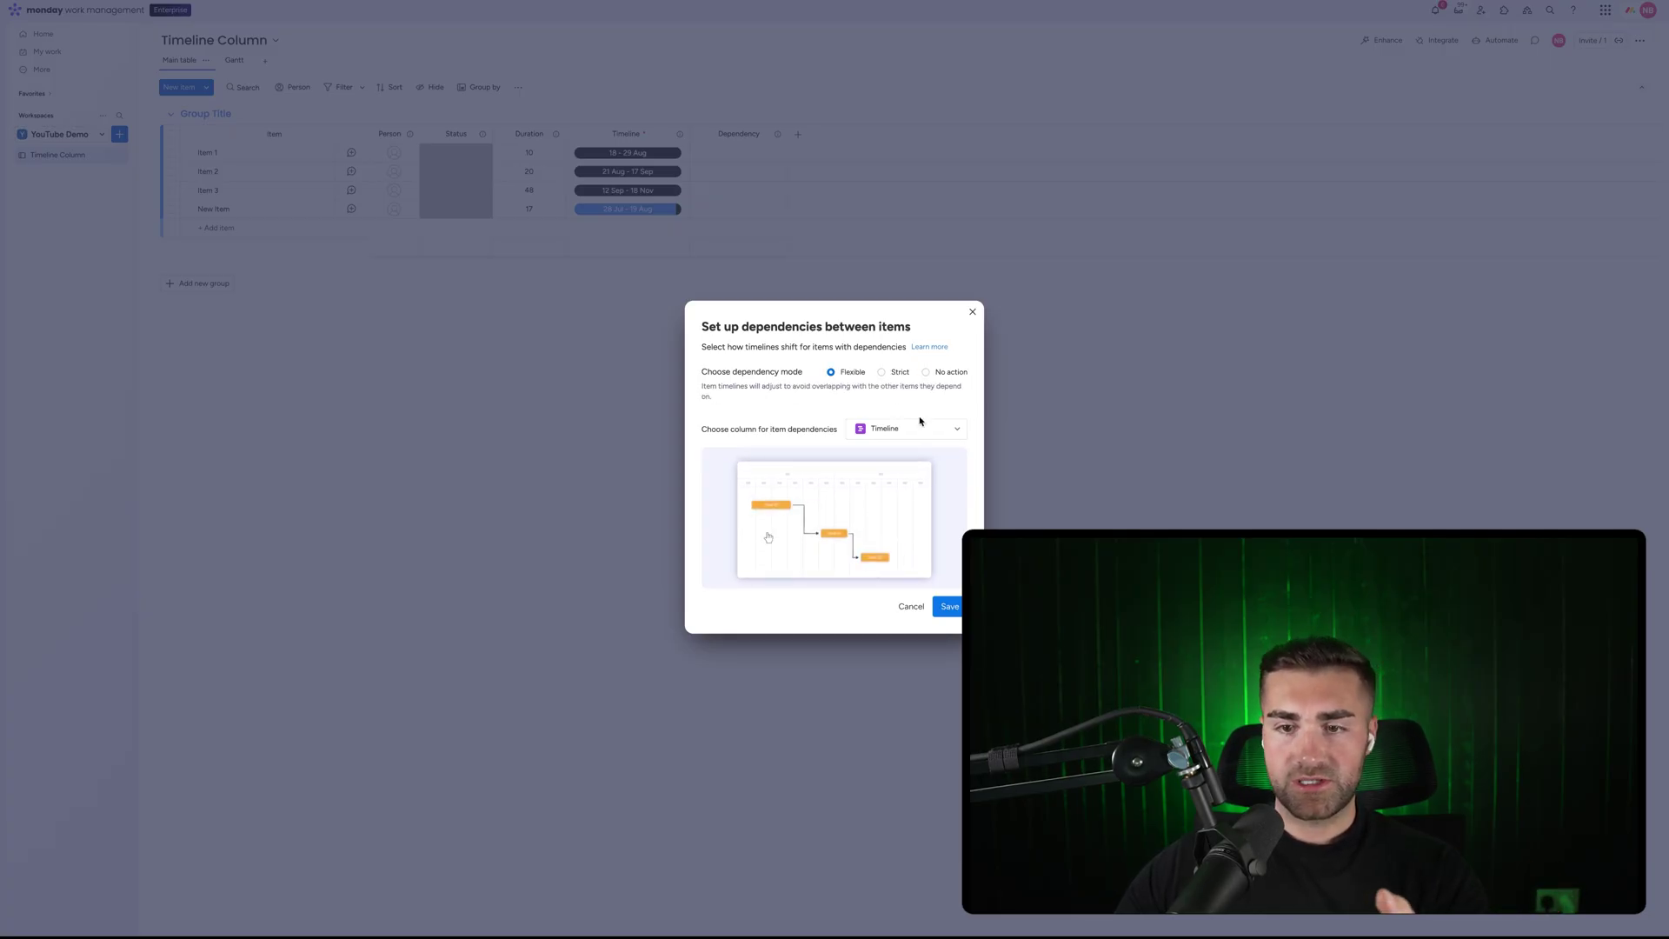
{"action": "left_click", "coordinate": [949, 607]}
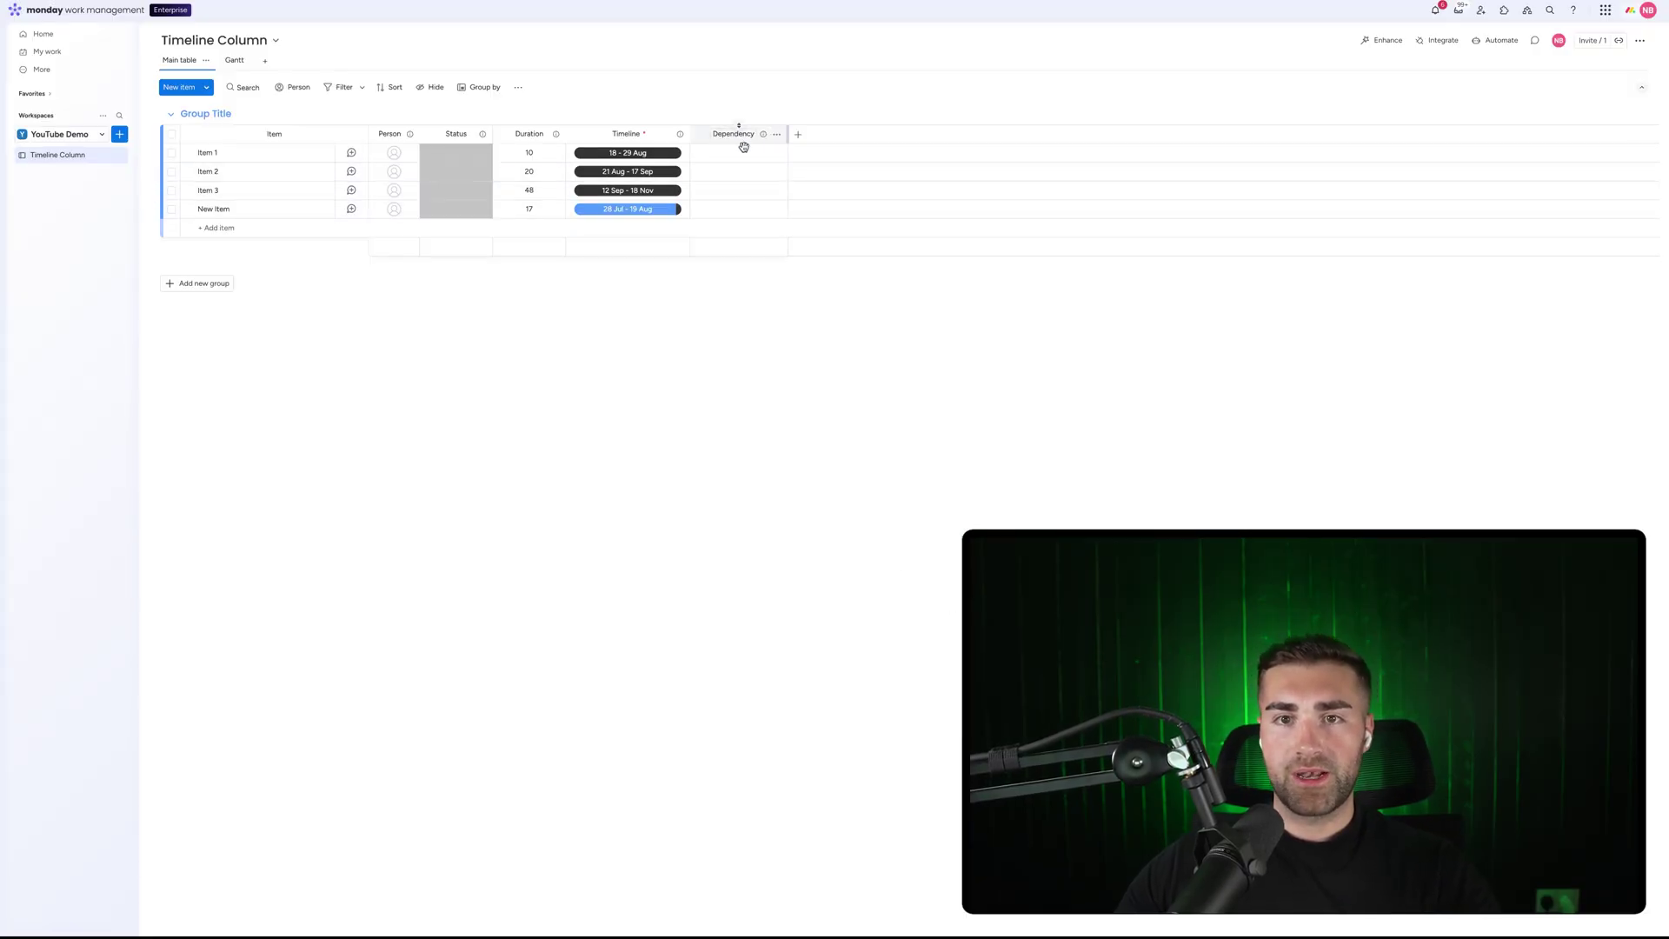
Step: Chain the items with dependencies: Item 2 on Item 1, Item 3 on Item 2, and New Item on Item 3
{"action": "left_click", "coordinate": [735, 171]}
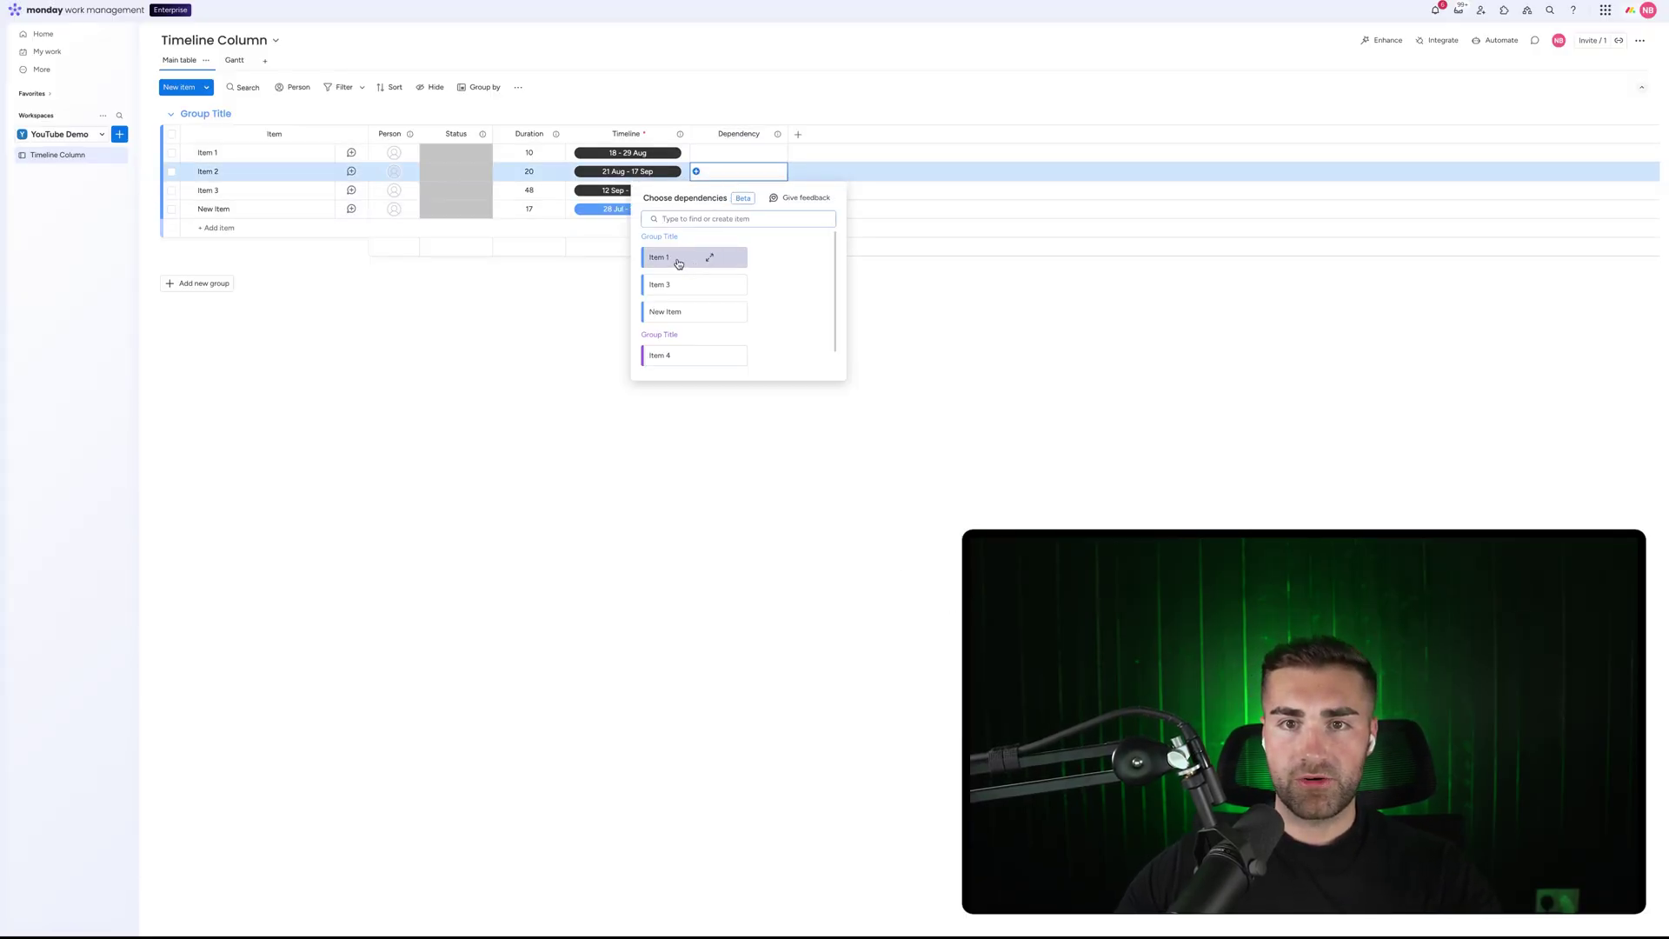
{"action": "left_click", "coordinate": [678, 261]}
{"action": "left_click", "coordinate": [717, 191]}
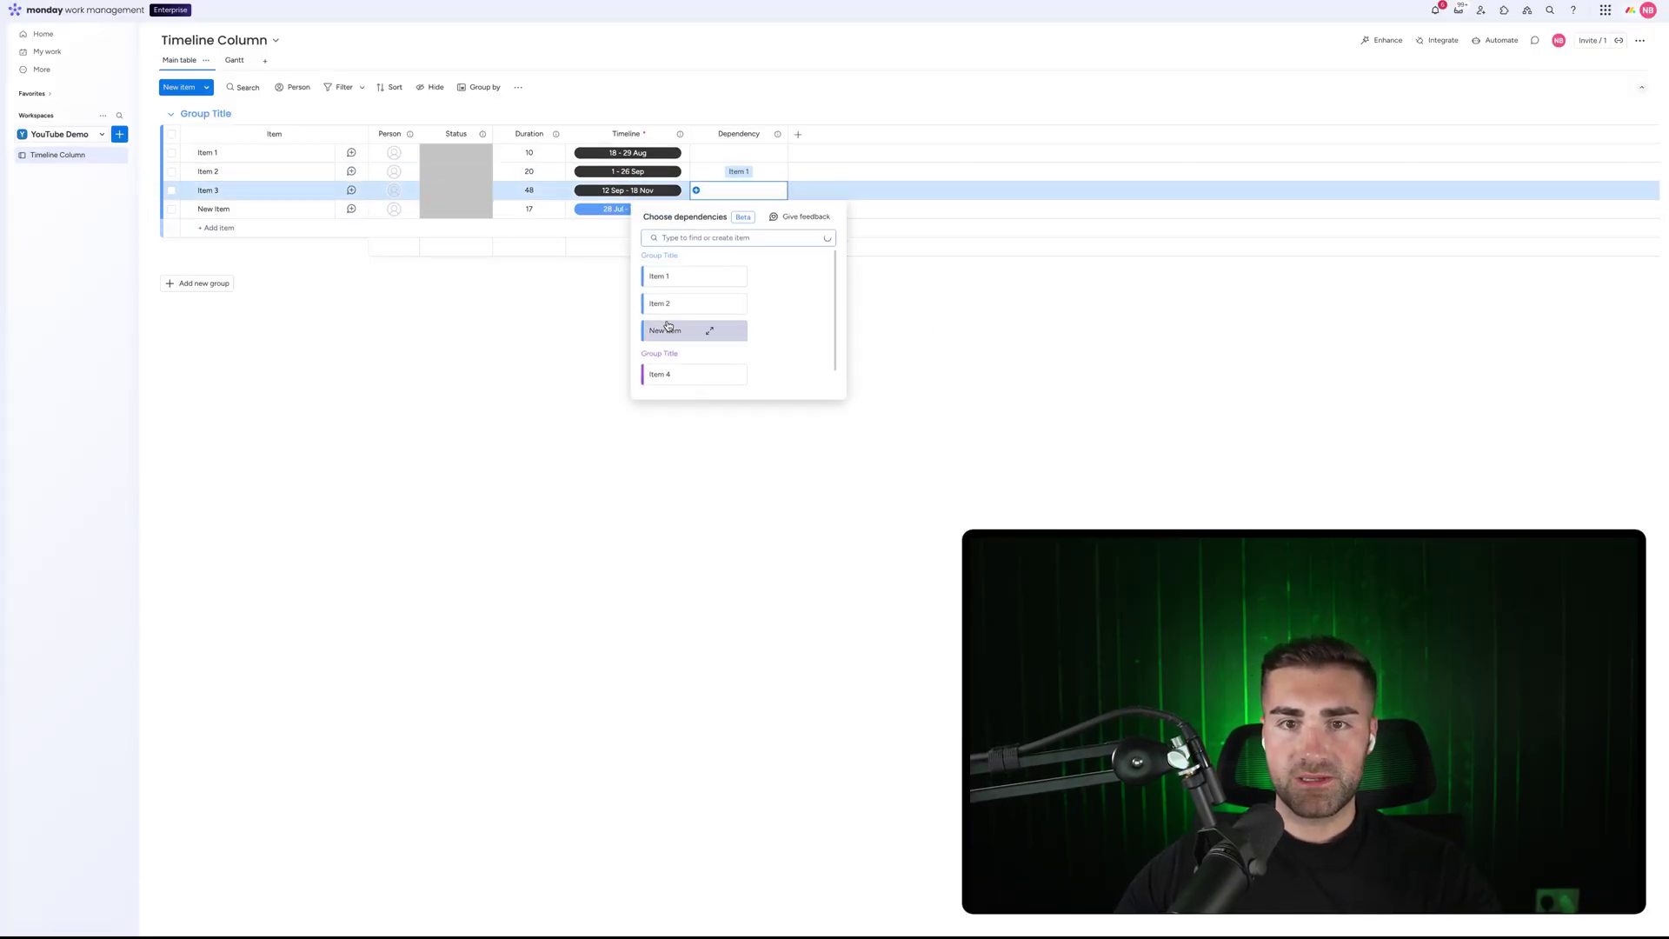
{"action": "left_click", "coordinate": [665, 304]}
{"action": "left_click", "coordinate": [976, 309]}
{"action": "left_click", "coordinate": [709, 210]}
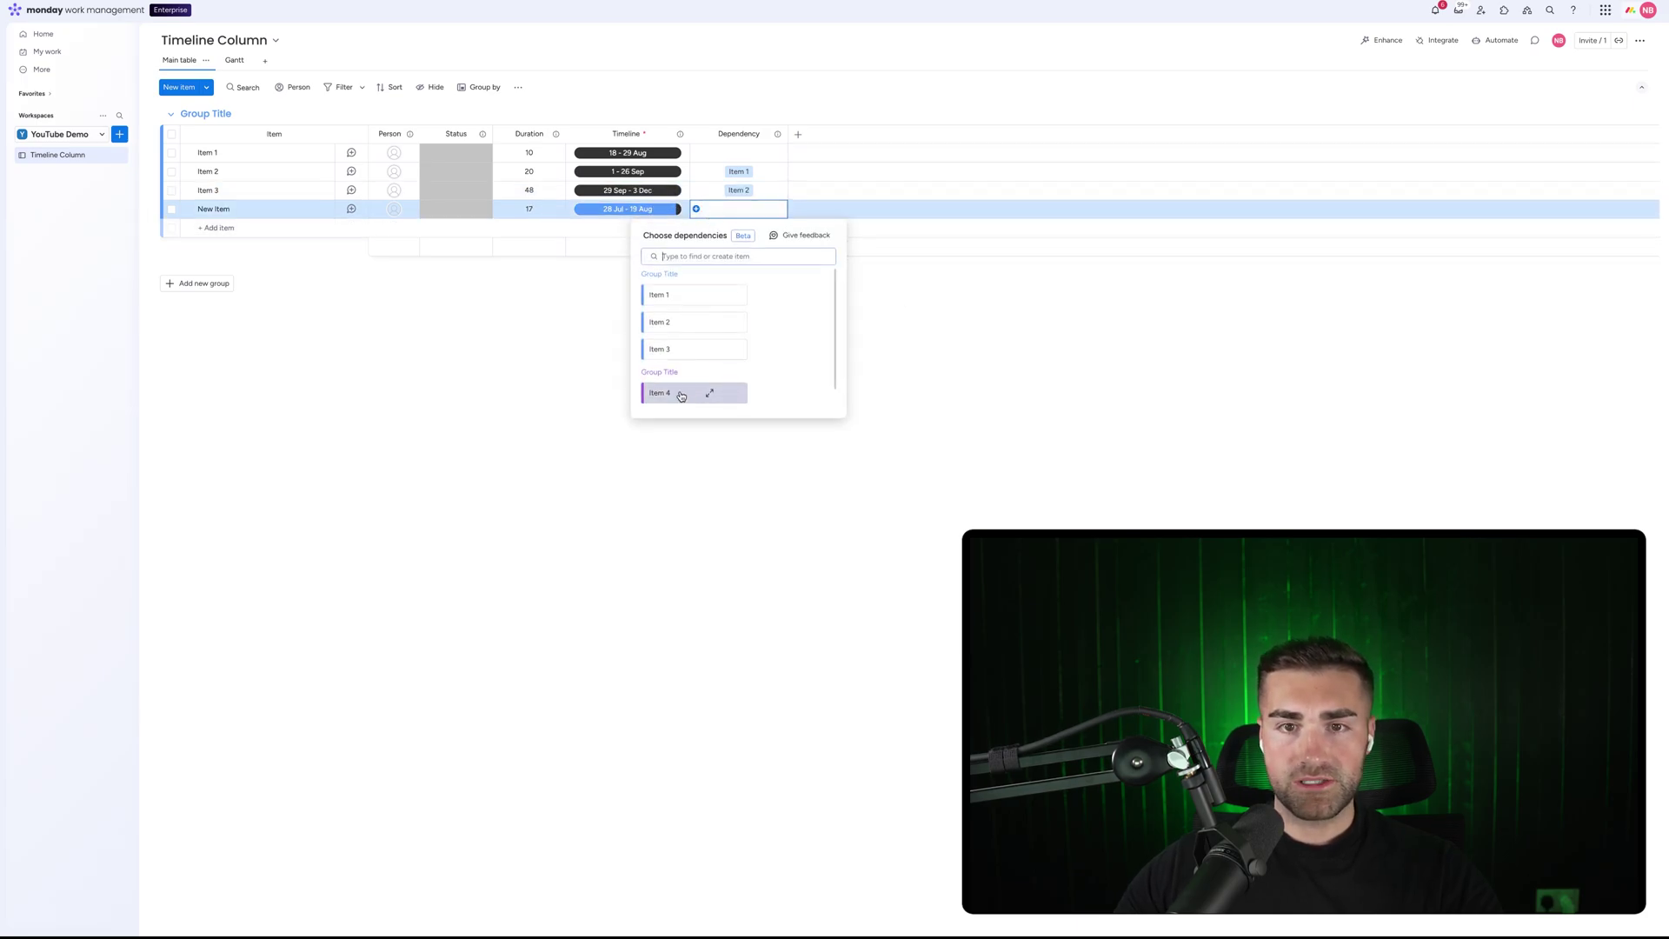
{"action": "scroll", "coordinate": [669, 360], "scroll_direction": "down", "scroll_amount": 1}
{"action": "left_click", "coordinate": [669, 332]}
{"action": "left_click", "coordinate": [975, 348]}
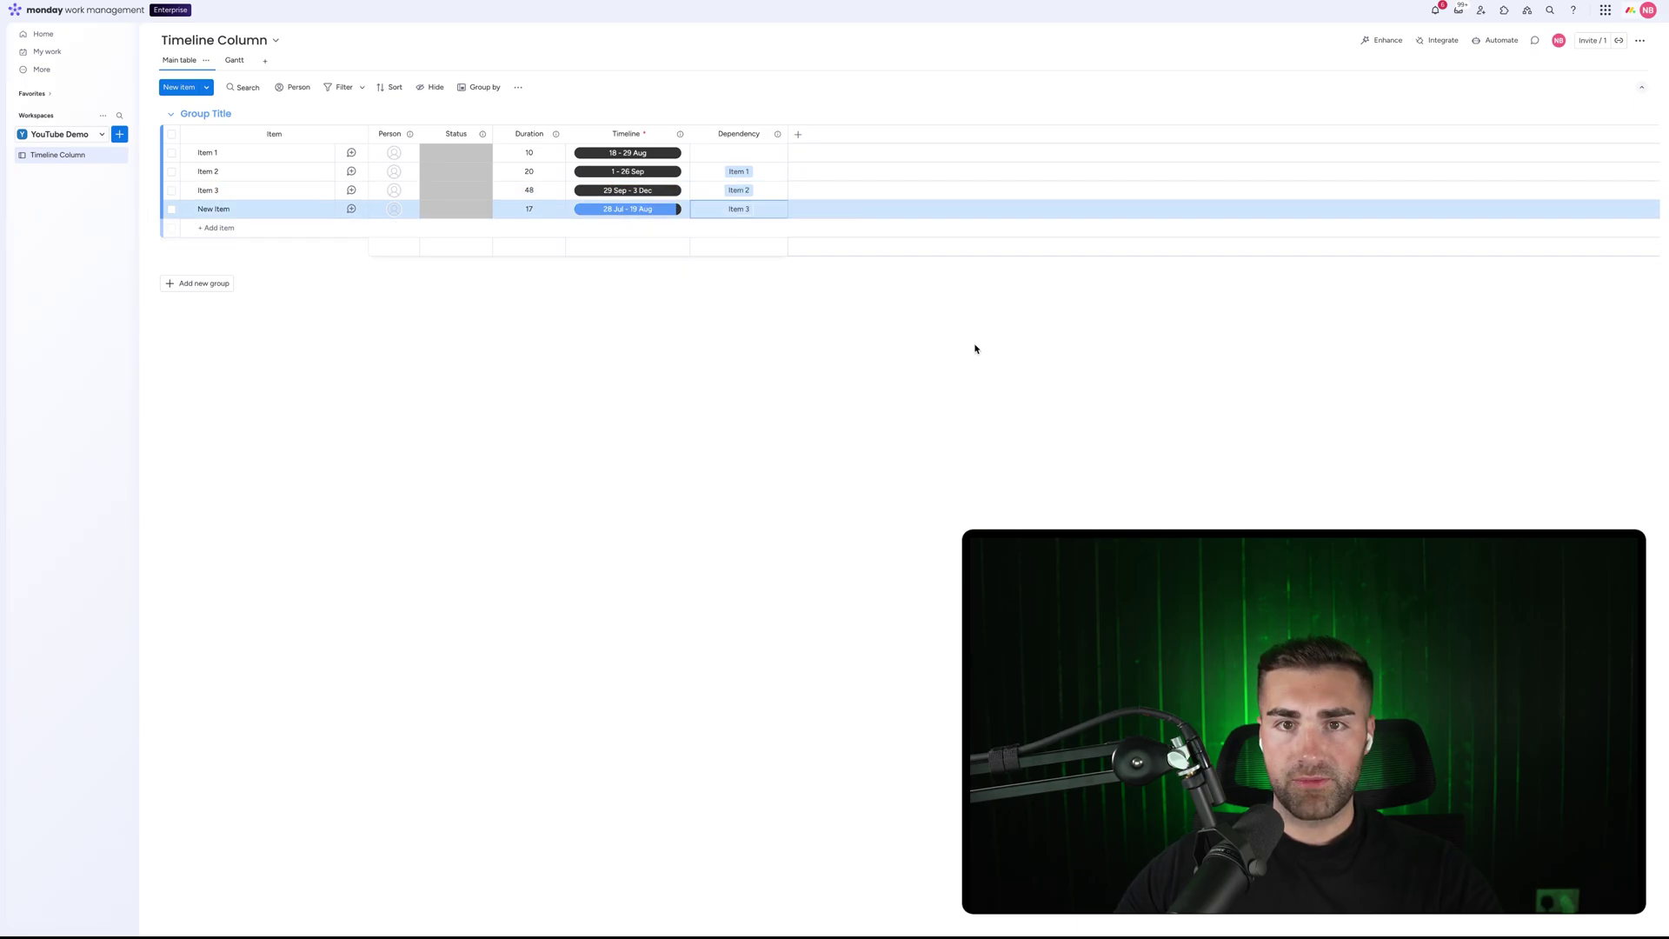
Step: Shift Item 1's bar back and forth in the auto-fitted Gantt, ending at 20 - 31 Aug, and check the main table dates
{"action": "left_click", "coordinate": [234, 60]}
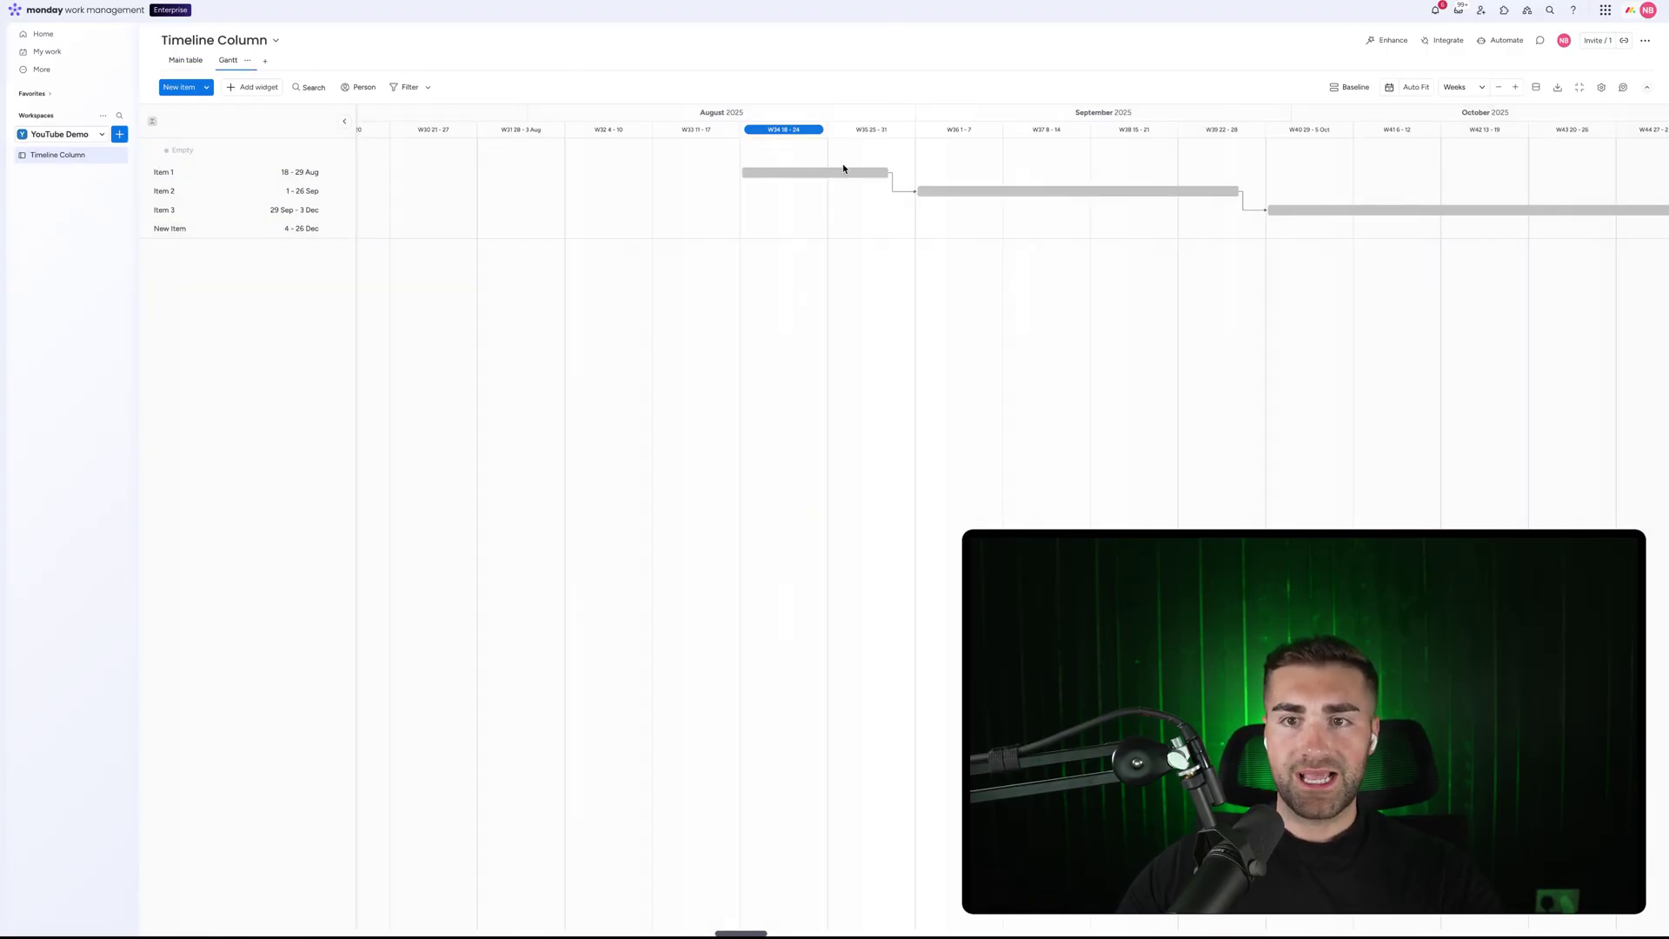
{"action": "left_click", "coordinate": [1417, 89]}
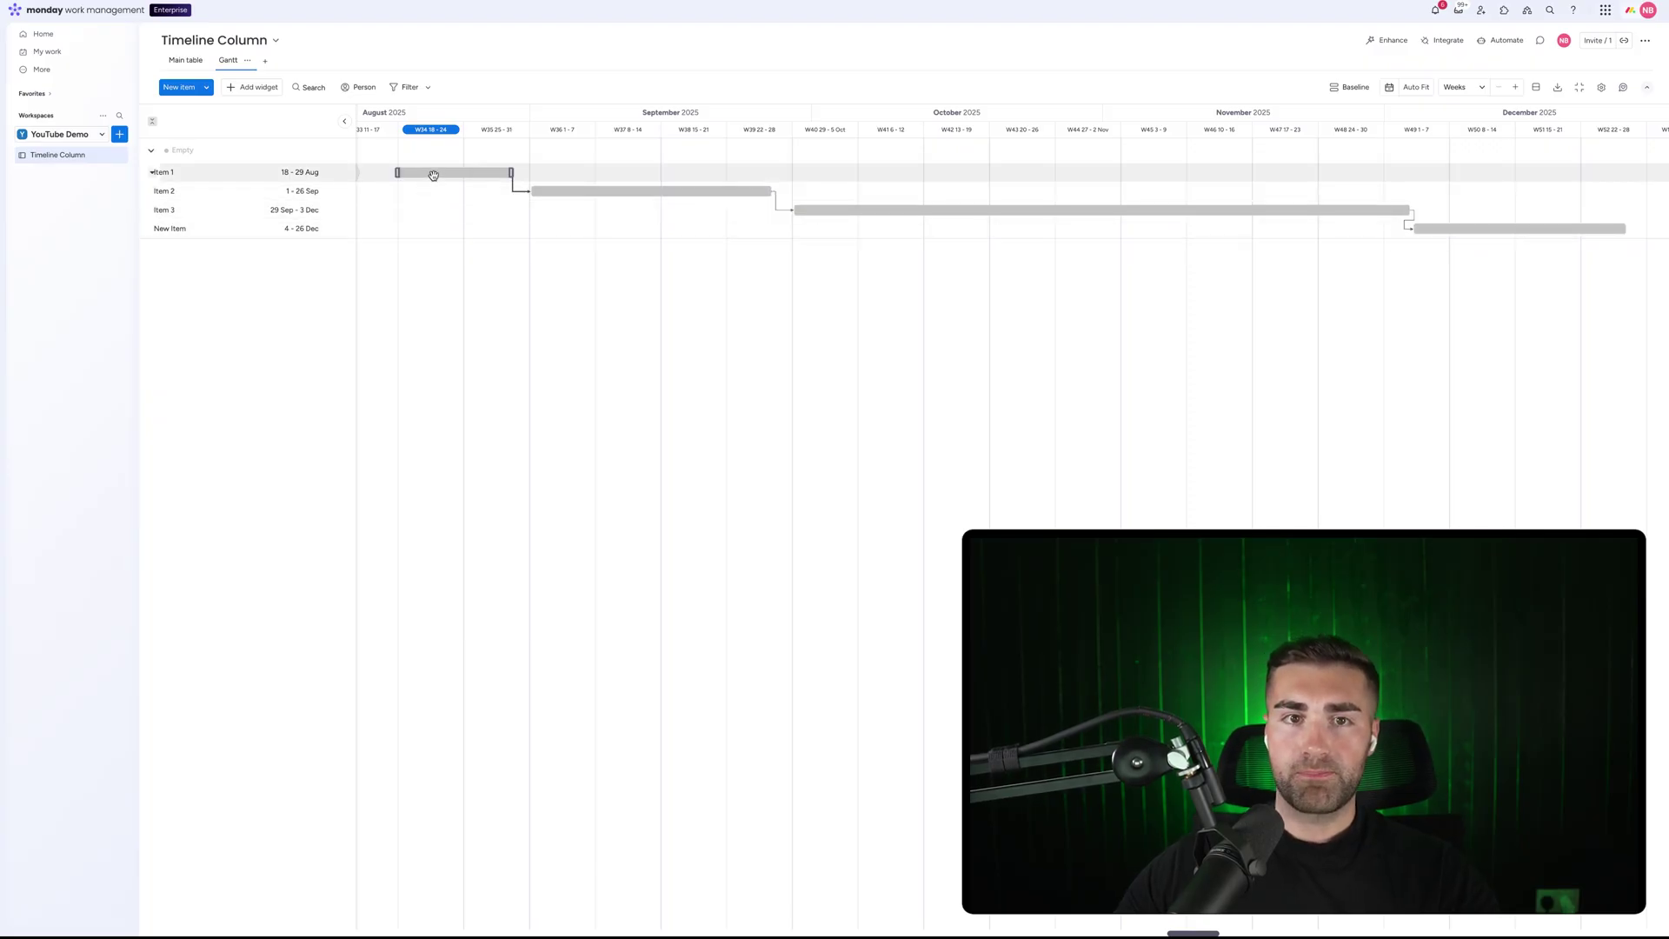
{"action": "mouse_move", "coordinate": [445, 174]}
{"action": "left_mouse_down"}
{"action": "mouse_move", "coordinate": [548, 176]}
{"action": "mouse_move", "coordinate": [445, 179]}
{"action": "left_mouse_up"}
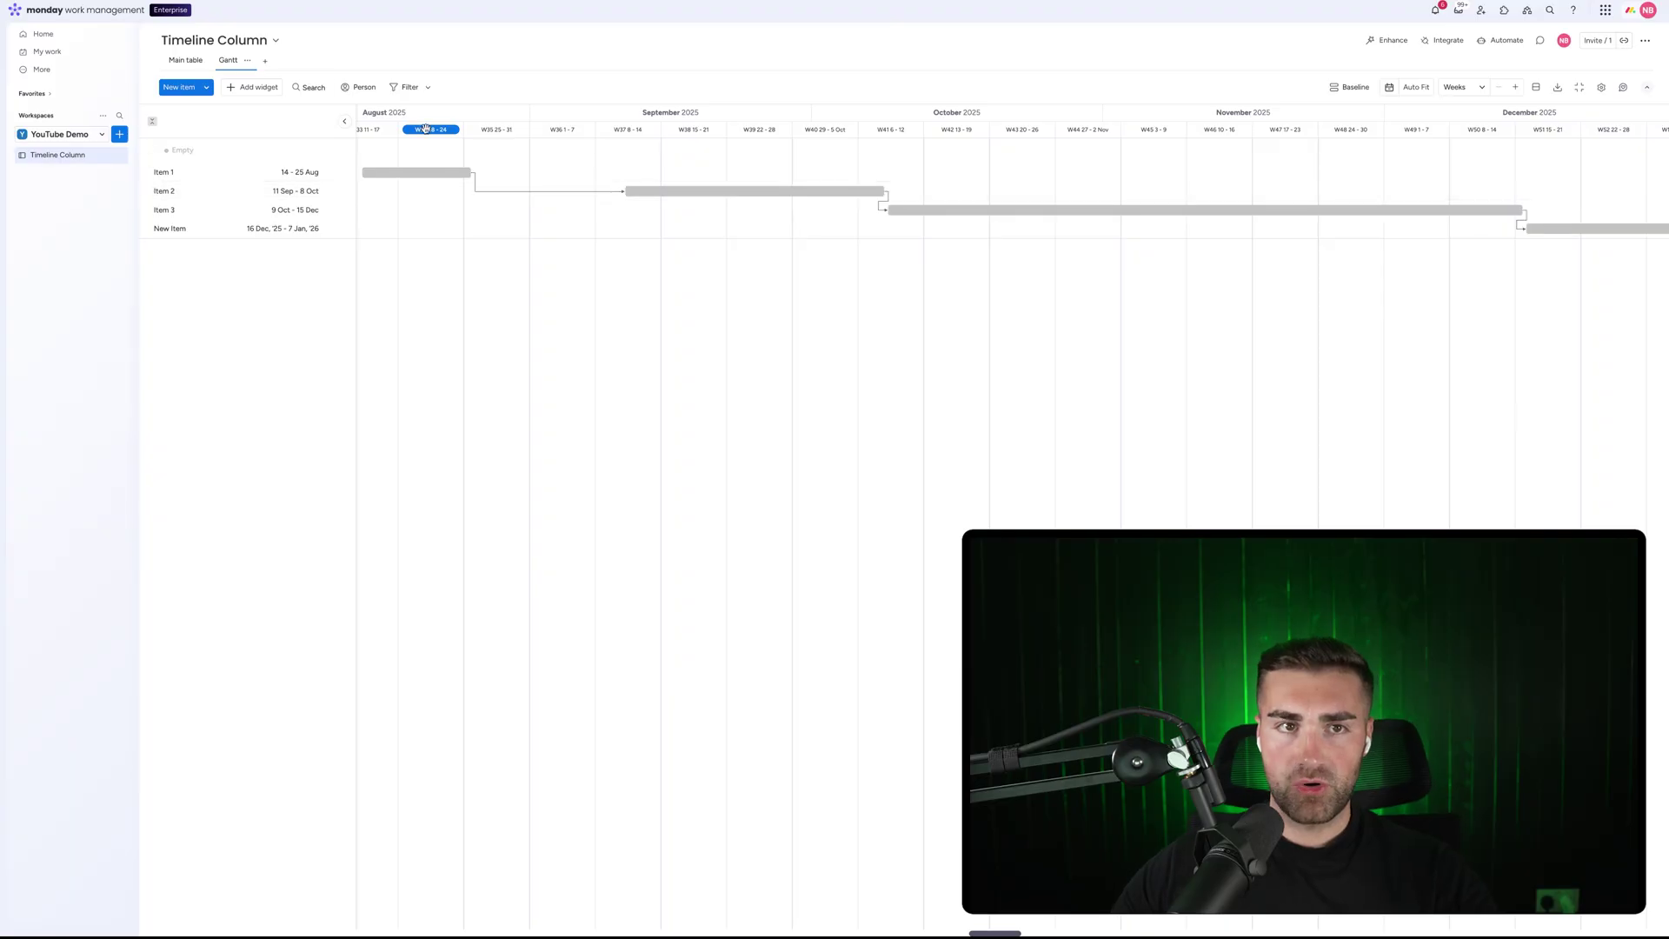
{"action": "left_click_drag", "start_coordinate": [413, 173], "coordinate": [470, 174]}
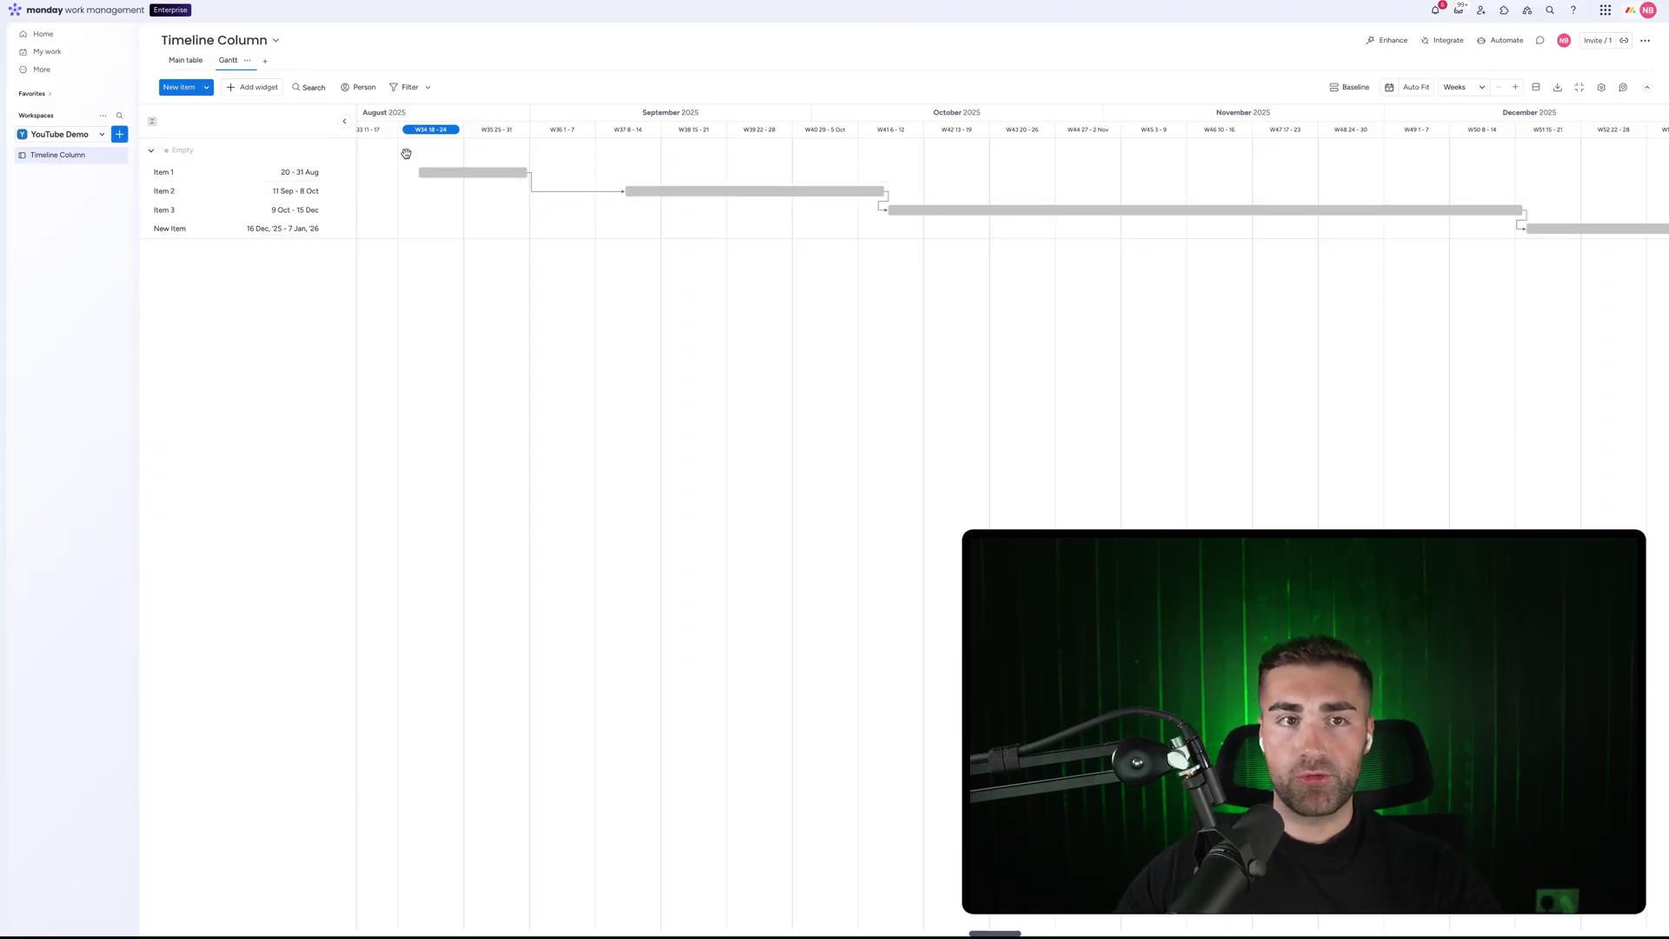
{"action": "left_click", "coordinate": [184, 61]}
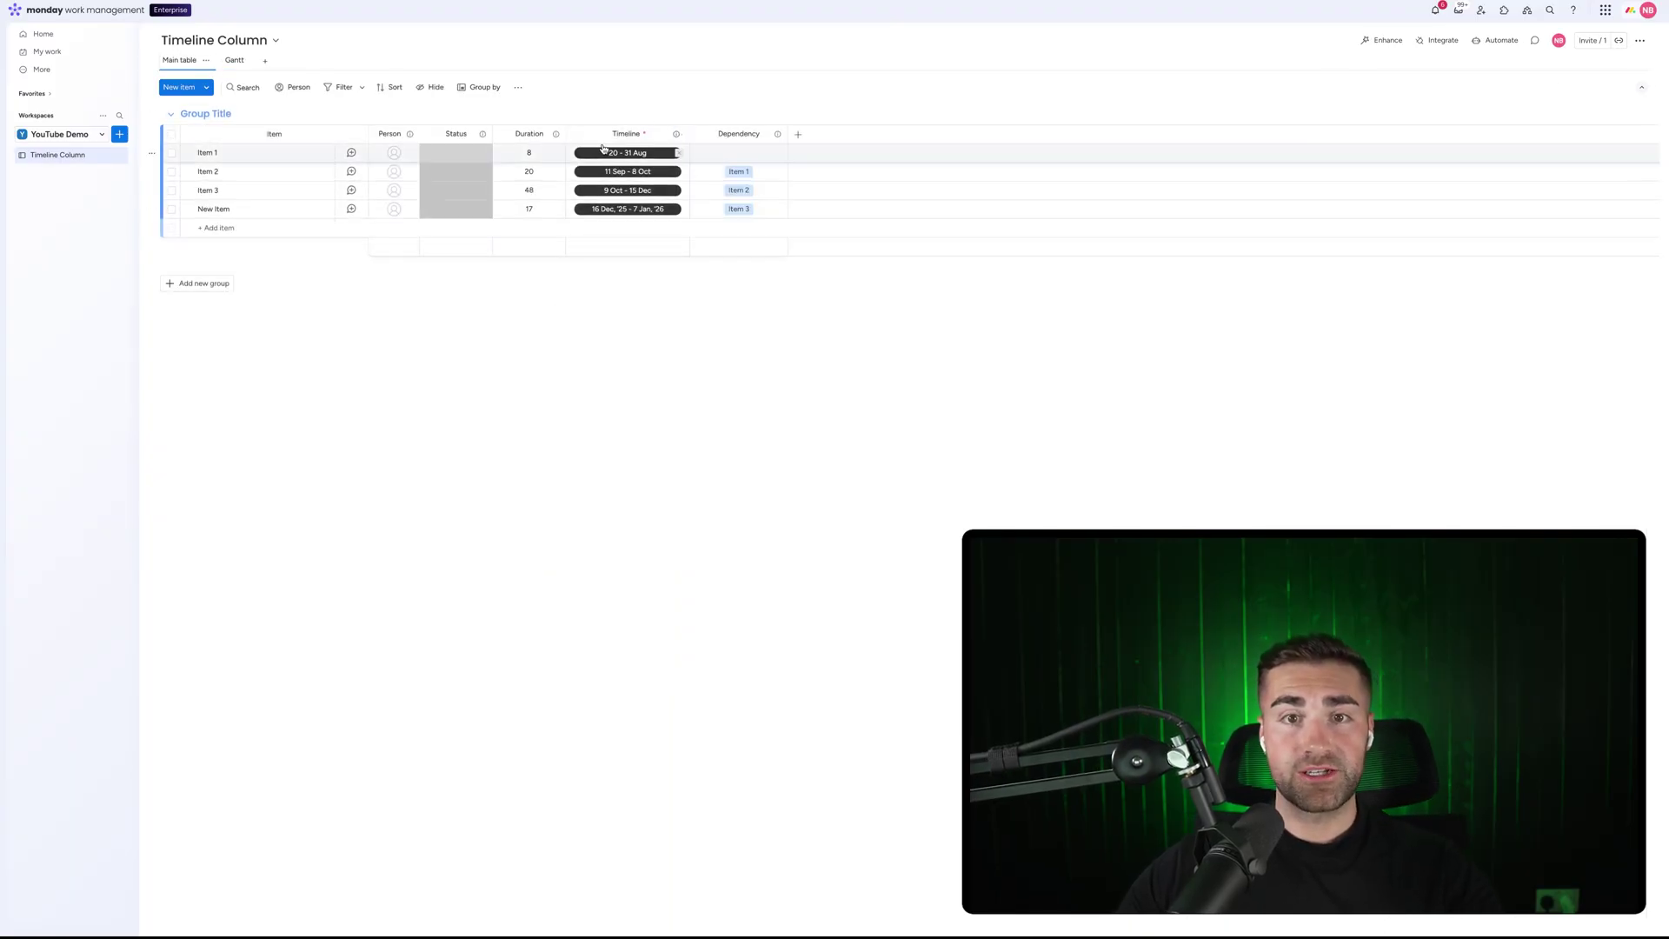
Step: Shorten Item 1's bar in the Gantt to 26 - 31 Aug and return to the main table
{"action": "left_click", "coordinate": [235, 60]}
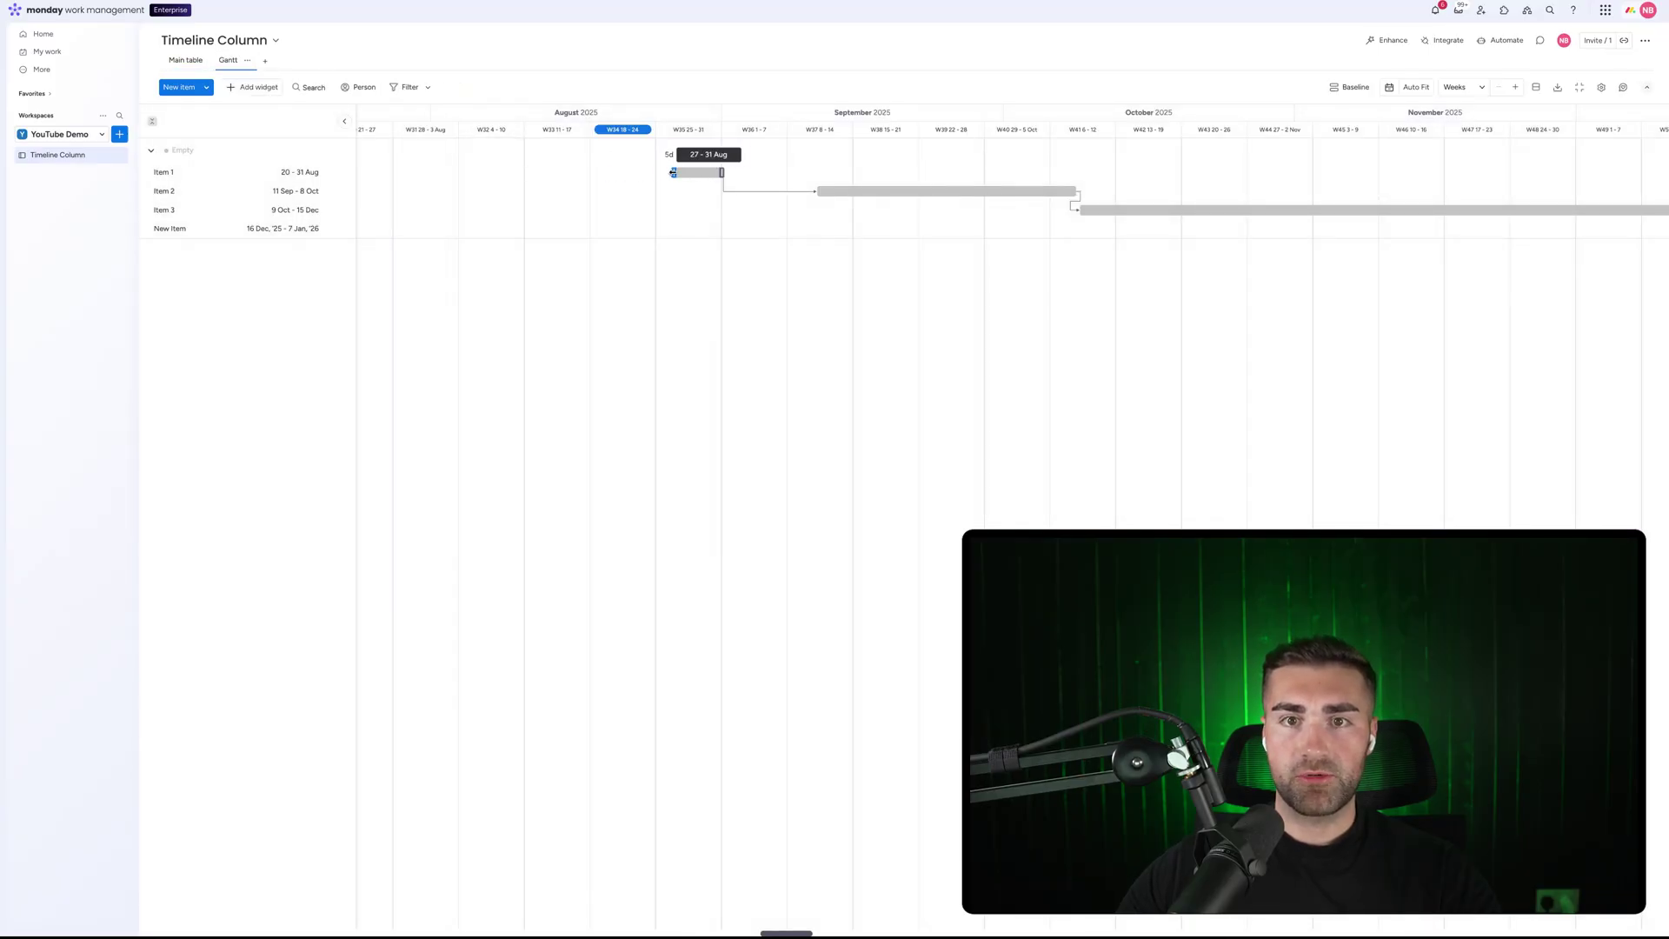
{"action": "left_click_drag", "start_coordinate": [672, 172], "coordinate": [666, 173]}
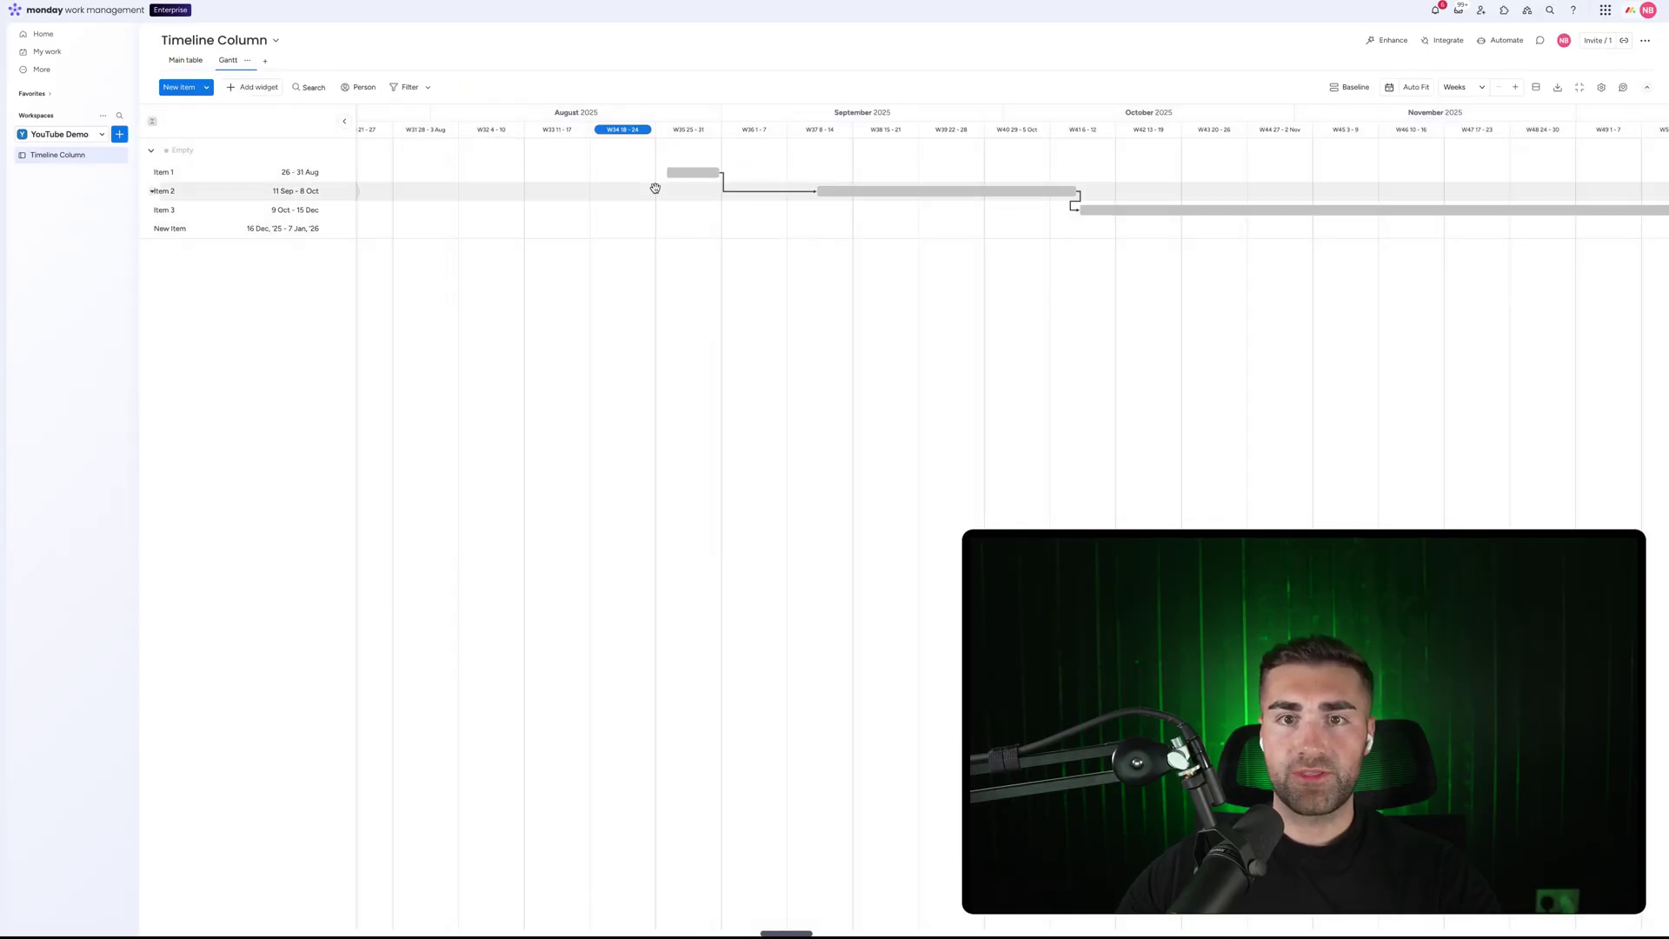
{"action": "left_click", "coordinate": [181, 61]}
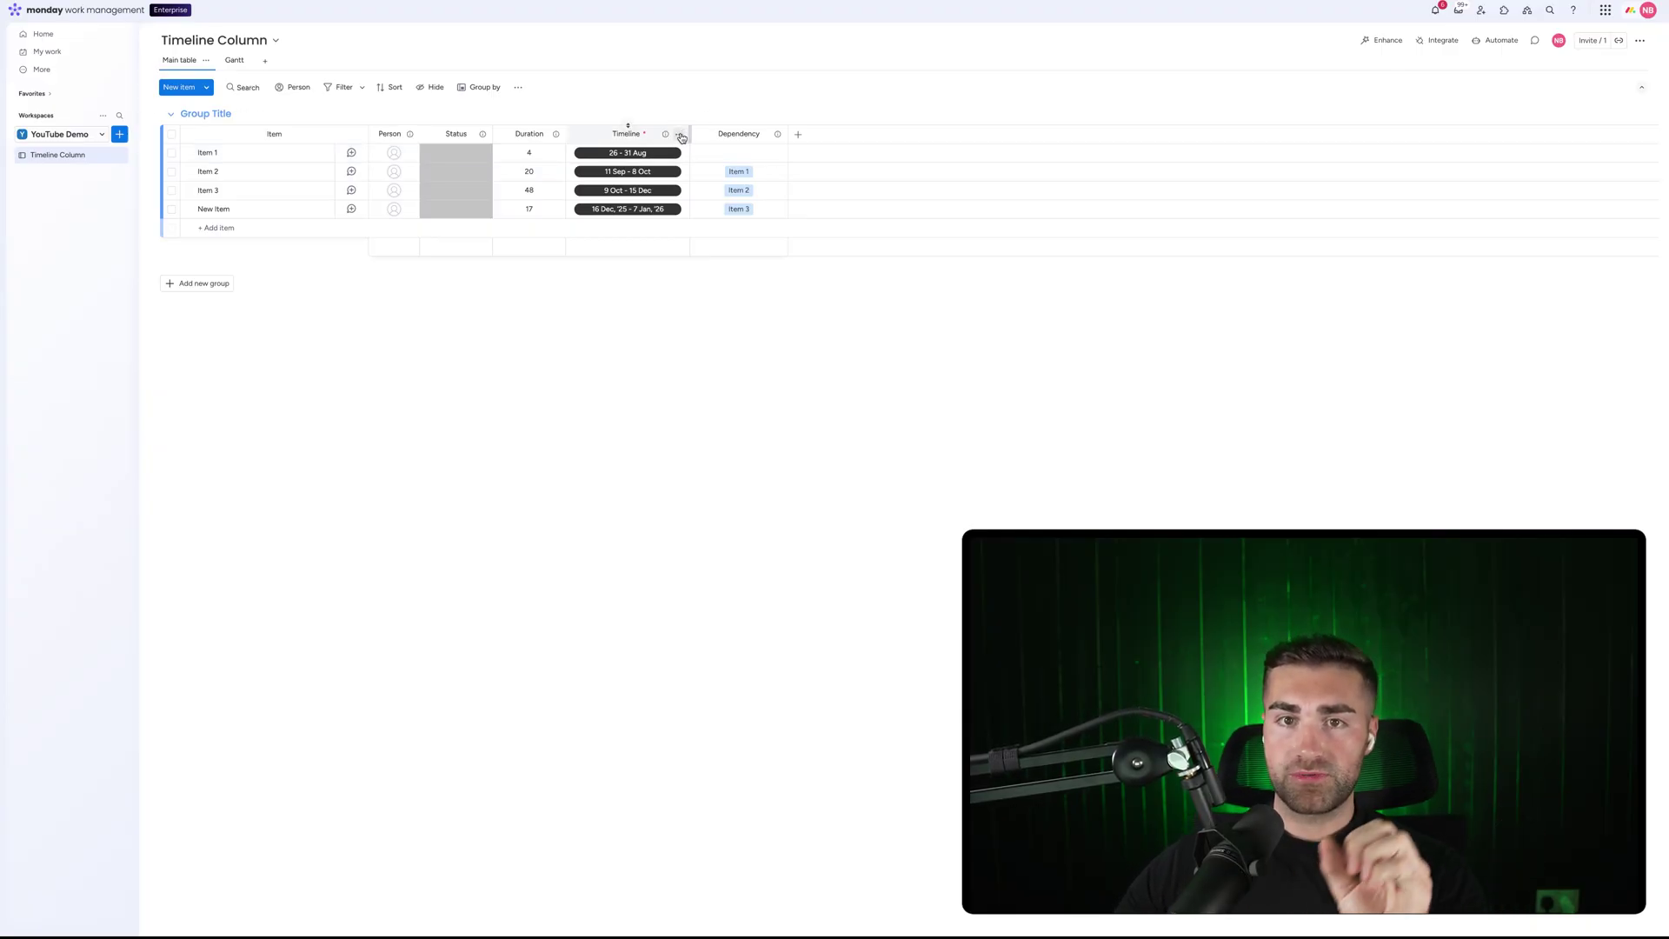
Step: Review the Timeline column settings for week numbers, milestones, weekends and calendar sync
{"action": "left_click", "coordinate": [680, 135]}
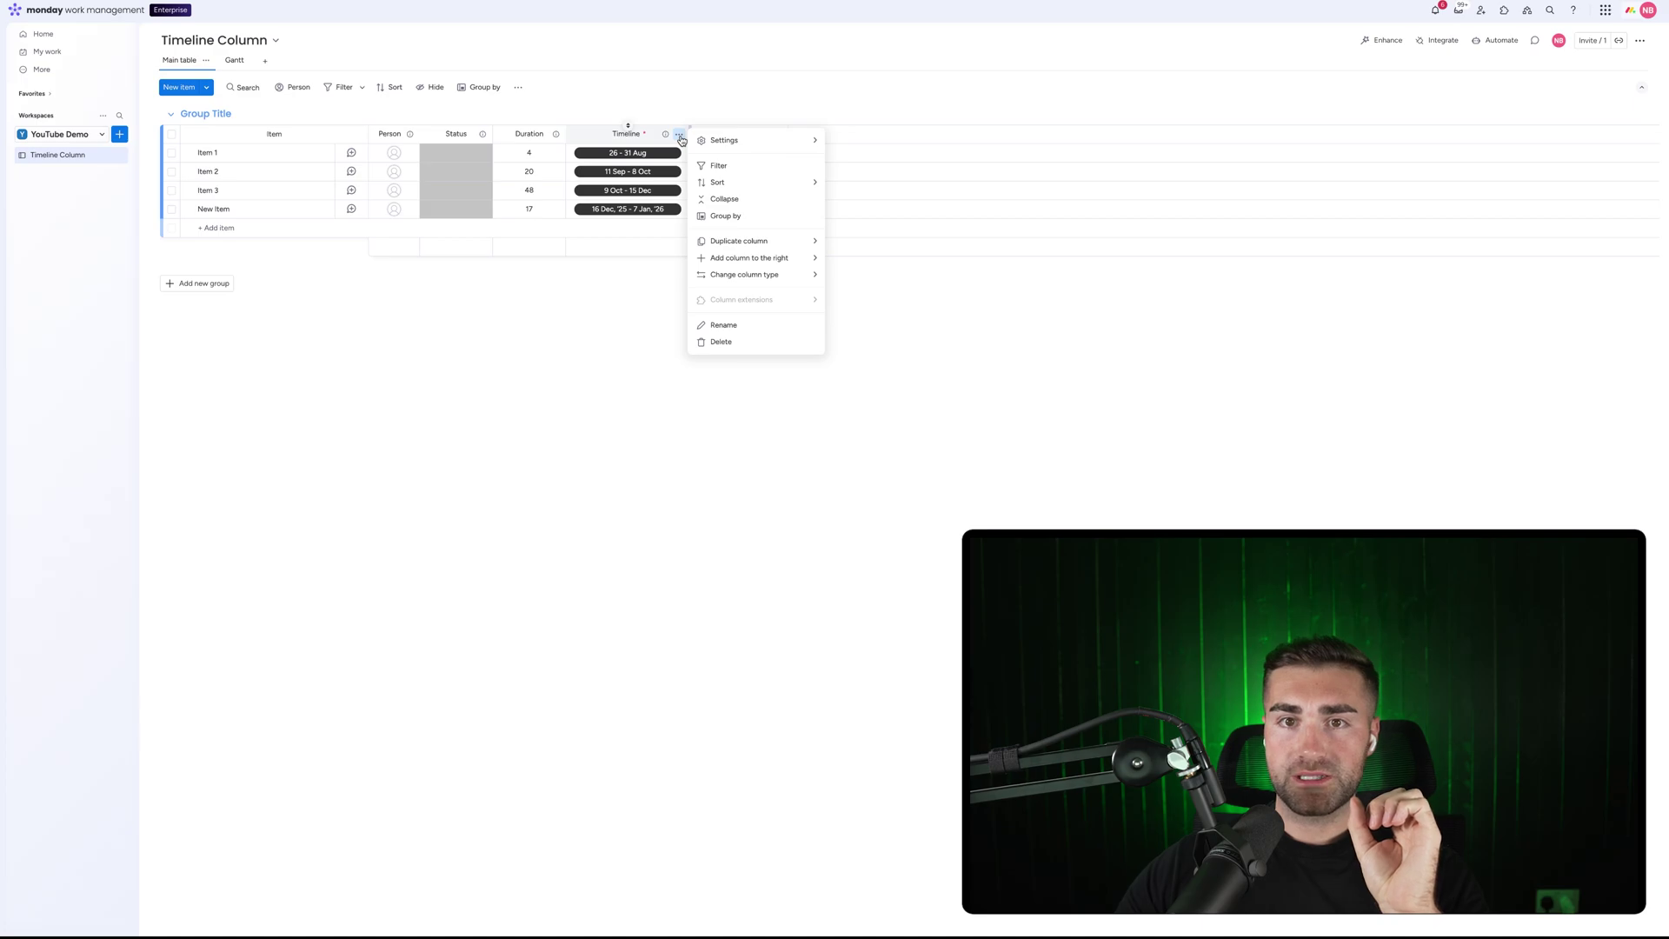
{"action": "mouse_move", "coordinate": [754, 144]}
{"action": "left_click", "coordinate": [882, 144]}
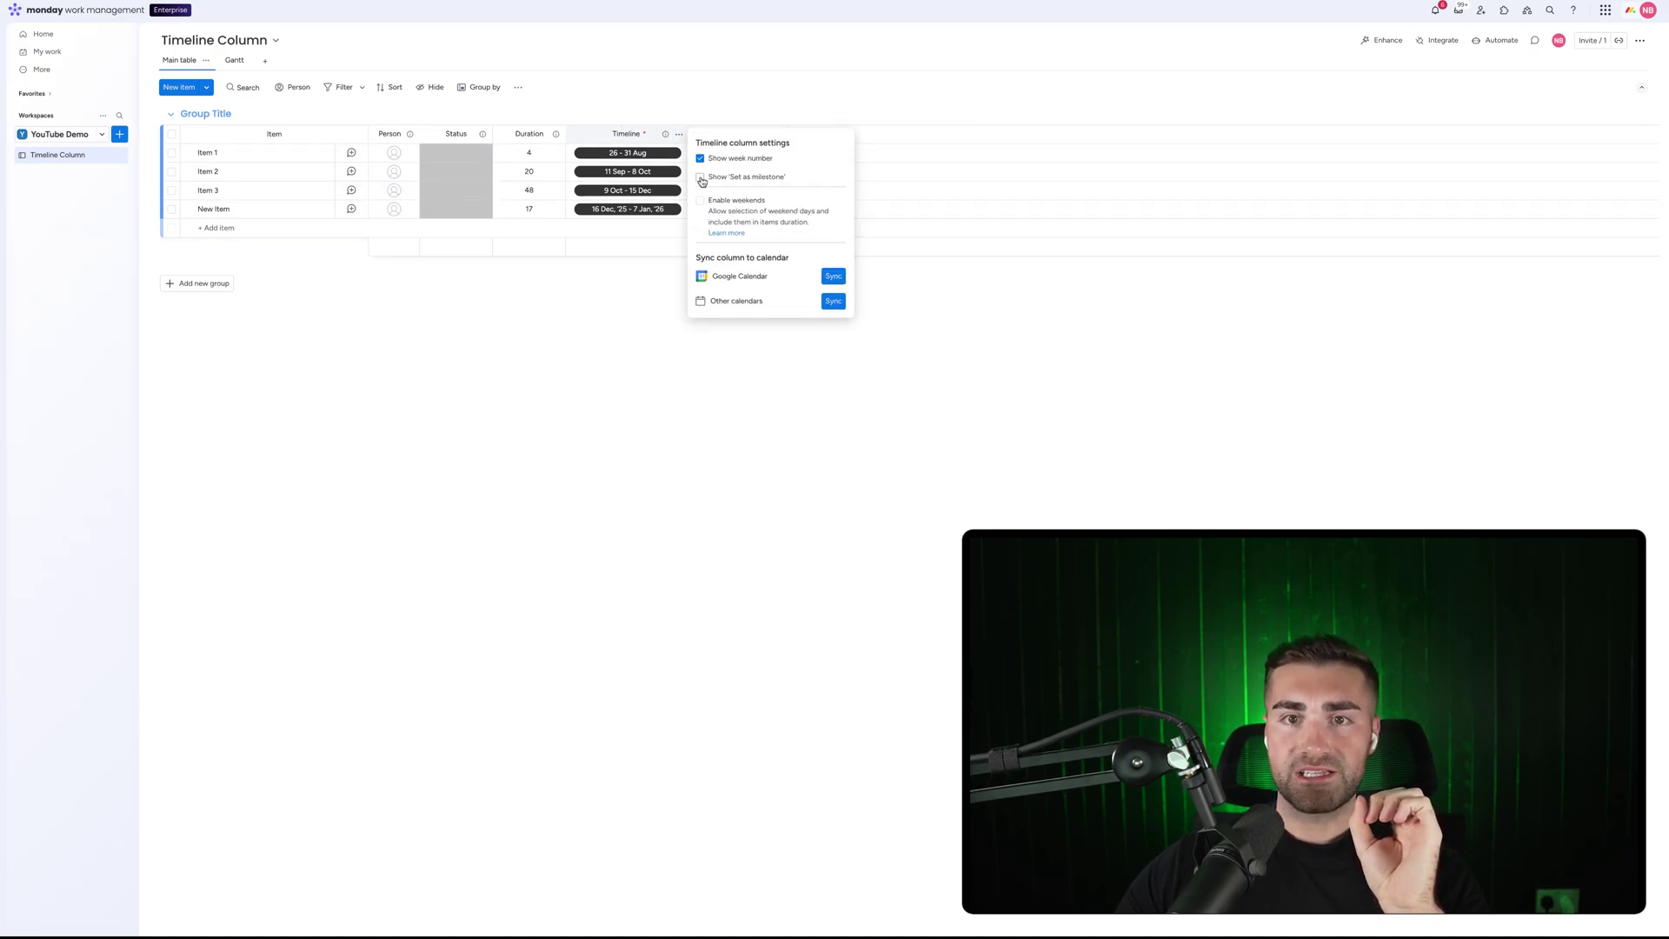
{"action": "left_click", "coordinate": [713, 71]}
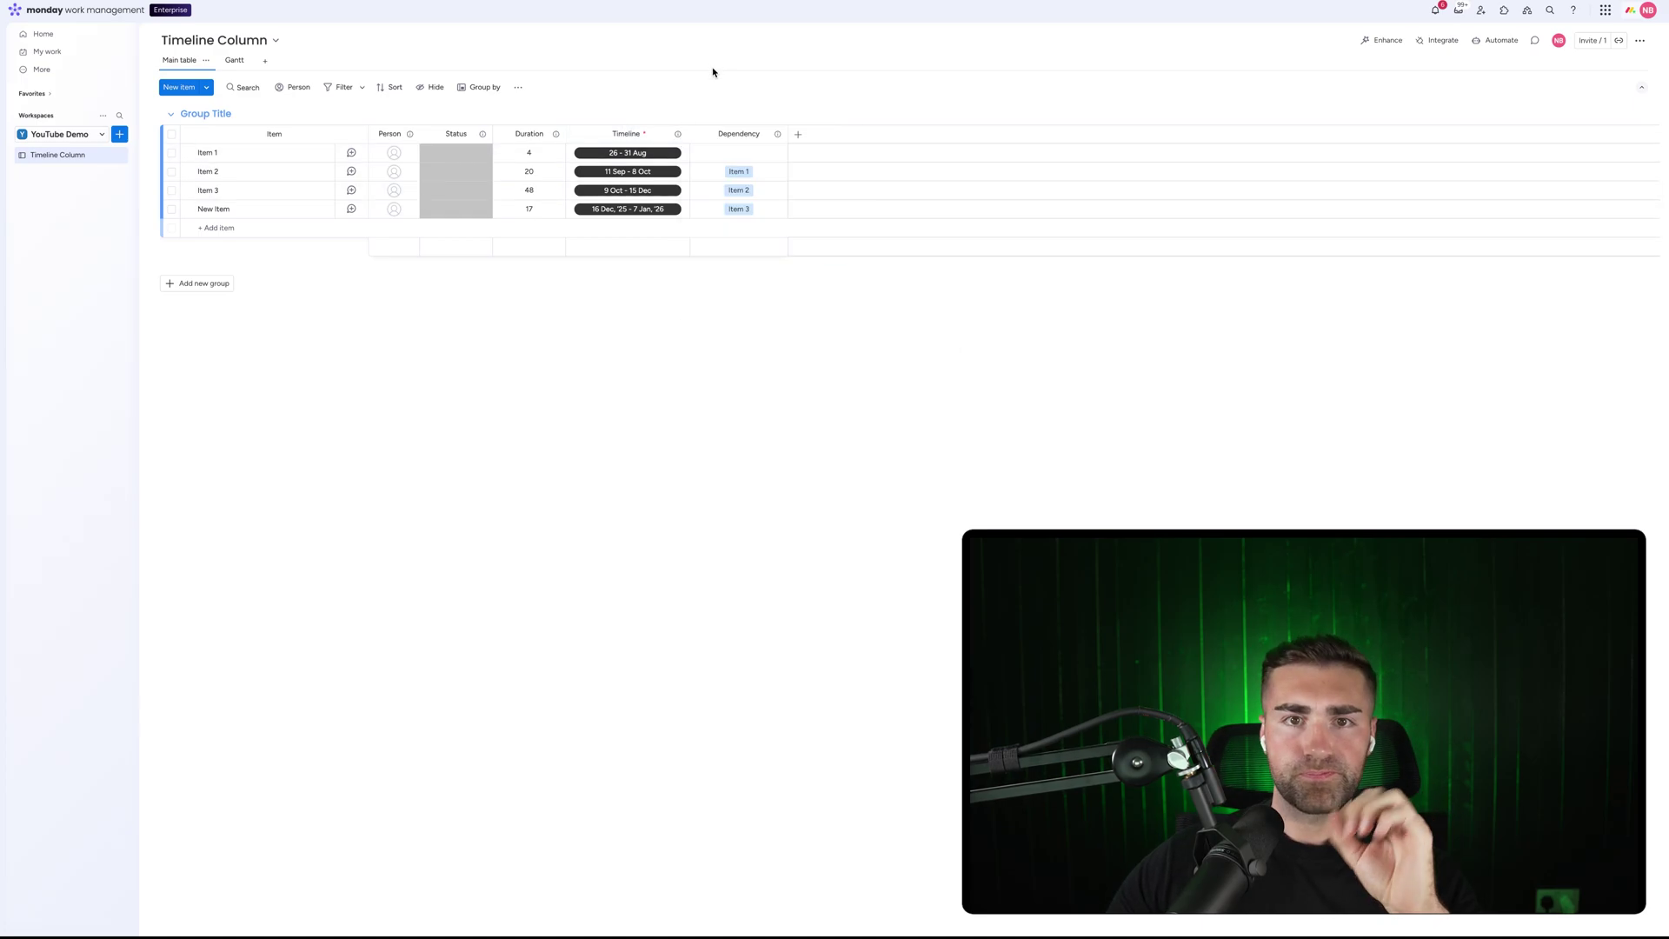
Step: Set New Item's timeline as a milestone in the main table
{"action": "left_click", "coordinate": [620, 193]}
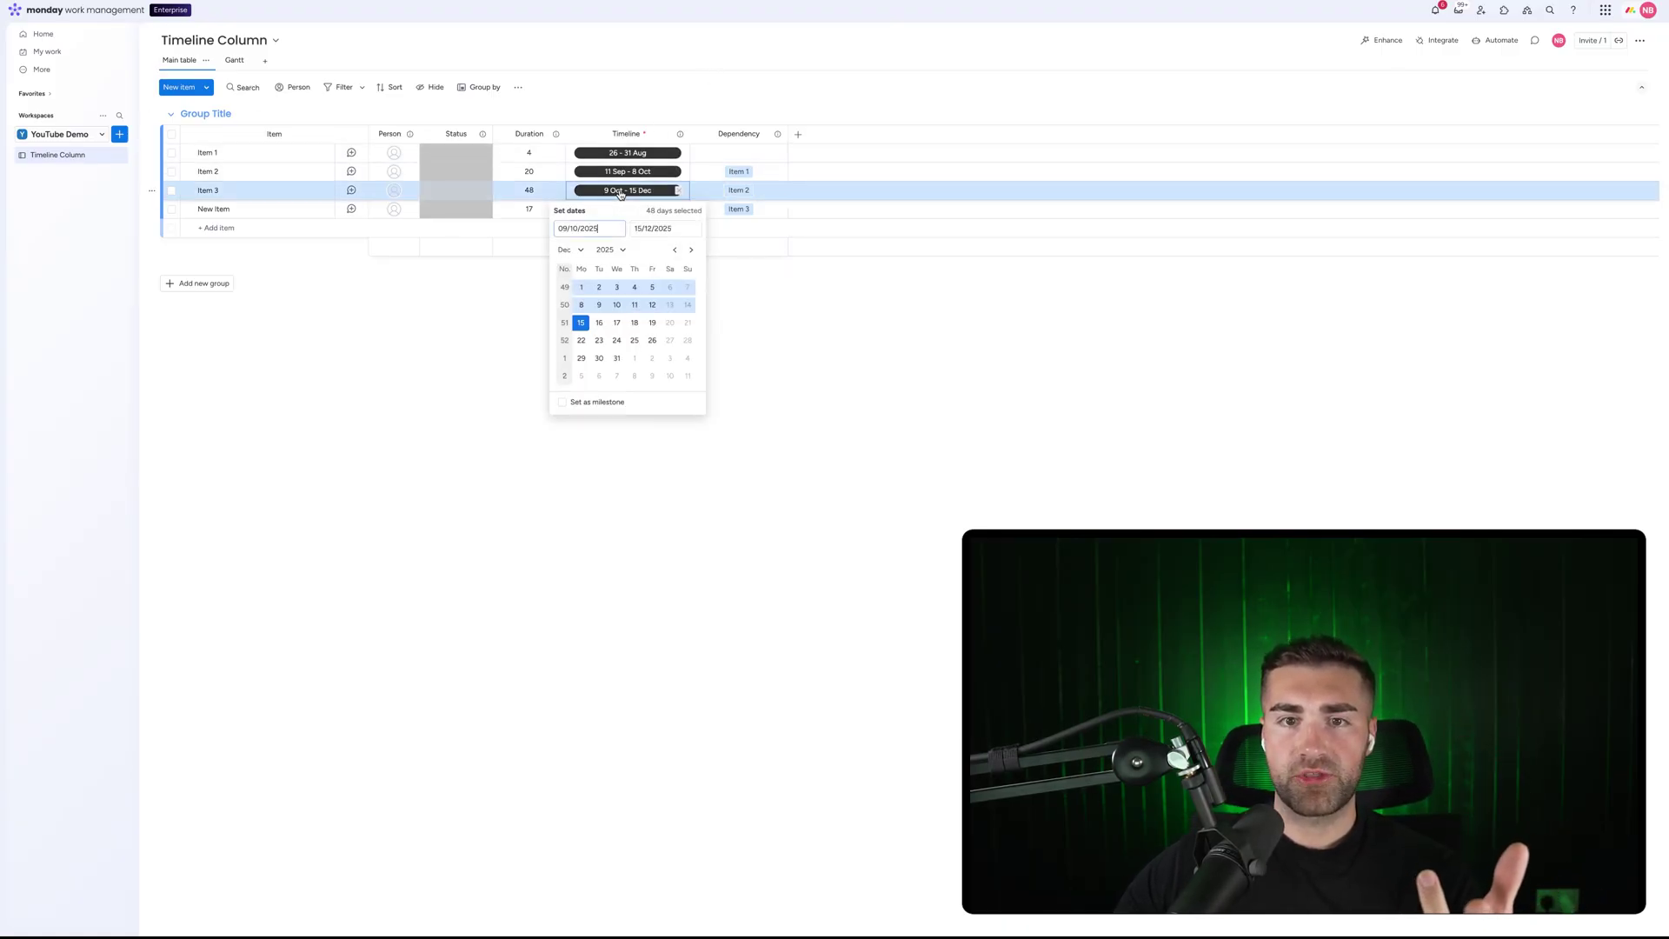
{"action": "key", "text": "Escape"}
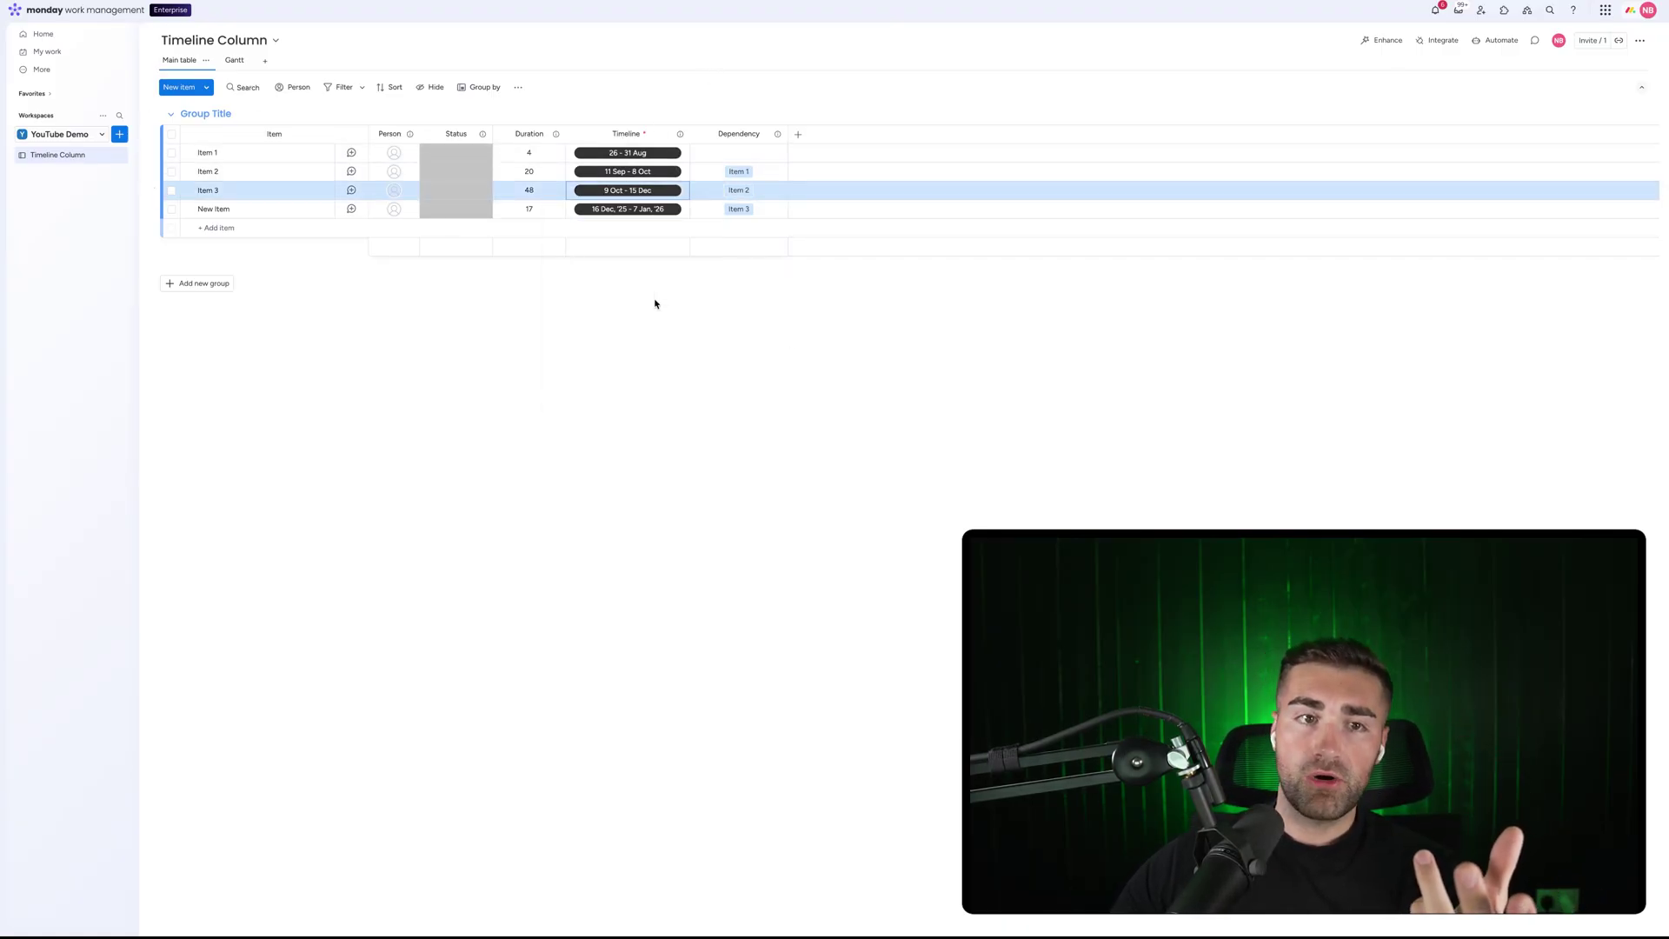
{"action": "left_click", "coordinate": [576, 213]}
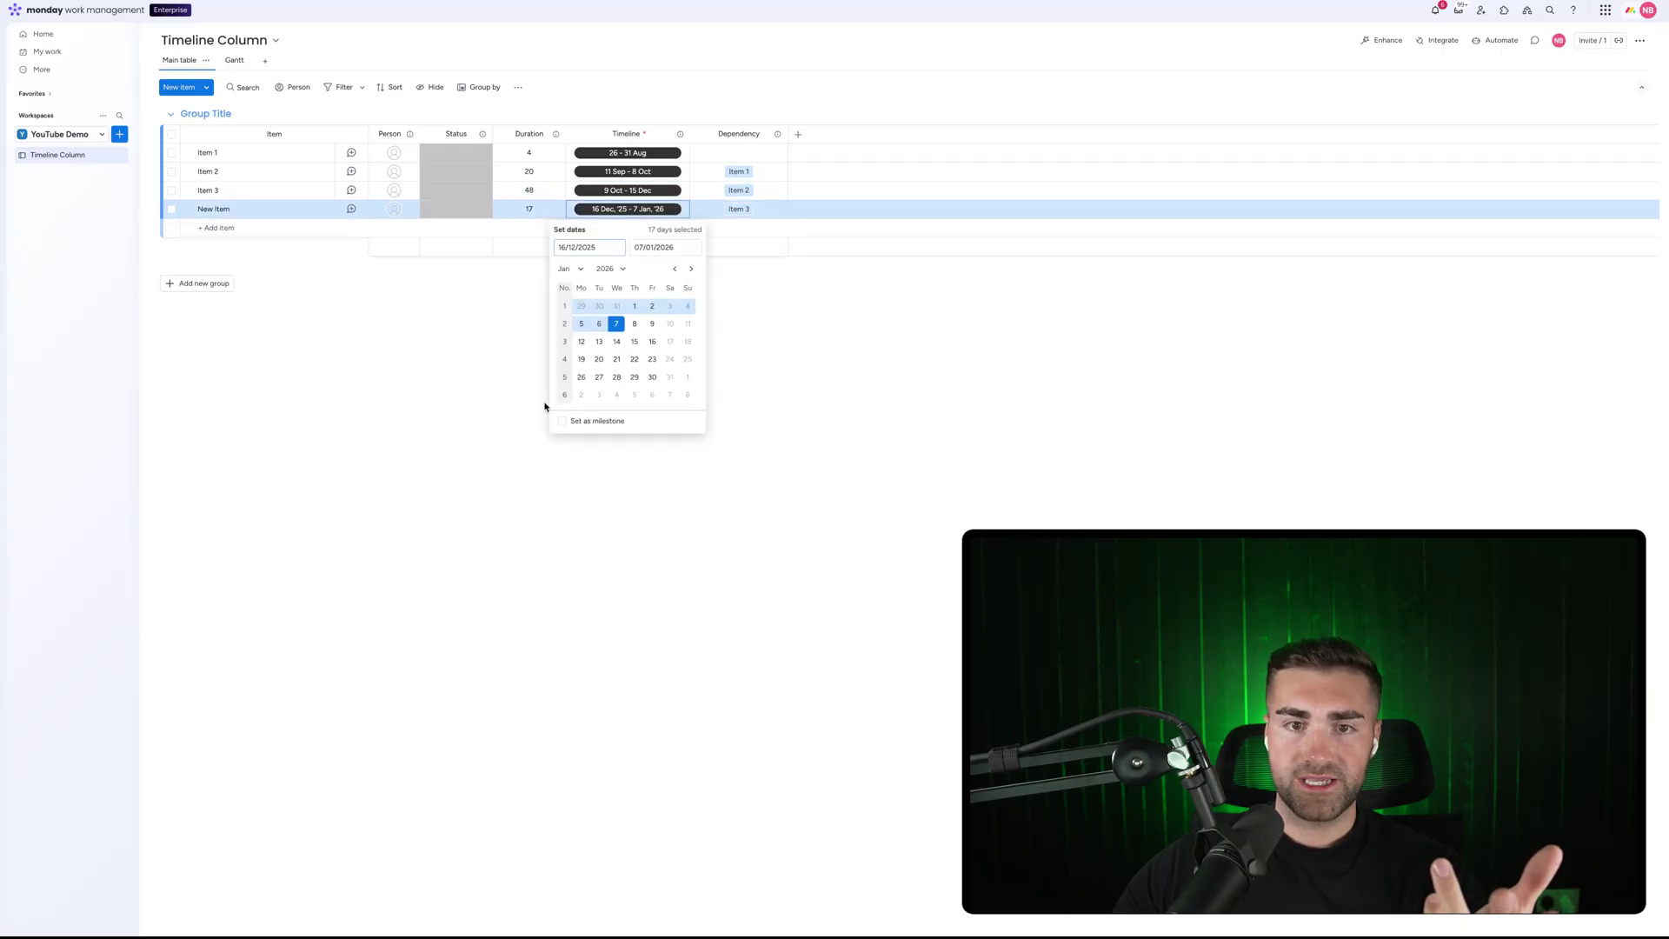
{"action": "left_click", "coordinate": [565, 423]}
{"action": "key", "text": "Escape"}
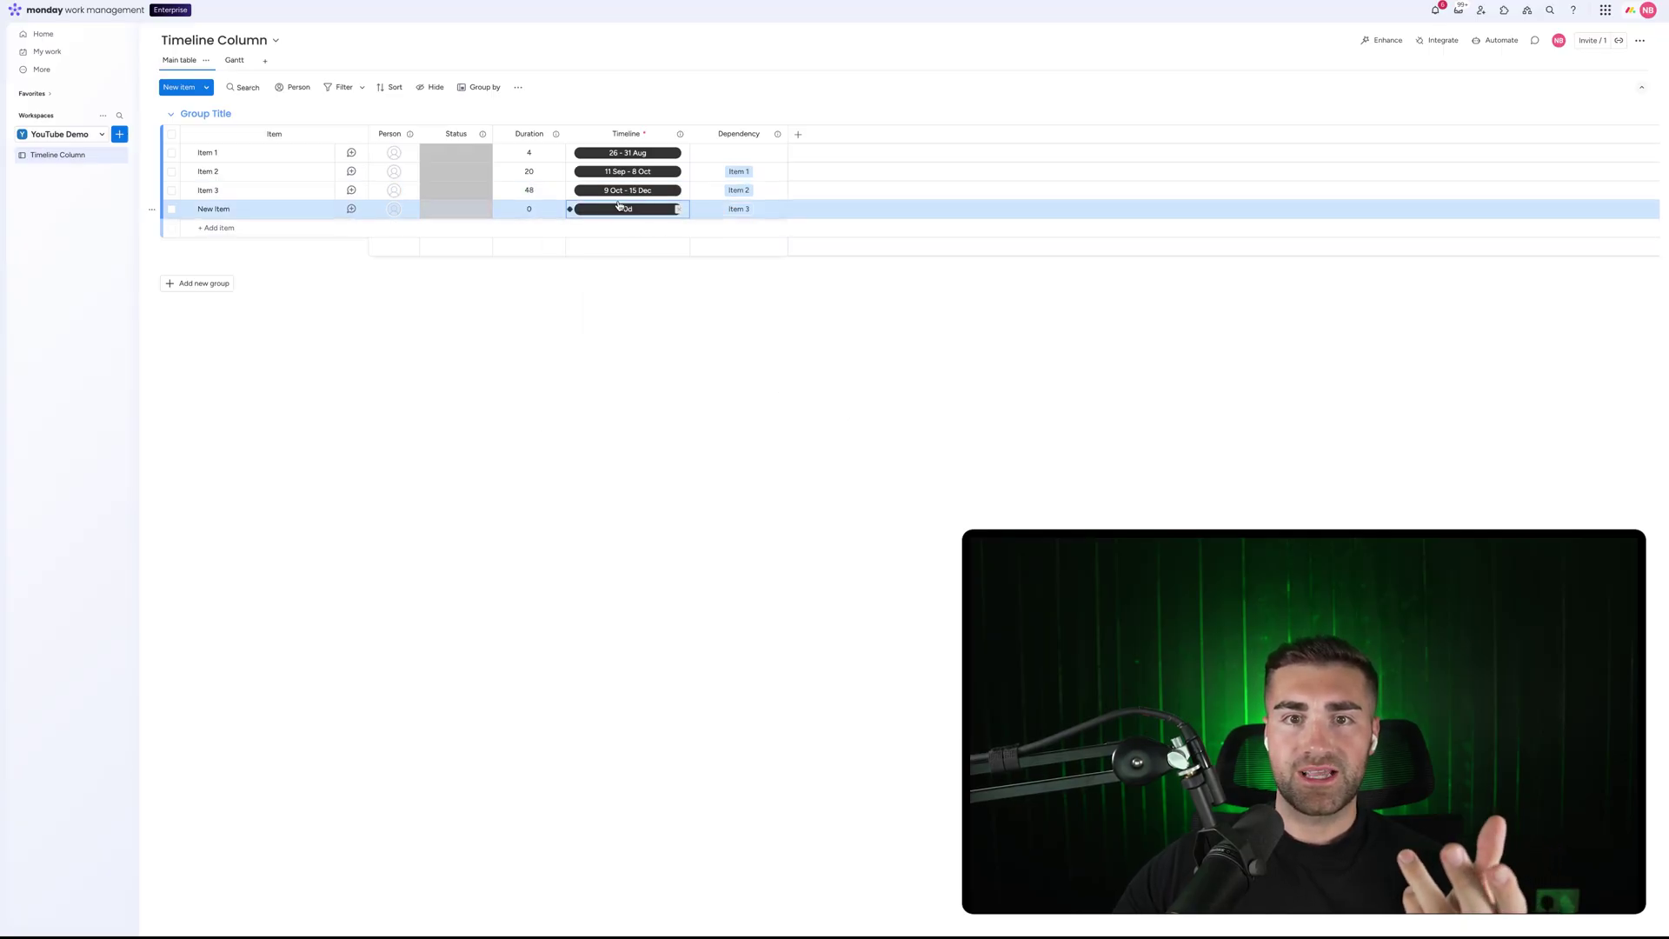
{"action": "left_click", "coordinate": [623, 214]}
{"action": "key", "text": "Escape"}
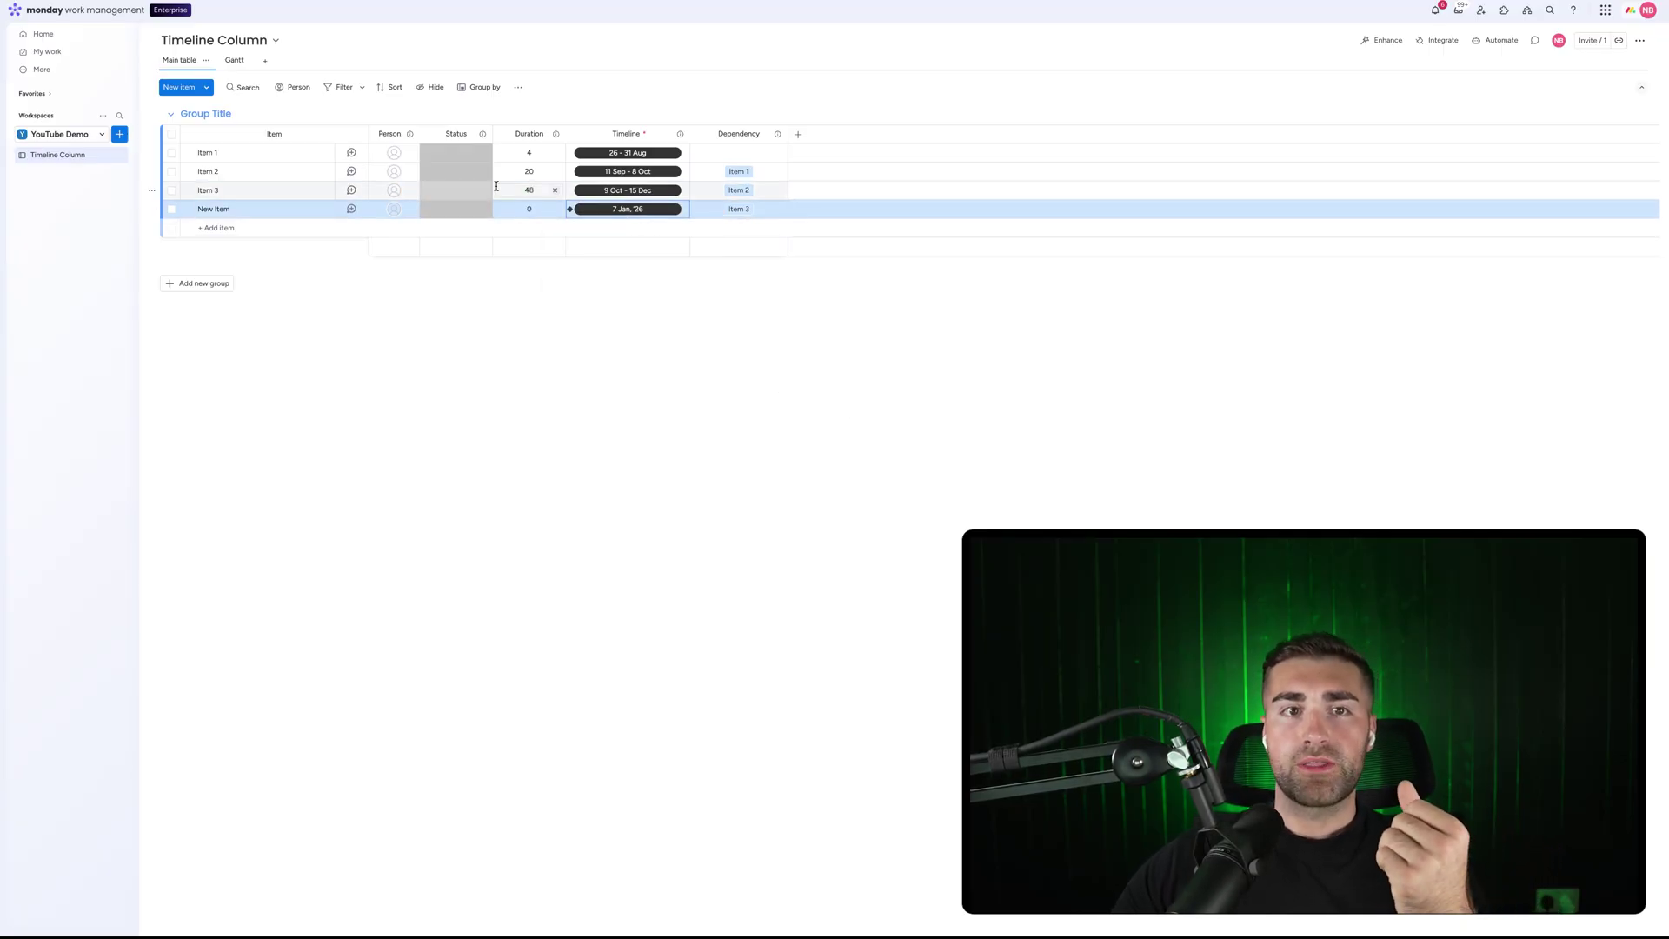
Step: Move New Item's milestone to 25 Dec in the auto-fitted Gantt and return to the main table
{"action": "left_click", "coordinate": [235, 60]}
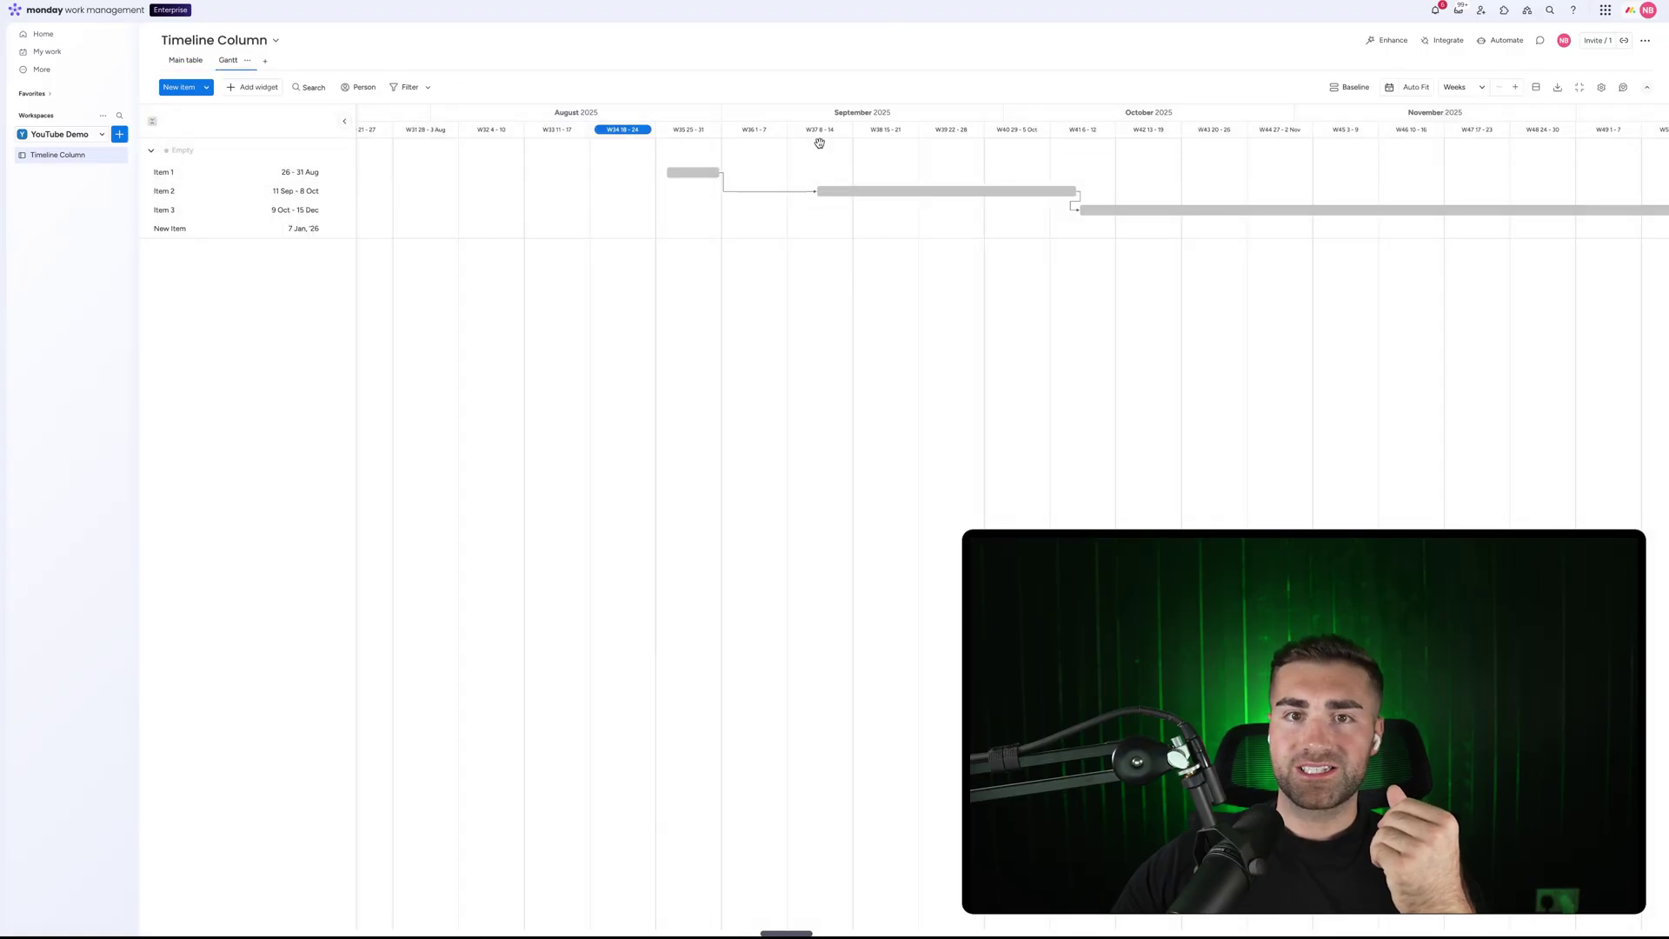
{"action": "left_click", "coordinate": [1417, 88]}
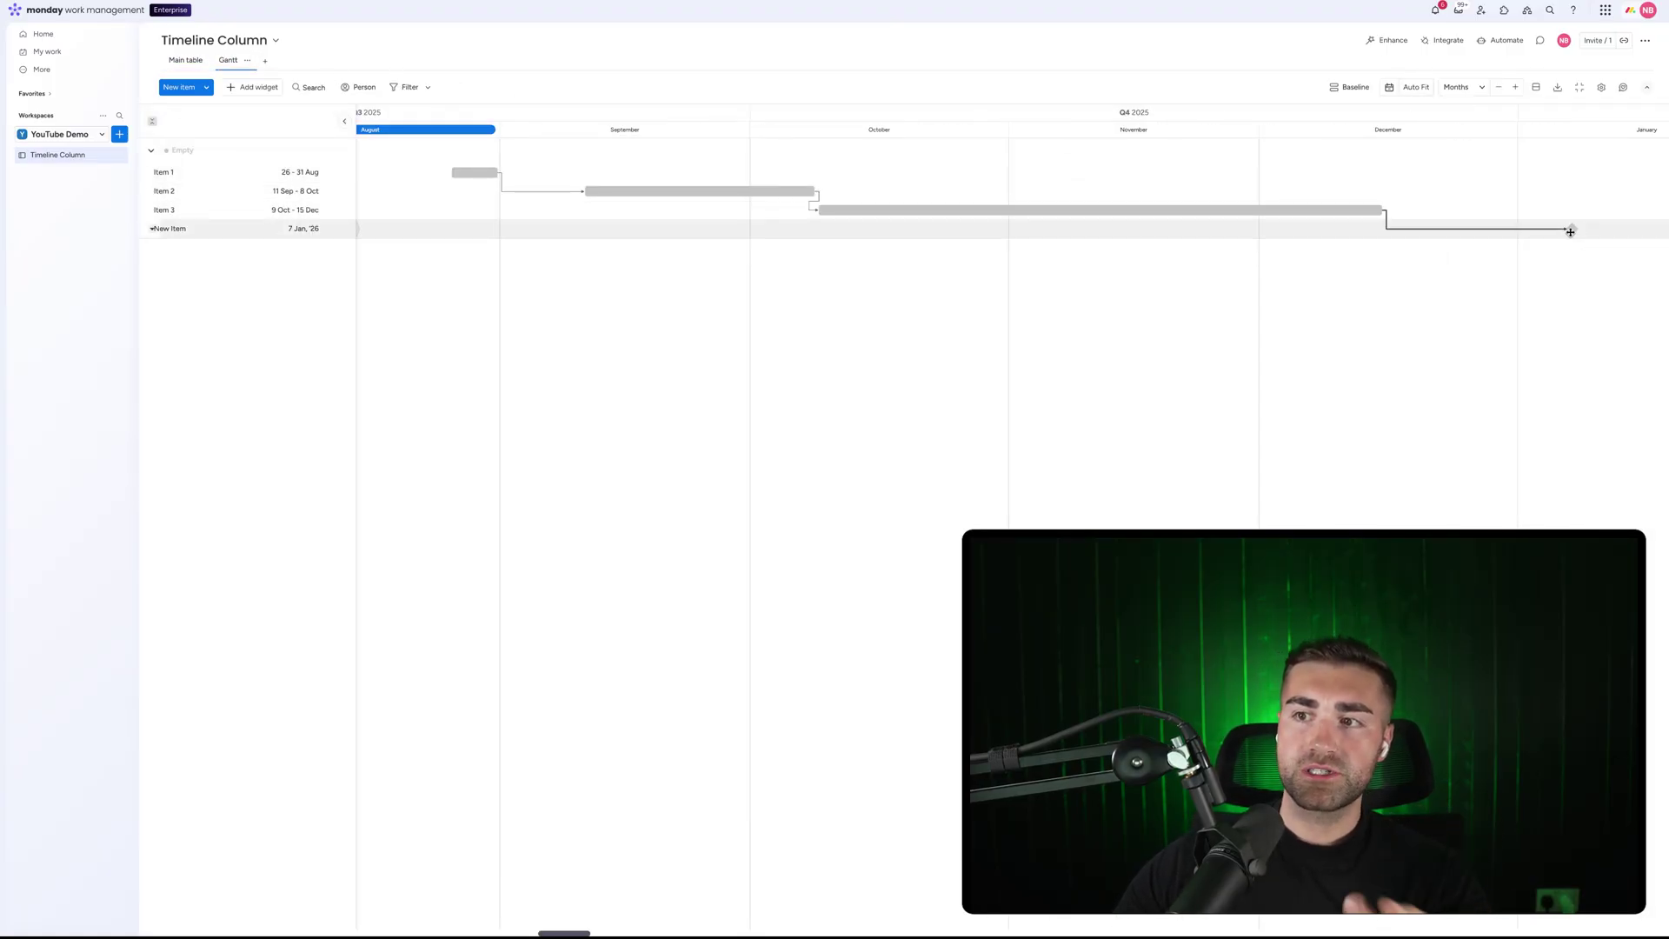
{"action": "left_click_drag", "start_coordinate": [1469, 232], "coordinate": [1466, 229]}
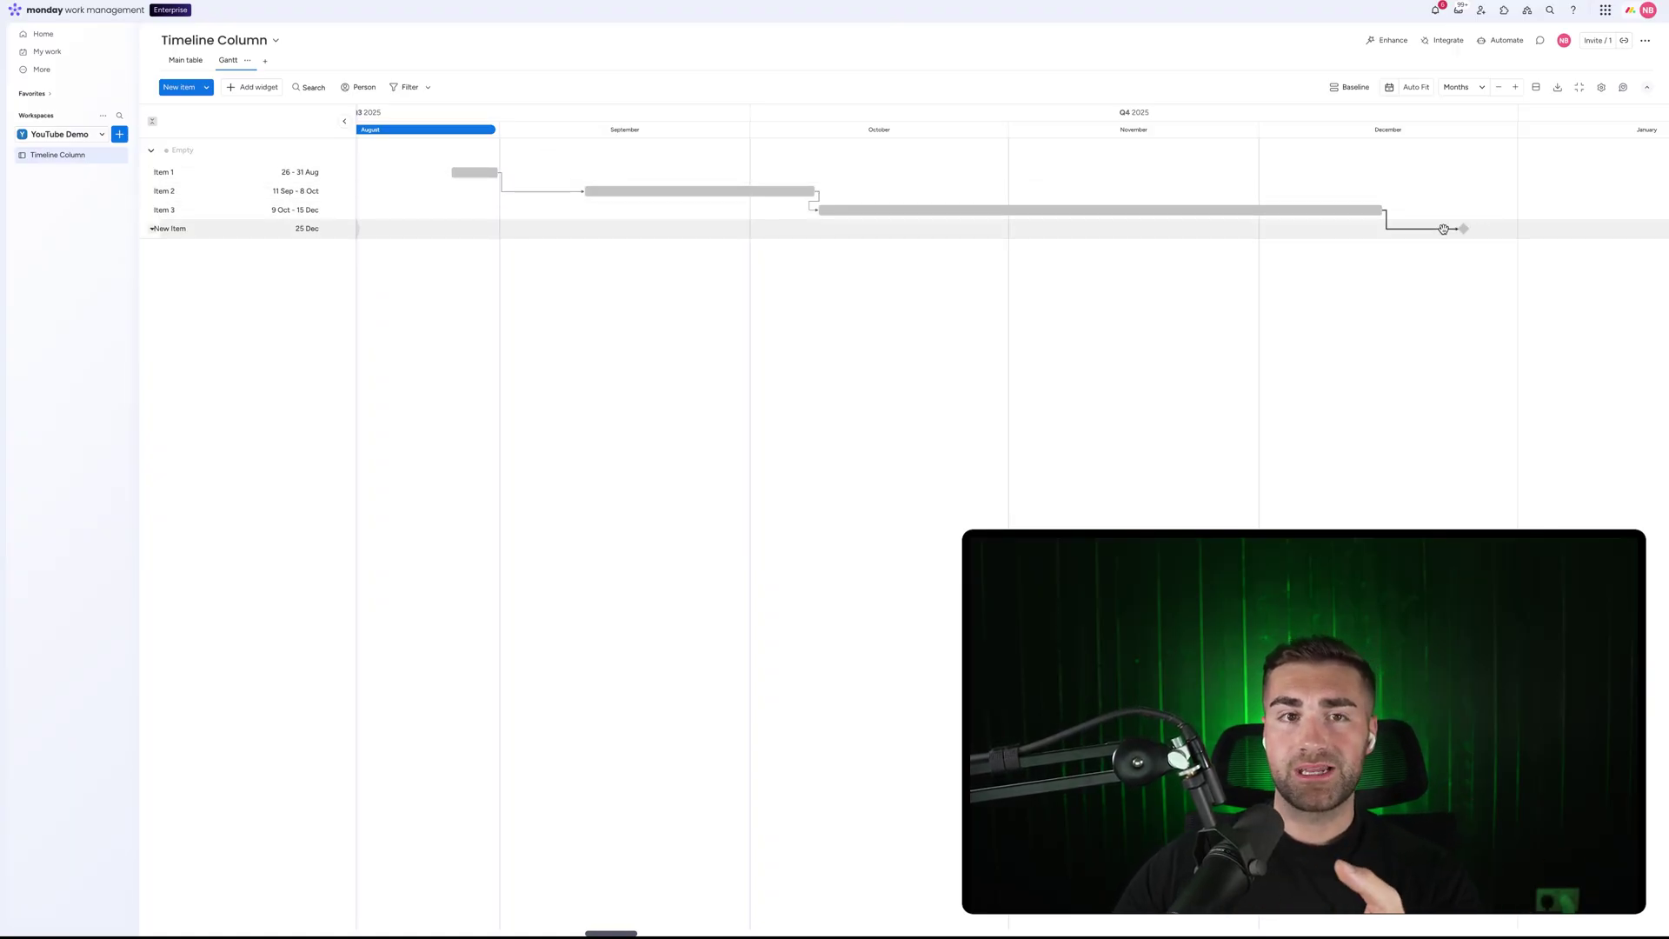
{"action": "left_click", "coordinate": [195, 69]}
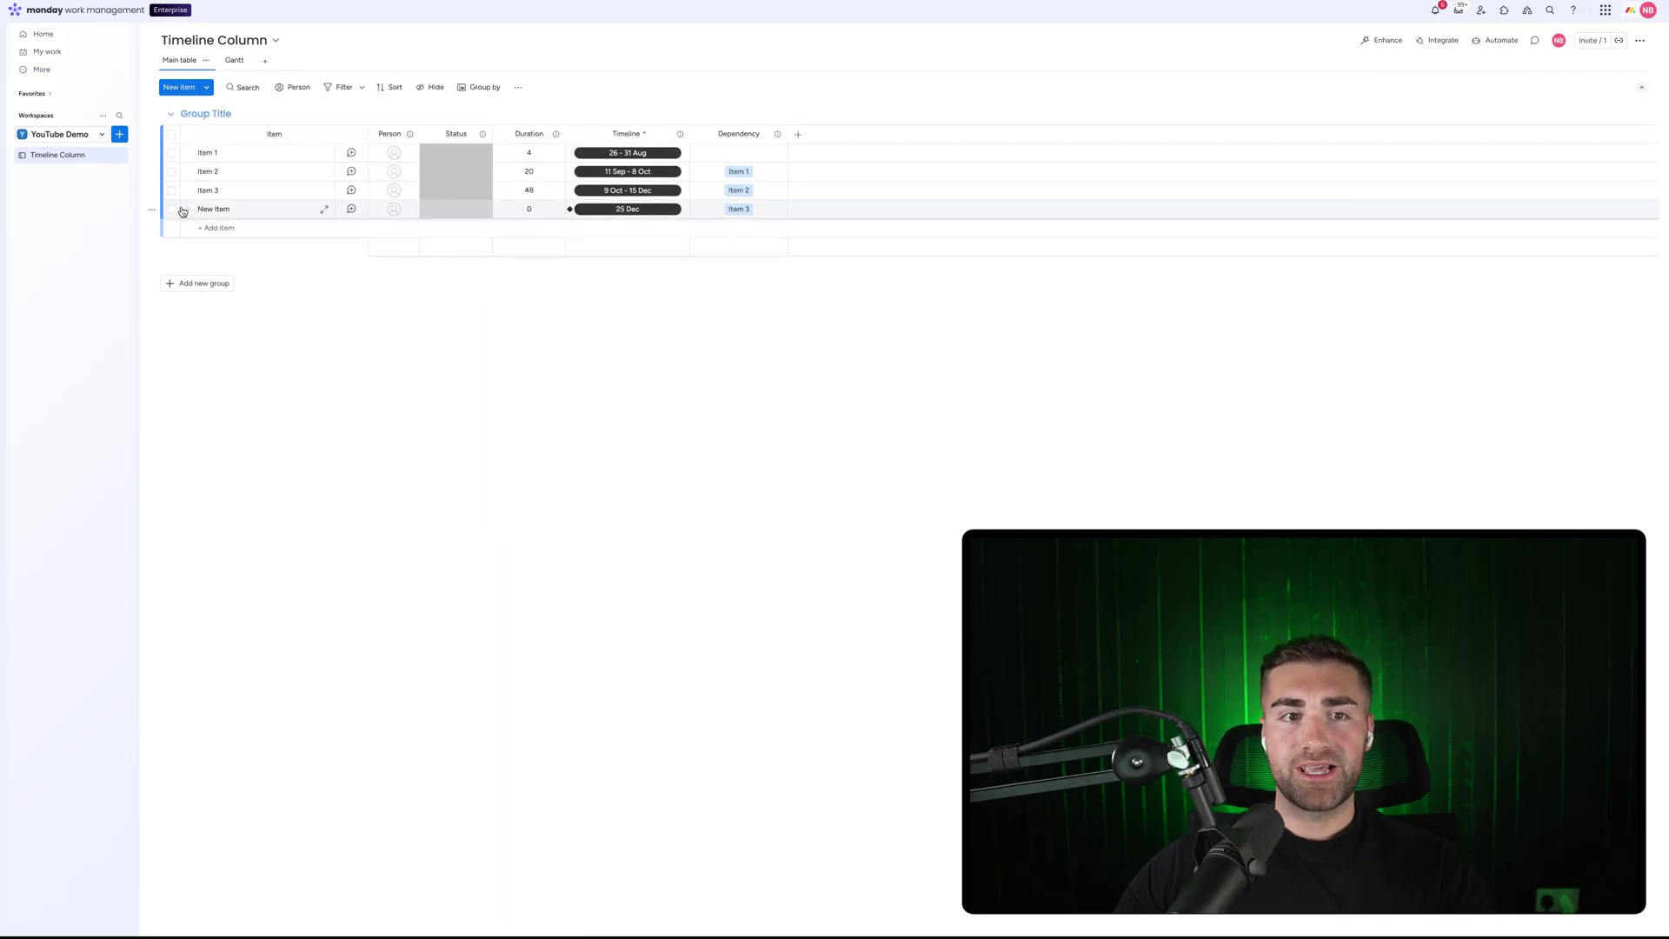
Step: Add another item to Group Title with the timeline 5 Jan '26 - 30 Jan '26
{"action": "left_click", "coordinate": [222, 228]}
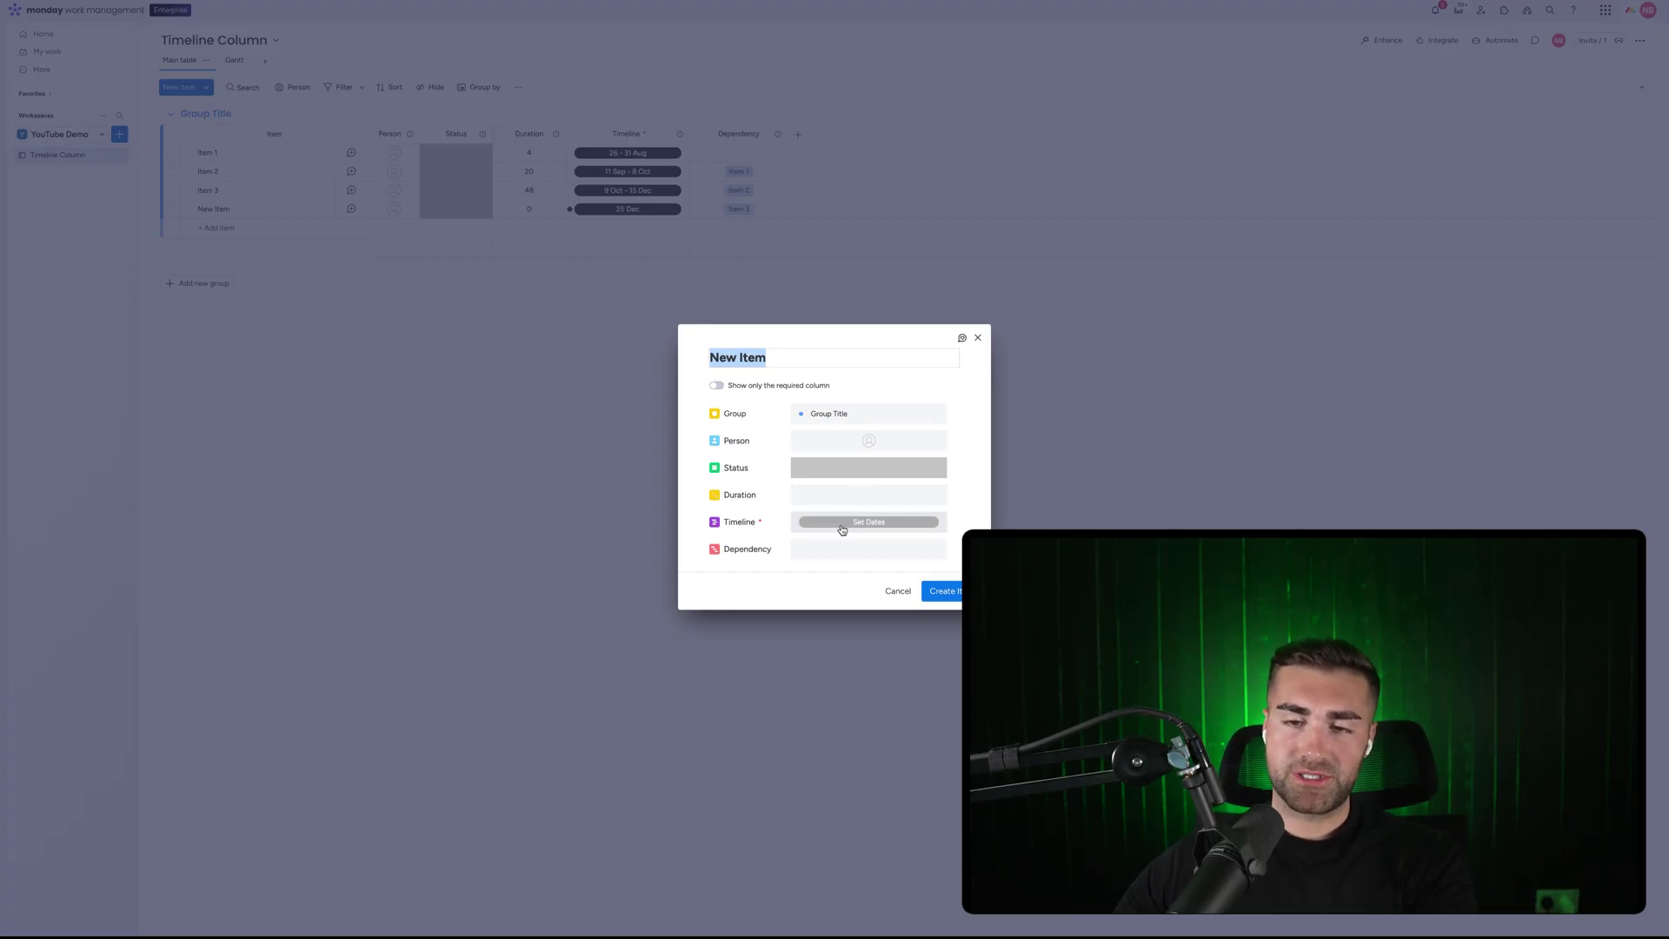
{"action": "left_click", "coordinate": [842, 522]}
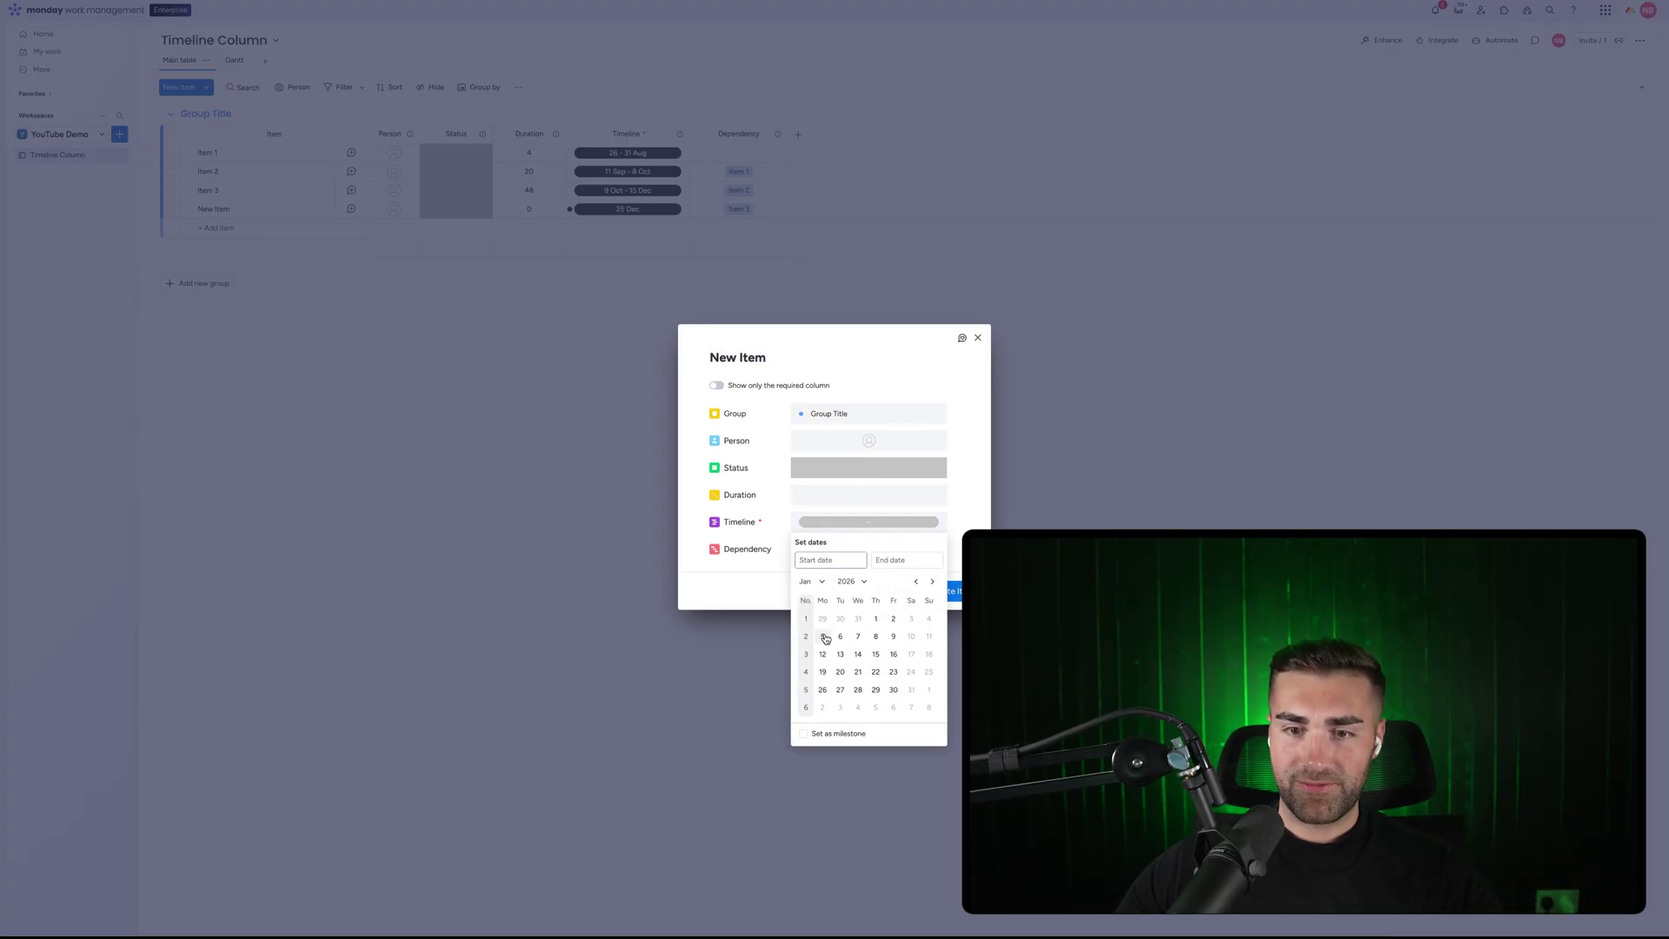
{"action": "left_click", "coordinate": [824, 637]}
{"action": "left_click", "coordinate": [893, 689]}
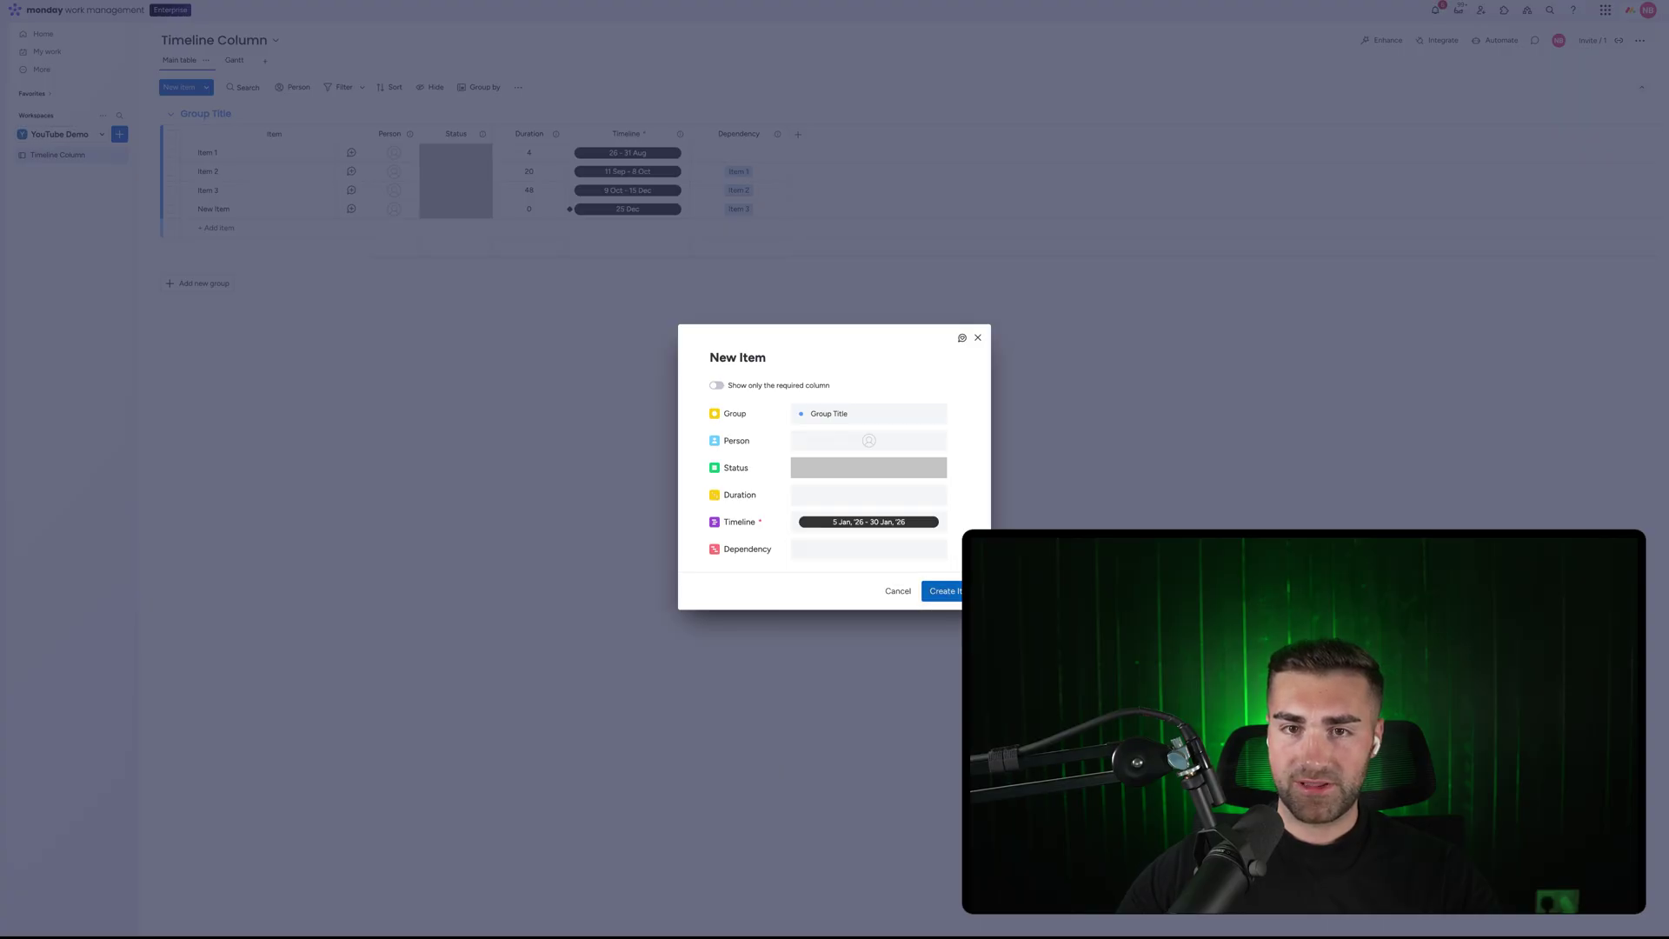
{"action": "key", "text": "Return"}
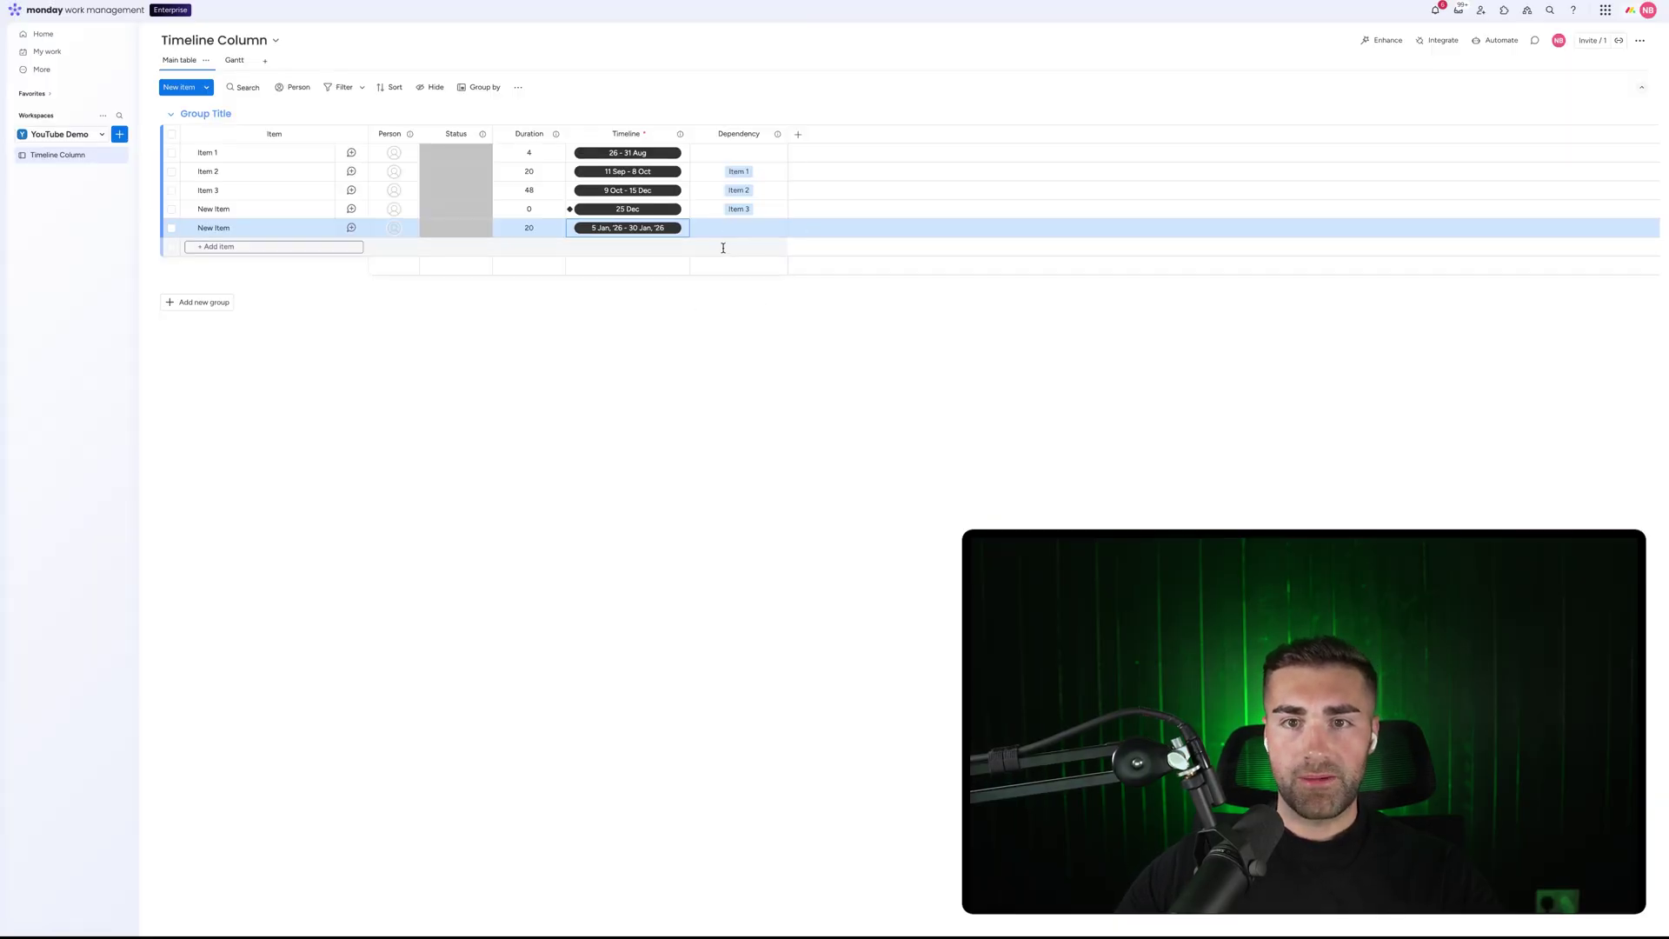
Step: Rename the item just added as New Item #2 and make it dependent on New Item
{"action": "left_click", "coordinate": [260, 228]}
{"action": "type", "text": "#2"}
{"action": "key", "text": "Return"}
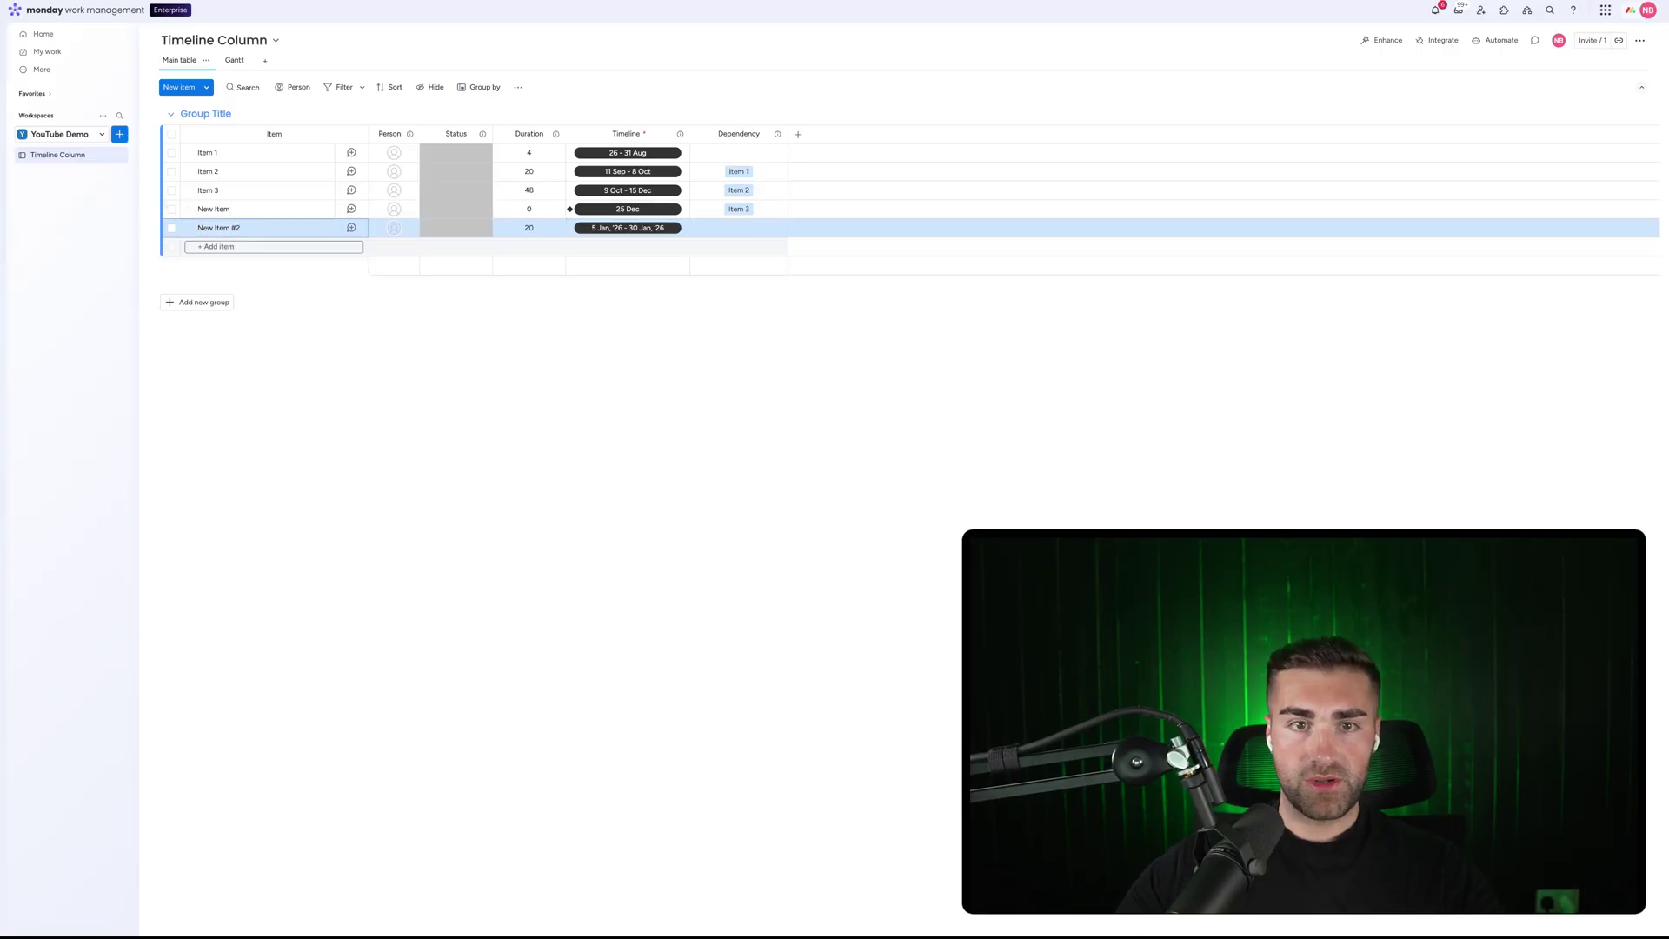
{"action": "left_click", "coordinate": [767, 228]}
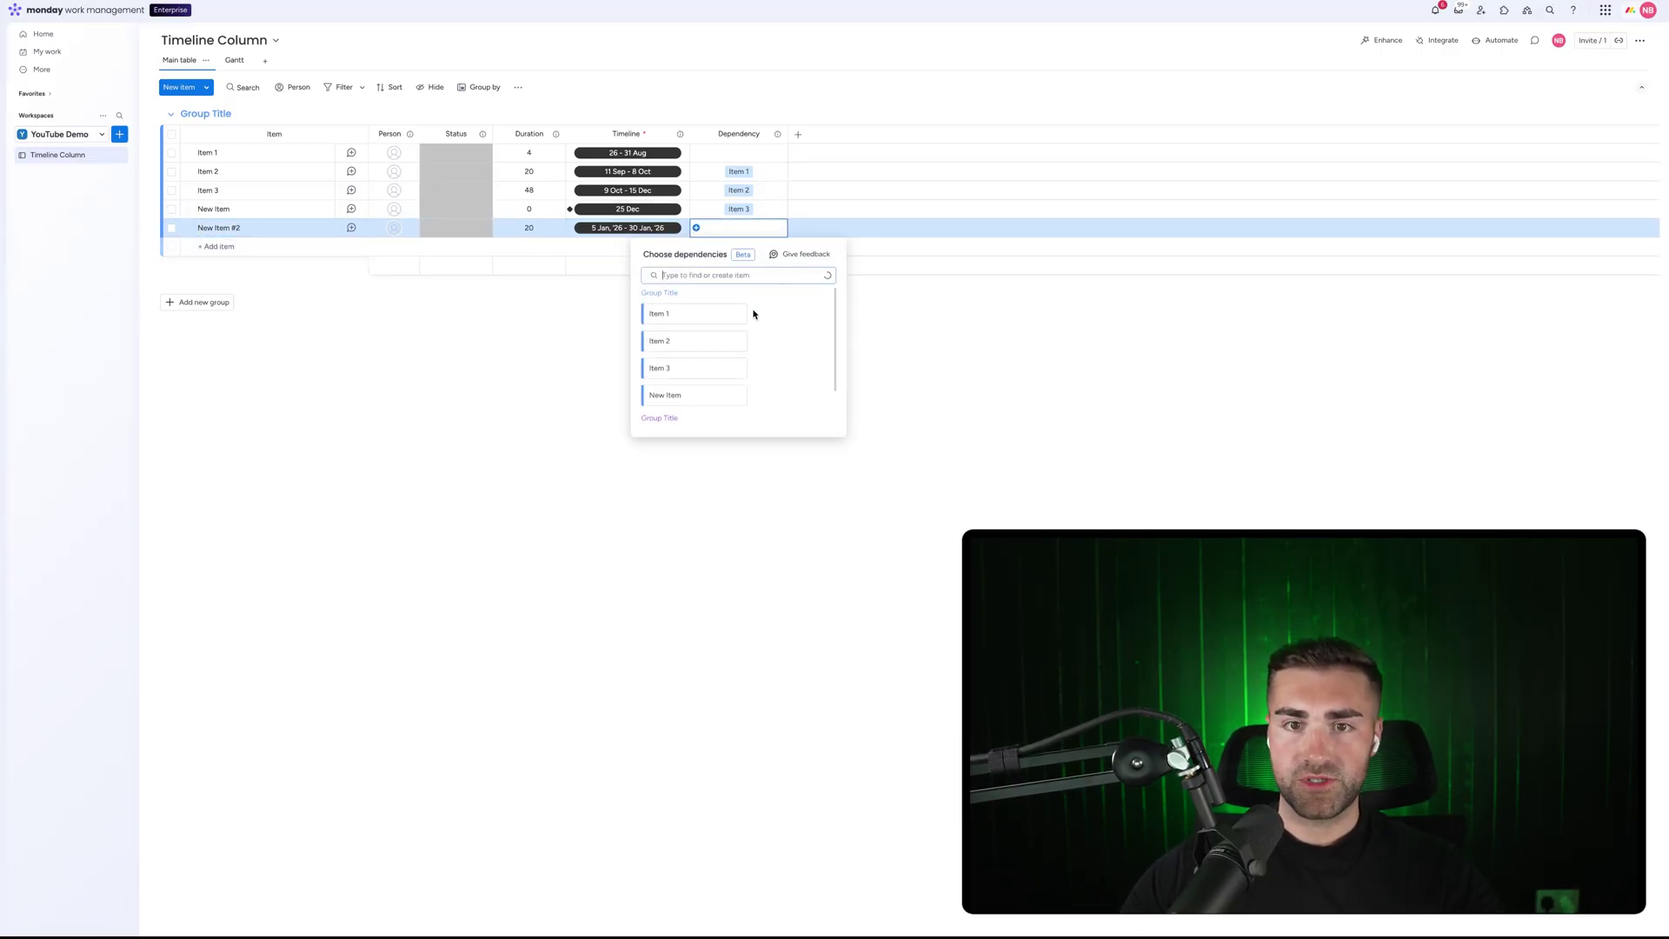
{"action": "left_click", "coordinate": [682, 348]}
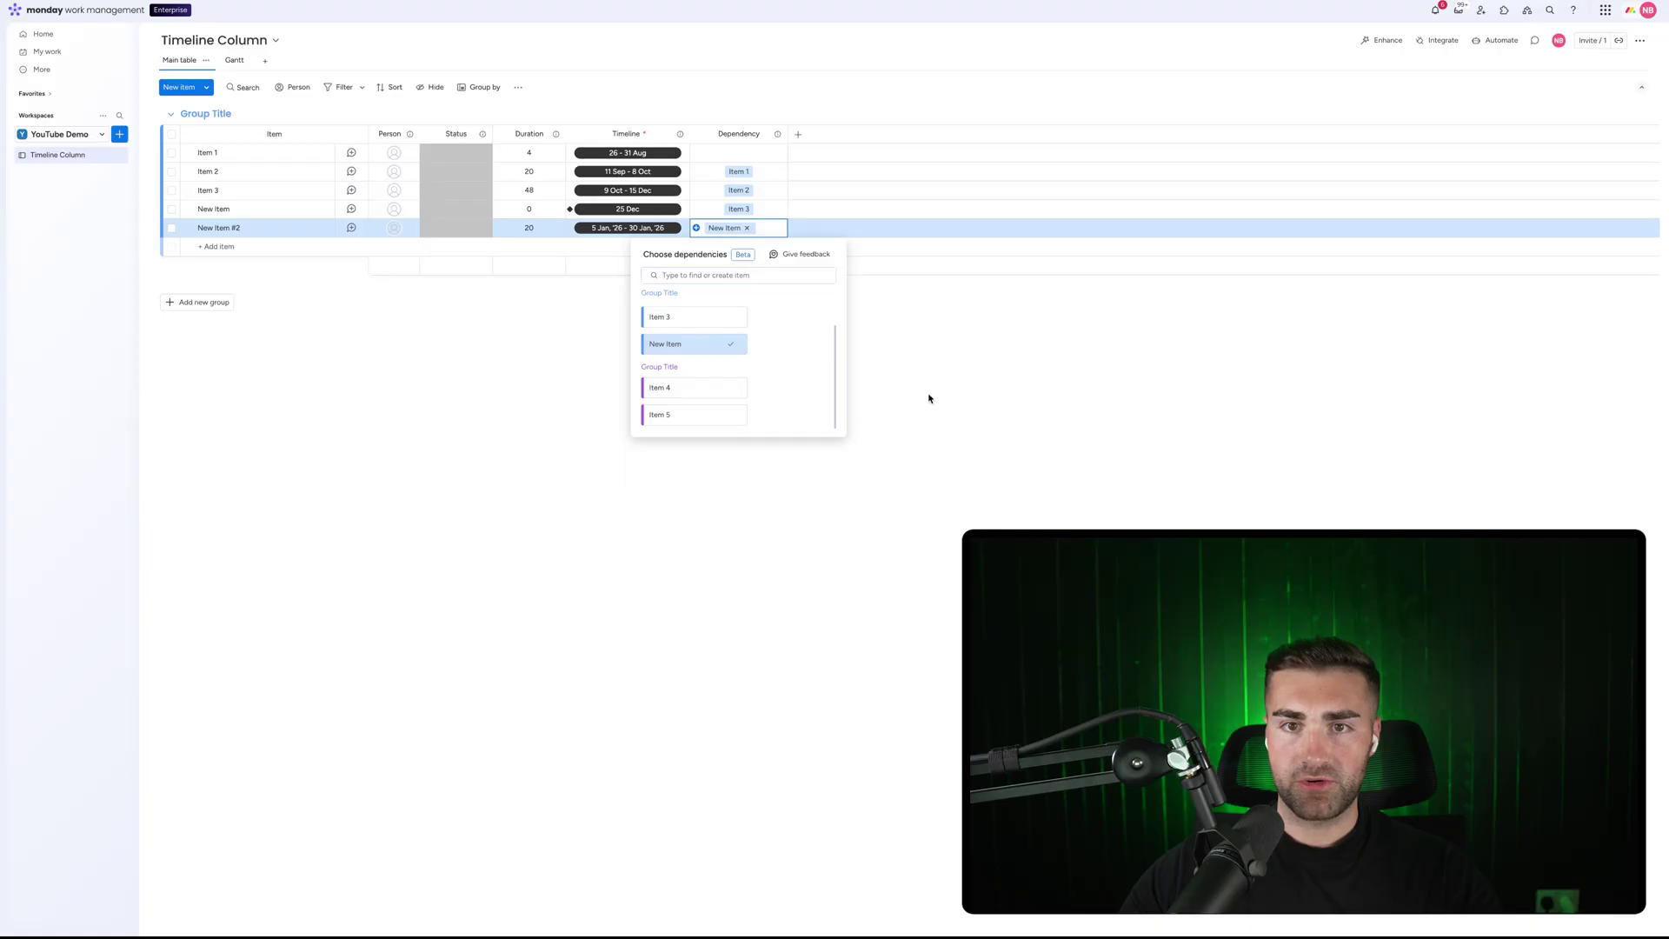
{"action": "left_click", "coordinate": [864, 268]}
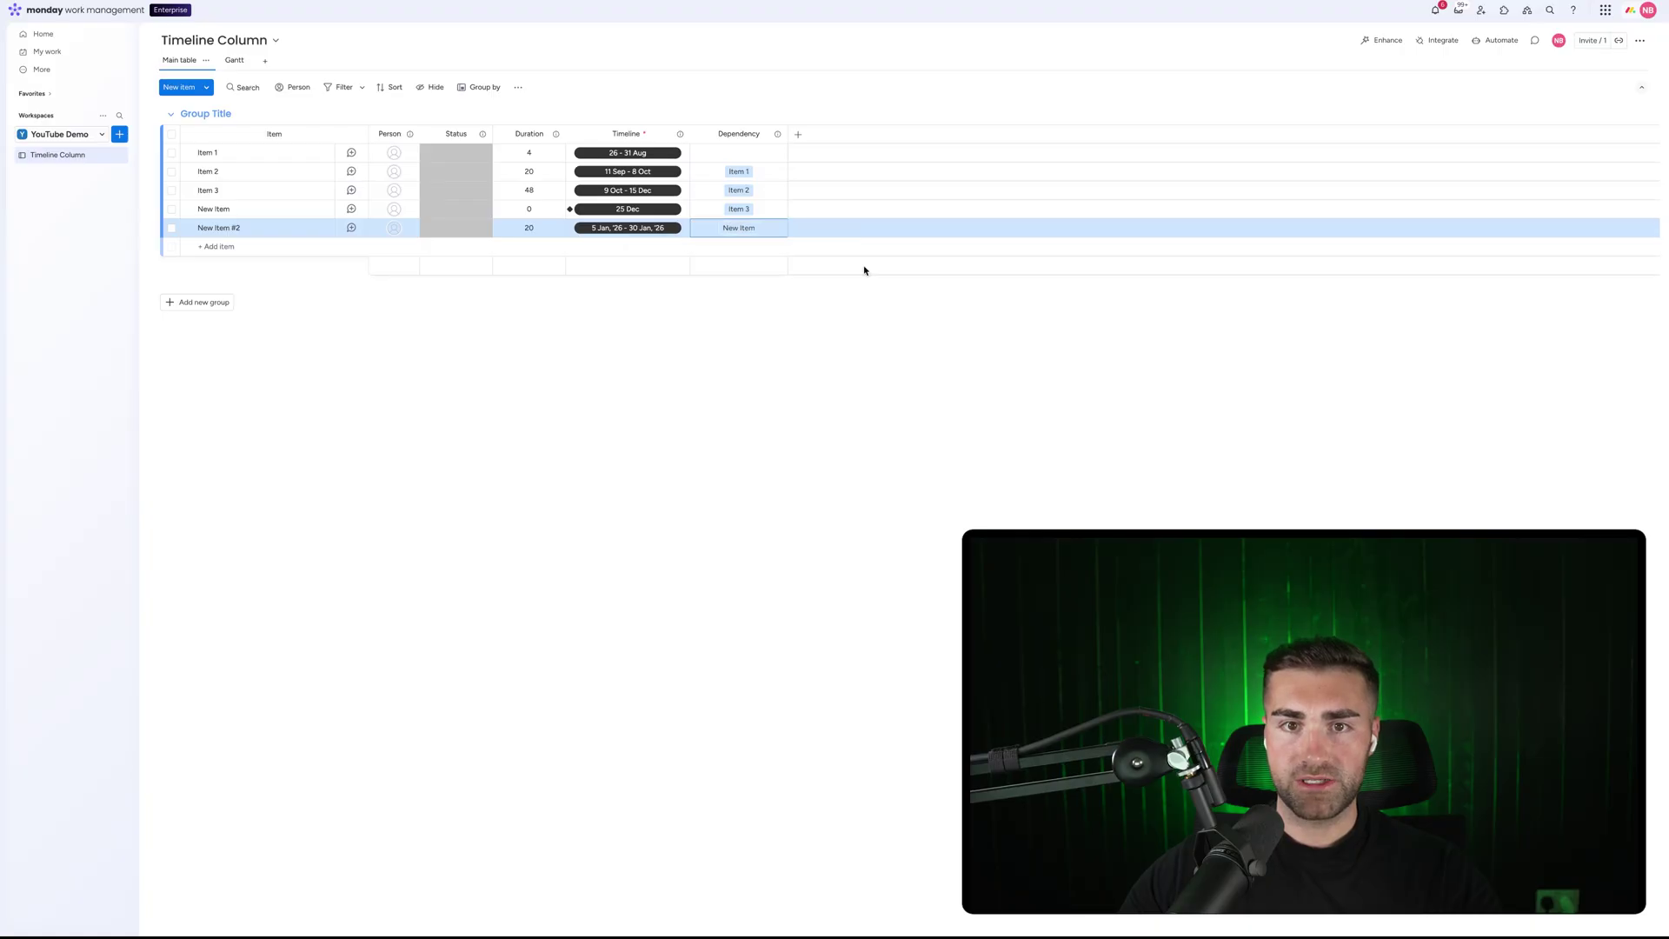
Step: Examine the dependency chain through New Item #2 in the auto-fitted Gantt, ending in the main table
{"action": "left_click", "coordinate": [236, 63]}
{"action": "left_click", "coordinate": [1415, 87]}
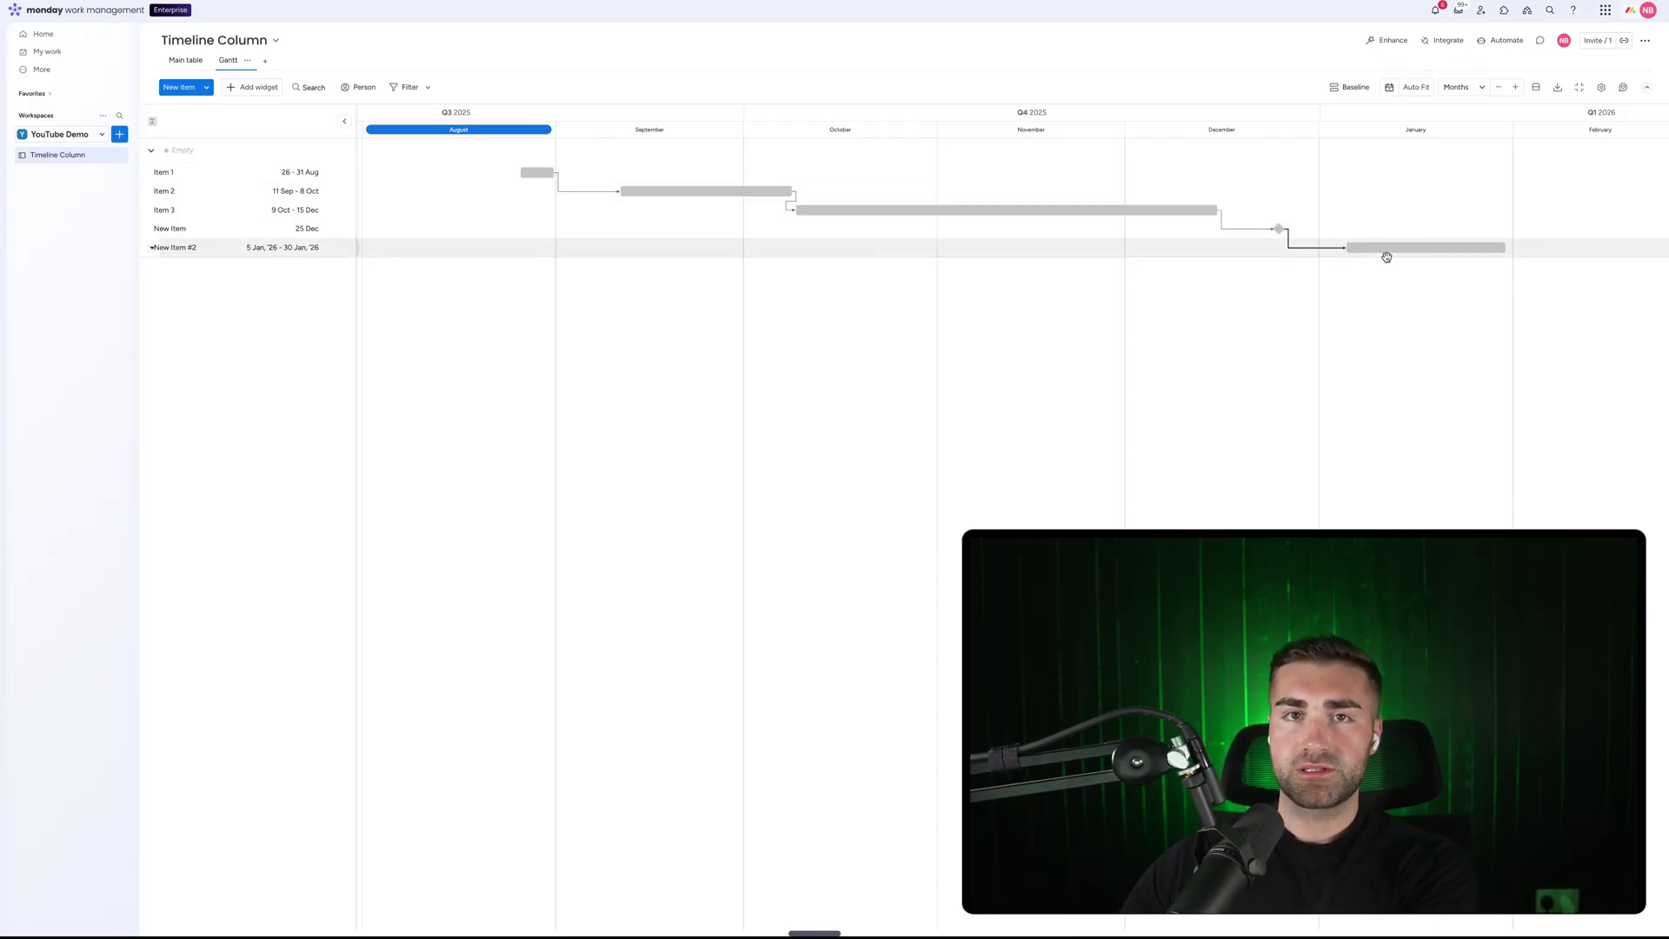
{"action": "left_click", "coordinate": [202, 63]}
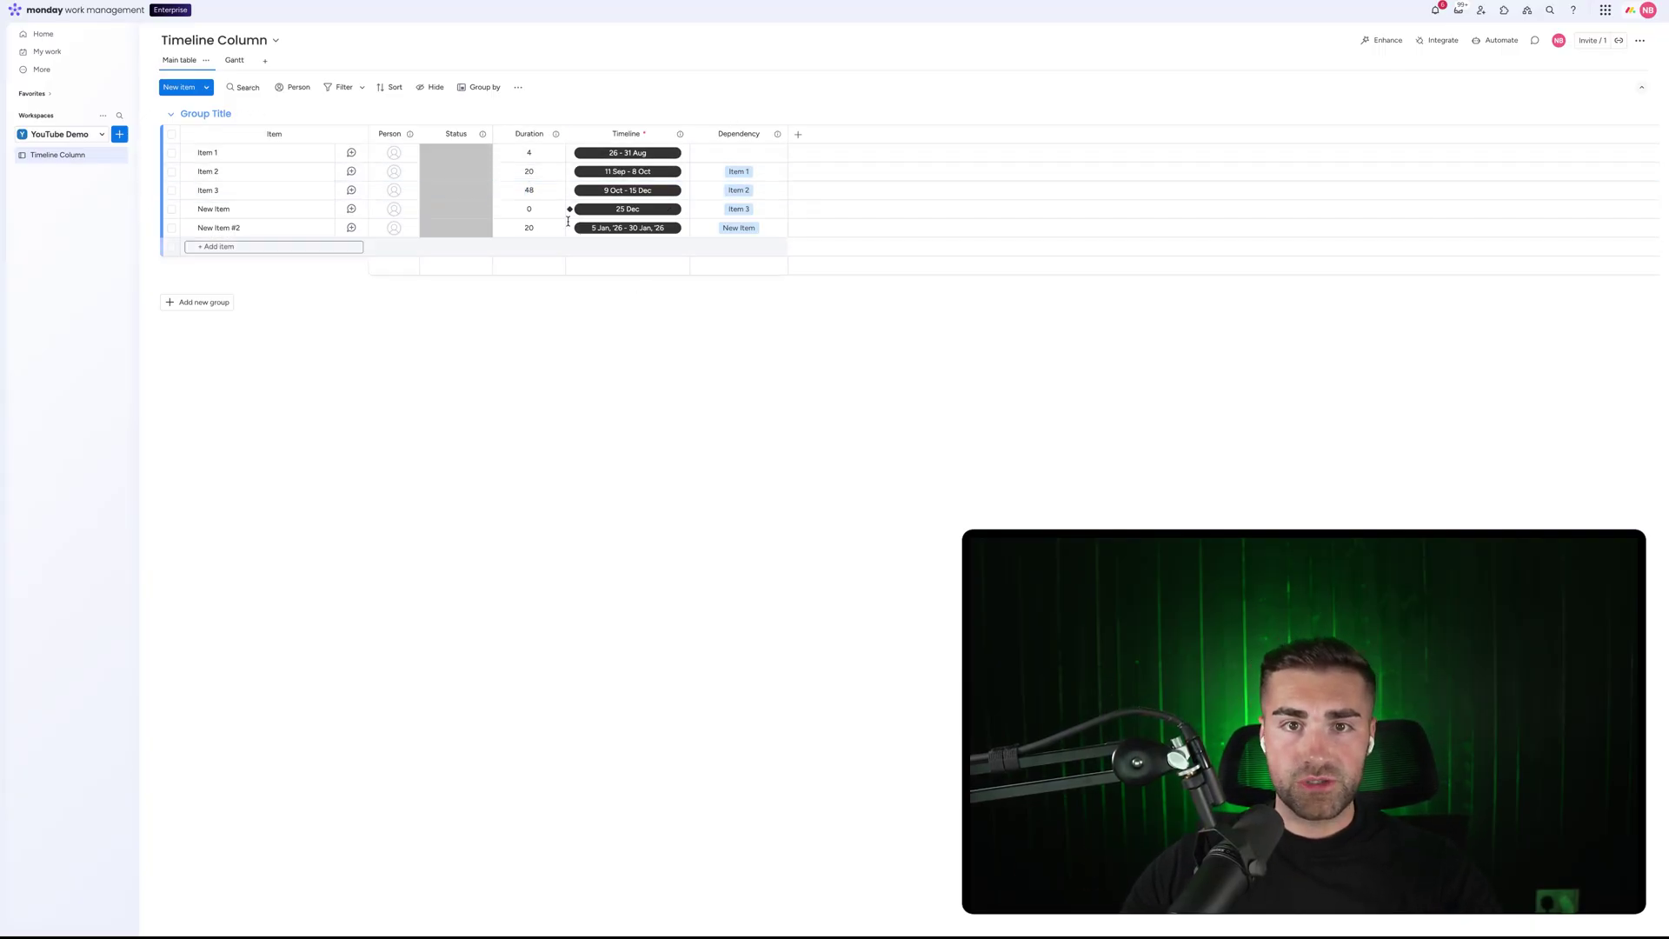
Step: Review the settings options of the Duration column and the Timeline column
{"action": "left_click", "coordinate": [554, 134]}
{"action": "mouse_move", "coordinate": [609, 139]}
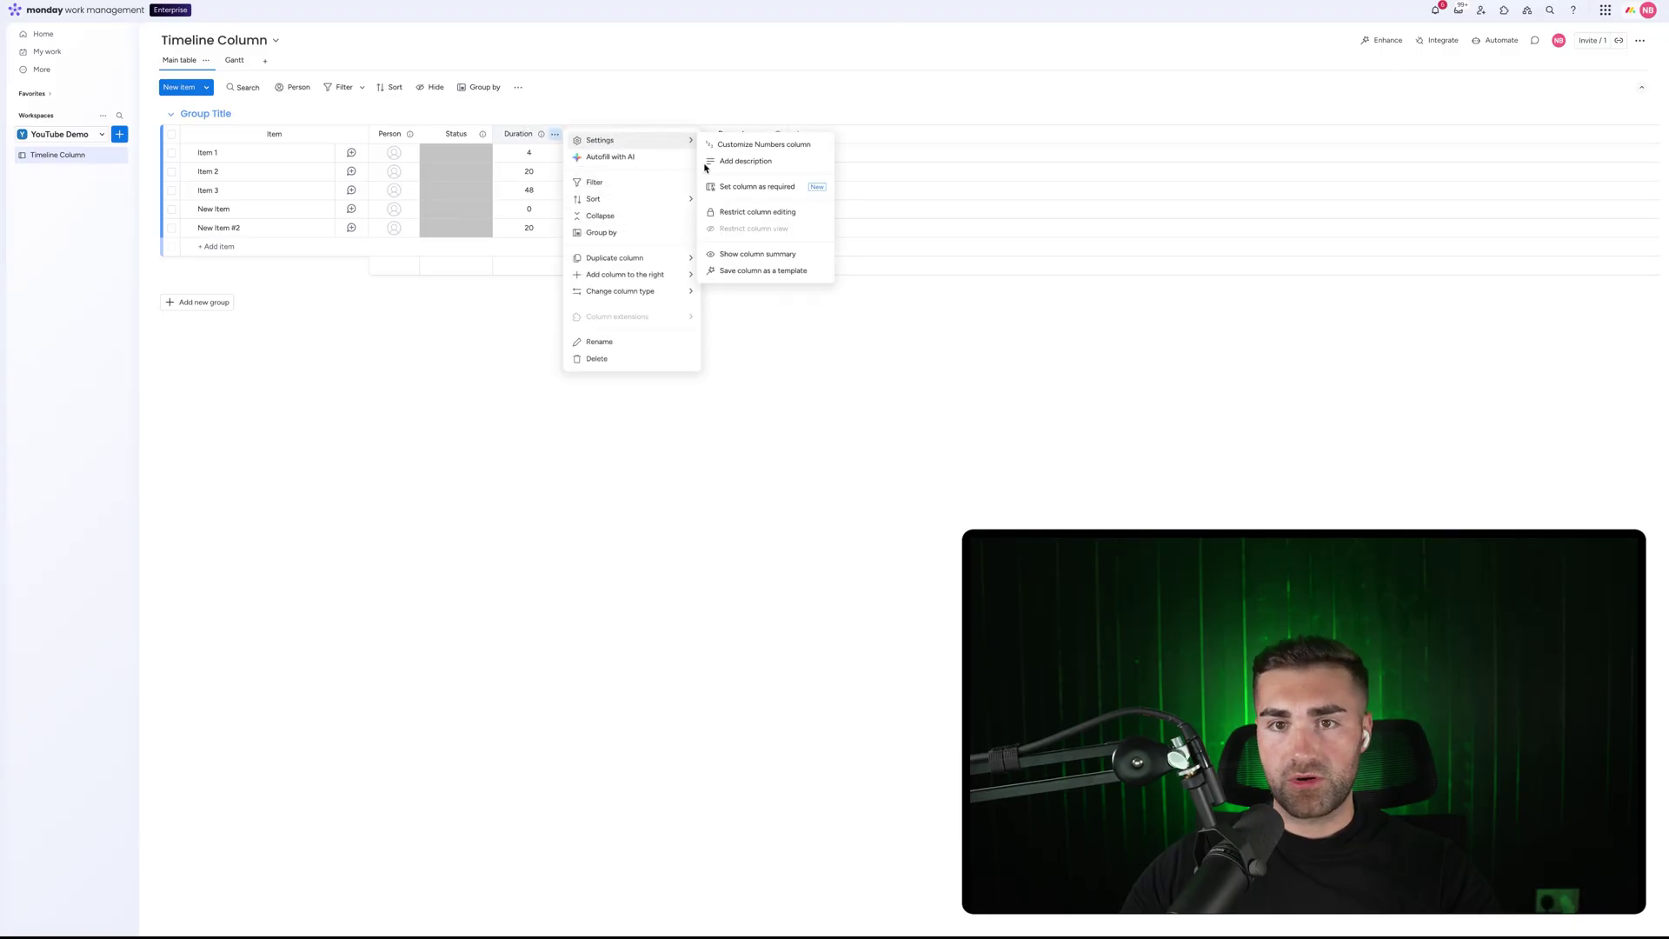
{"action": "left_click", "coordinate": [859, 490]}
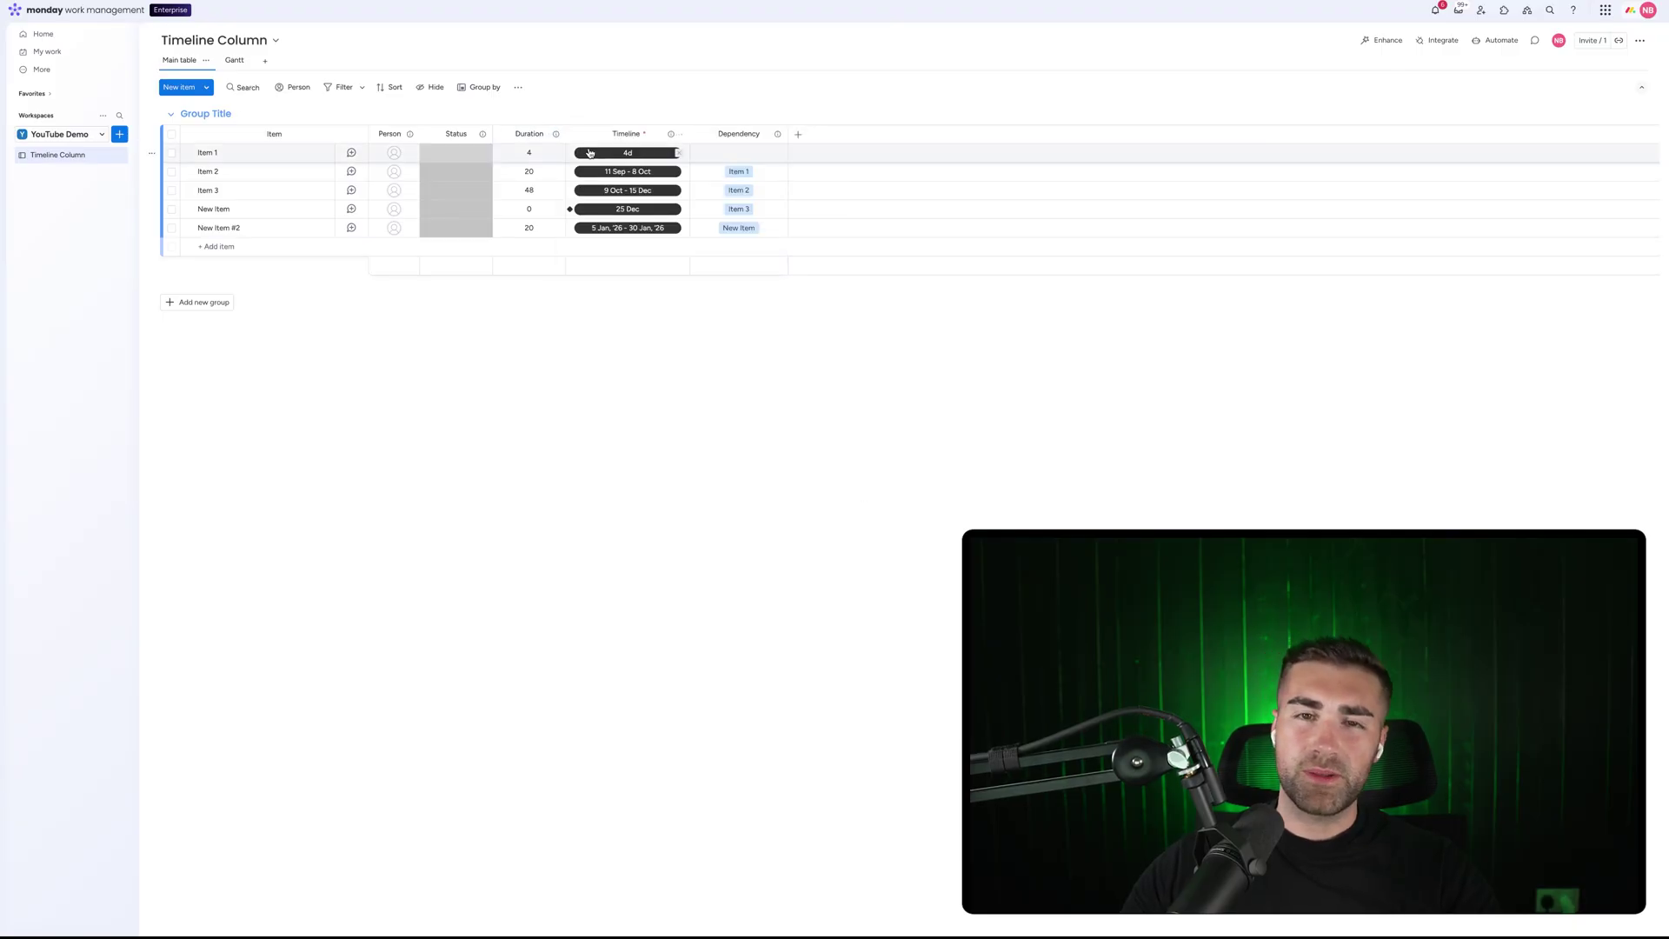
{"action": "left_click", "coordinate": [680, 136]}
{"action": "mouse_move", "coordinate": [705, 141]}
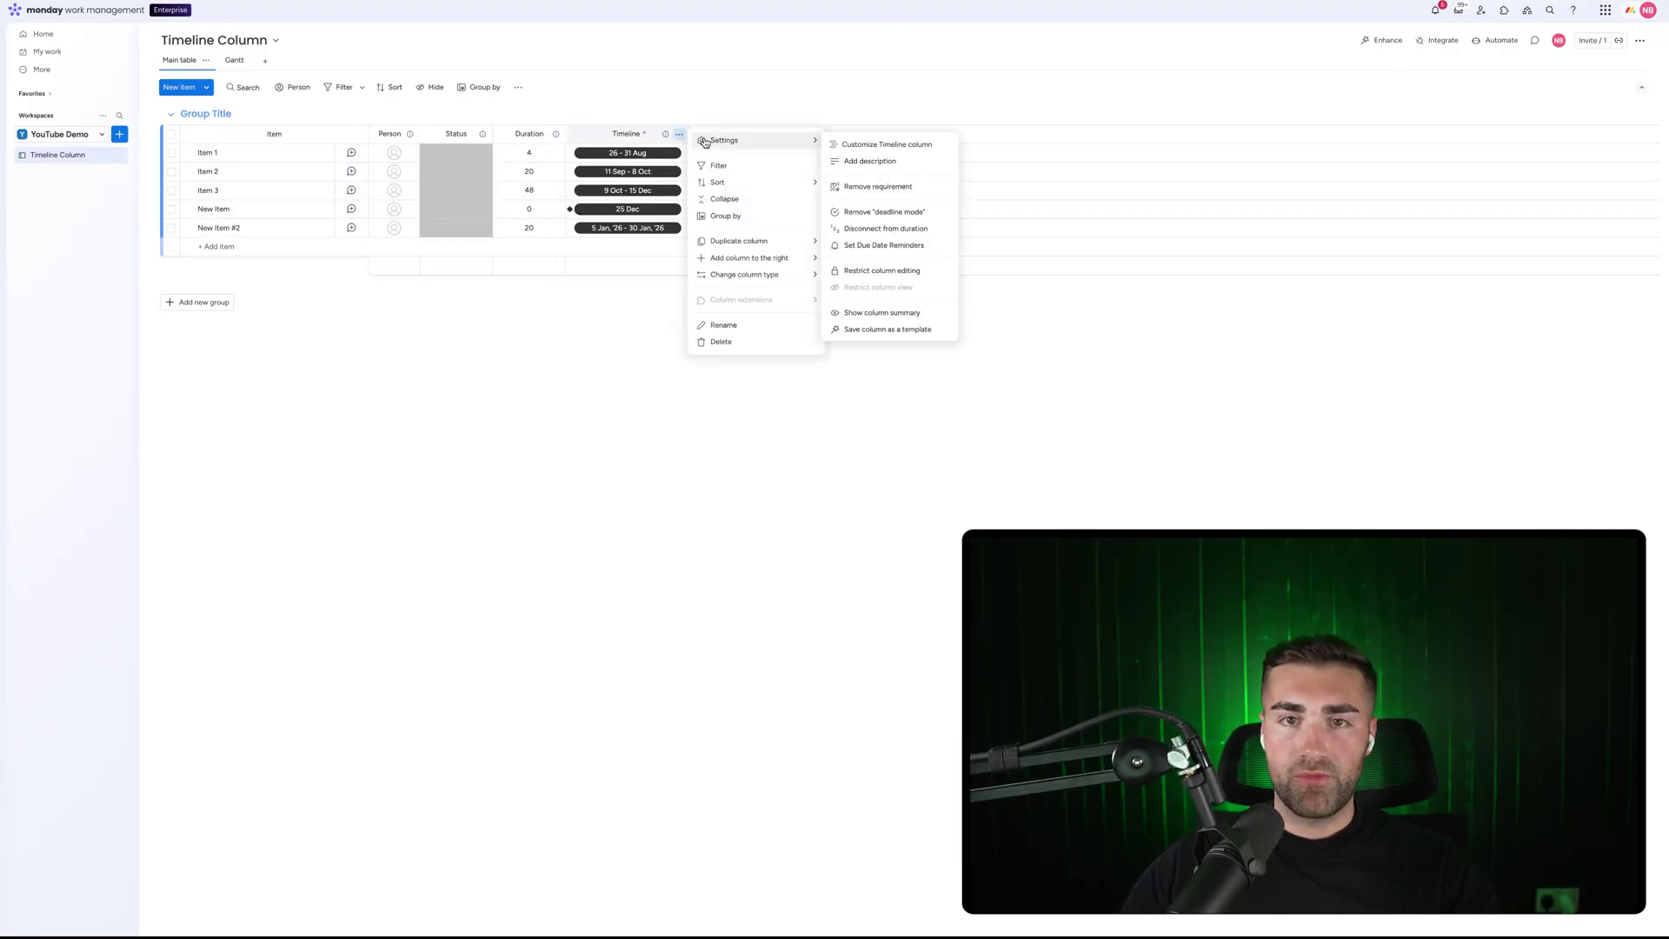
{"action": "left_click", "coordinate": [343, 56]}
Step: Look over the full item chain in the Gantt and the Timeline column's settings options in the main table
{"action": "left_click", "coordinate": [223, 60]}
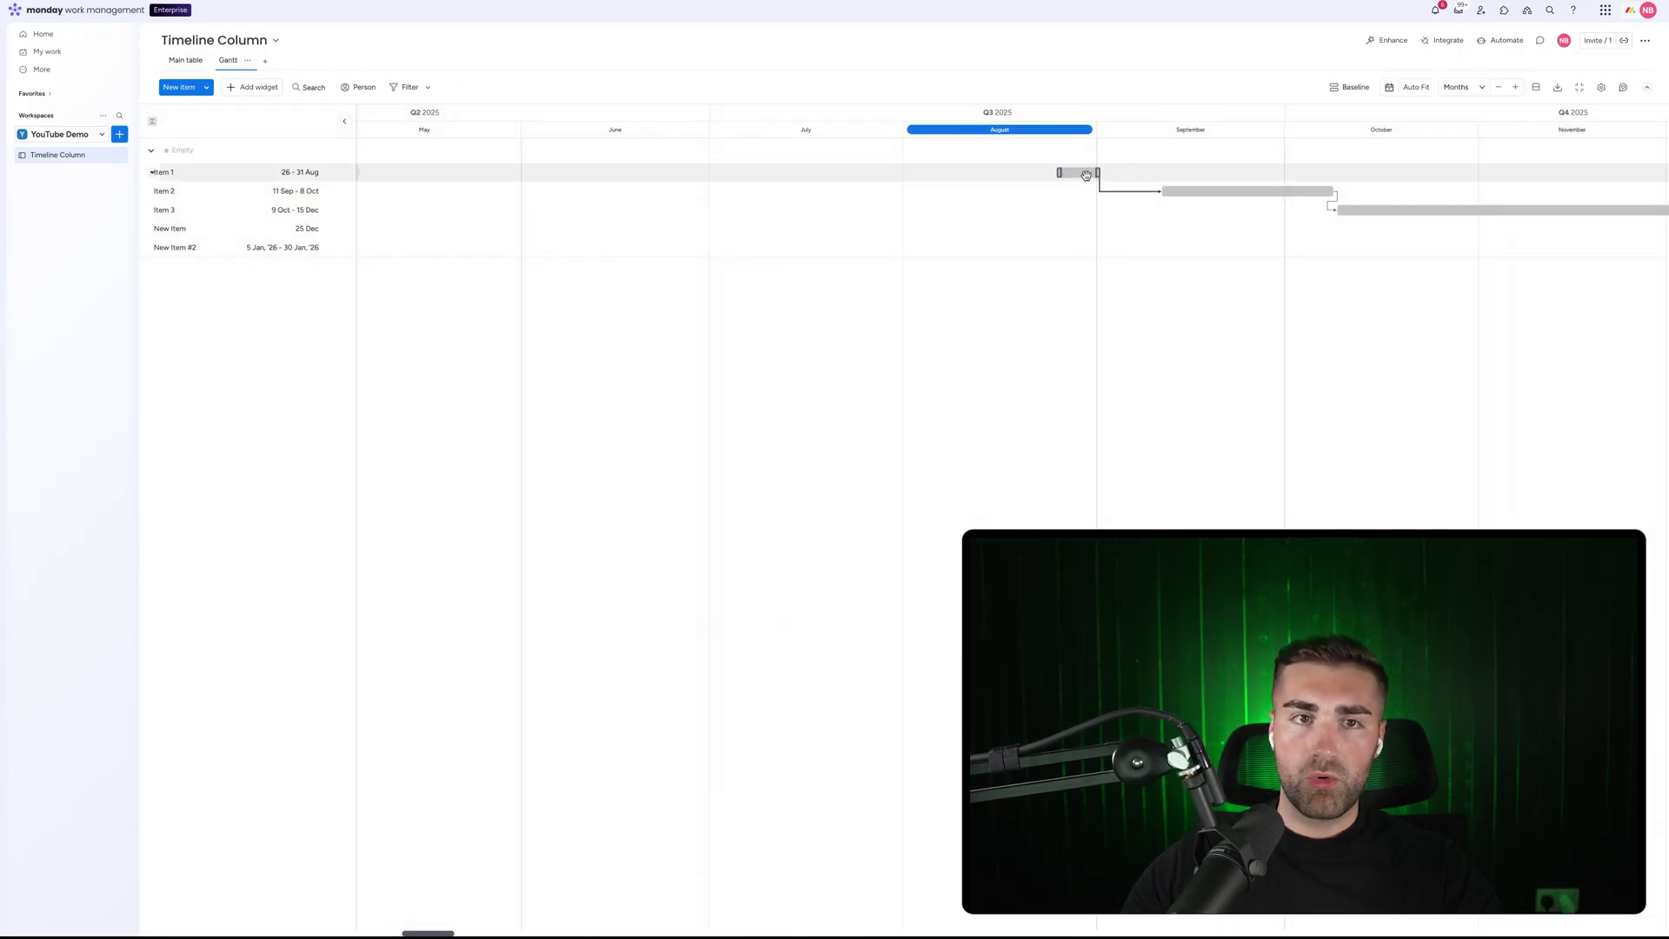
{"action": "scroll", "coordinate": [1086, 175], "scroll_direction": "right", "scroll_amount": 10}
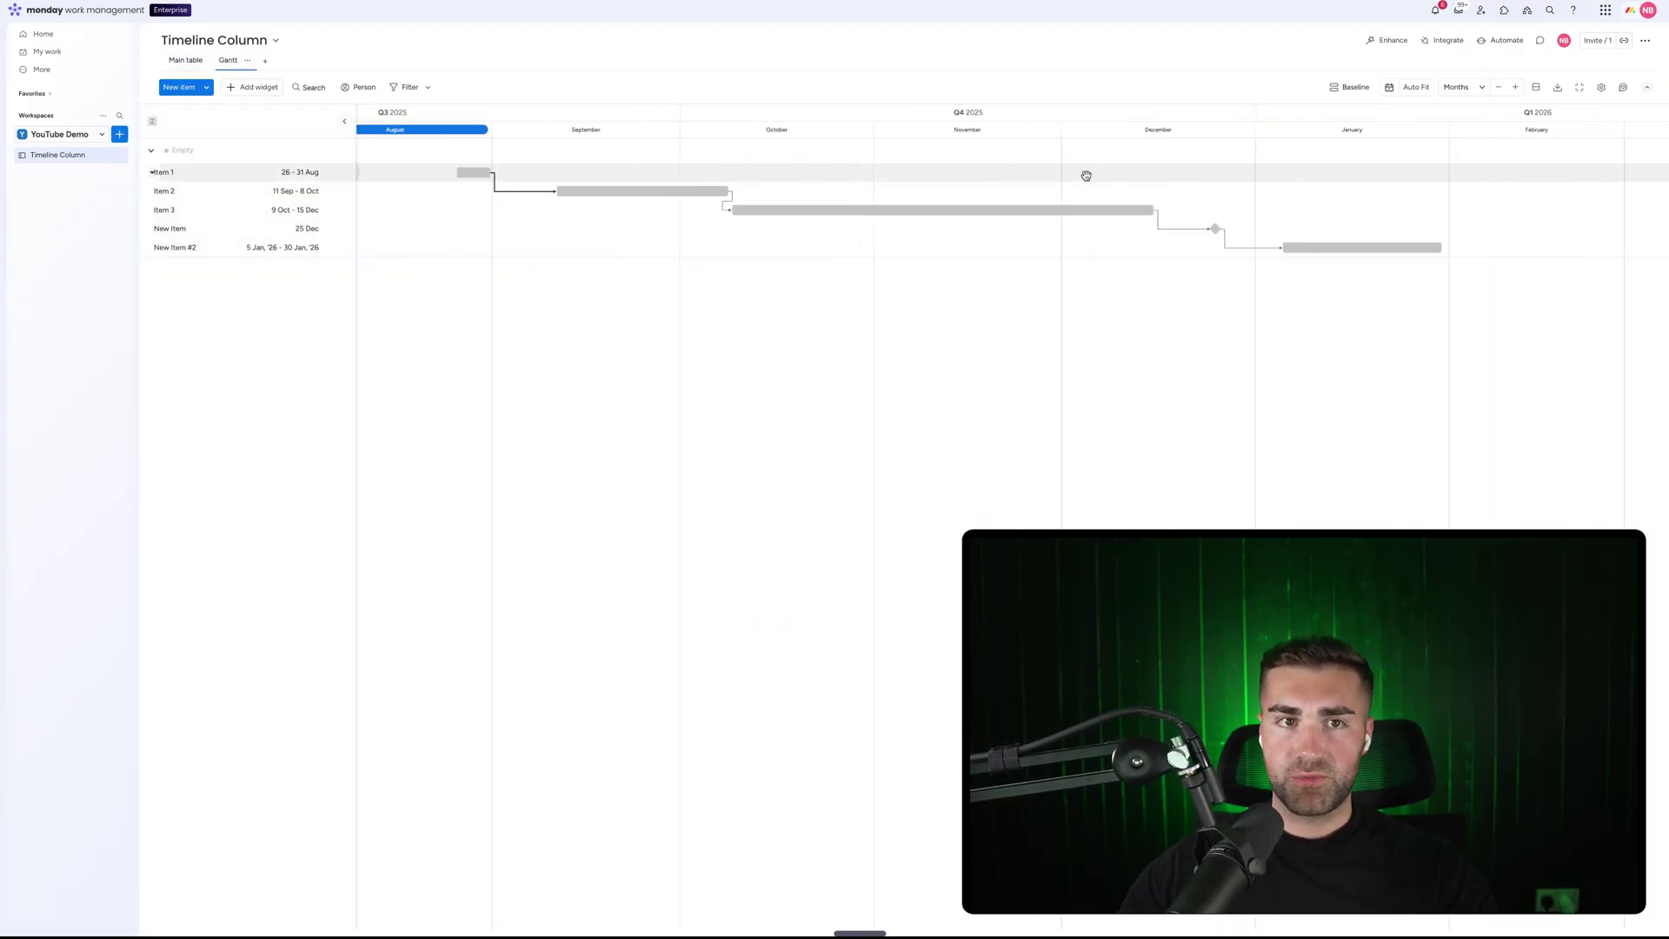
{"action": "left_click", "coordinate": [167, 68]}
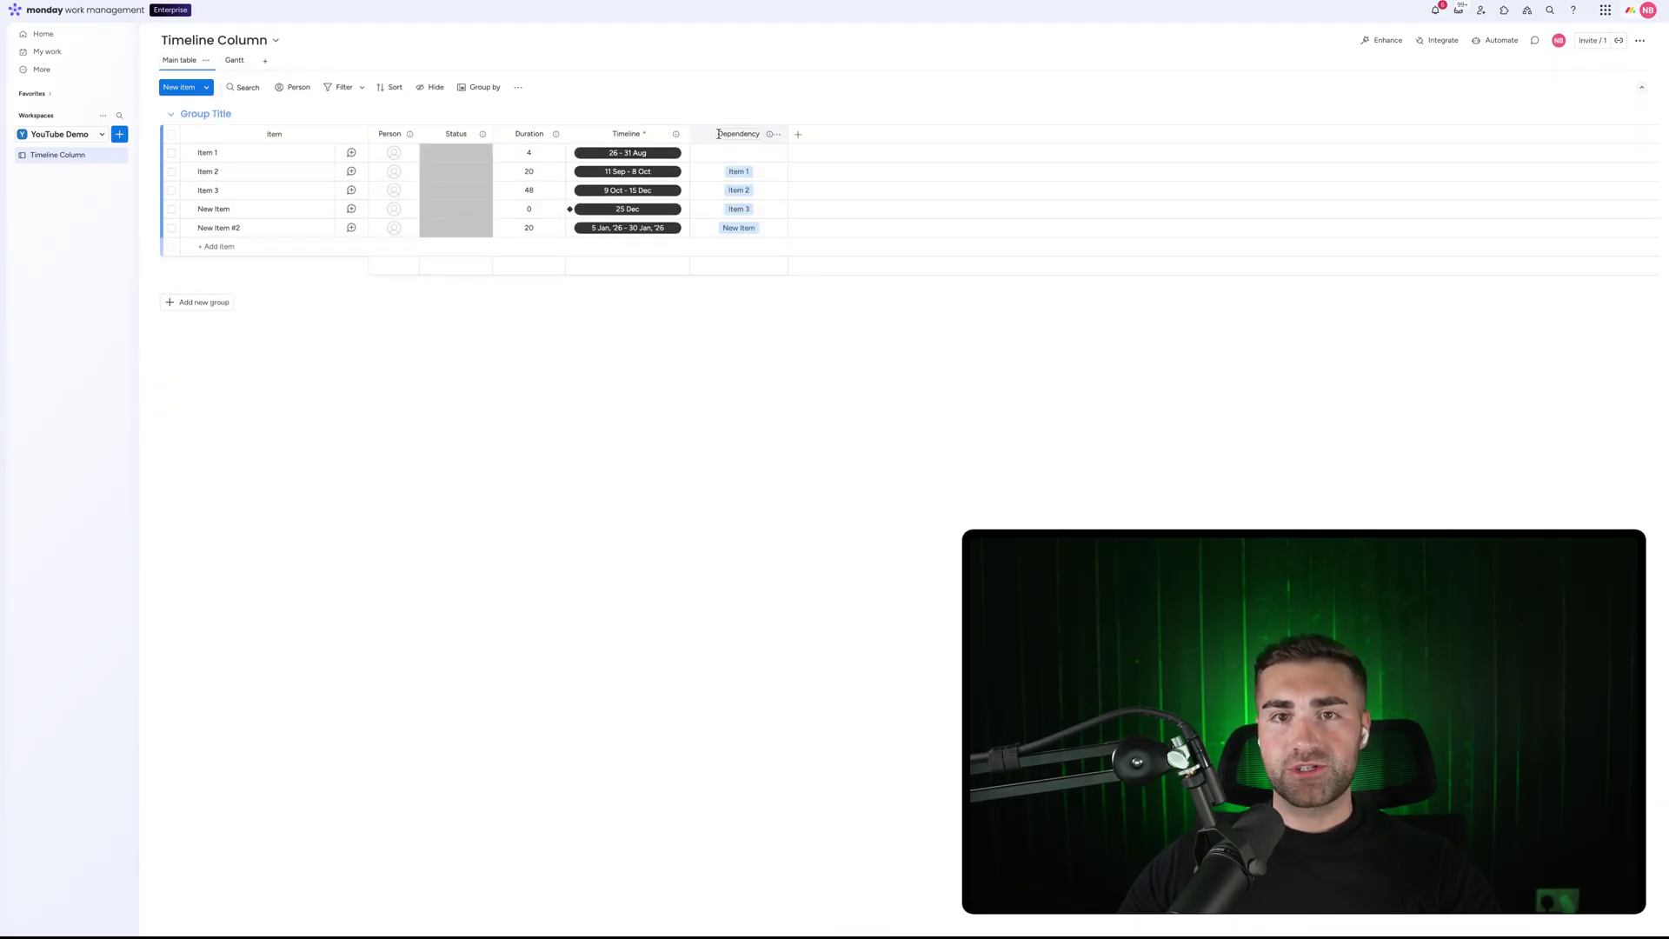
{"action": "left_click", "coordinate": [681, 138]}
{"action": "left_click", "coordinate": [681, 104]}
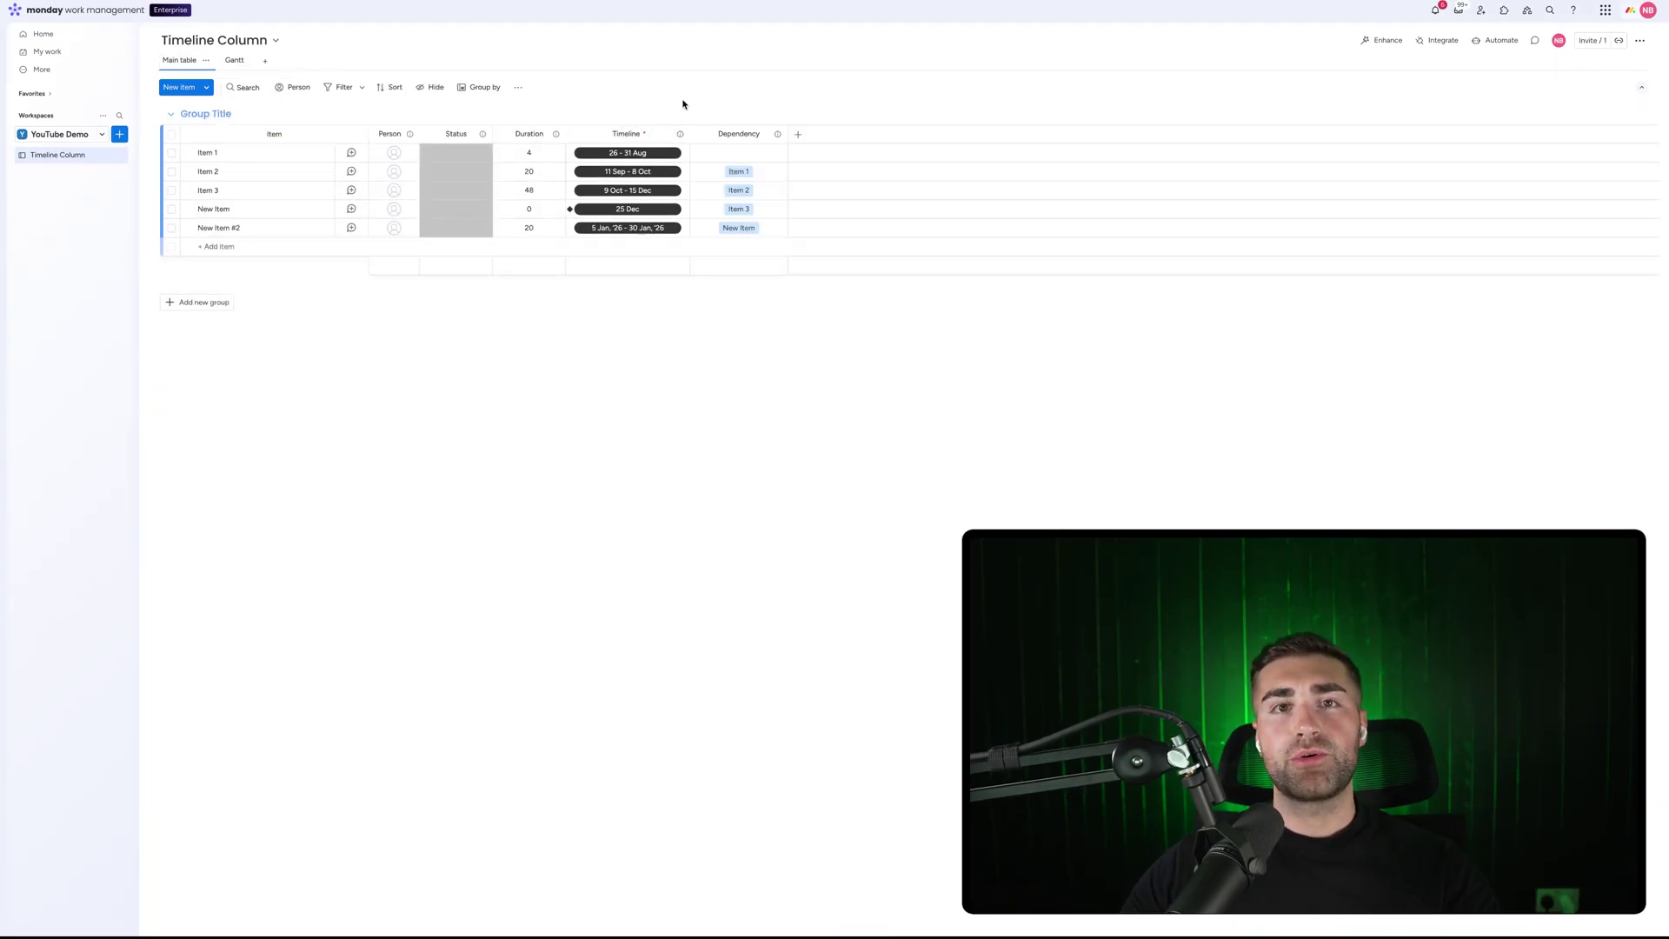
{"action": "left_click", "coordinate": [678, 136]}
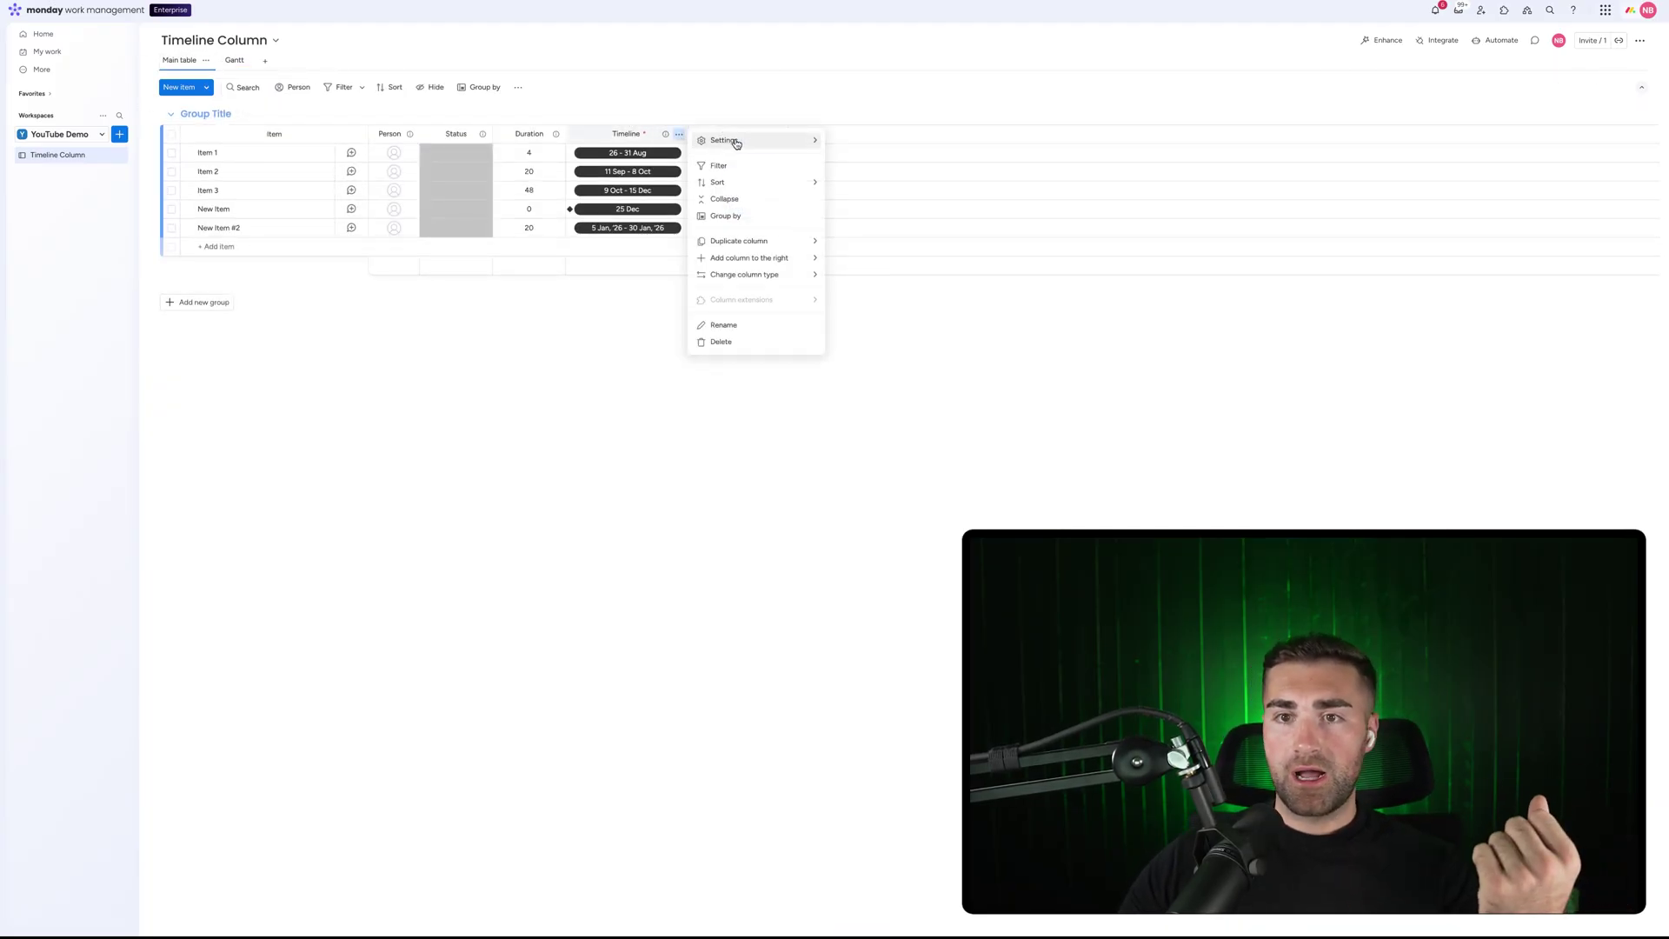
{"action": "mouse_move", "coordinate": [735, 140]}
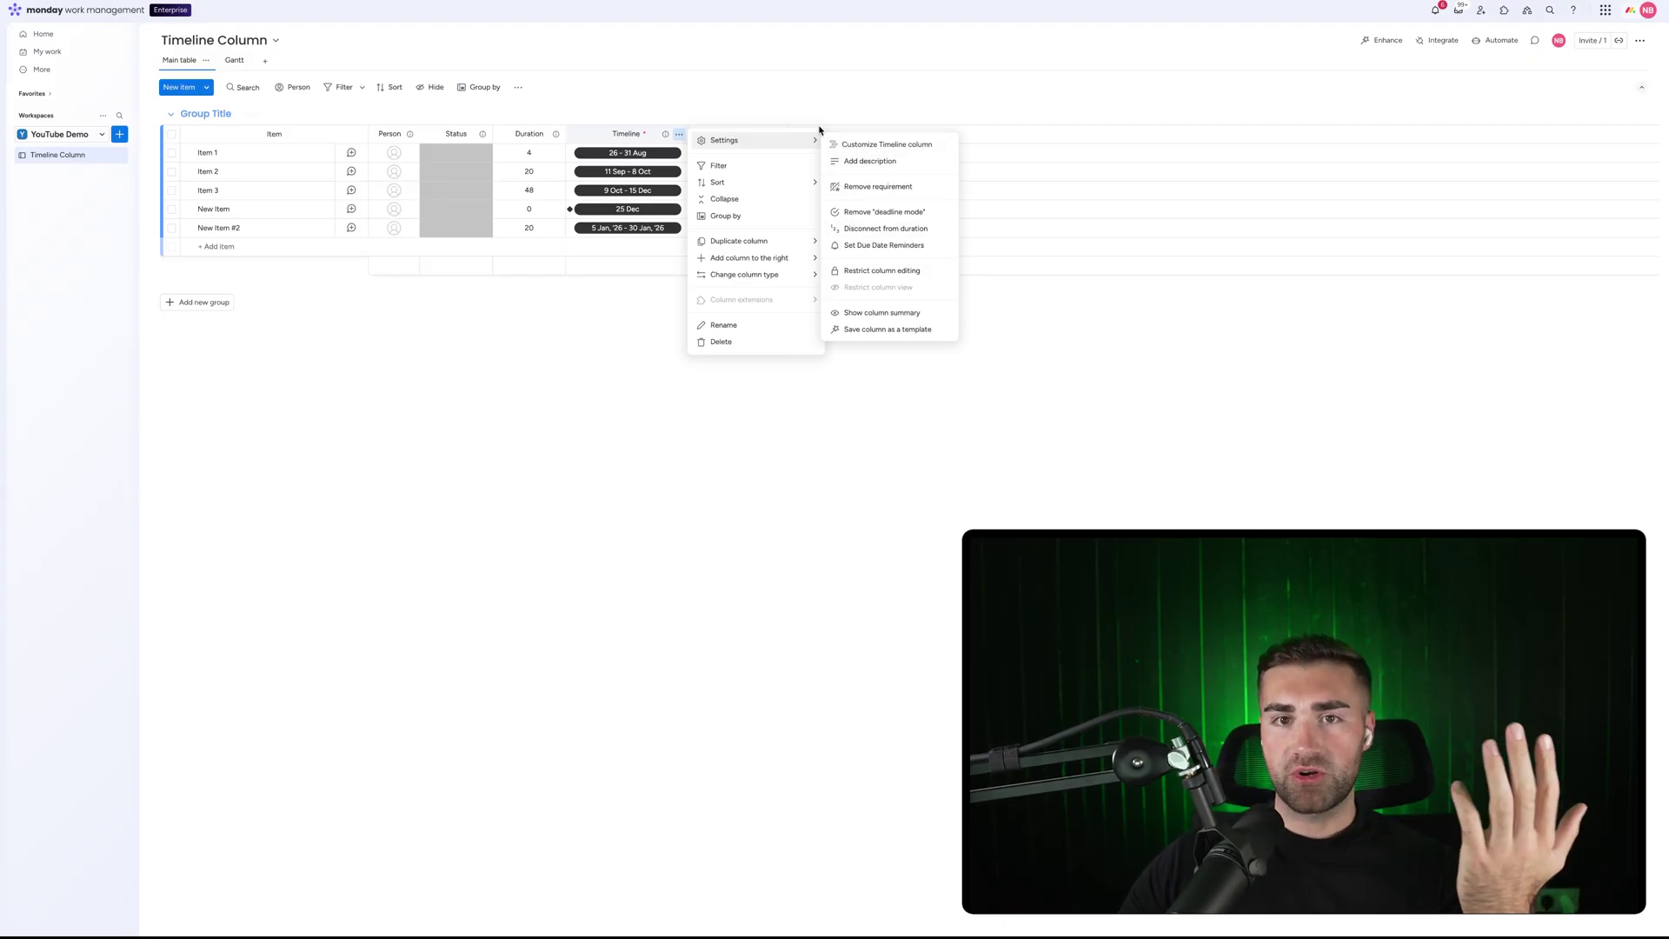
{"action": "left_click", "coordinate": [811, 86]}
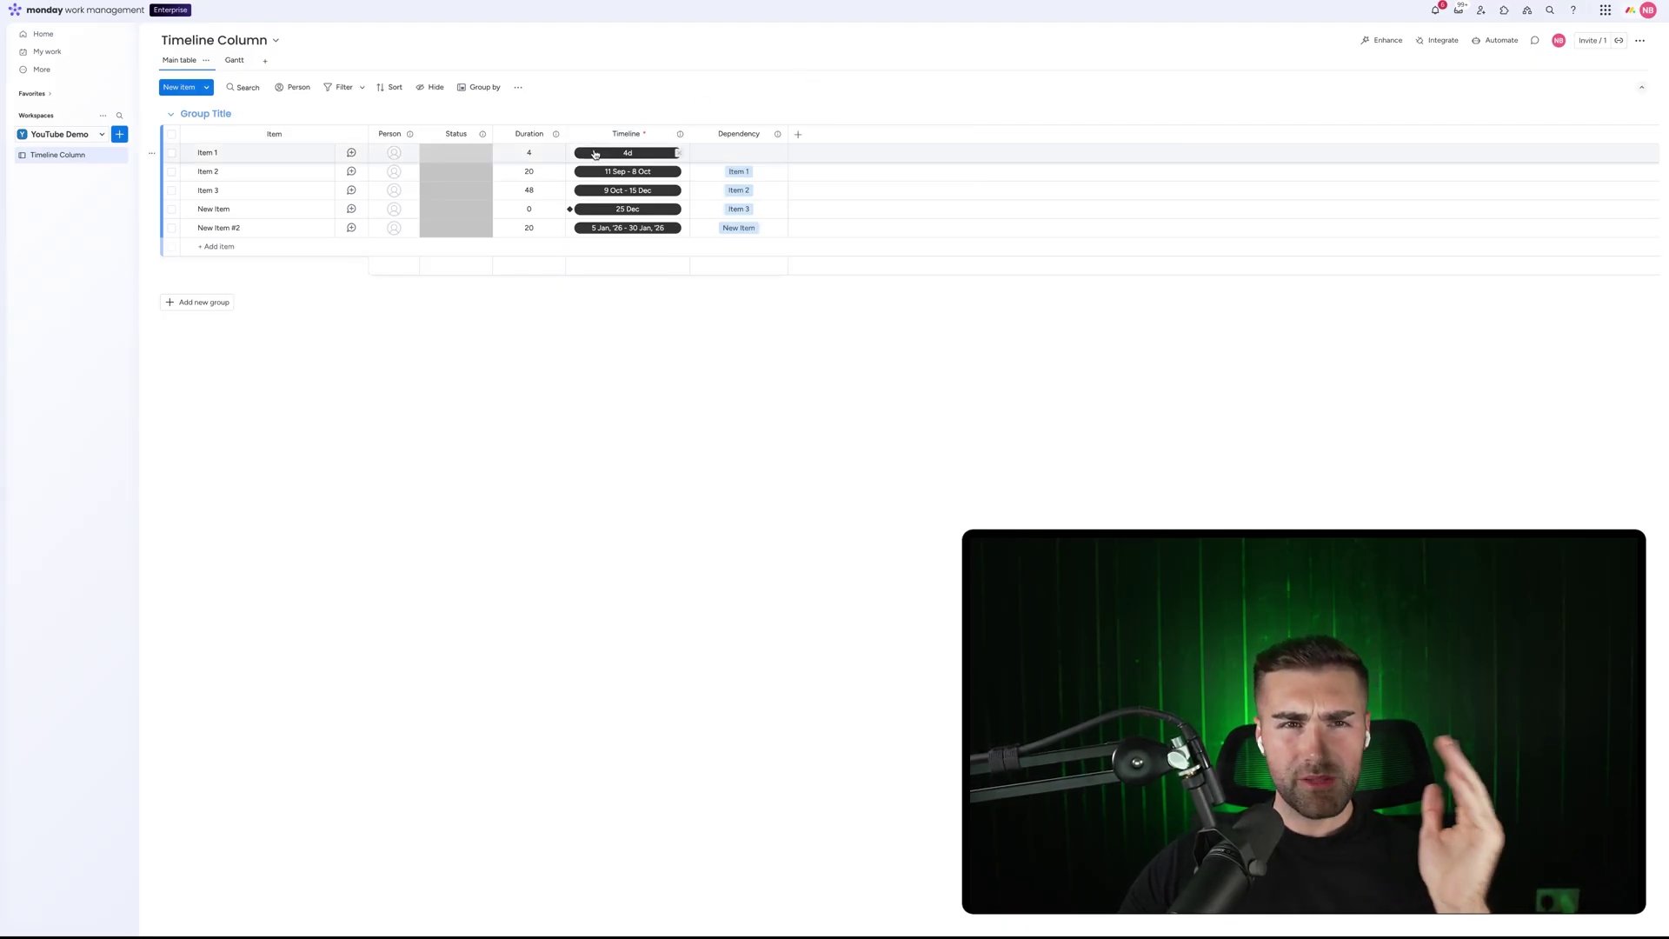